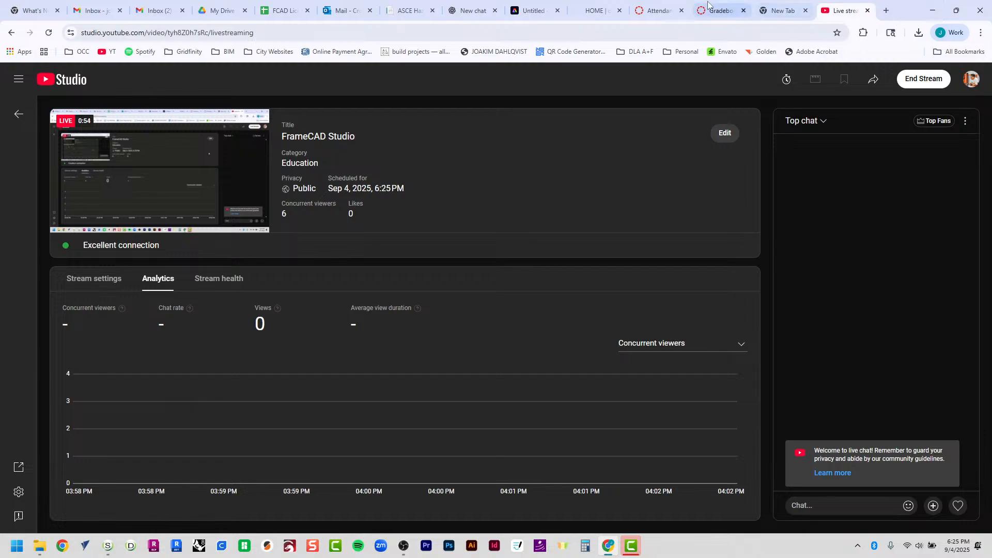
Open the A1.0 - FrameCAD Fundamentals assignment from the course modules and review its instructions and due date.
{"action": "left_click", "coordinate": [652, 5]}
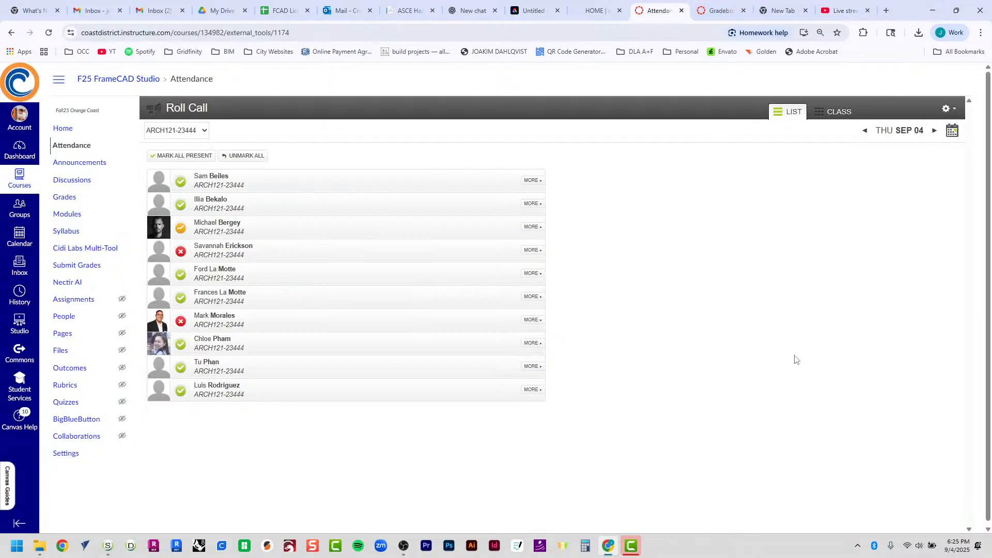
{"action": "left_click", "coordinate": [78, 220]}
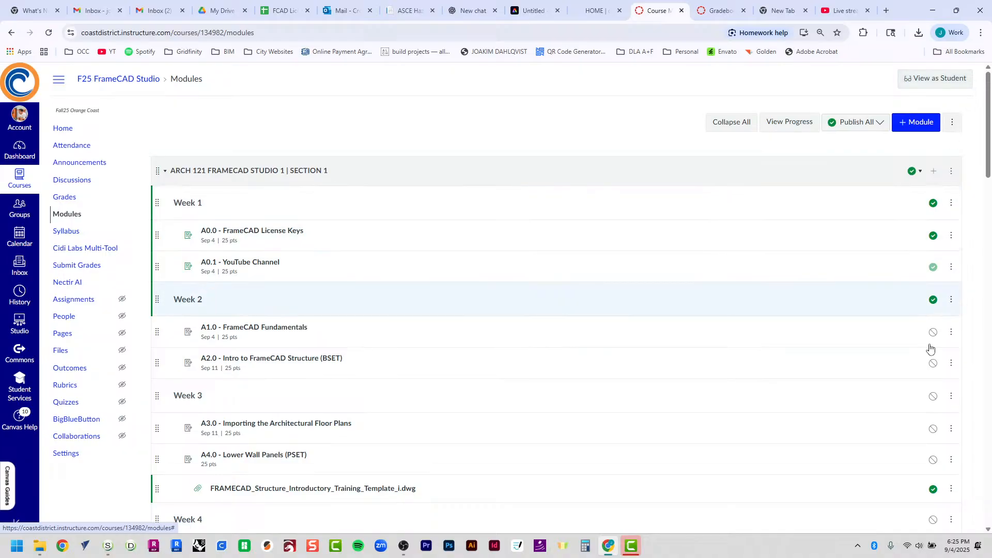
{"action": "left_click", "coordinate": [232, 329]}
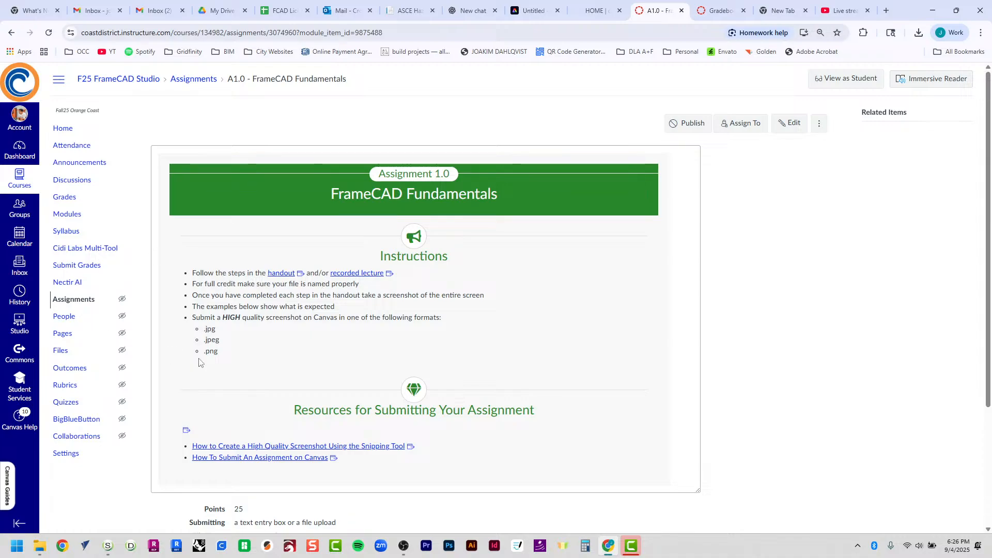
{"action": "scroll", "coordinate": [304, 412], "scroll_direction": "down", "scroll_amount": 2}
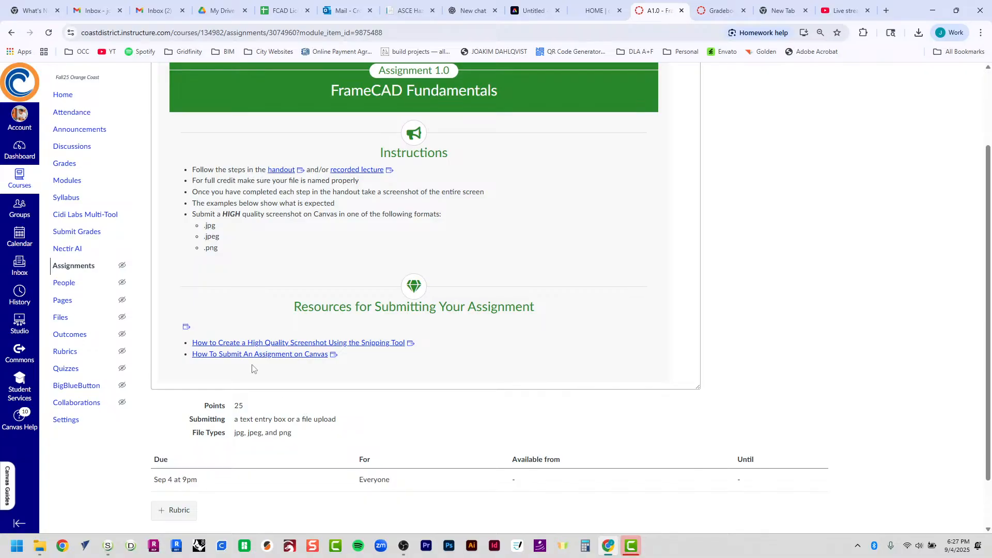
Open the assignment's linked handout document and set its view zoom to 200%.
{"action": "left_click", "coordinate": [281, 170]}
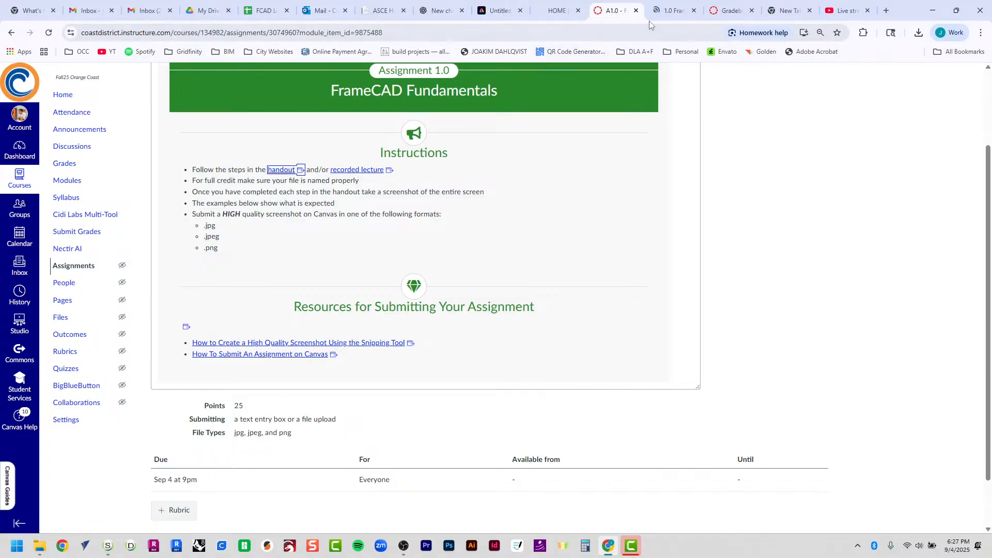
{"action": "left_click", "coordinate": [671, 10]}
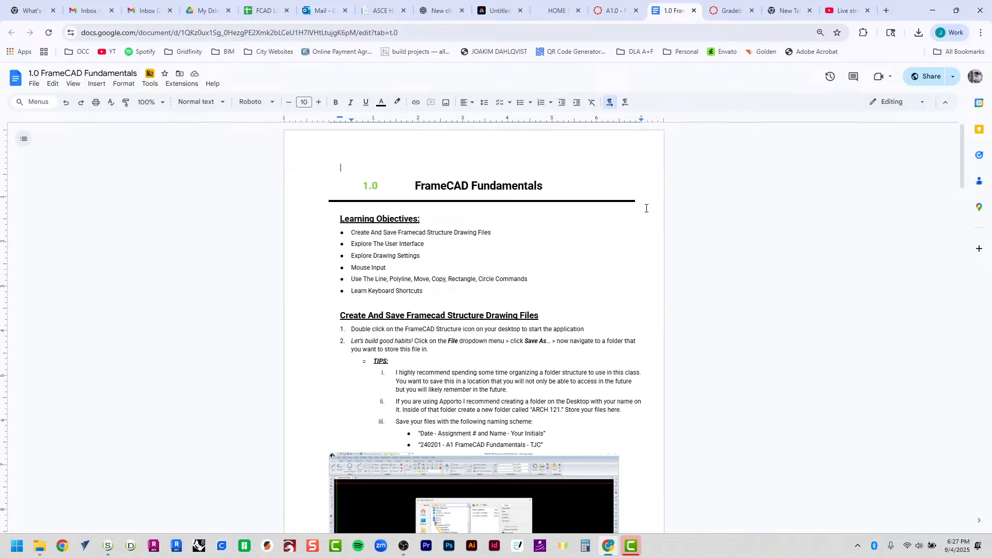
{"action": "scroll", "coordinate": [589, 351], "scroll_direction": "down", "scroll_amount": 5}
{"action": "left_click", "coordinate": [149, 102]}
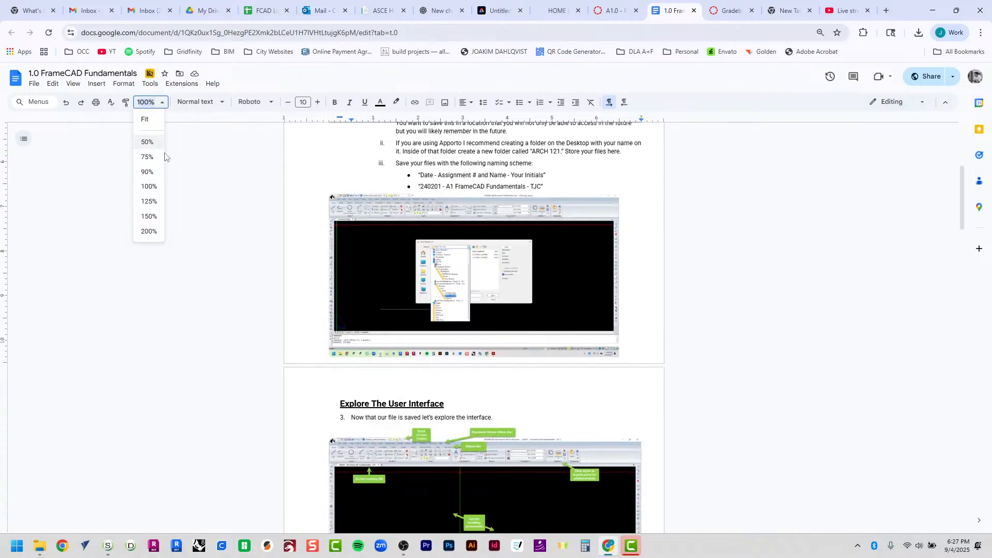
{"action": "left_click", "coordinate": [154, 236]}
Read through the handout's file naming, user interface, drawing settings, mouse input and basic command sections.
{"action": "scroll", "coordinate": [155, 235], "scroll_direction": "down", "scroll_amount": 7}
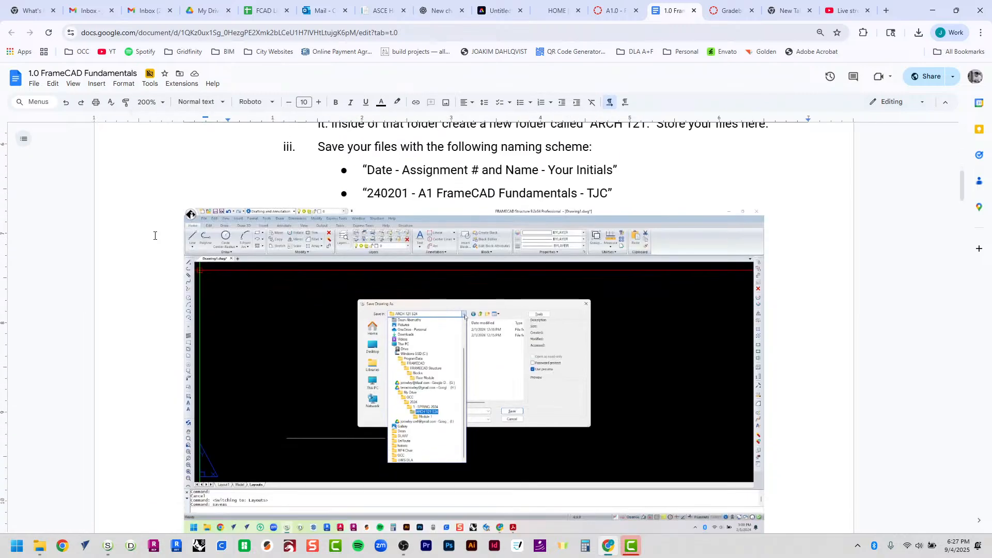
{"action": "scroll", "coordinate": [154, 236], "scroll_direction": "down", "scroll_amount": 10}
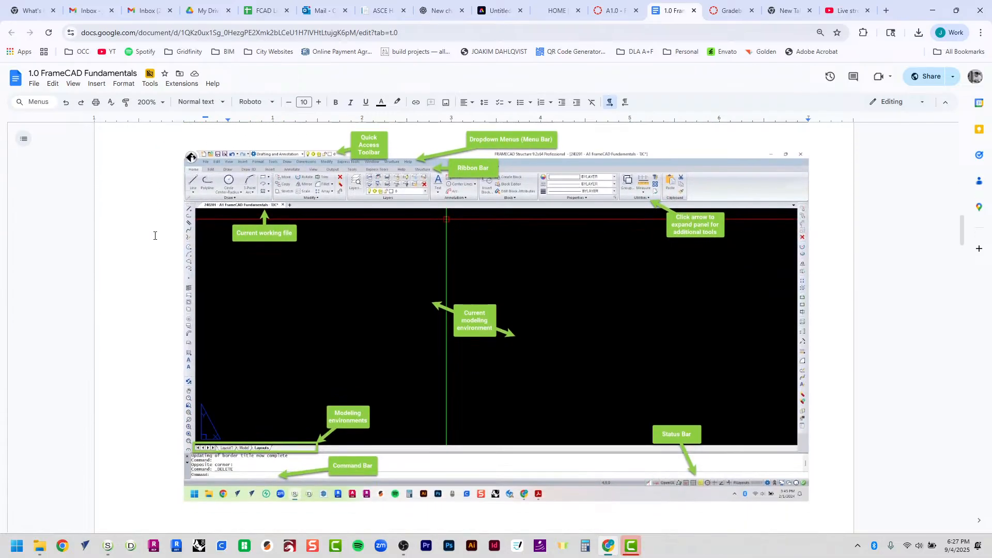
{"action": "scroll", "coordinate": [154, 235], "scroll_direction": "down", "scroll_amount": 4}
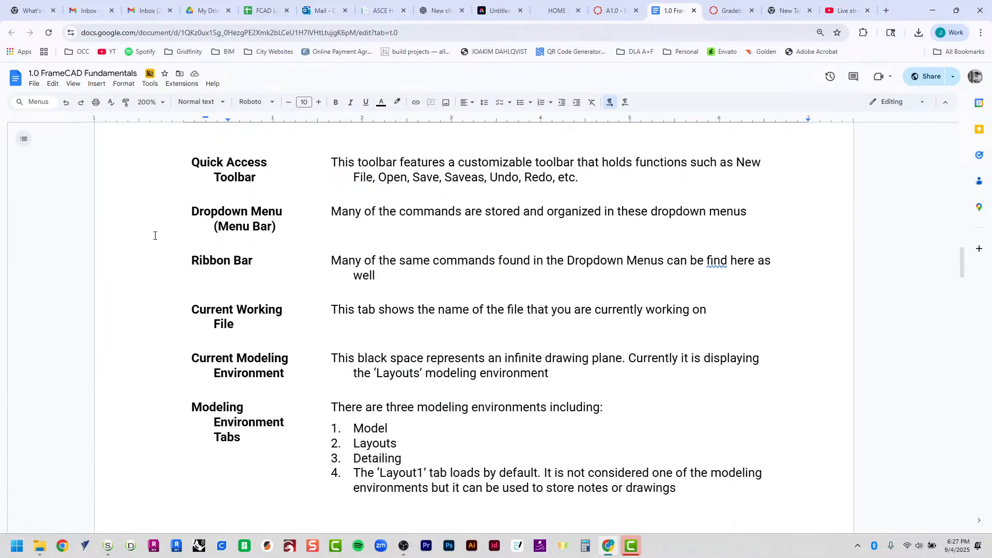
{"action": "scroll", "coordinate": [154, 235], "scroll_direction": "down", "scroll_amount": 2}
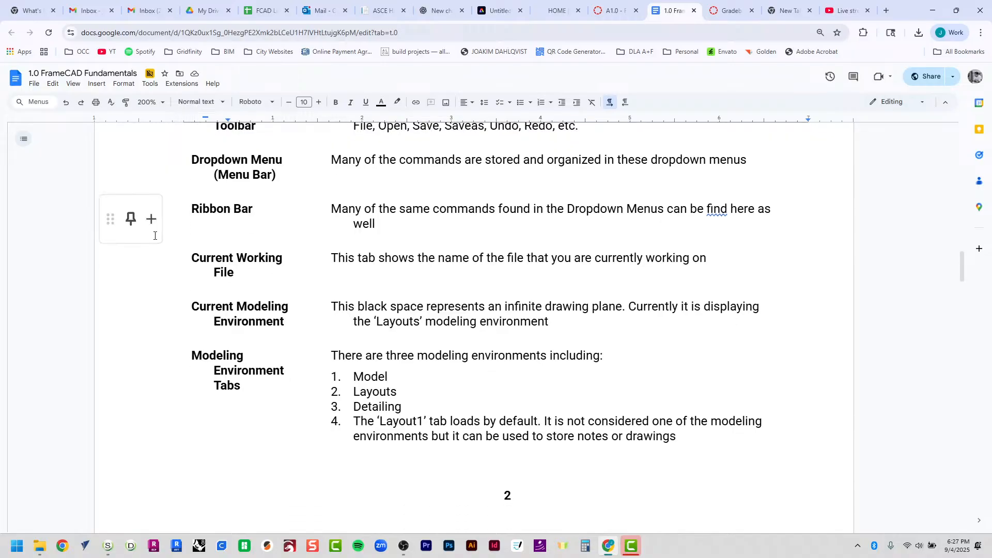
{"action": "scroll", "coordinate": [155, 236], "scroll_direction": "down", "scroll_amount": 5}
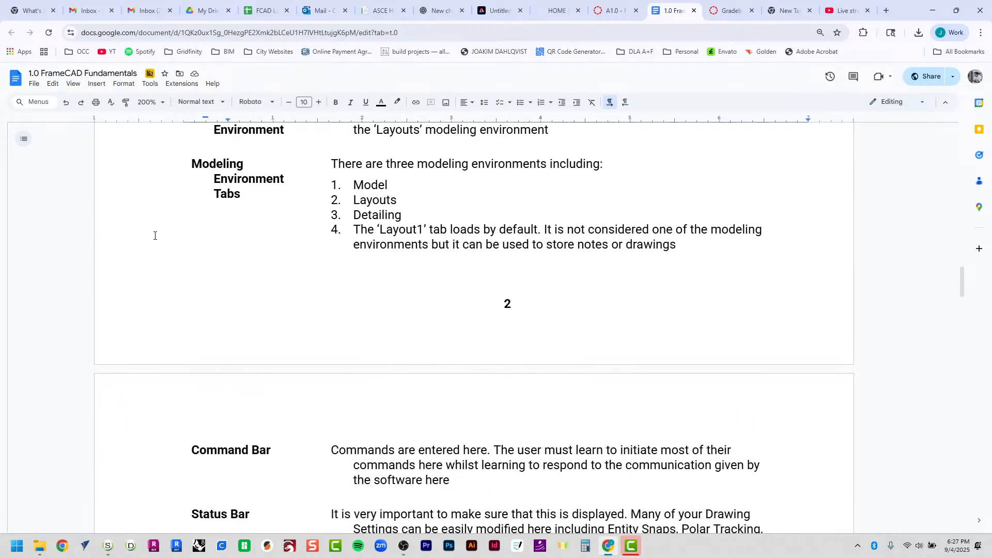
{"action": "scroll", "coordinate": [155, 236], "scroll_direction": "down", "scroll_amount": 2}
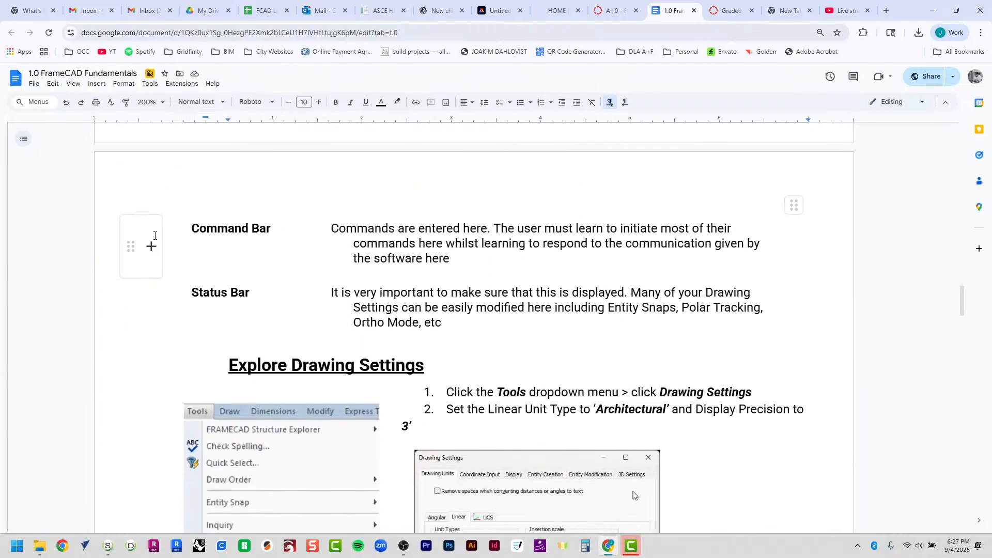
{"action": "scroll", "coordinate": [154, 236], "scroll_direction": "down", "scroll_amount": 3}
{"action": "scroll", "coordinate": [154, 235], "scroll_direction": "down", "scroll_amount": 6}
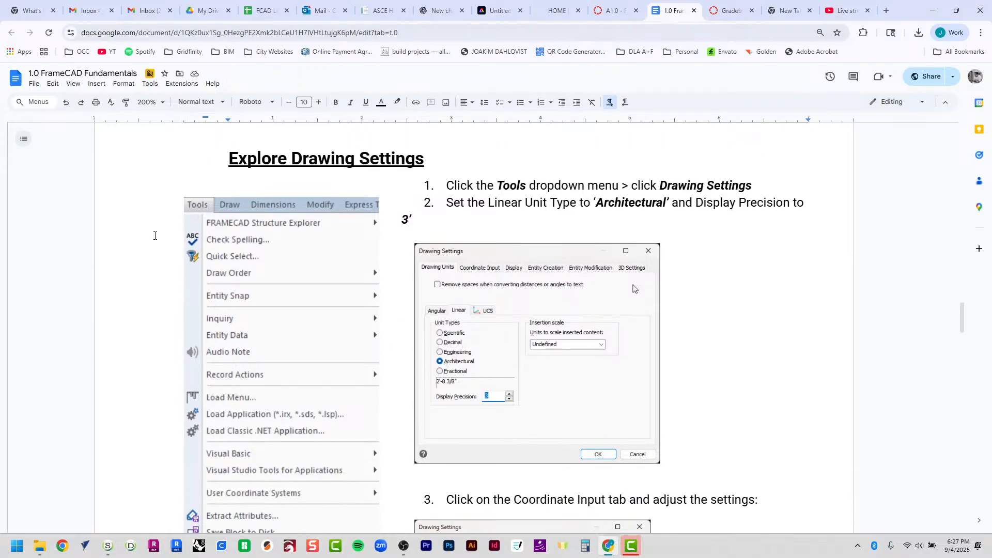
{"action": "scroll", "coordinate": [155, 235], "scroll_direction": "down", "scroll_amount": 8}
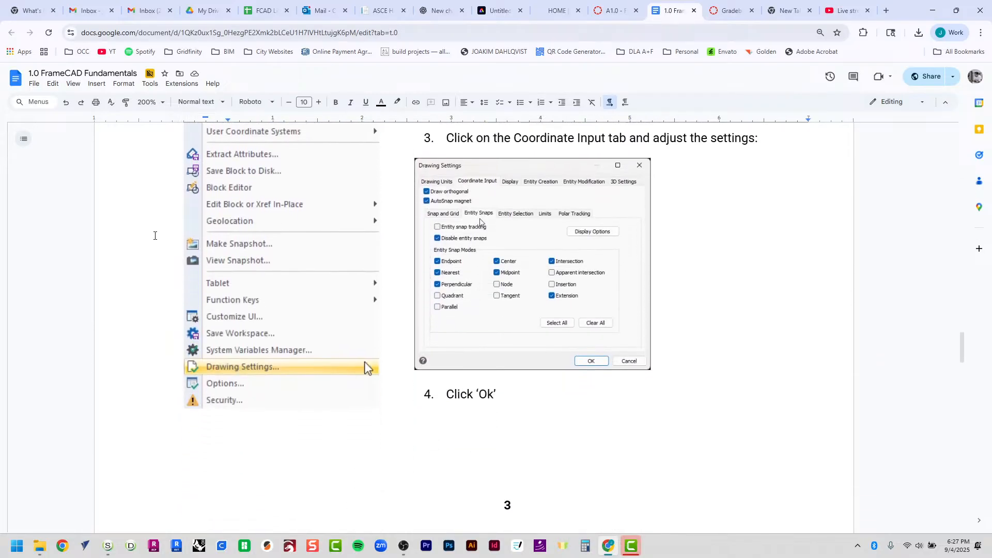
{"action": "scroll", "coordinate": [154, 236], "scroll_direction": "down", "scroll_amount": 8}
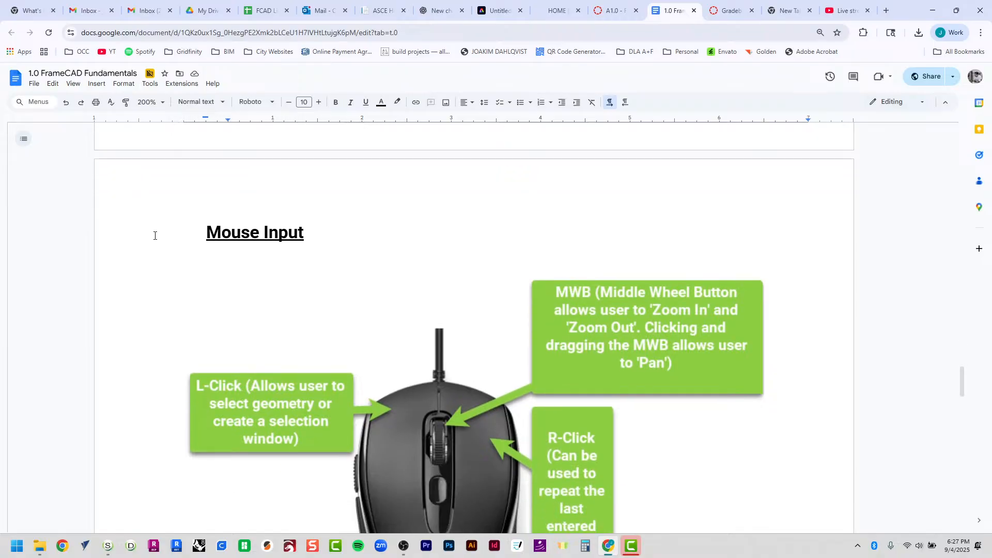
{"action": "scroll", "coordinate": [154, 235], "scroll_direction": "down", "scroll_amount": 5}
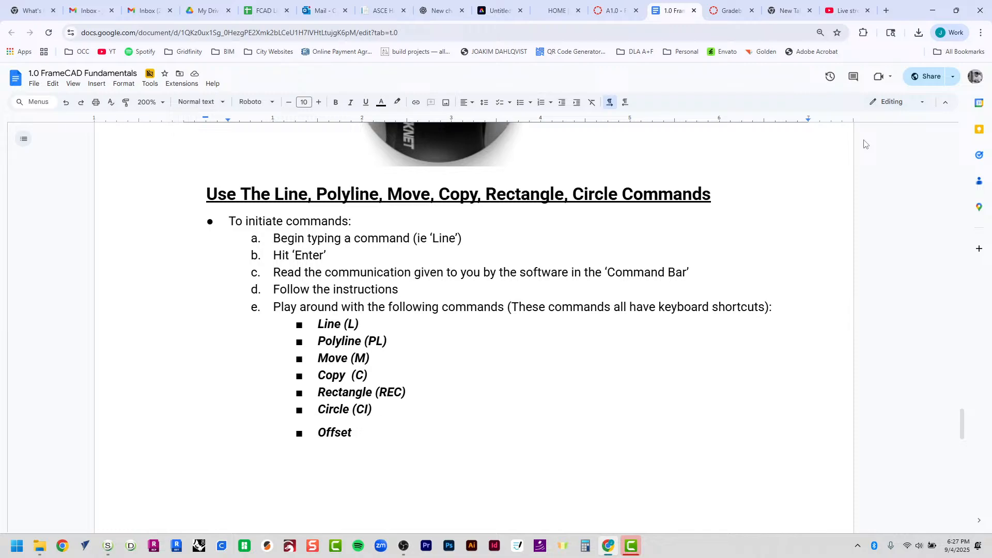
Minimize the browser, OBS, Camtasia and file explorer windows to bring up FRAMECAD Structure.
{"action": "left_click", "coordinate": [932, 10]}
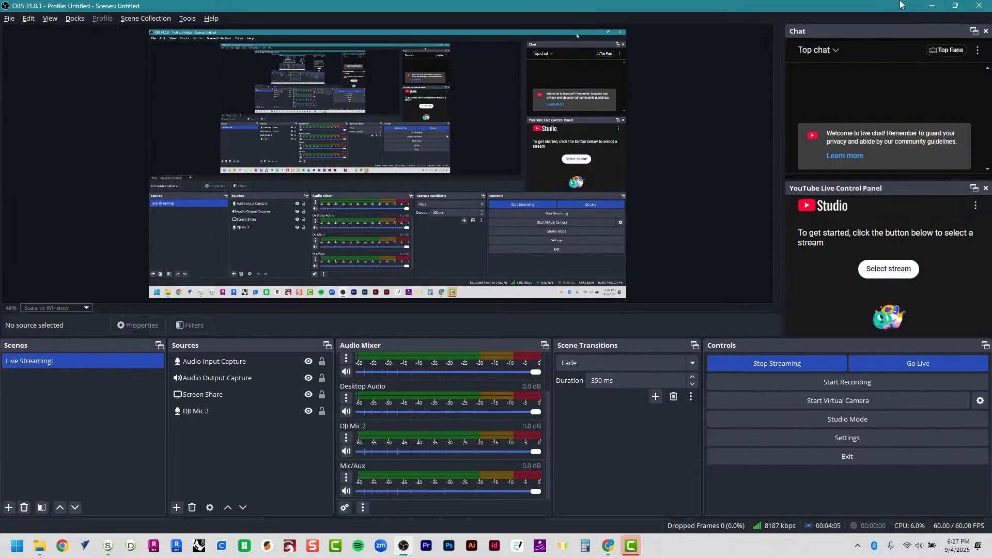
{"action": "left_click", "coordinate": [932, 5]}
{"action": "left_click", "coordinate": [932, 7]}
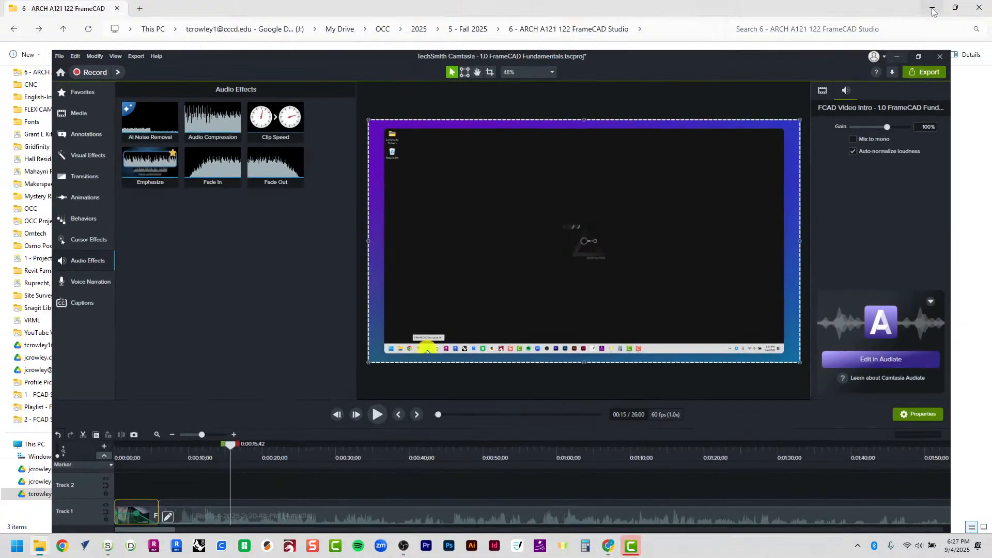
{"action": "left_click", "coordinate": [928, 11]}
{"action": "left_click", "coordinate": [928, 12]}
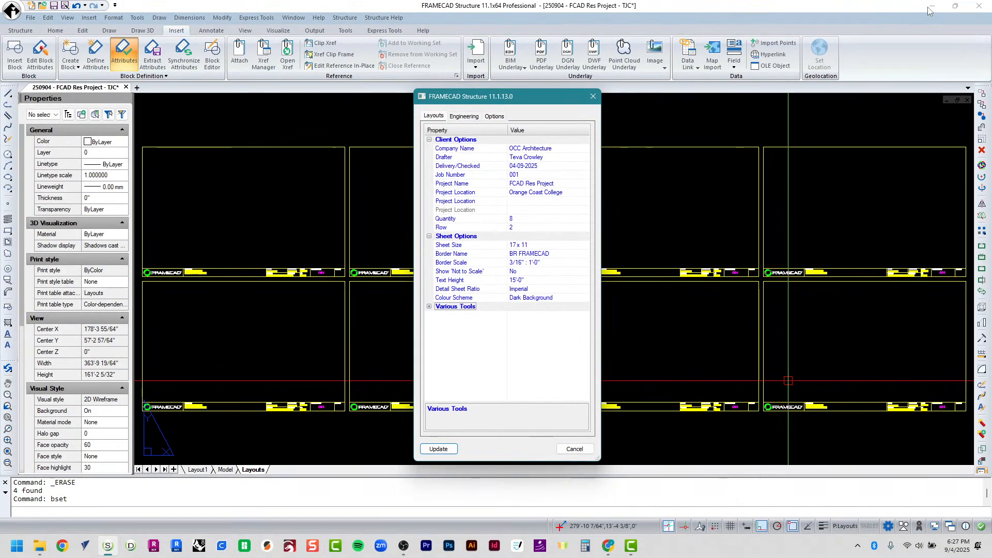
Dismiss the layout settings dialog without updating, and exit FRAMECAD Structure, saving the changes to the FCAD Res Project drawing.
{"action": "left_click", "coordinate": [594, 97]}
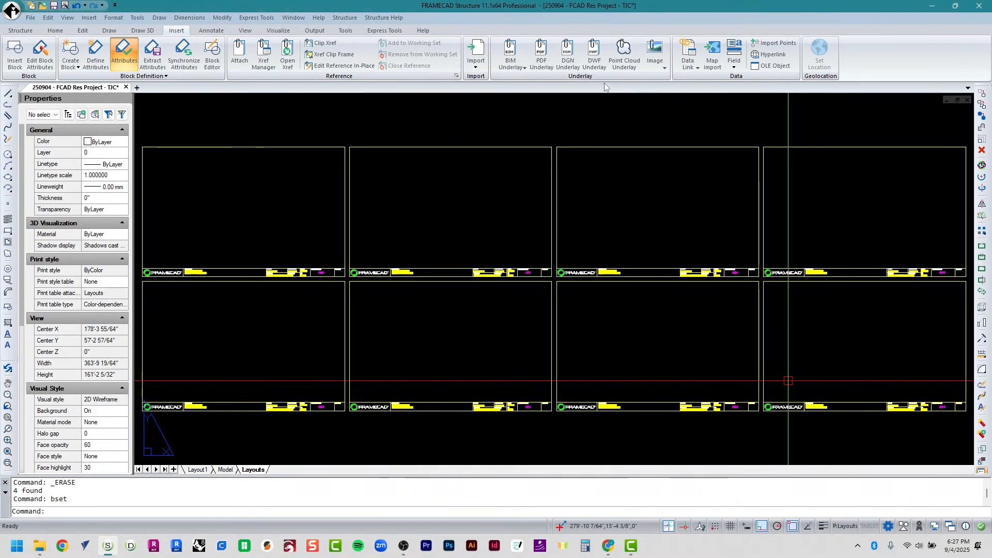
{"action": "left_click", "coordinate": [979, 6]}
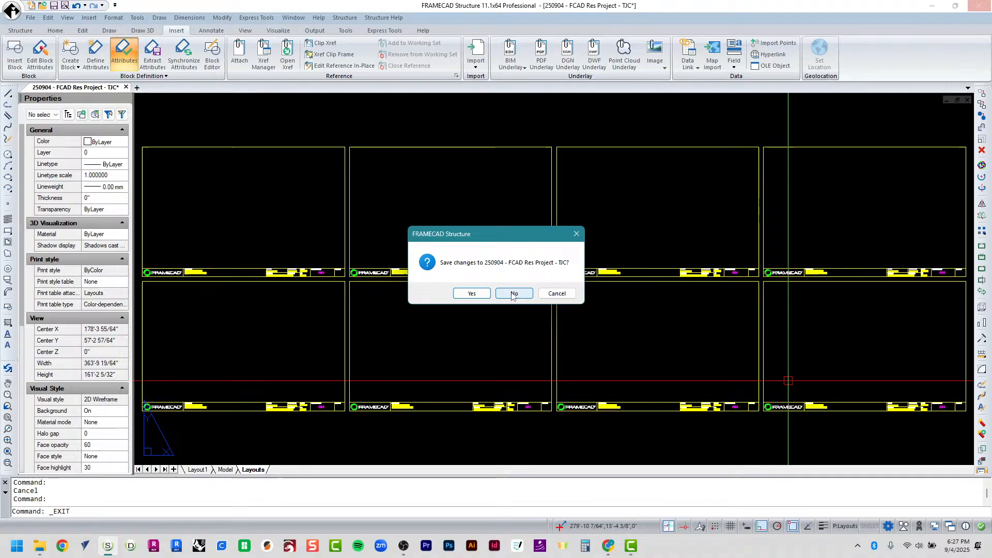
{"action": "left_click", "coordinate": [472, 293]}
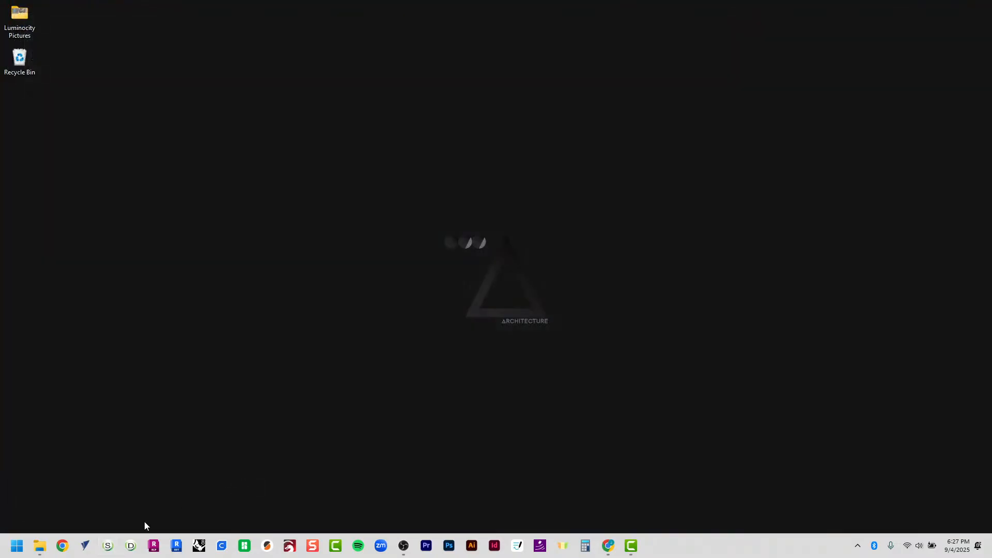
Launch FRAMECAD Structure with a new blank drawing and accept hiding the version compatibility note in future.
{"action": "left_click", "coordinate": [108, 546]}
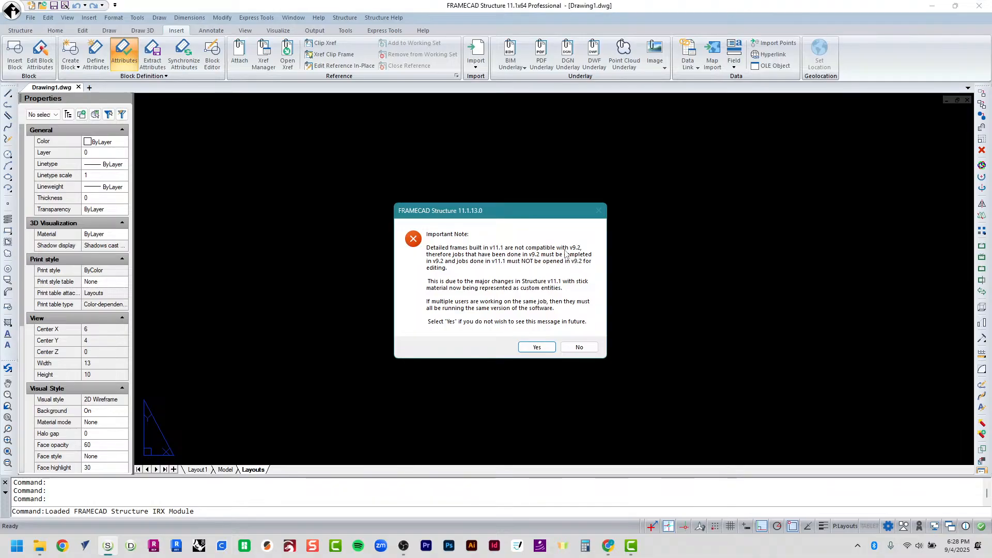
{"action": "left_click", "coordinate": [540, 349]}
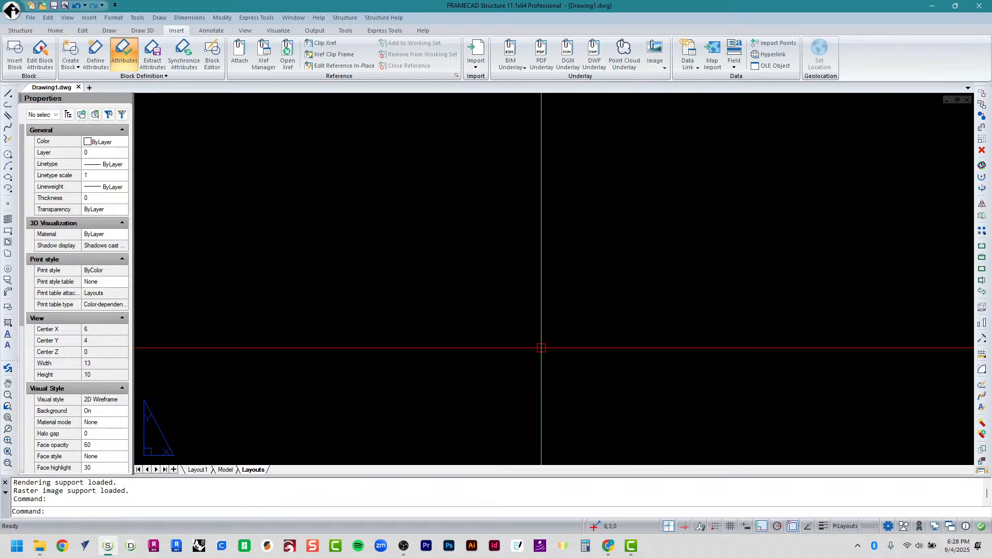
Start Save As for the new drawing and browse through 2025, 5 - Fall 2025 and 6 - ARCH A121 122 FrameCAD Studio to 2 - FCAD Studio 1.
{"action": "left_click", "coordinate": [30, 19]}
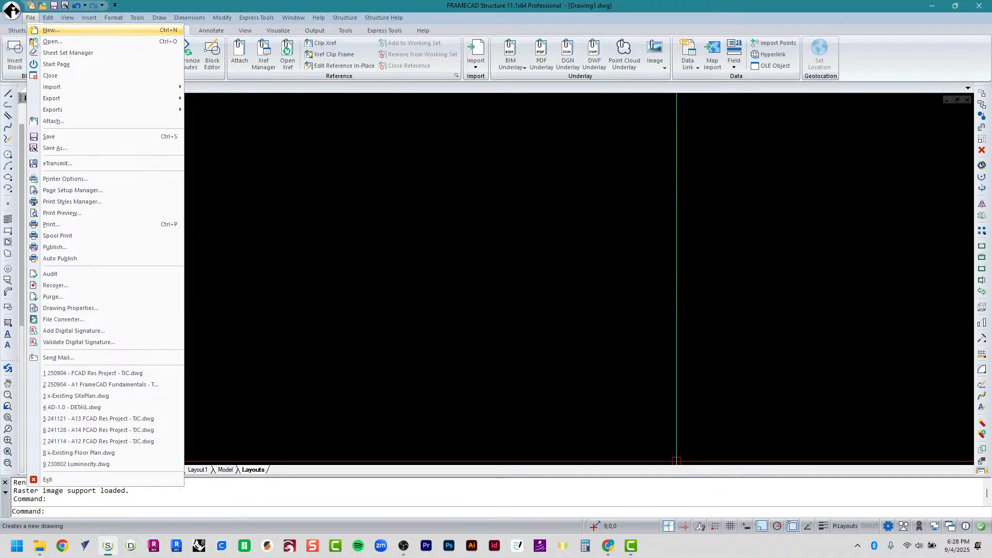
{"action": "left_click", "coordinate": [54, 148]}
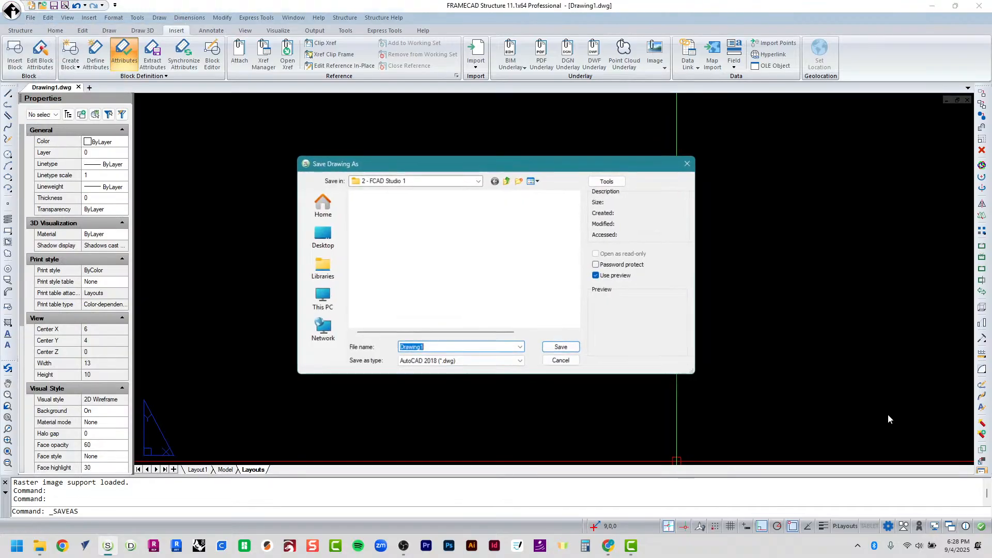
{"action": "left_click", "coordinate": [475, 285]}
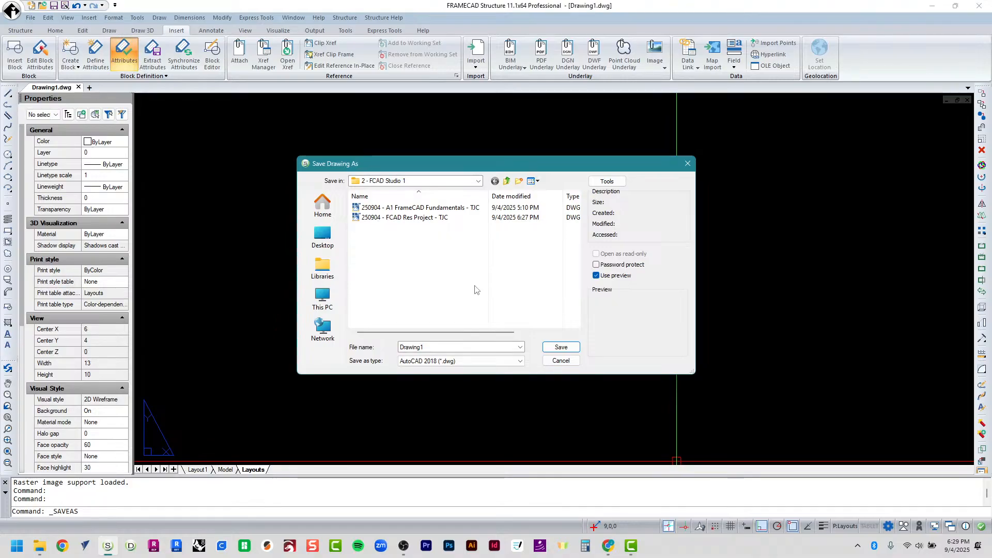
{"action": "left_click", "coordinate": [506, 181]}
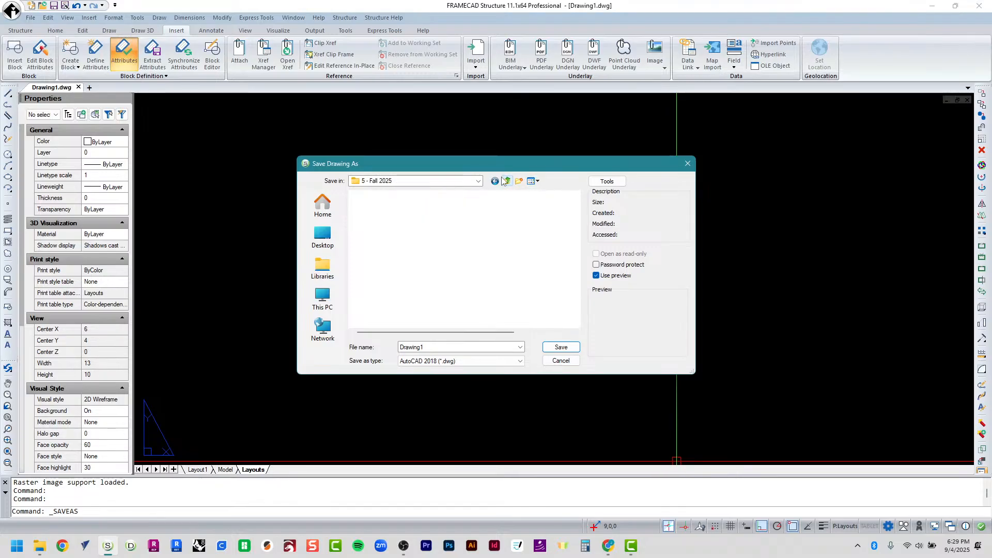
{"action": "left_click", "coordinate": [505, 180]}
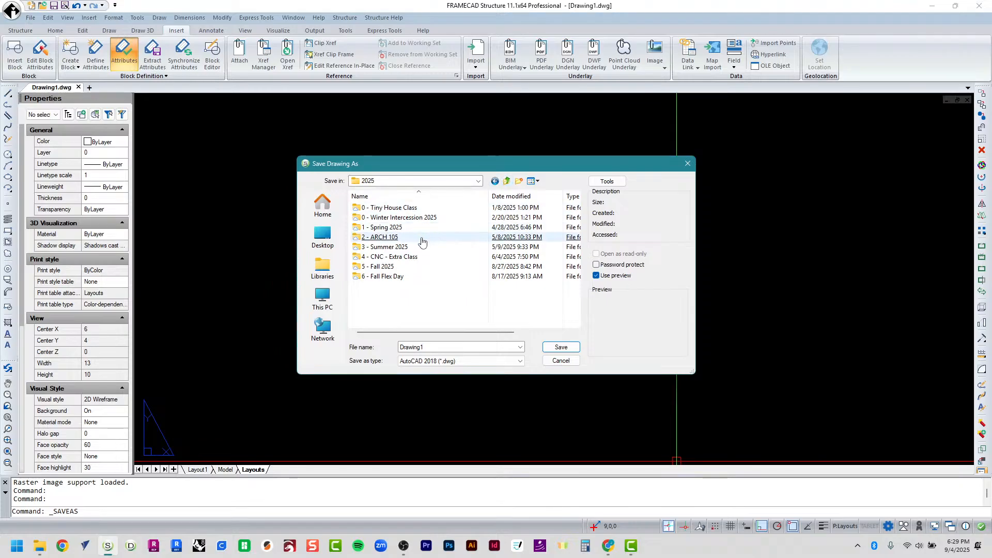
{"action": "left_click", "coordinate": [382, 266]}
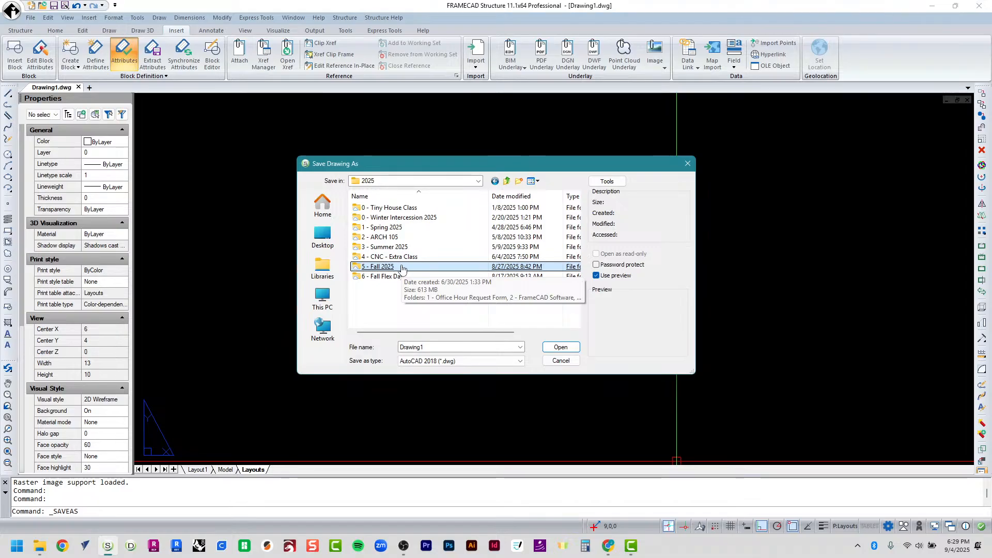
{"action": "key", "text": "Return"}
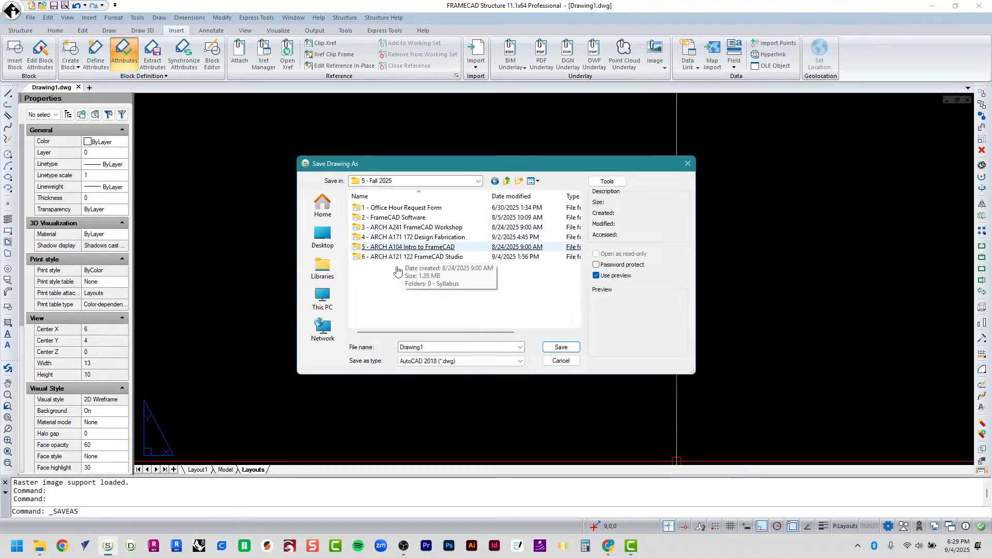
{"action": "double_click", "coordinate": [399, 257]}
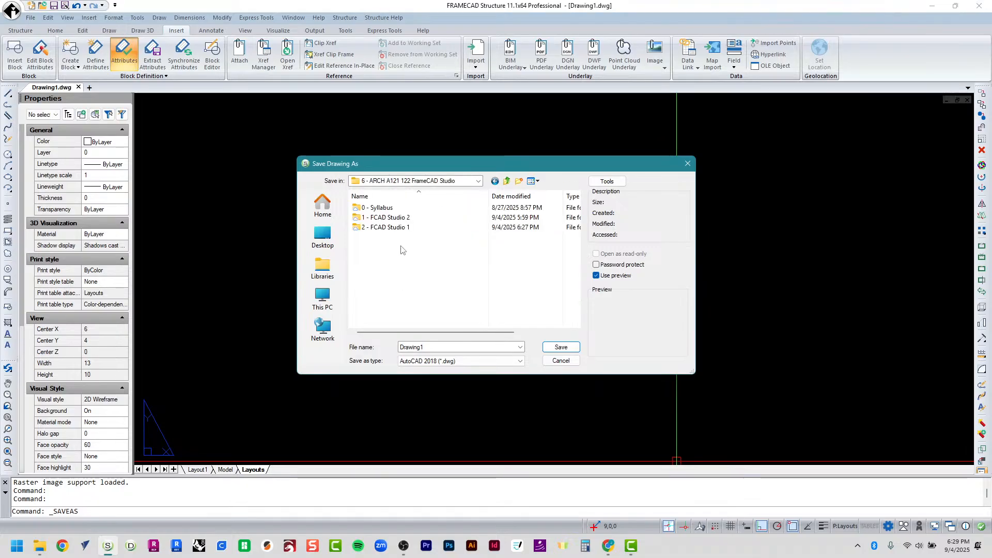
{"action": "double_click", "coordinate": [403, 229]}
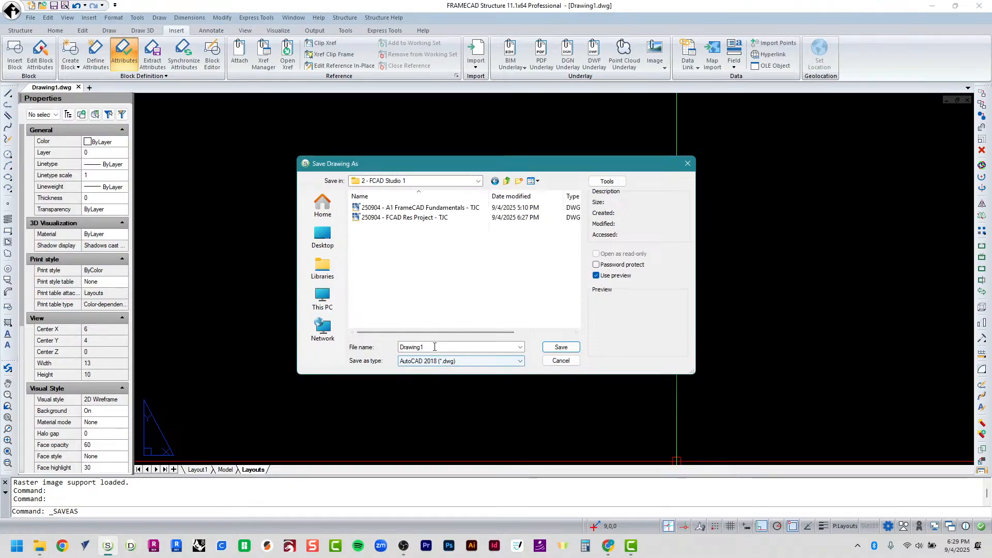
Try to save the drawing as 250904 - A1 FrameCAD Fundamentals - TJC, declining to replace the existing file.
{"action": "double_click", "coordinate": [434, 347]}
{"action": "type", "text": "25"}
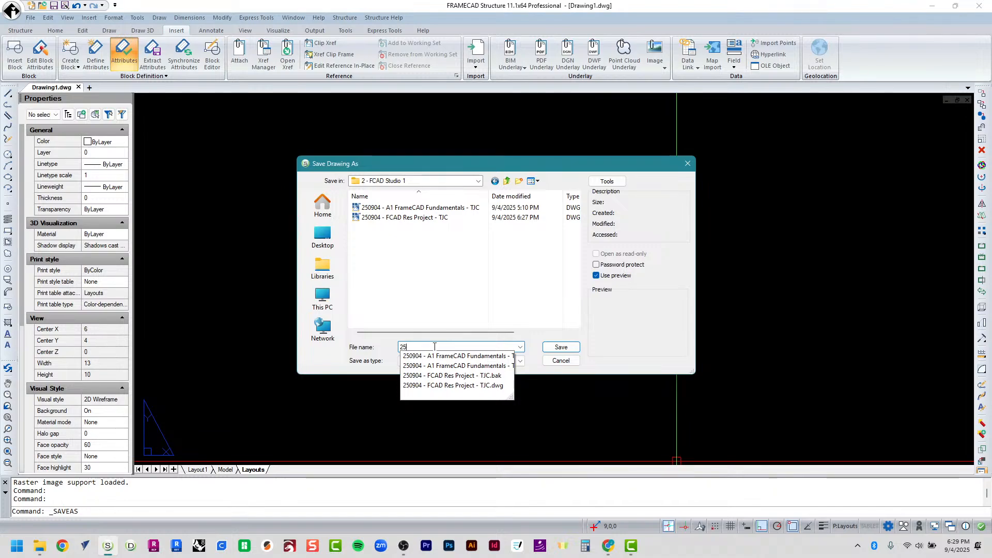
{"action": "type", "text": "0904"}
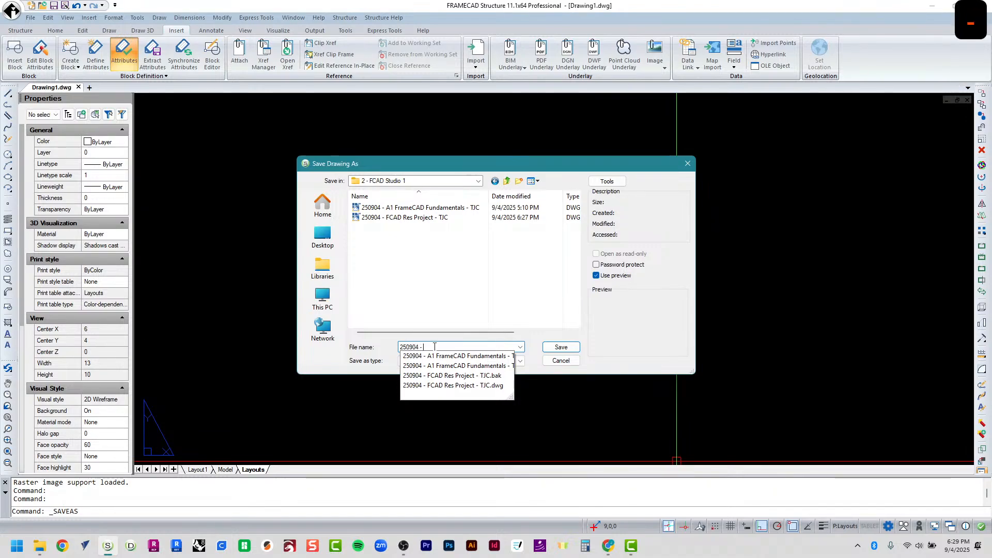
{"action": "type", "text": " - A!"}
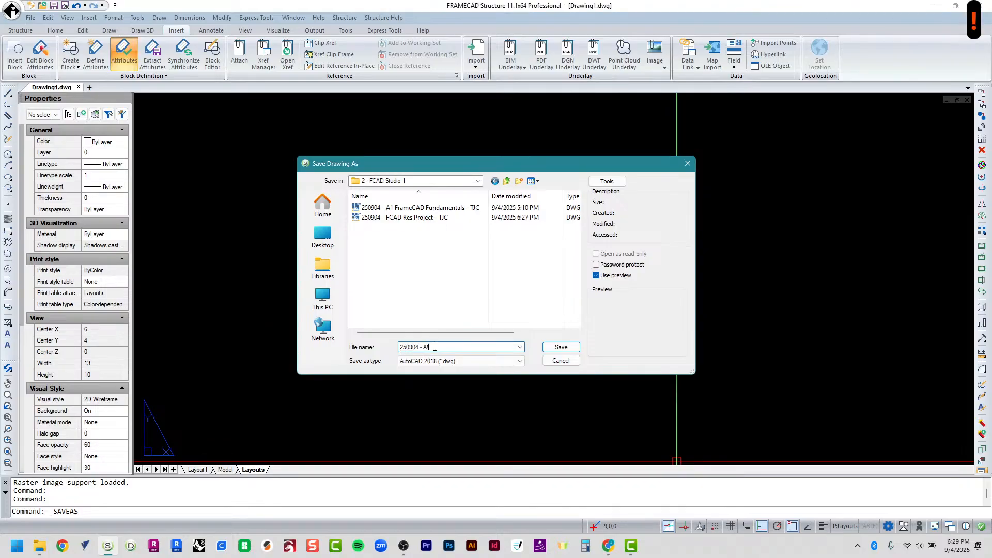
{"action": "key", "text": "BackSpace"}
{"action": "type", "text": "1 F"}
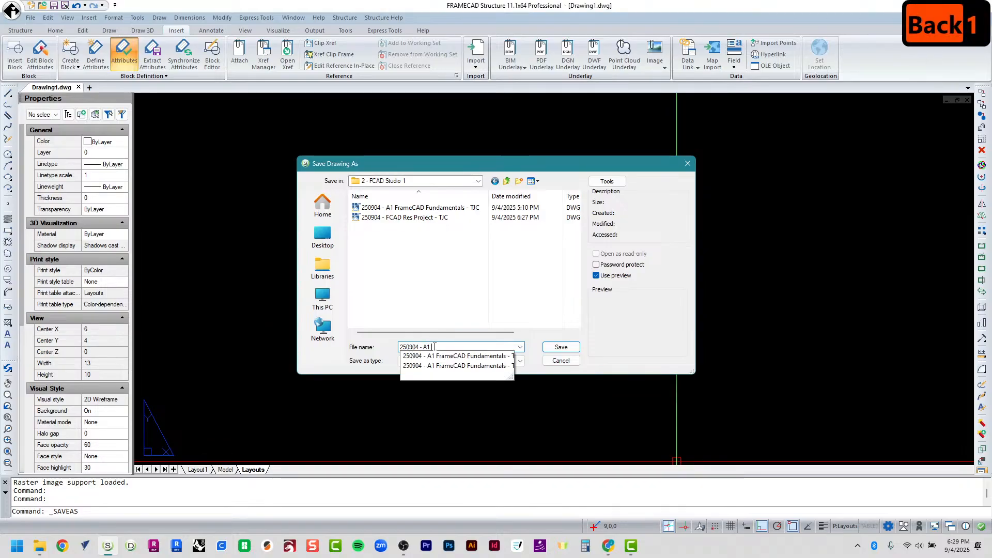
{"action": "type", "text": "rameCA"}
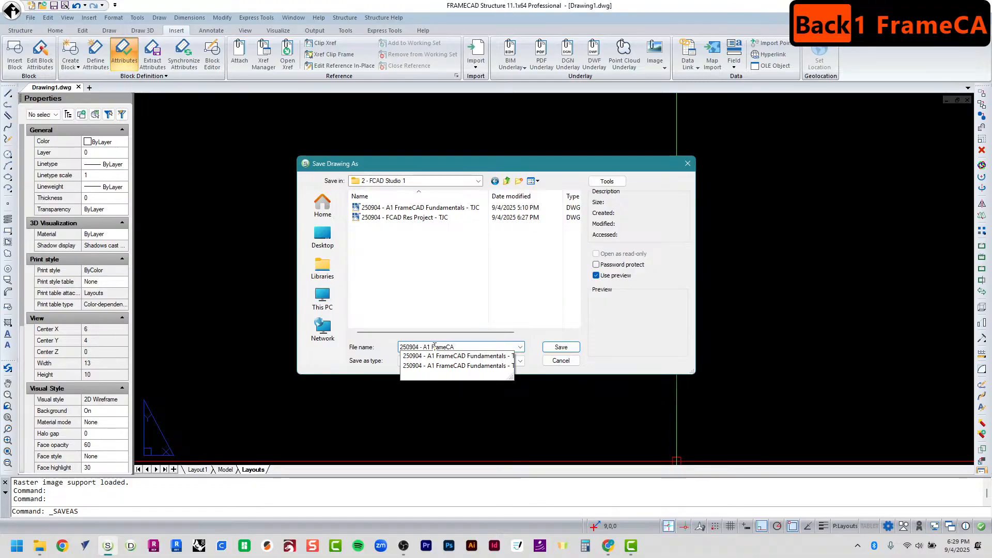
{"action": "type", "text": "D Funda"}
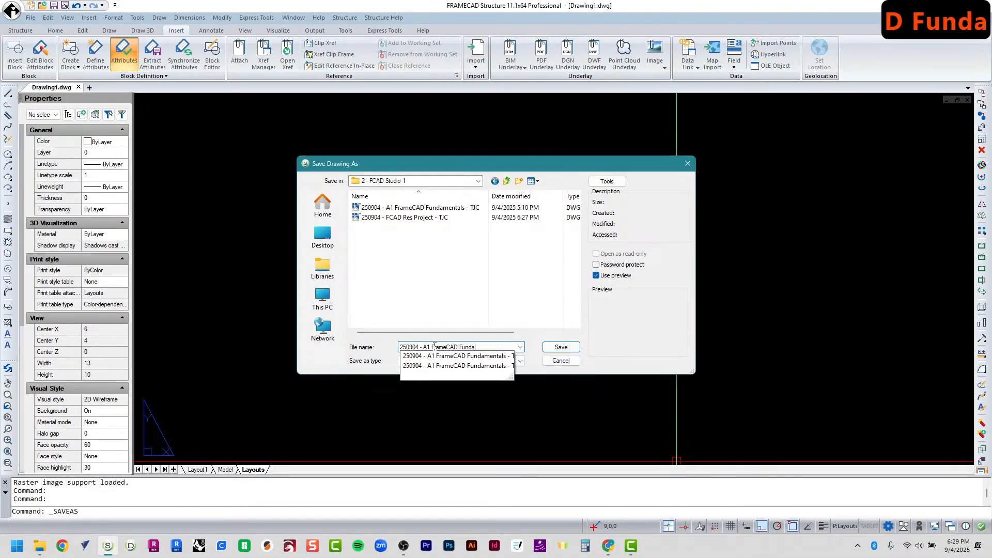
{"action": "type", "text": "mentals - TJC"}
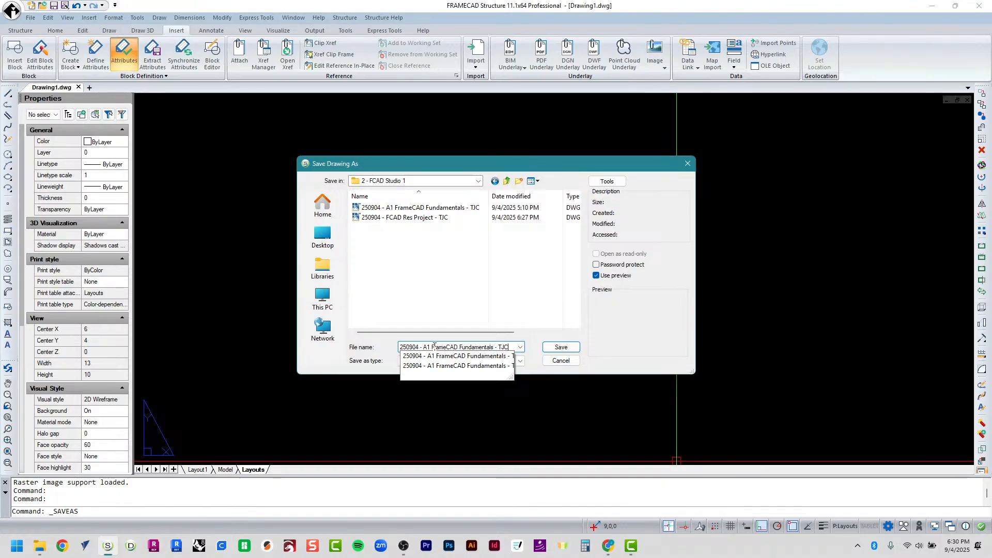
{"action": "key", "text": "Return"}
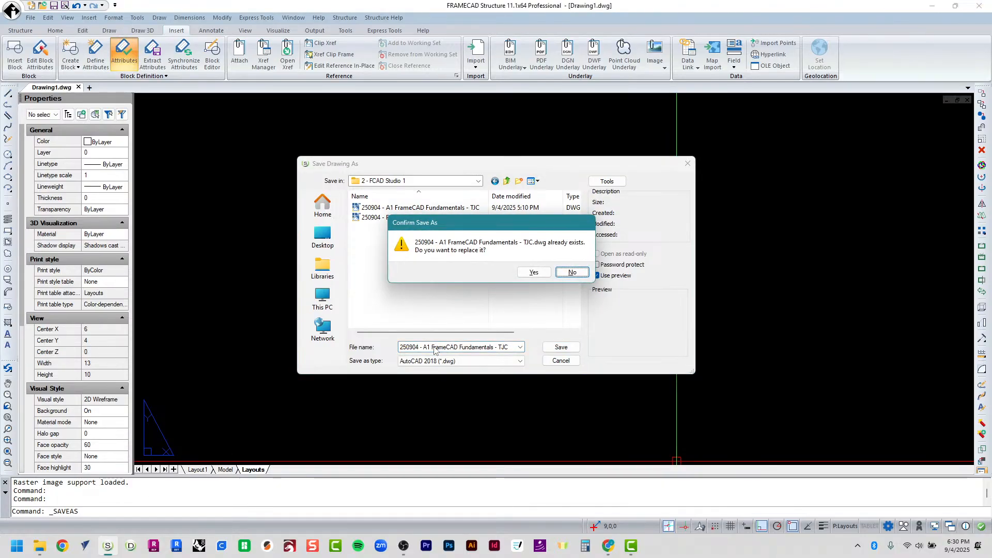
{"action": "left_click", "coordinate": [572, 272]}
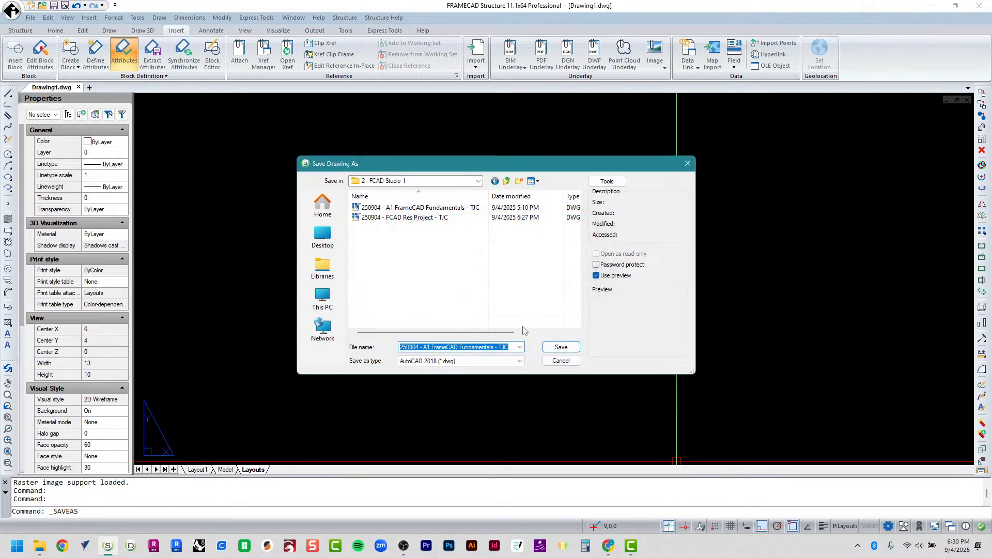
Save the drawing under the name 250904 - A1 FrameCAD Fundamentals 2- TJC instead.
{"action": "left_click", "coordinate": [494, 347]}
{"action": "type", "text": "2"}
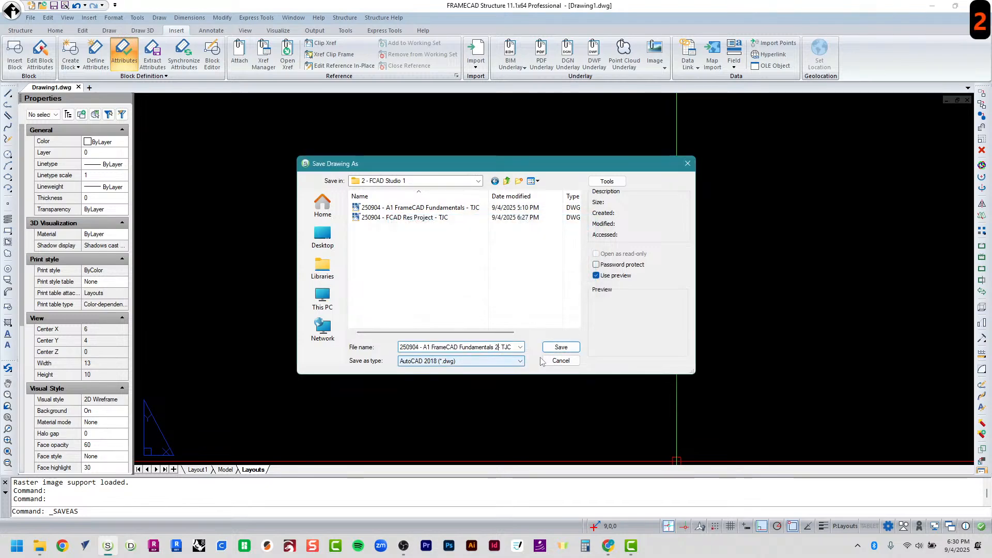
{"action": "left_click", "coordinate": [559, 347]}
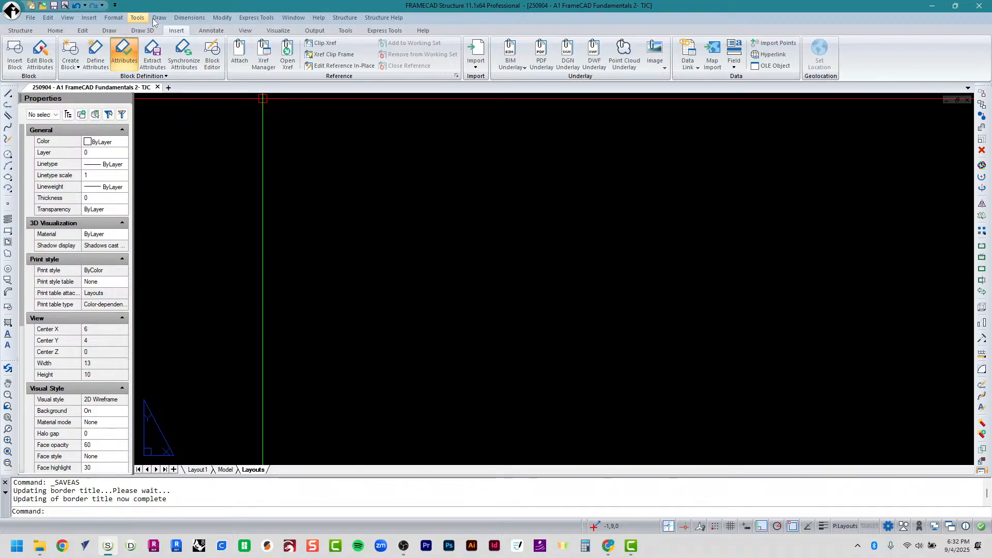
{"action": "left_click", "coordinate": [356, 23]}
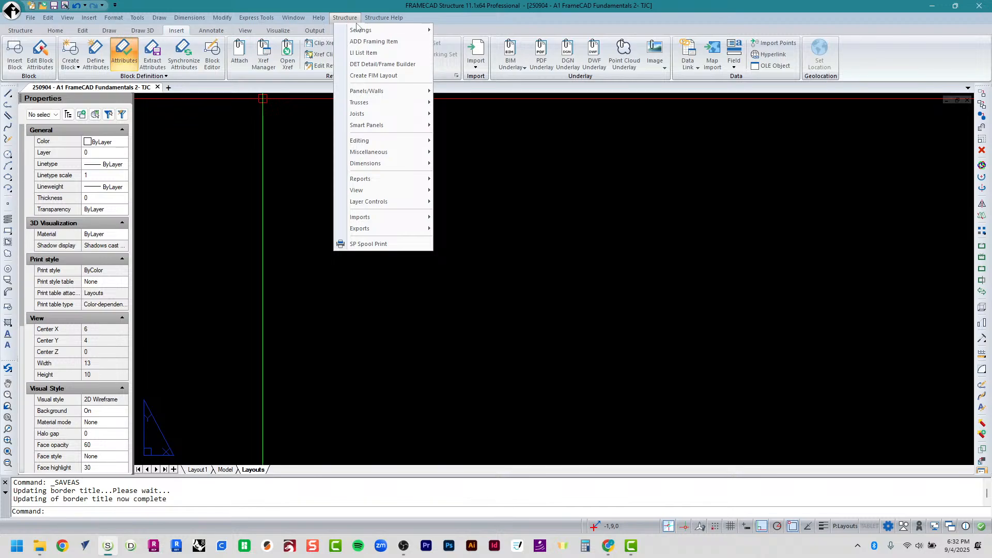
{"action": "mouse_move", "coordinate": [362, 32]}
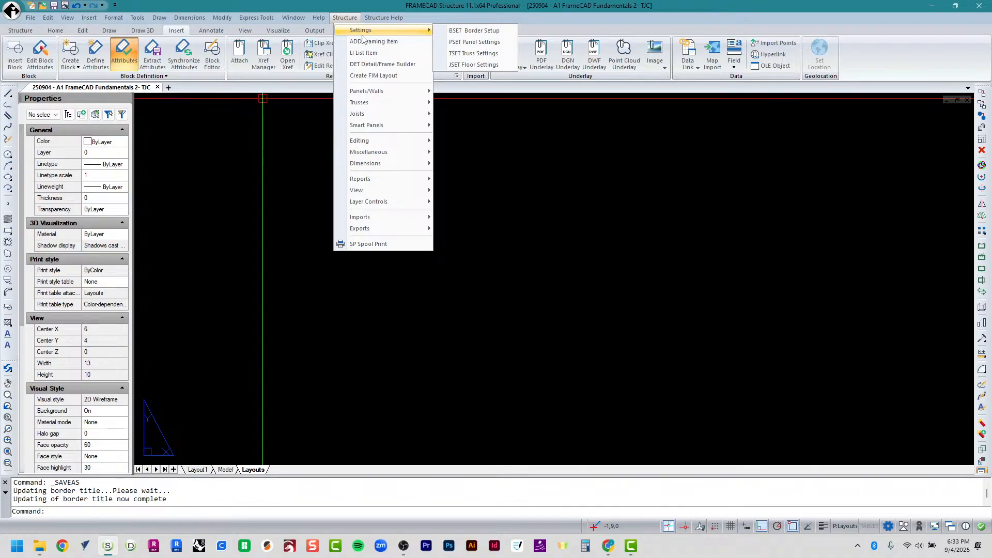
{"action": "key", "text": "alt+Tab"}
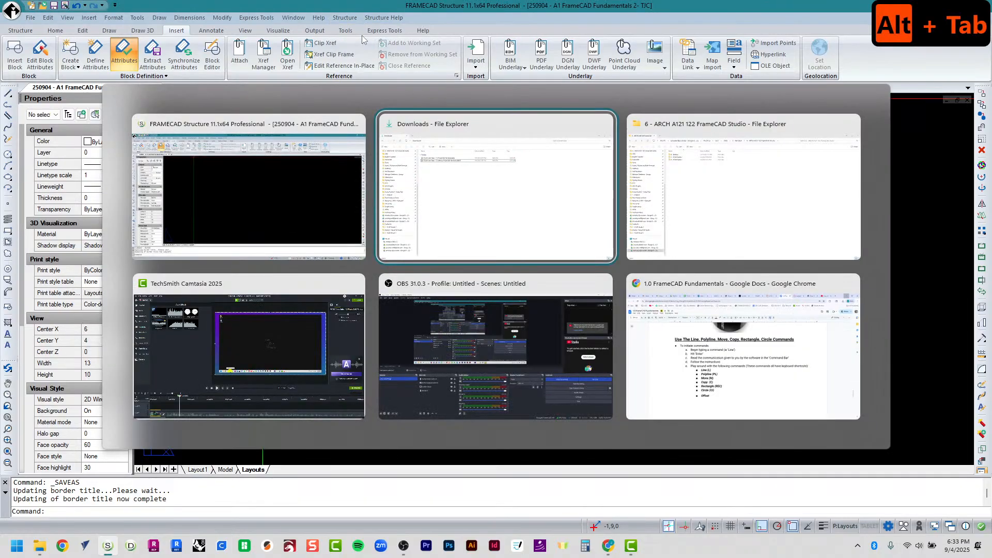
{"action": "left_click", "coordinate": [227, 336]}
{"action": "key", "text": "alt+Tab"}
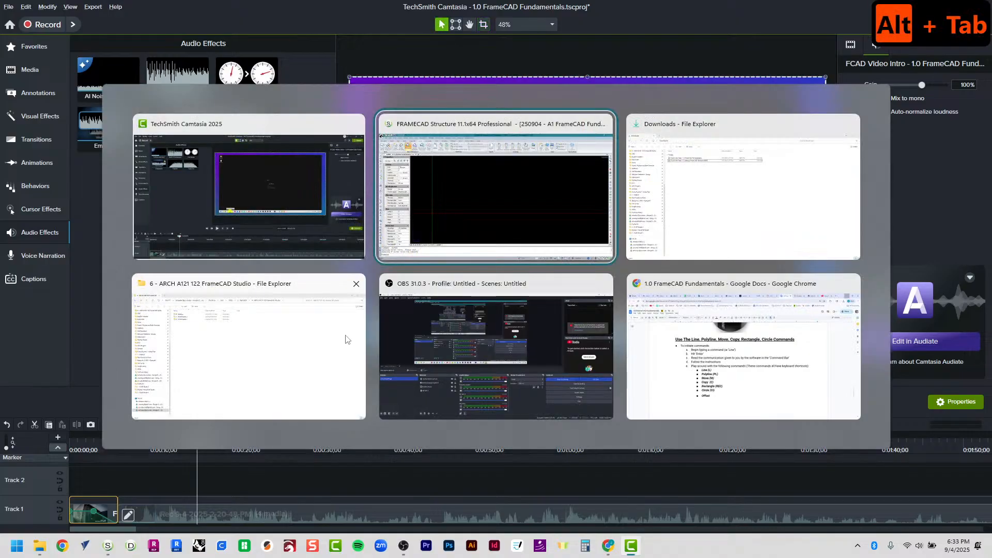
{"action": "left_click", "coordinate": [407, 335]}
{"action": "key", "text": "alt+Tab"}
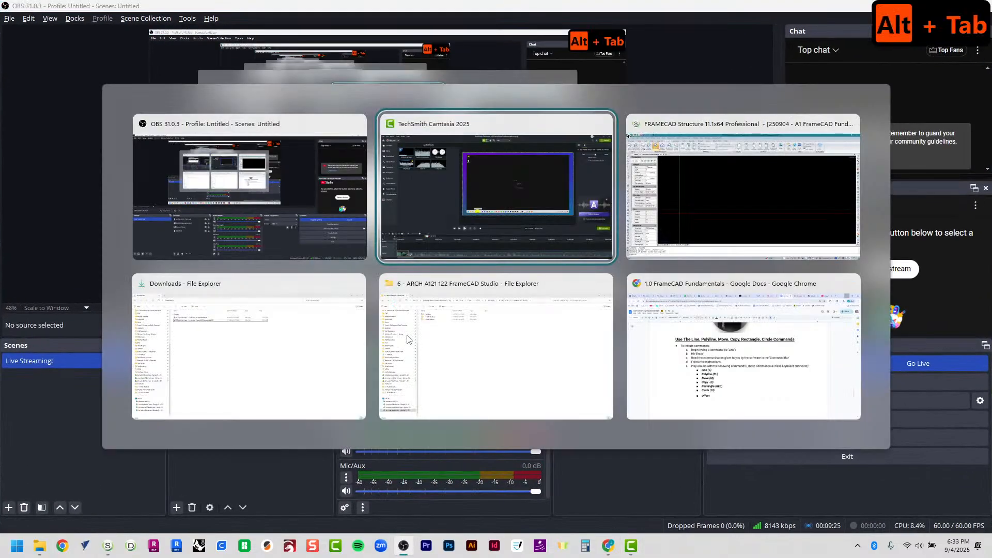
{"action": "key", "text": "alt+Tab"}
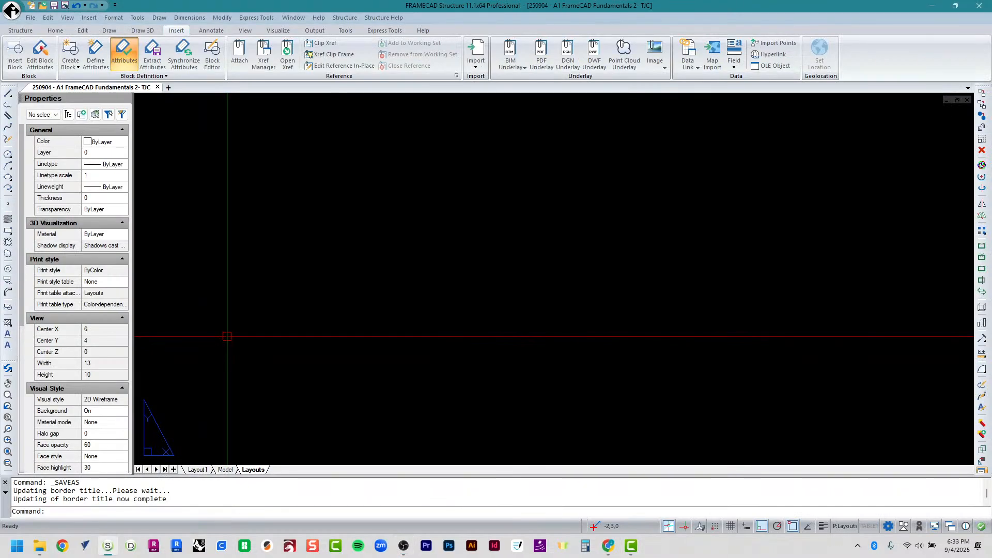
{"action": "left_click", "coordinate": [342, 18]}
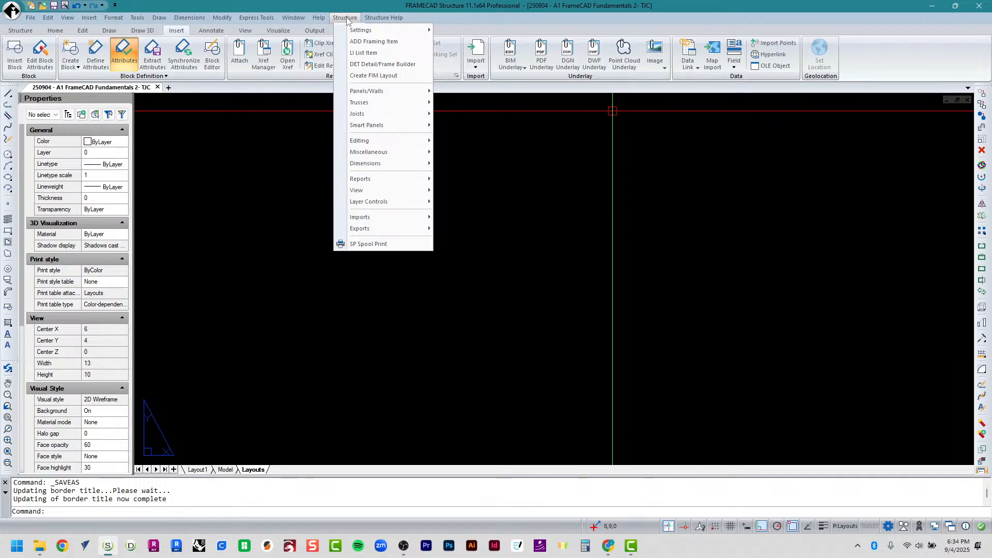
{"action": "left_click", "coordinate": [347, 20]}
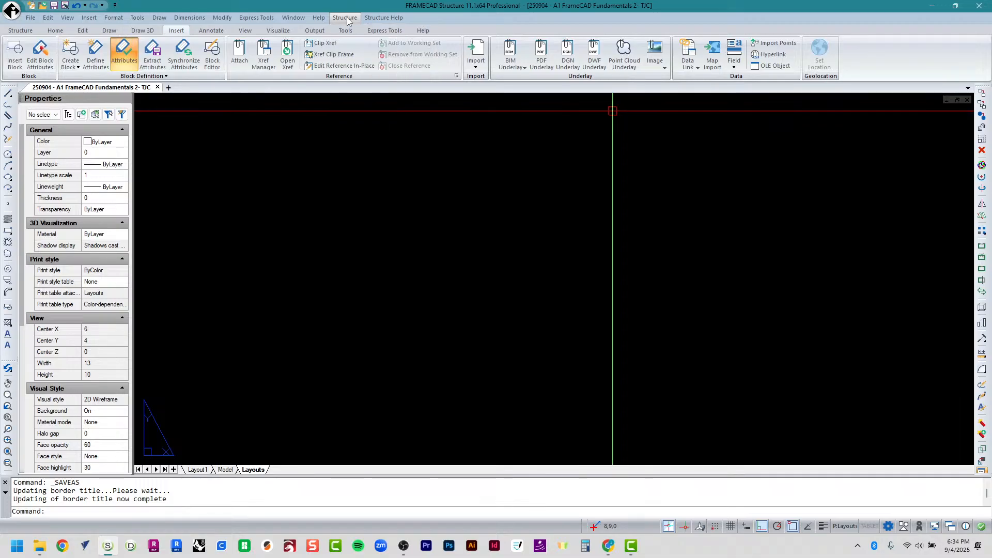
Review the ribbon's command sets from Structure through Help, and return to the Structure commands.
{"action": "left_click", "coordinate": [16, 34]}
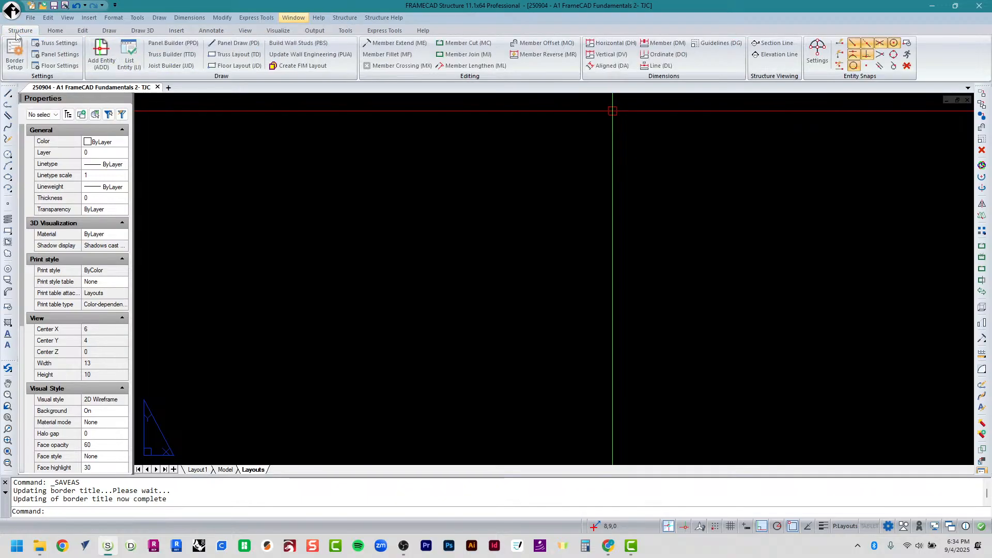
{"action": "left_click", "coordinate": [56, 31]}
{"action": "left_click", "coordinate": [83, 31]}
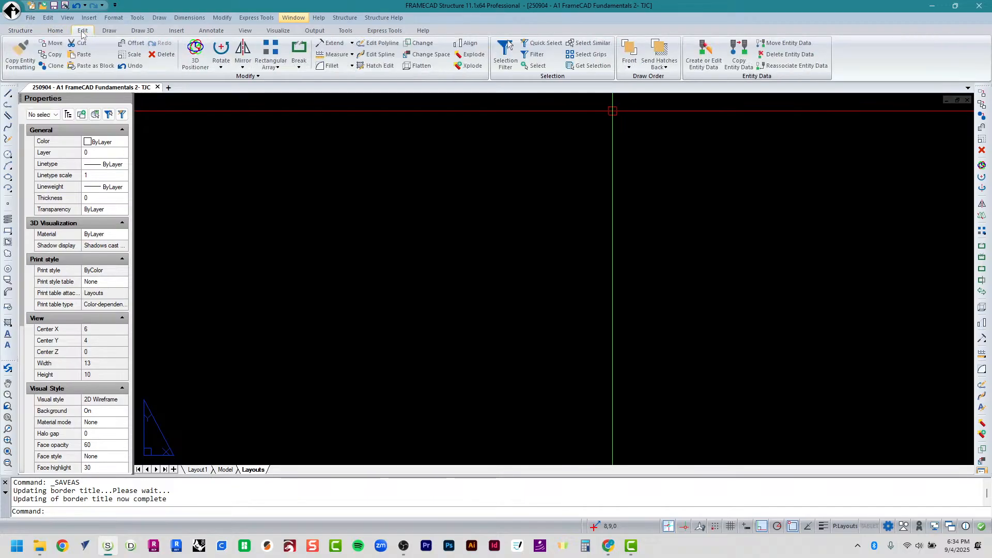
{"action": "left_click", "coordinate": [117, 31]}
{"action": "left_click", "coordinate": [141, 31]}
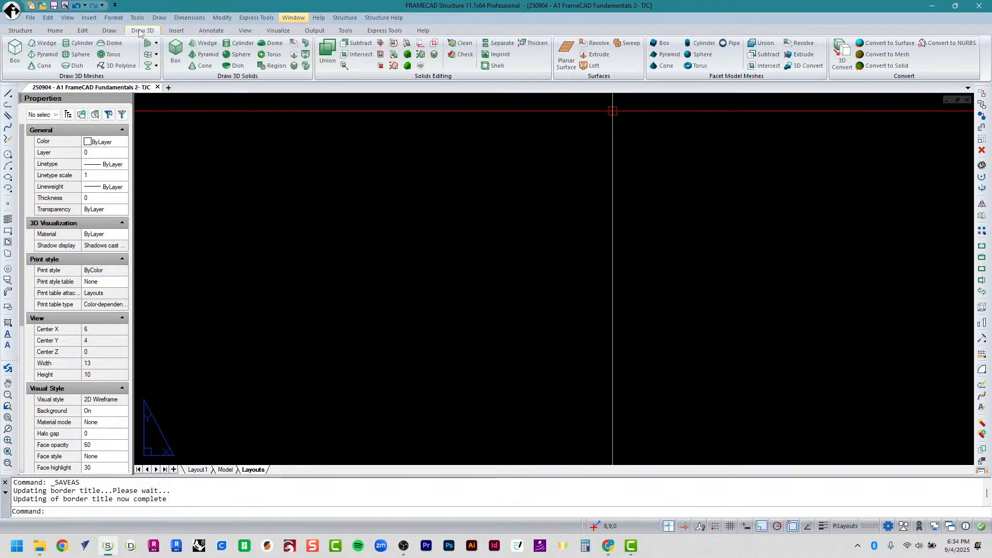
{"action": "left_click", "coordinate": [176, 32]}
{"action": "left_click", "coordinate": [211, 31]}
{"action": "left_click", "coordinate": [245, 32]}
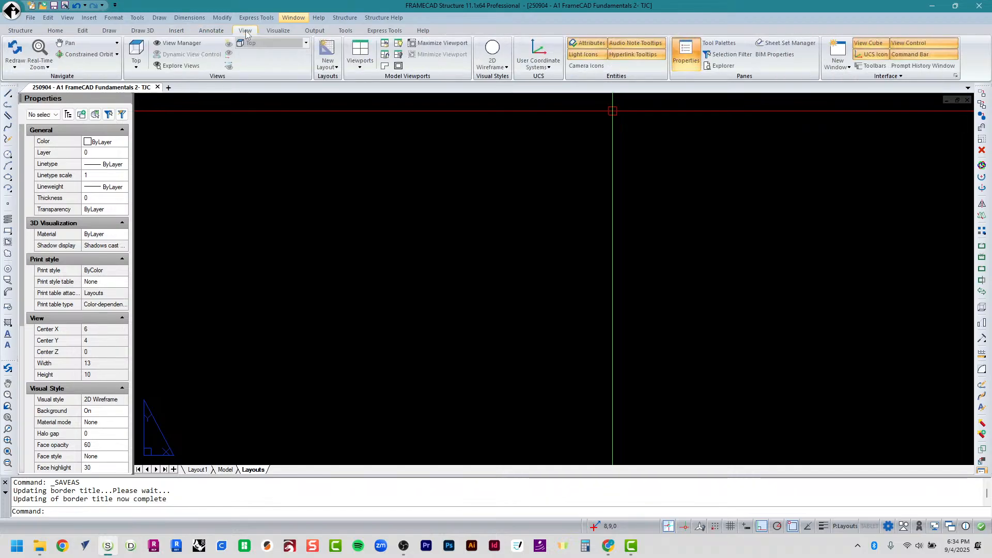
{"action": "left_click", "coordinate": [271, 31]}
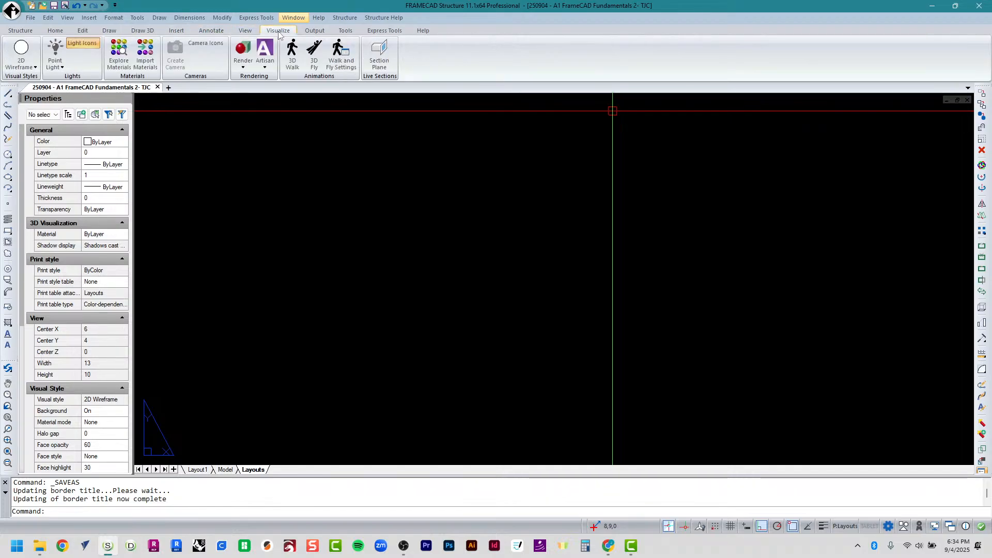
{"action": "left_click", "coordinate": [323, 32]}
{"action": "left_click", "coordinate": [345, 32]}
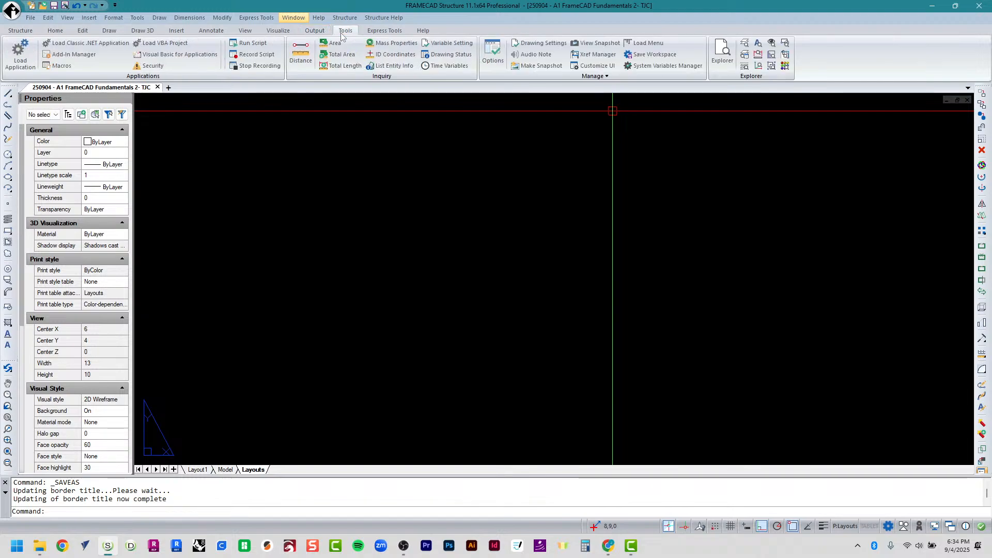
{"action": "left_click", "coordinate": [384, 31]}
{"action": "left_click", "coordinate": [421, 31]}
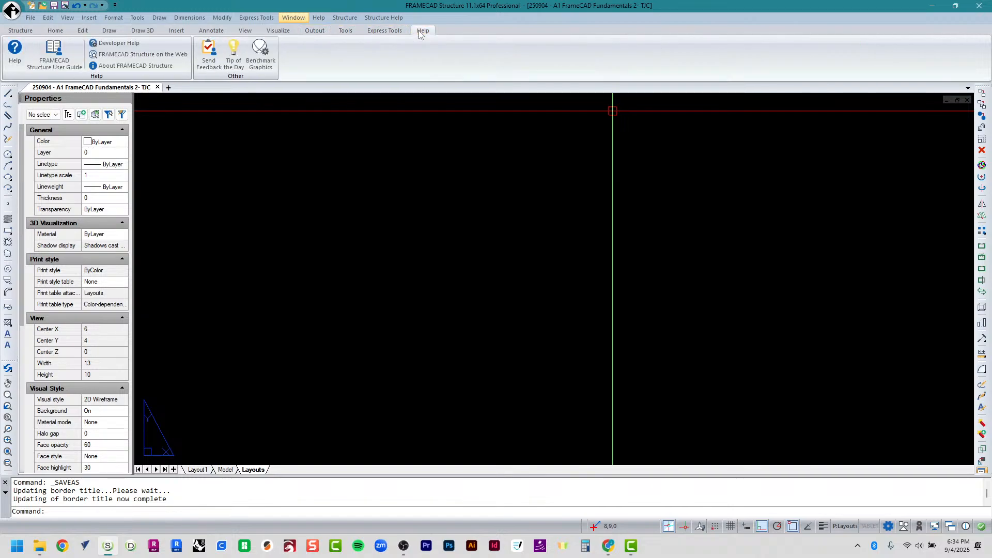
{"action": "left_click", "coordinate": [32, 30]}
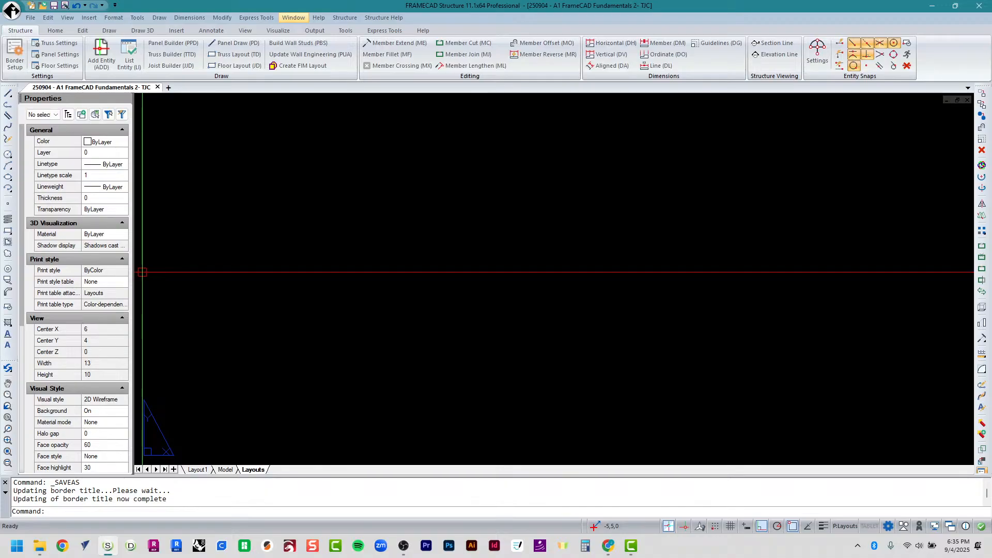
Close the Properties palette, and switch the drawing from Layouts to Model space and on to Layout1.
{"action": "left_click", "coordinate": [127, 98]}
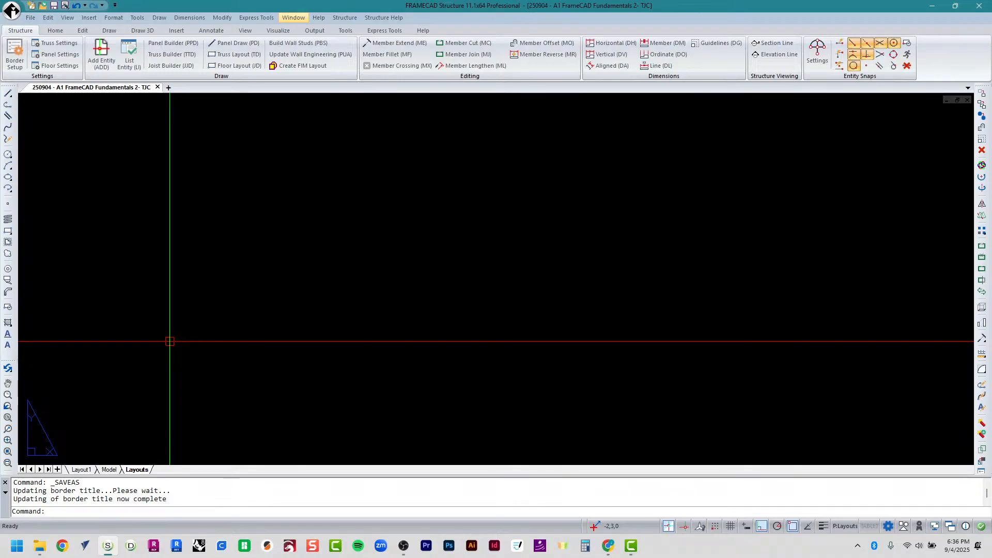
{"action": "left_click", "coordinate": [109, 469]}
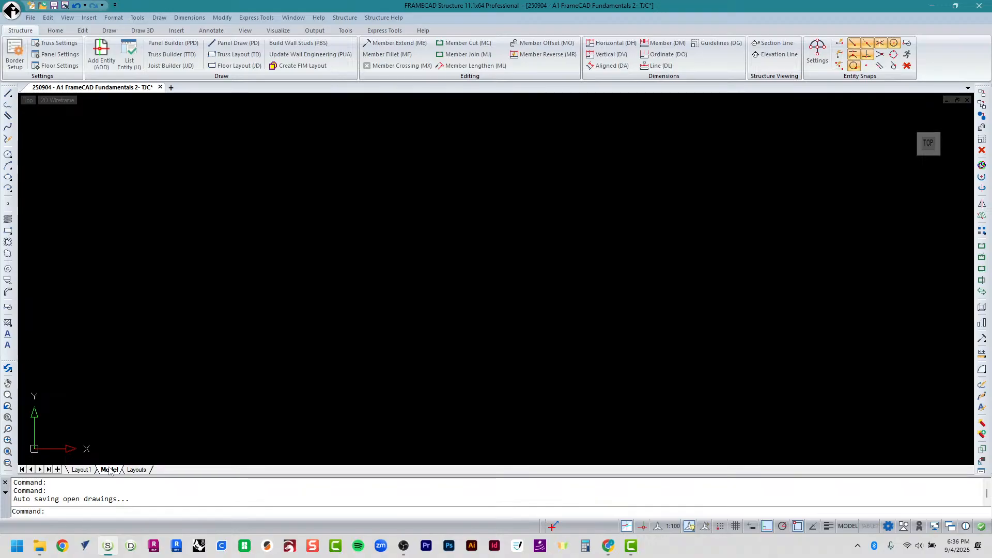
{"action": "left_click_drag", "start_coordinate": [82, 474], "coordinate": [83, 473]}
{"action": "left_click", "coordinate": [84, 468]}
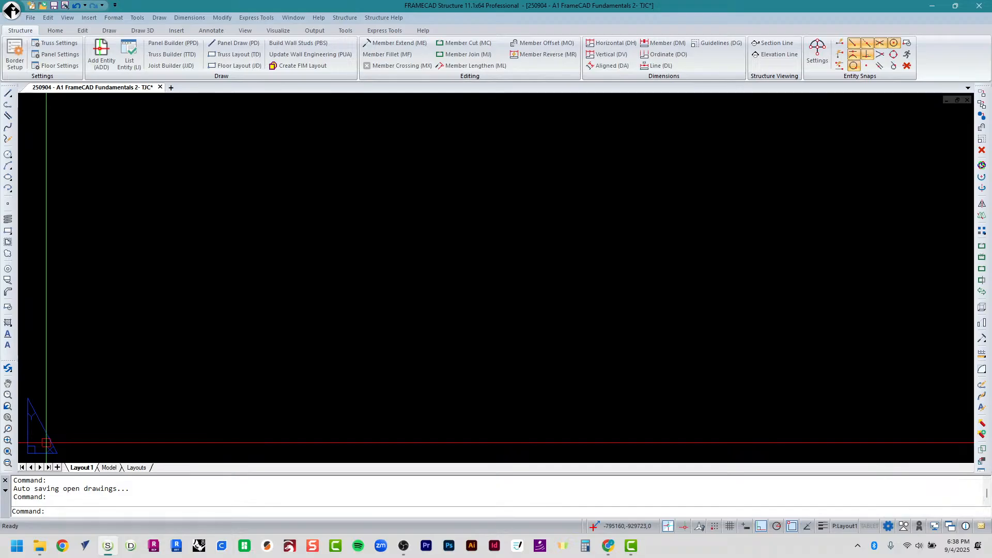
Use the Rectangle command to place a freehand rectangle to the right of the centre of Layout1.
{"action": "type", "text": "redc"}
{"action": "key", "text": "Return"}
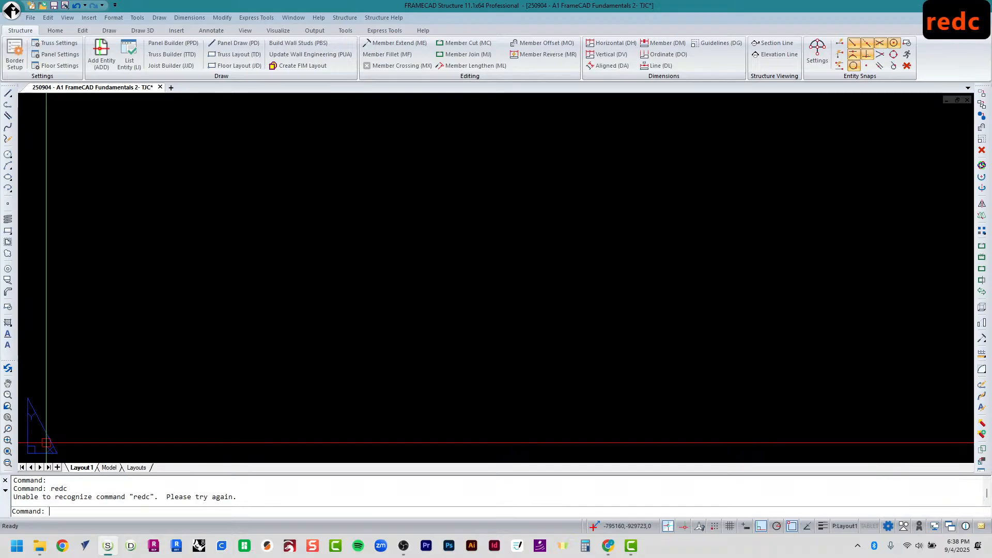
{"action": "type", "text": "rec"}
{"action": "key", "text": "Return"}
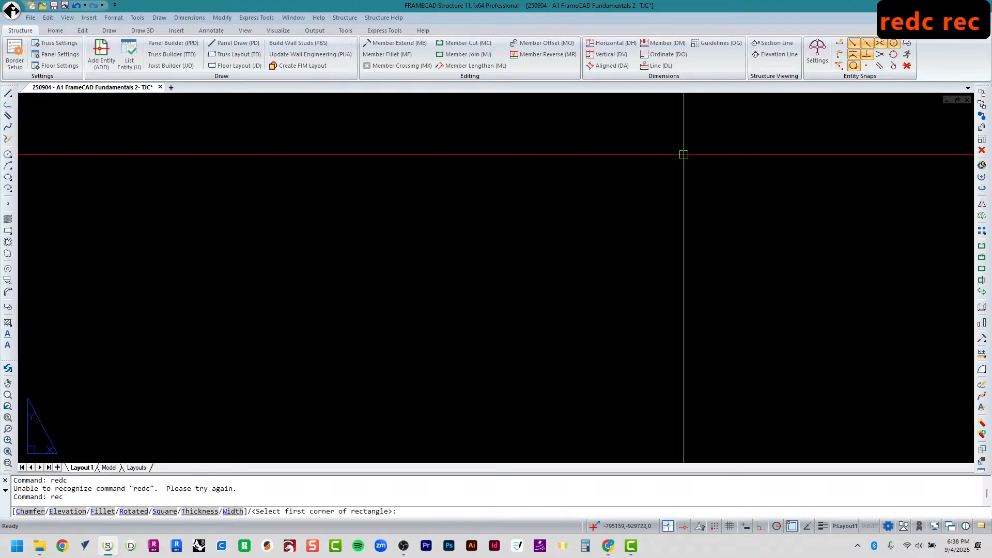
{"action": "left_click", "coordinate": [616, 236]}
{"action": "left_click", "coordinate": [672, 286]}
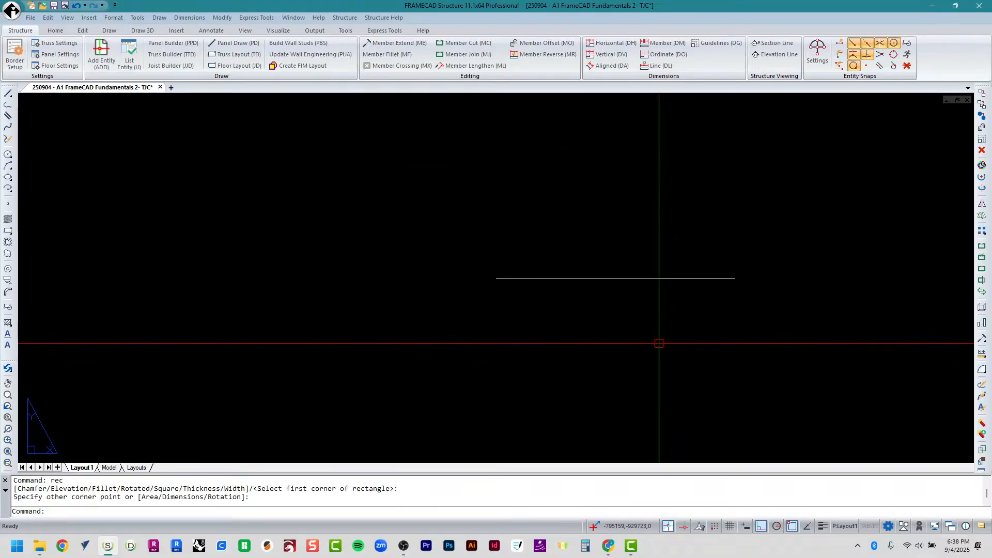
Repeat the Rectangle command to place a second freehand rectangle above the first on Layout1.
{"action": "key", "text": "Return"}
{"action": "left_click", "coordinate": [596, 177]}
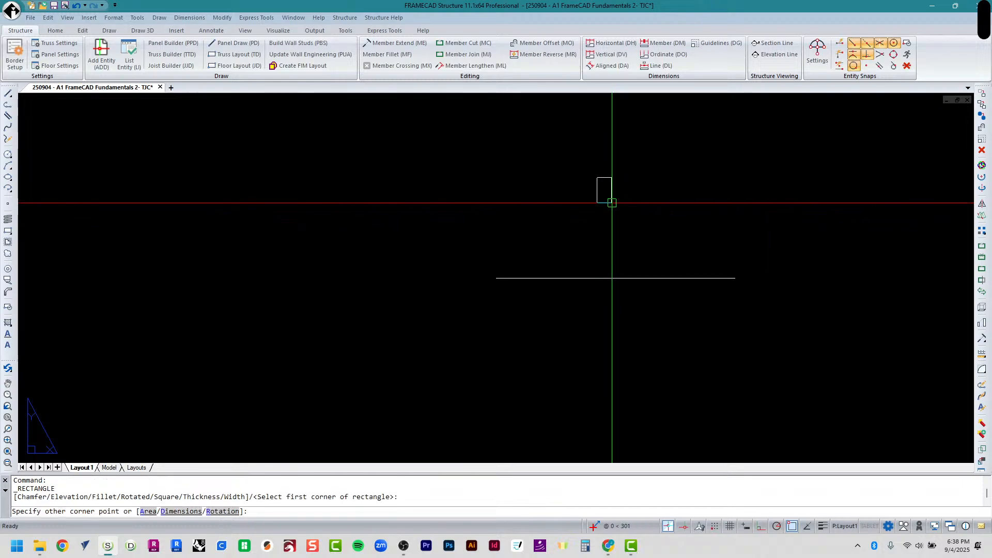
{"action": "left_click", "coordinate": [646, 213]}
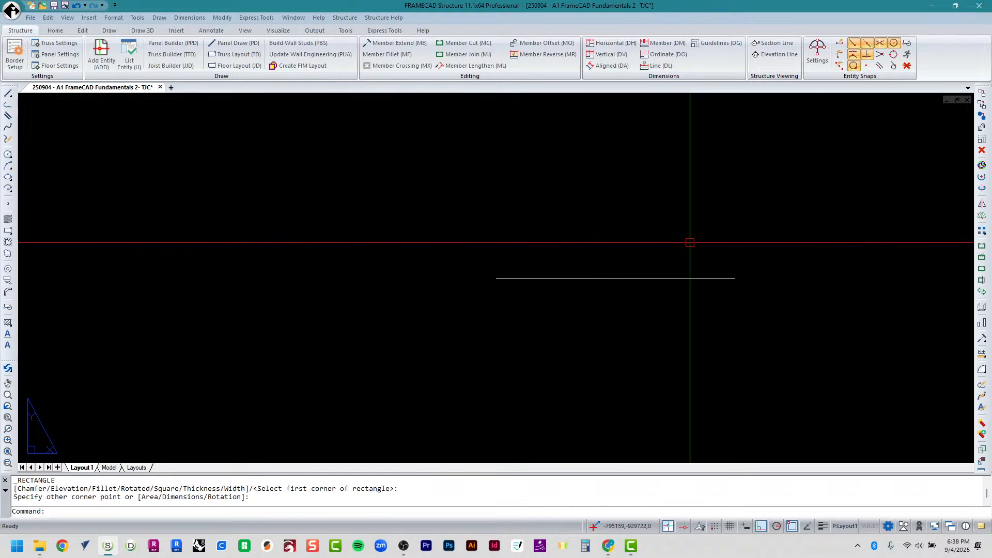
Place a third freehand rectangle to the right of centre on Layout1 and zoom to the drawing extents.
{"action": "type", "text": "rec"}
{"action": "key", "text": "Return"}
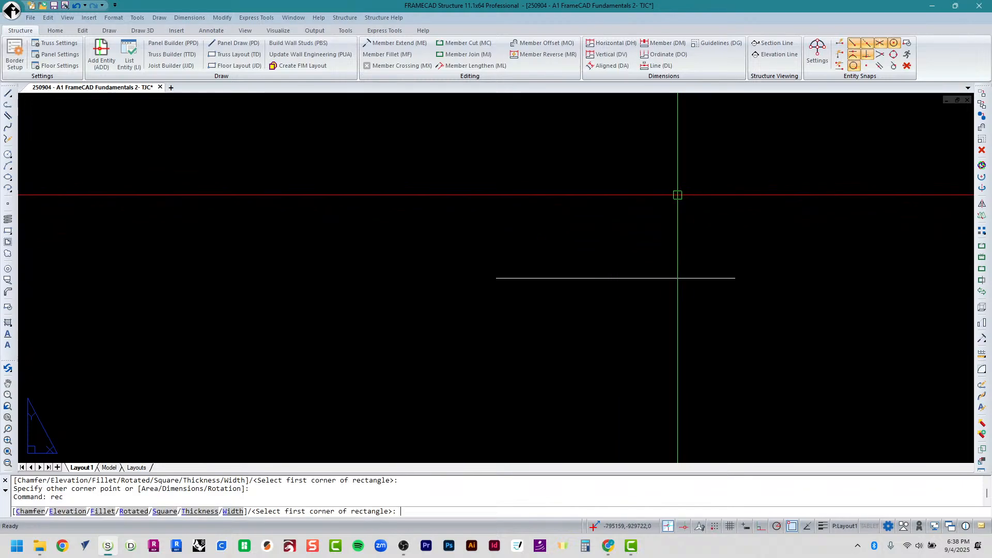
{"action": "left_click", "coordinate": [676, 191]}
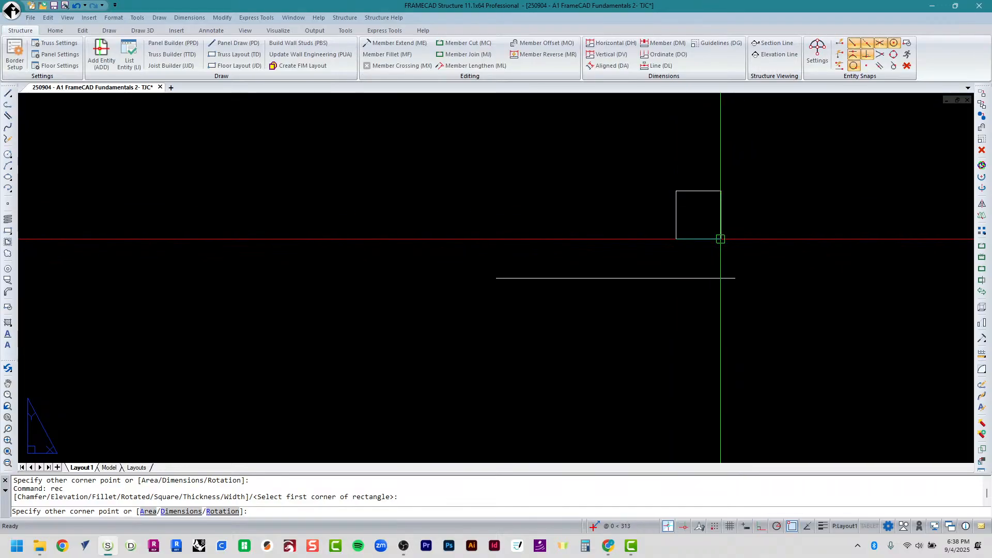
{"action": "left_click", "coordinate": [720, 238]}
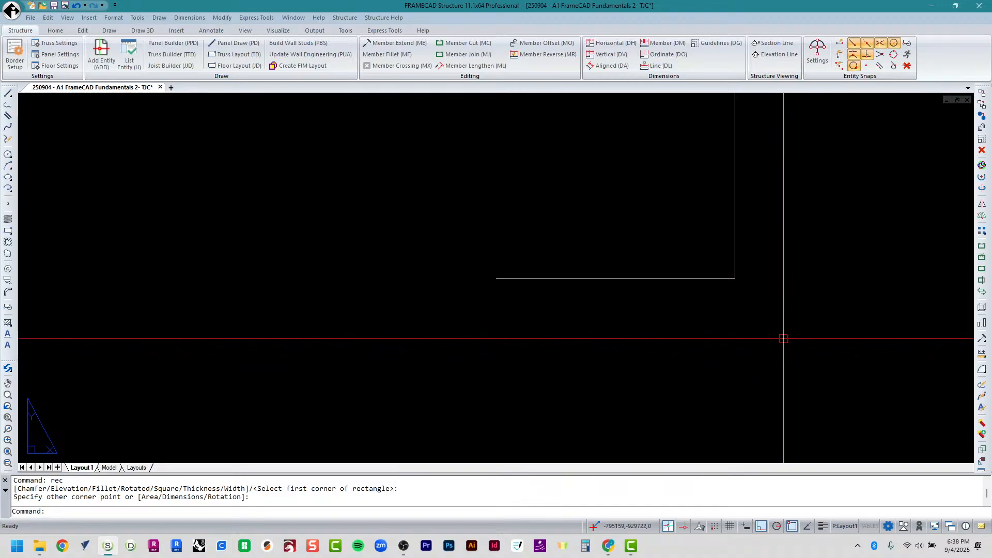
{"action": "scroll", "coordinate": [764, 340], "scroll_direction": "down", "scroll_amount": 5}
{"action": "middle_click", "coordinate": [763, 339]}
{"action": "middle_click", "coordinate": [763, 339]}
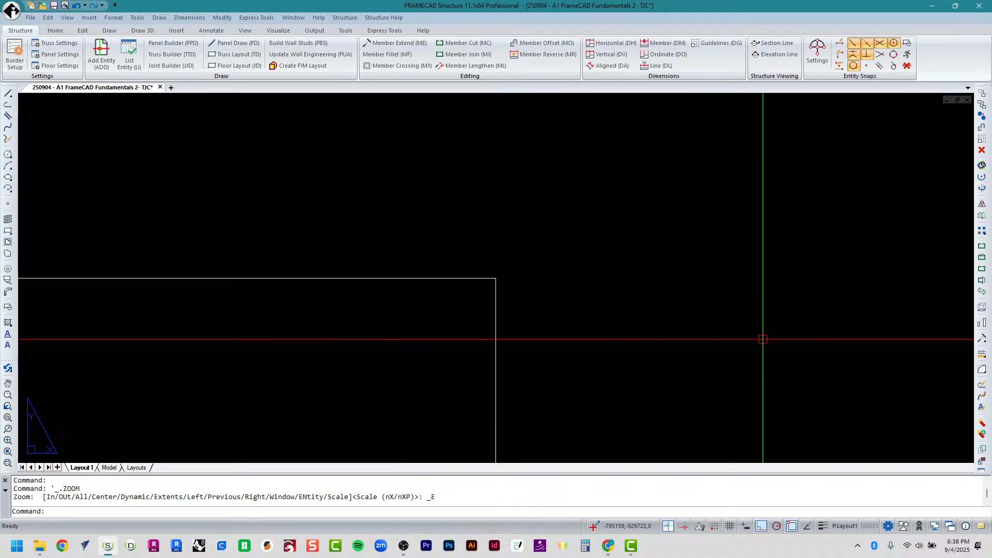
{"action": "scroll", "coordinate": [762, 346], "scroll_direction": "down", "scroll_amount": 5}
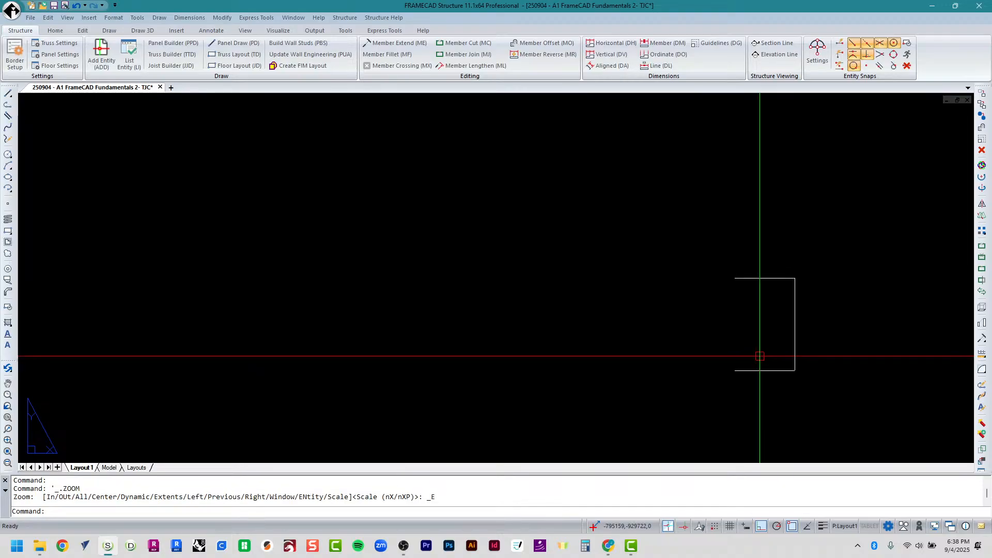
{"action": "key", "text": "Escape"}
{"action": "key", "text": "Escape"}
{"action": "key", "text": "Escape"}
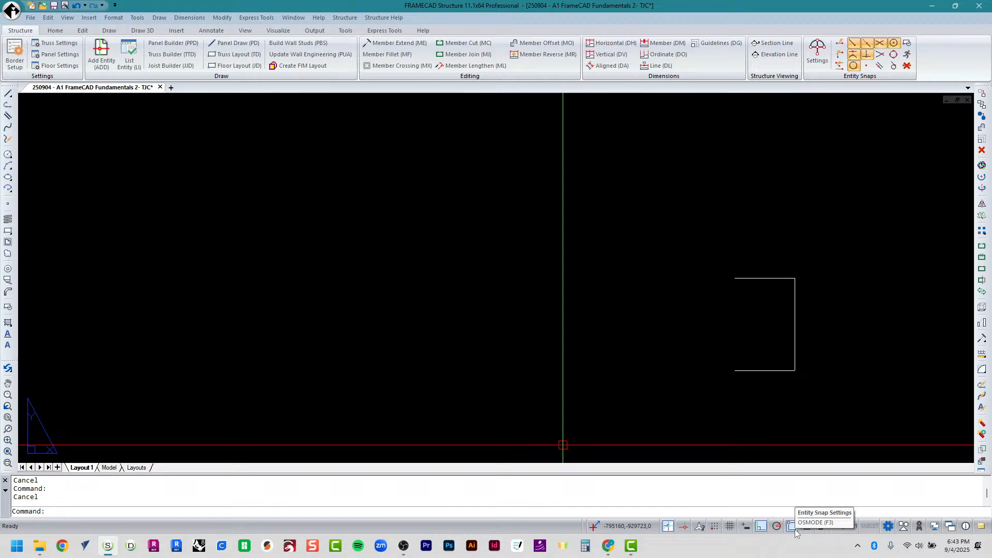
Turn entity snaps off and review the list of available snap modes.
{"action": "left_click", "coordinate": [796, 532]}
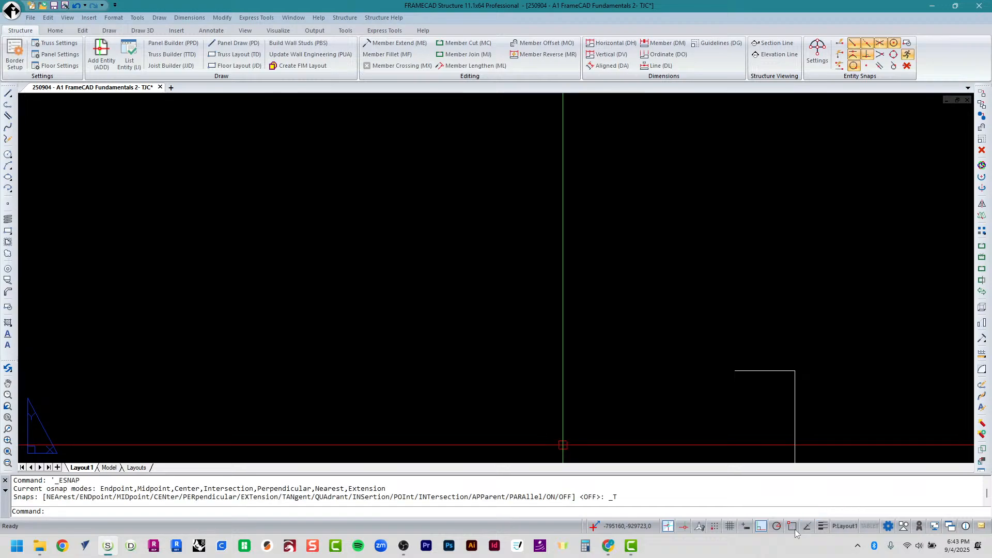
{"action": "right_click", "coordinate": [798, 531]}
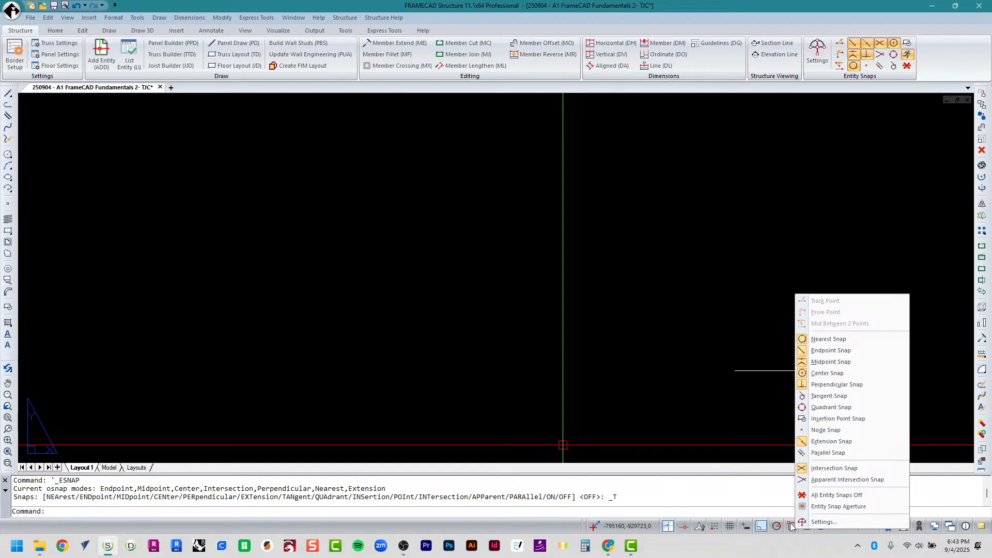
{"action": "key", "text": "Escape"}
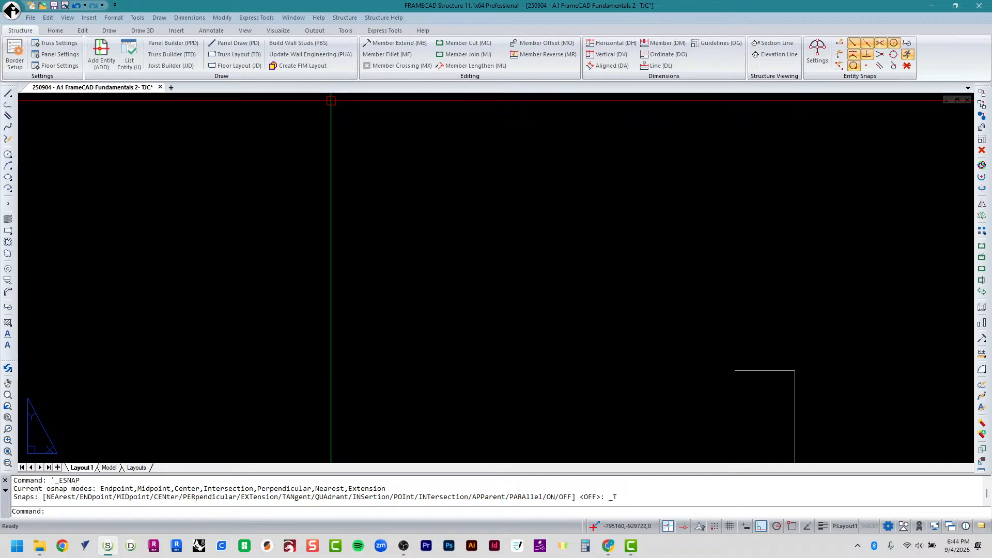
In the Drawing Settings, set the linear units to Architectural with a display precision of 3.
{"action": "left_click", "coordinate": [137, 17]}
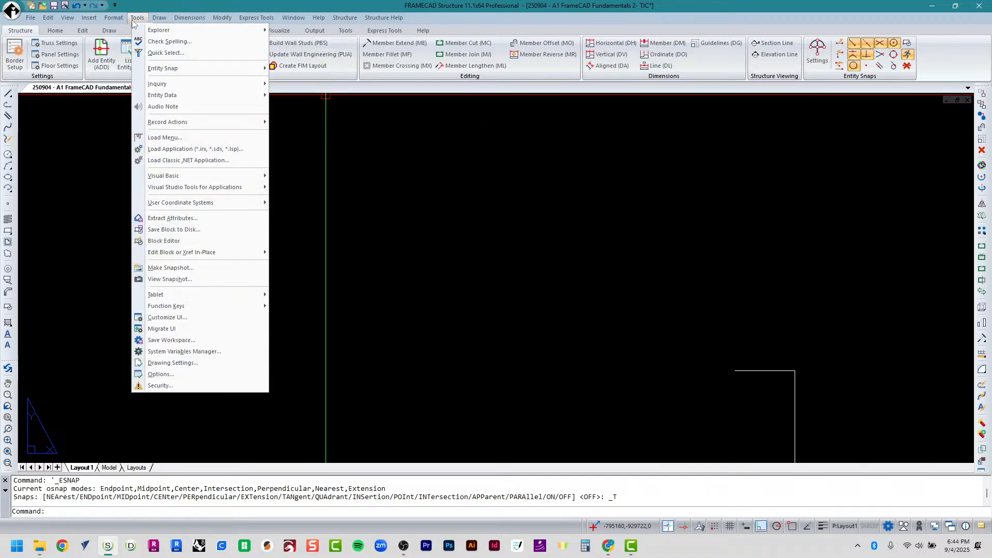
{"action": "left_click", "coordinate": [201, 364]}
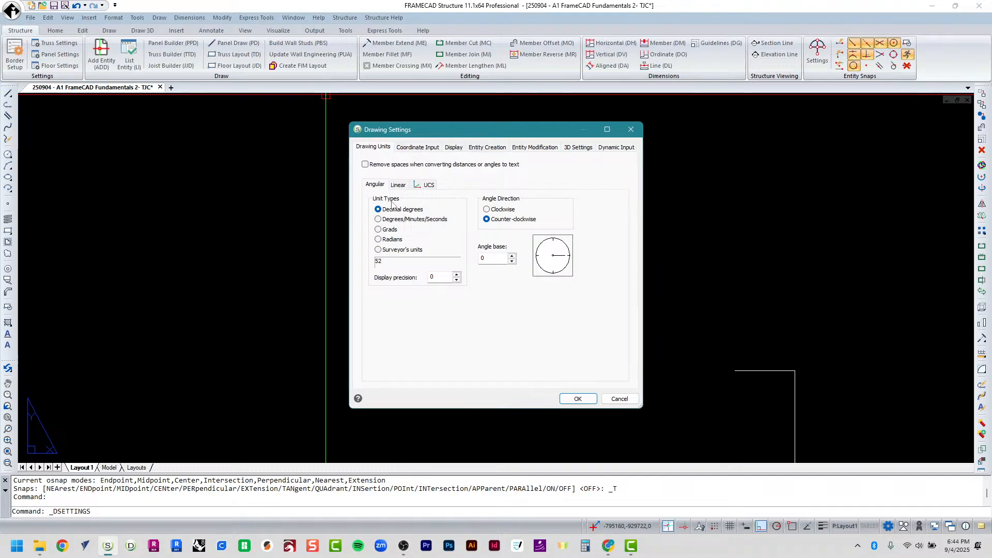
{"action": "left_click", "coordinate": [400, 185]}
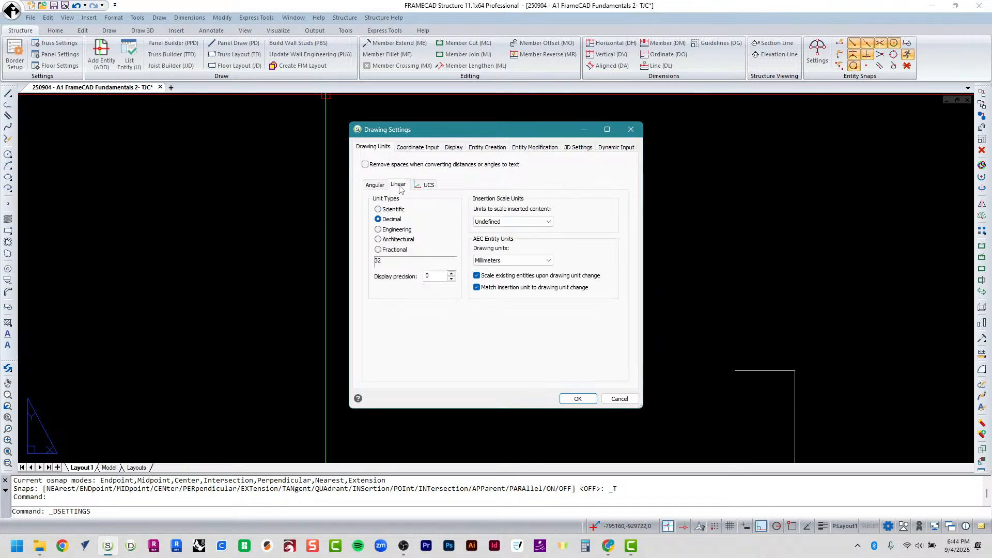
{"action": "left_click", "coordinate": [395, 240]}
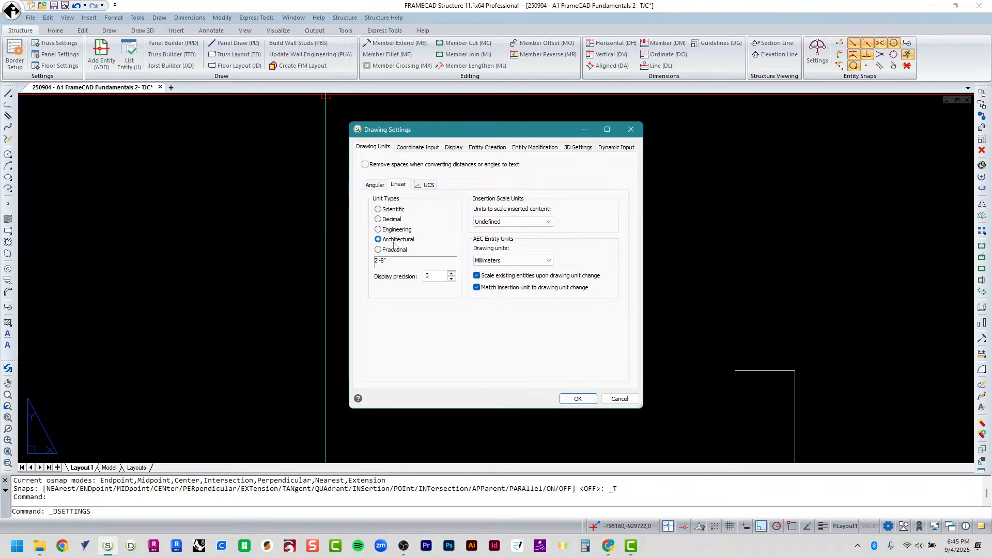
{"action": "left_click", "coordinate": [451, 273]}
{"action": "left_click", "coordinate": [451, 273]}
{"action": "left_click", "coordinate": [451, 273]}
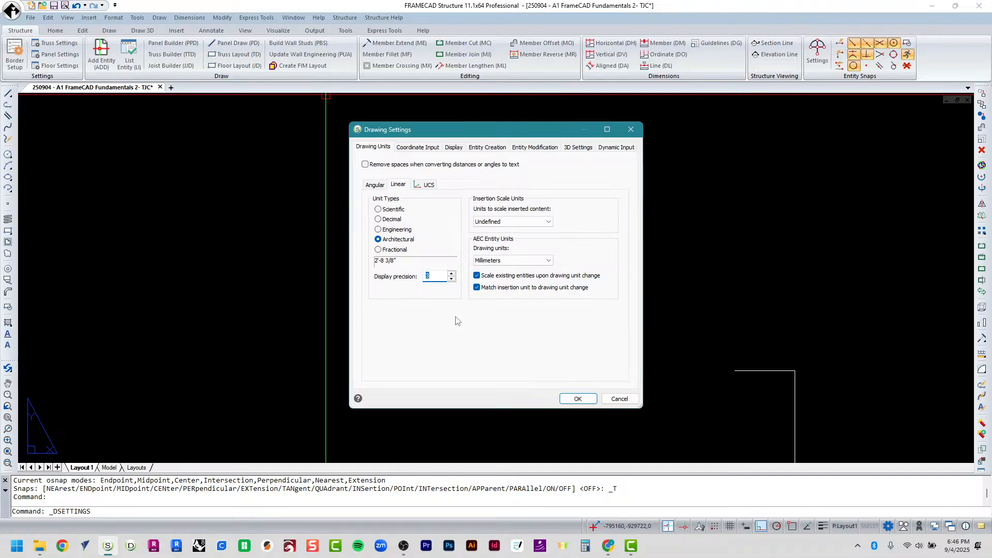
Try the architectural display precision at 1/256 inch and set it back to 3.
{"action": "left_click", "coordinate": [452, 274]}
{"action": "left_click", "coordinate": [452, 275]}
{"action": "left_click", "coordinate": [452, 274]}
{"action": "left_click", "coordinate": [452, 275]}
{"action": "left_click", "coordinate": [453, 274]}
{"action": "left_click", "coordinate": [441, 272]}
{"action": "type", "text": "3"}
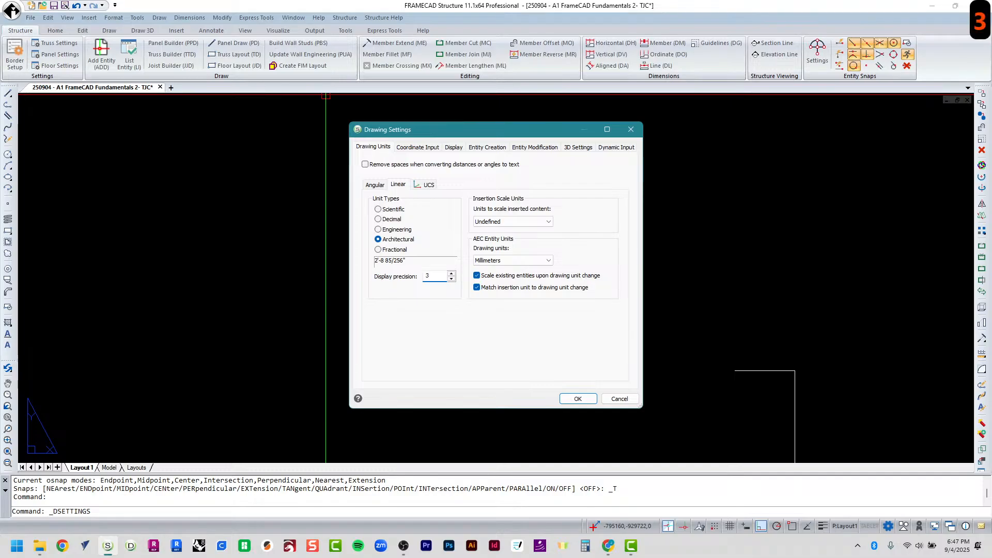
{"action": "key", "text": "Tab"}
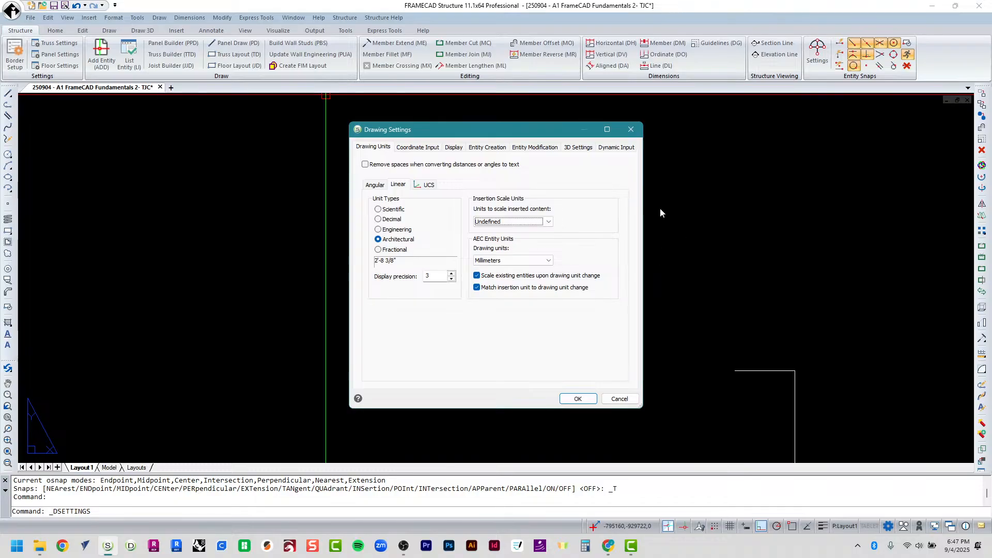
Clear Disable entity snaps in the coordinate input settings and apply the Drawing Settings.
{"action": "left_click", "coordinate": [490, 148]}
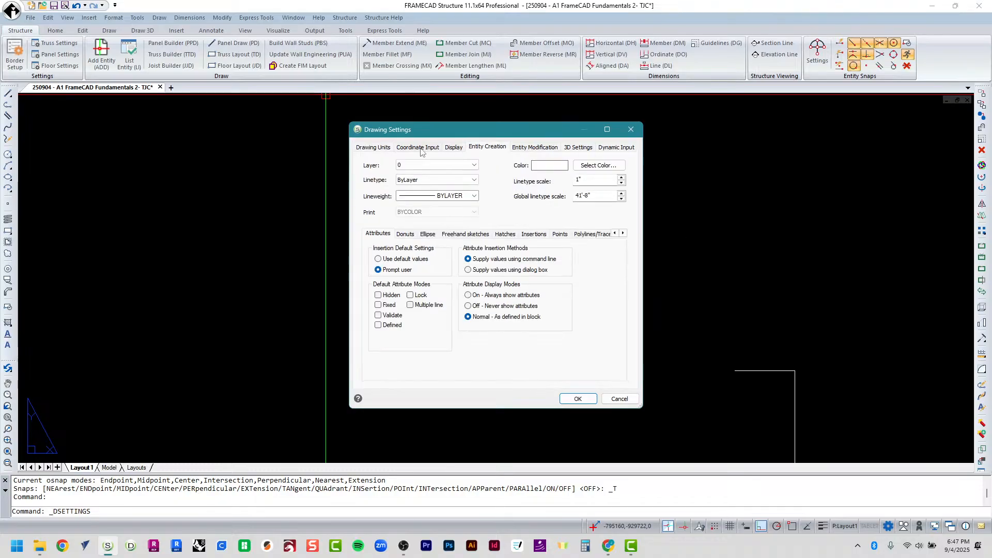
{"action": "left_click", "coordinate": [371, 150]}
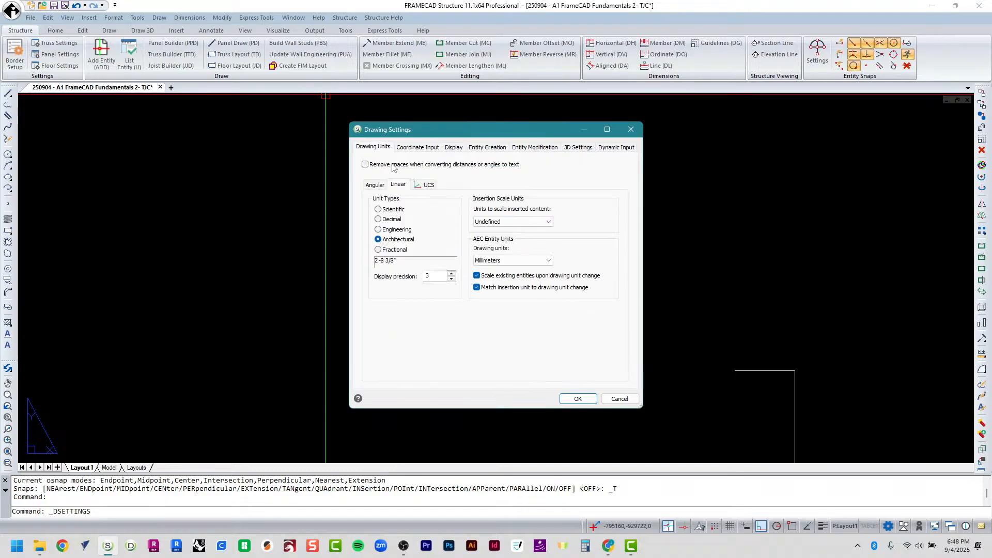
{"action": "left_click", "coordinate": [413, 153]}
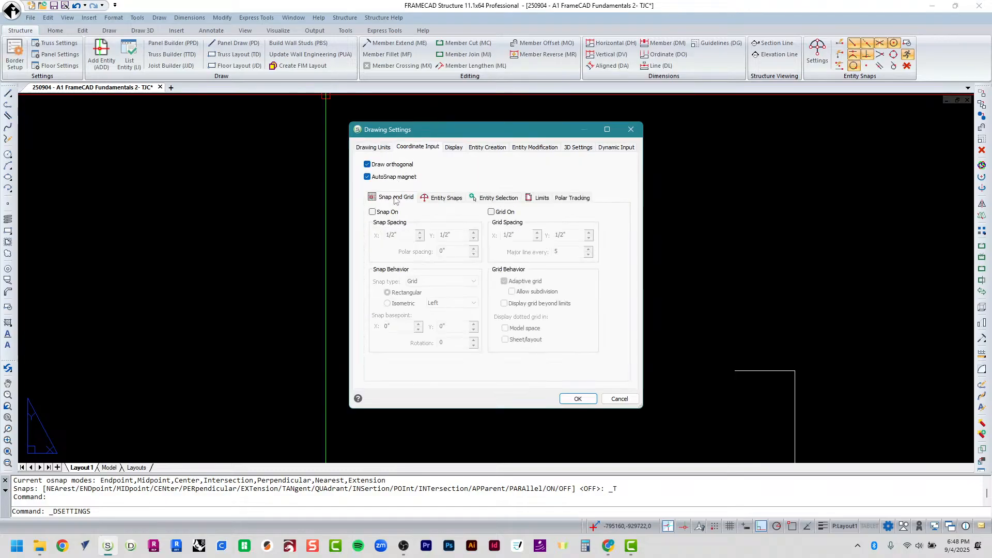
{"action": "left_click", "coordinate": [435, 201]}
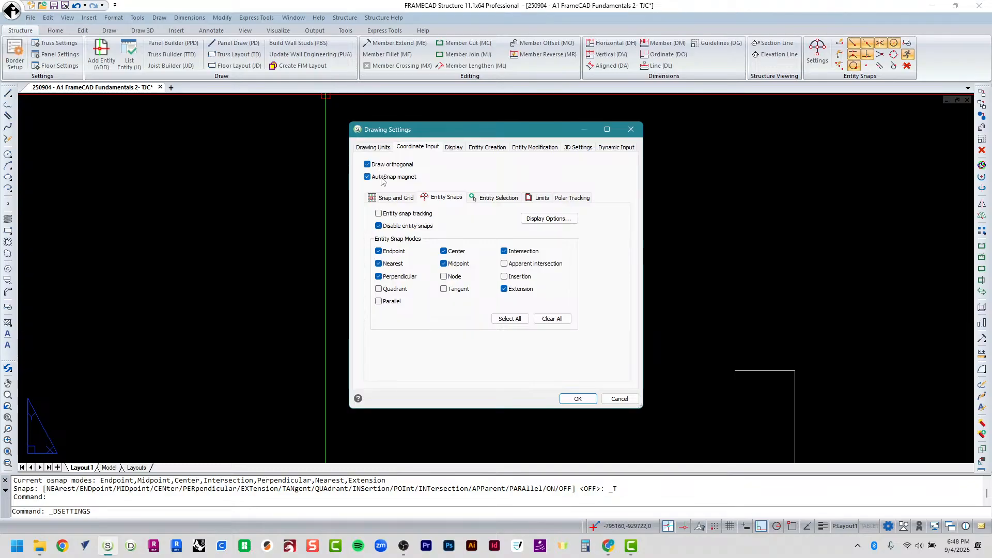
{"action": "left_click", "coordinate": [406, 228]}
{"action": "left_click", "coordinate": [576, 398]}
Erase all the practice rectangles on Layout1.
{"action": "key", "text": "ctrl+a"}
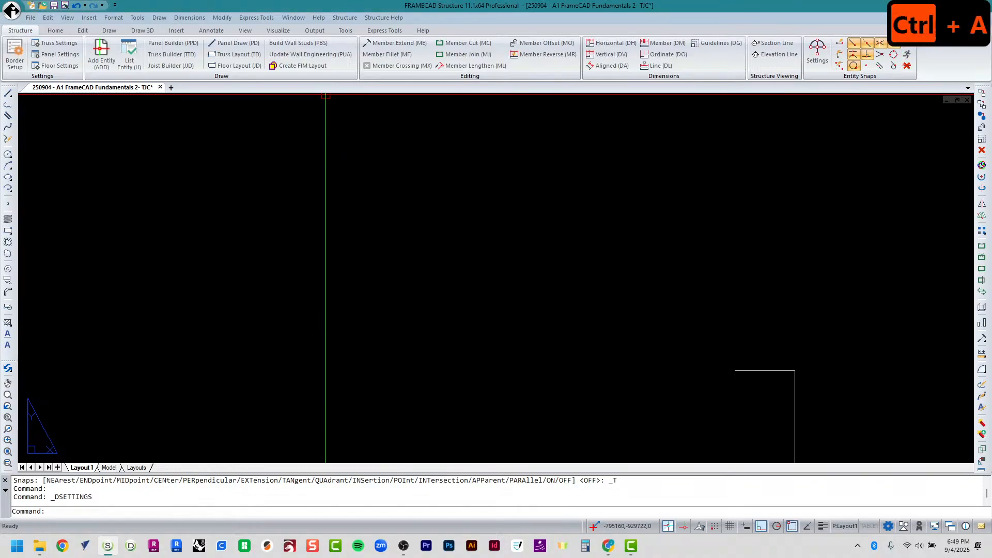
{"action": "key", "text": "Delete"}
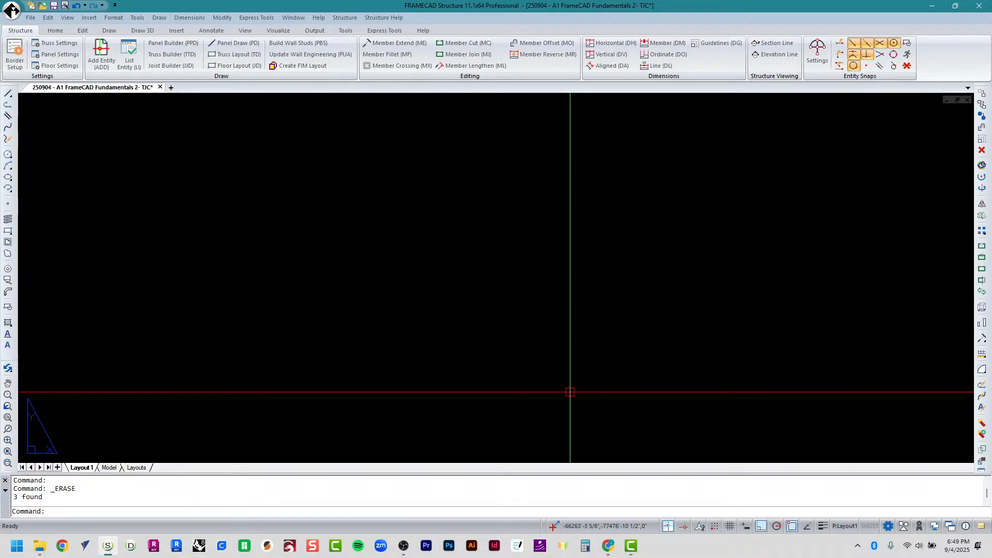
{"action": "type", "text": "line"}
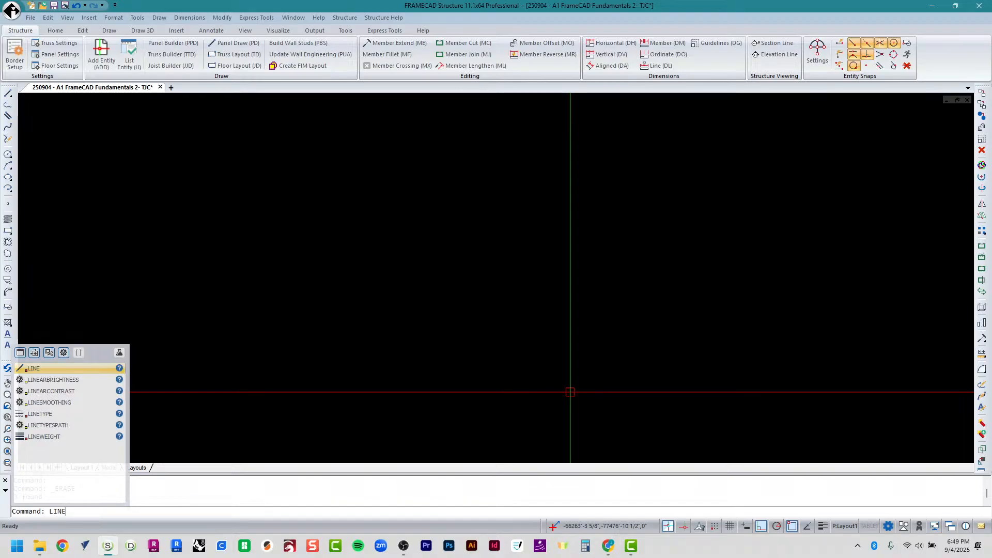
{"action": "key", "text": "Return"}
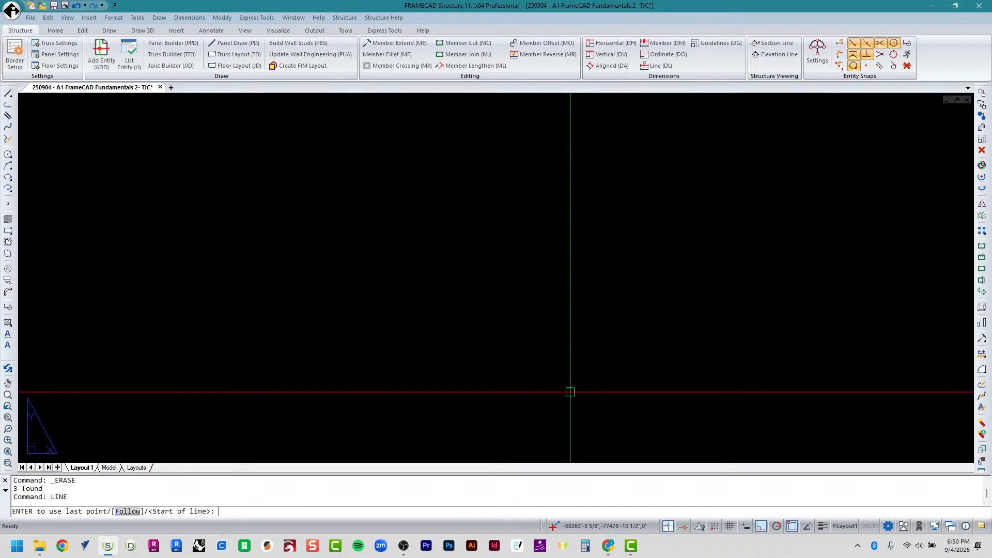
{"action": "key", "text": "Escape"}
{"action": "key", "text": "Escape"}
{"action": "key", "text": "Escape"}
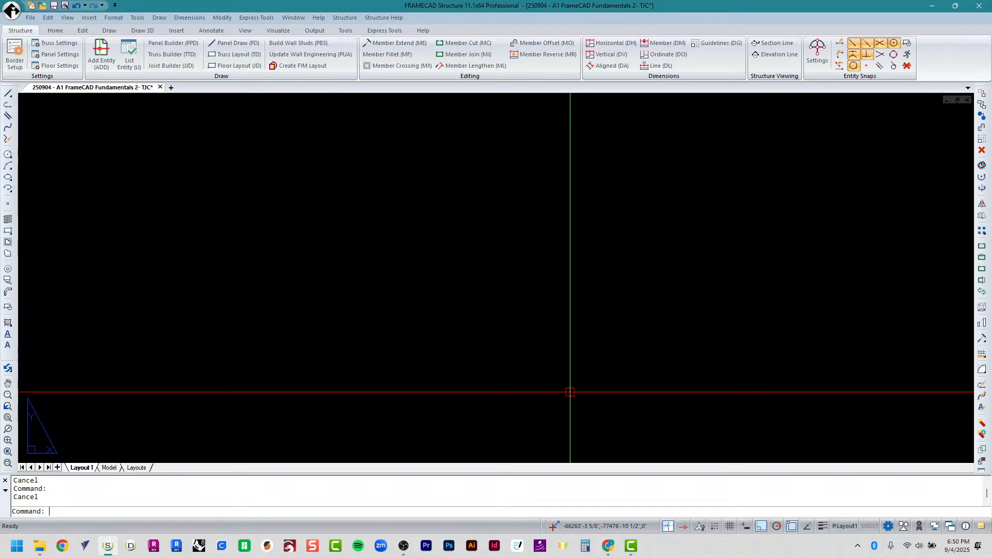
Use the Line command to draw a single horizontal line about 5/8" long across the lower part of Layout1.
{"action": "type", "text": "line"}
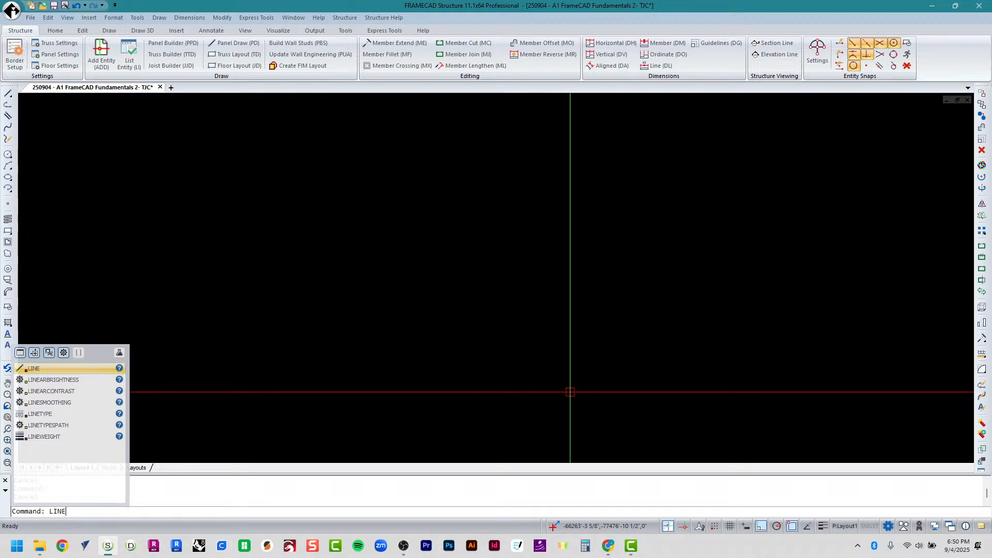
{"action": "key", "text": "Return"}
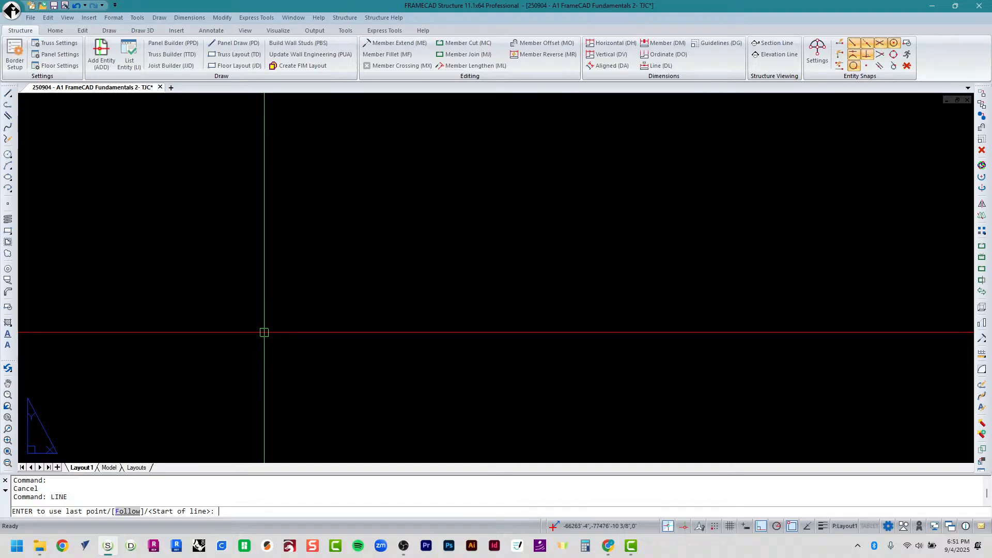
{"action": "left_click", "coordinate": [250, 349]}
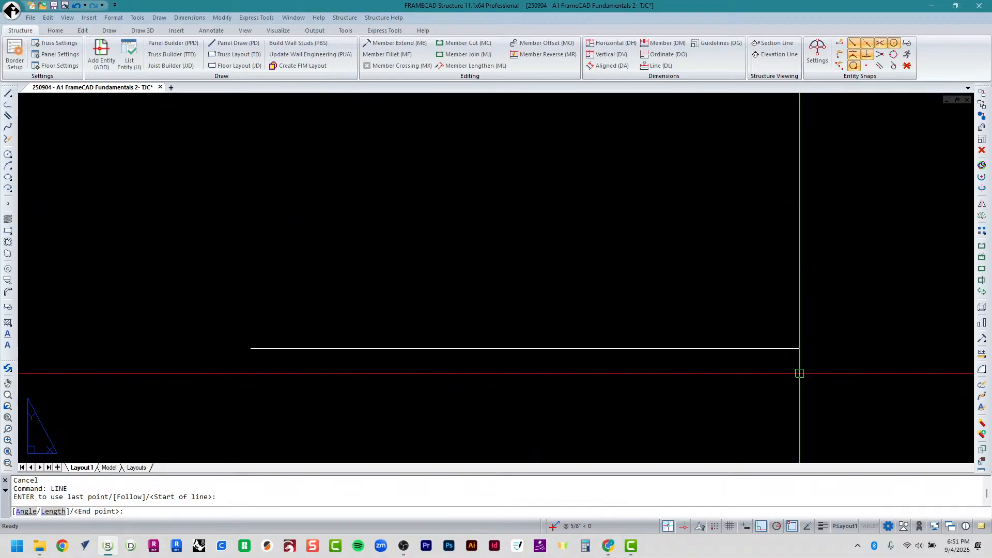
{"action": "left_click", "coordinate": [834, 353]}
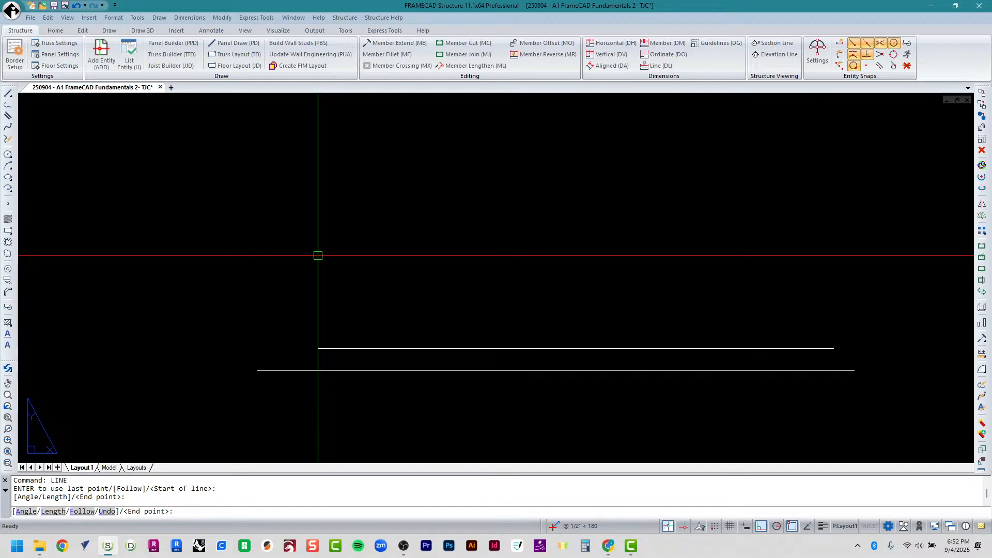
{"action": "key", "text": "Return"}
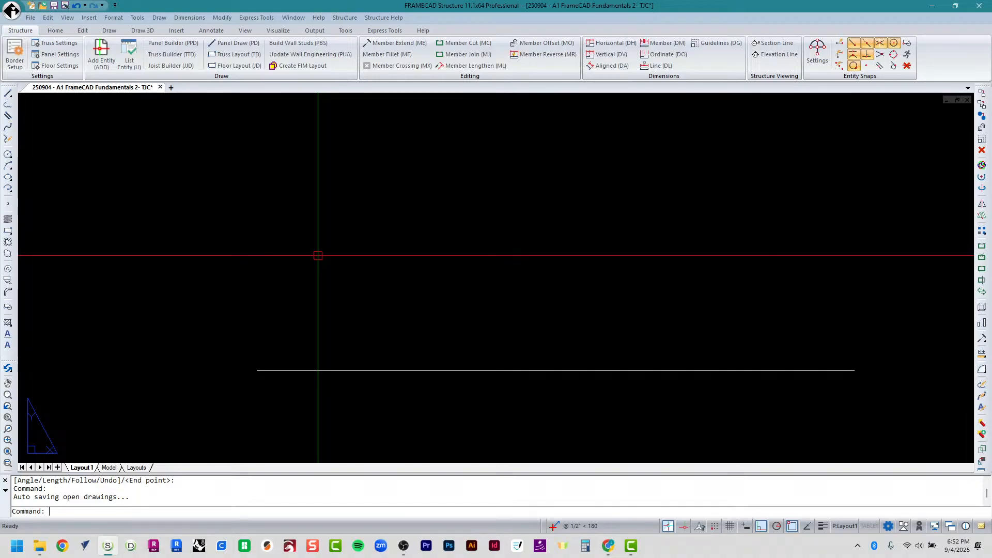
{"action": "key", "text": "Escape"}
{"action": "key", "text": "Escape"}
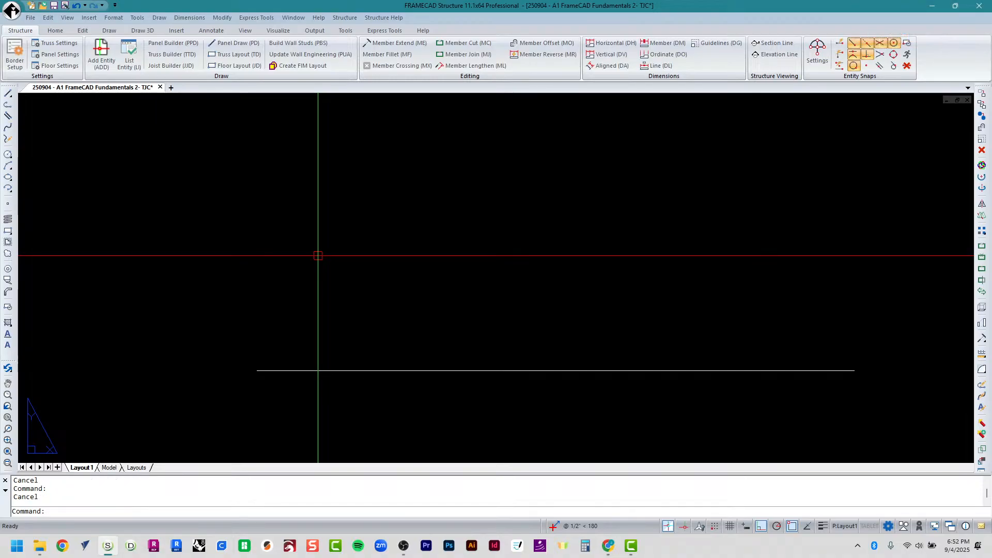
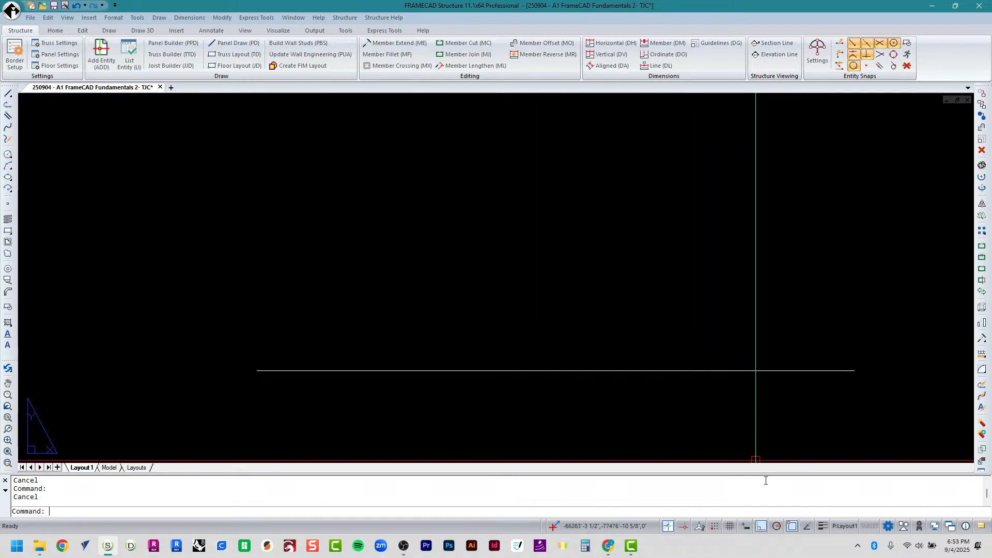
Turn orthogonal mode off and draw a line about 5/8" long just below the existing horizontal line on Layout1.
{"action": "left_click", "coordinate": [761, 527]}
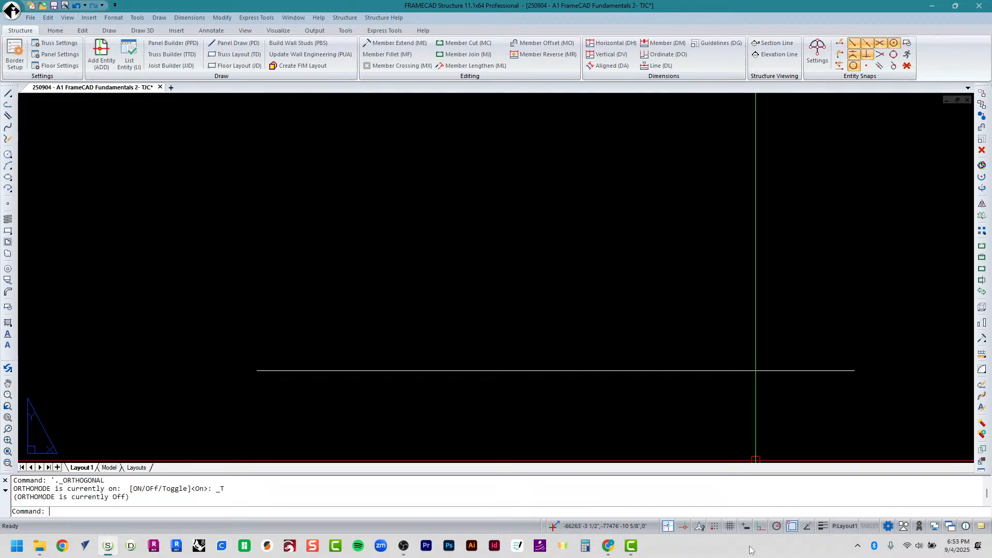
{"action": "type", "text": "line"}
{"action": "key", "text": "Return"}
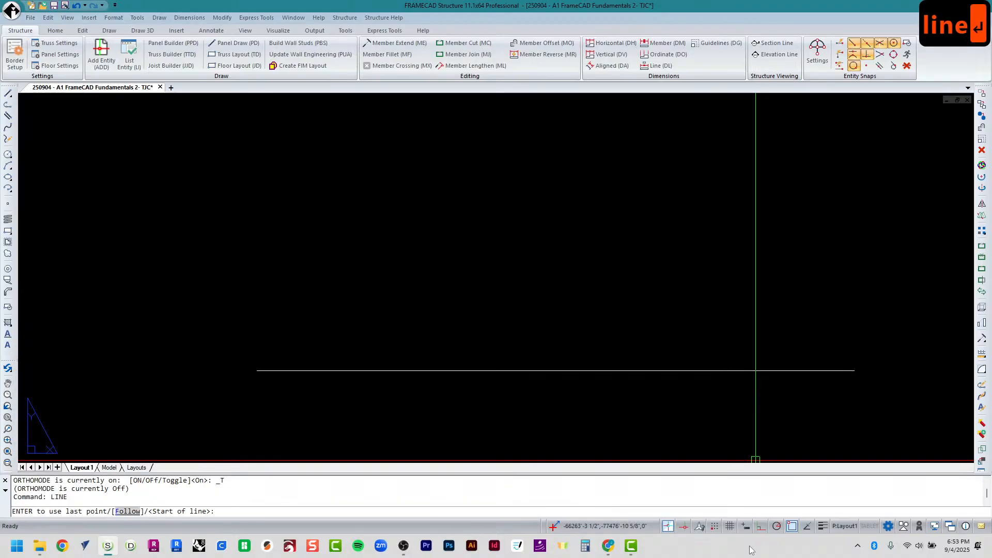
{"action": "left_click", "coordinate": [257, 400]}
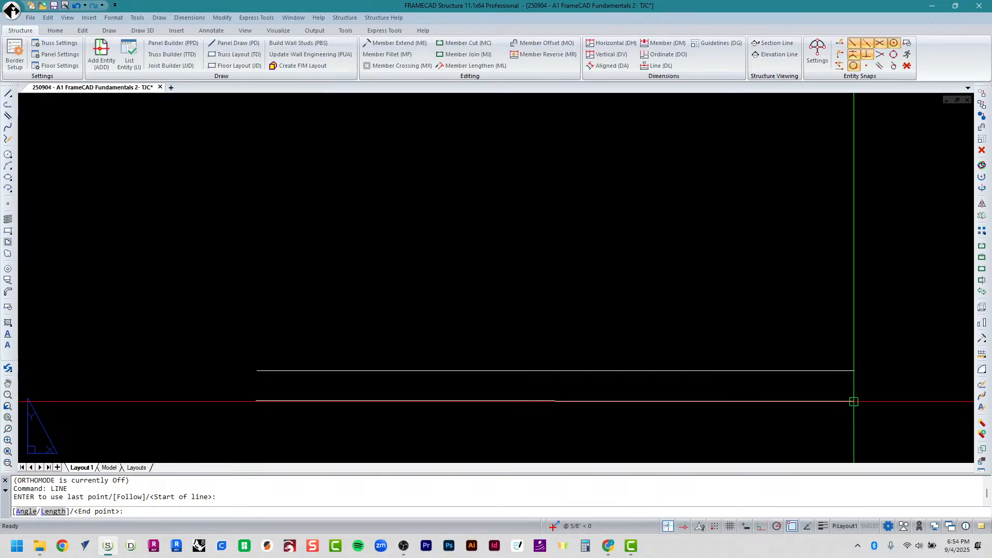
{"action": "left_click", "coordinate": [853, 401]}
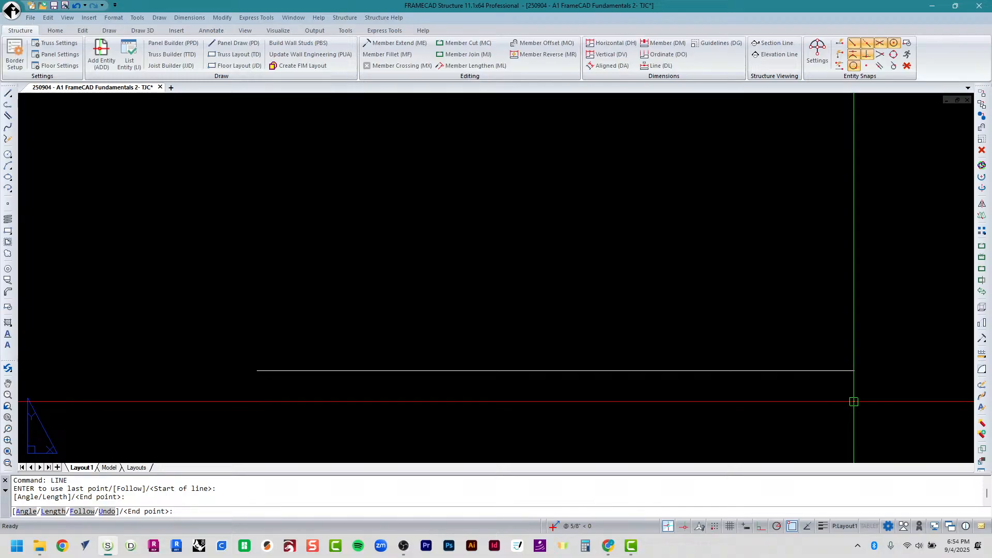
{"action": "key", "text": "Return"}
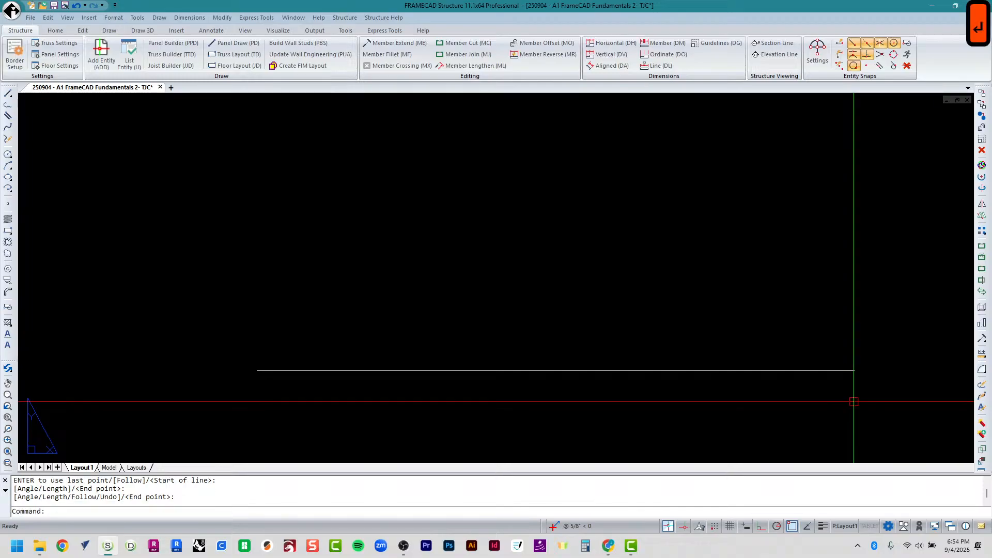
{"action": "key", "text": "Escape"}
{"action": "key", "text": "Escape"}
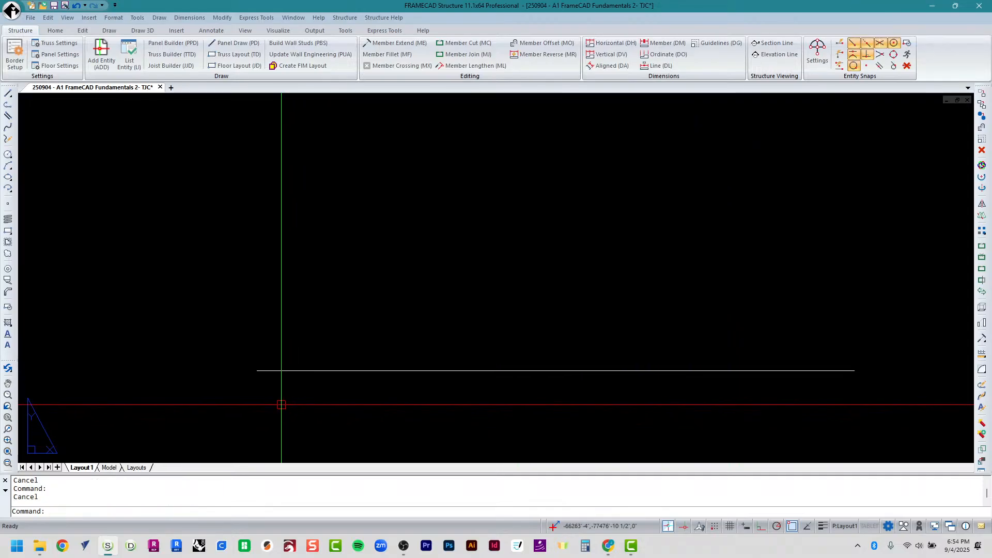
Repeat the Line command to draw two freehand connected segments back and forth below the existing horizontal line.
{"action": "key", "text": "Return"}
{"action": "left_click", "coordinate": [256, 400]}
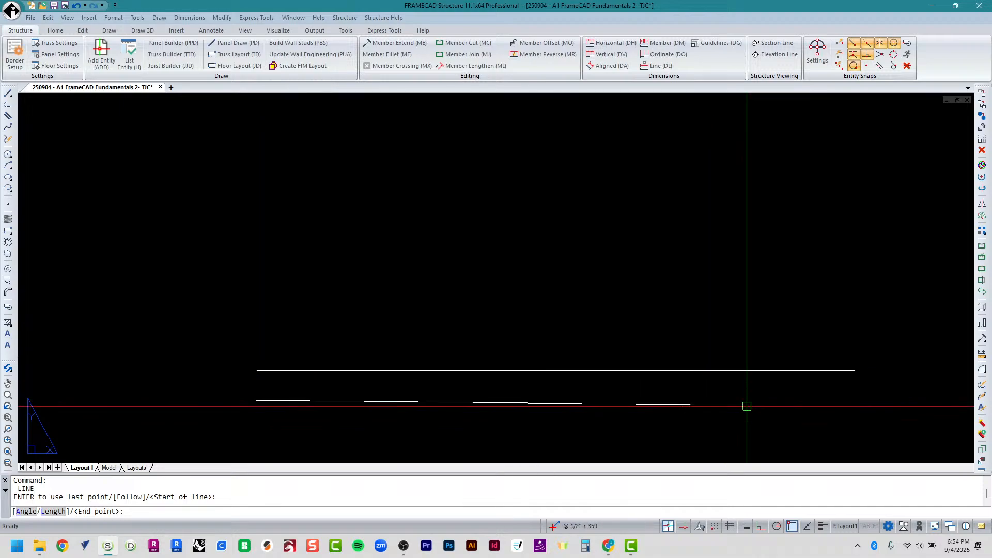
{"action": "left_click", "coordinate": [856, 400]}
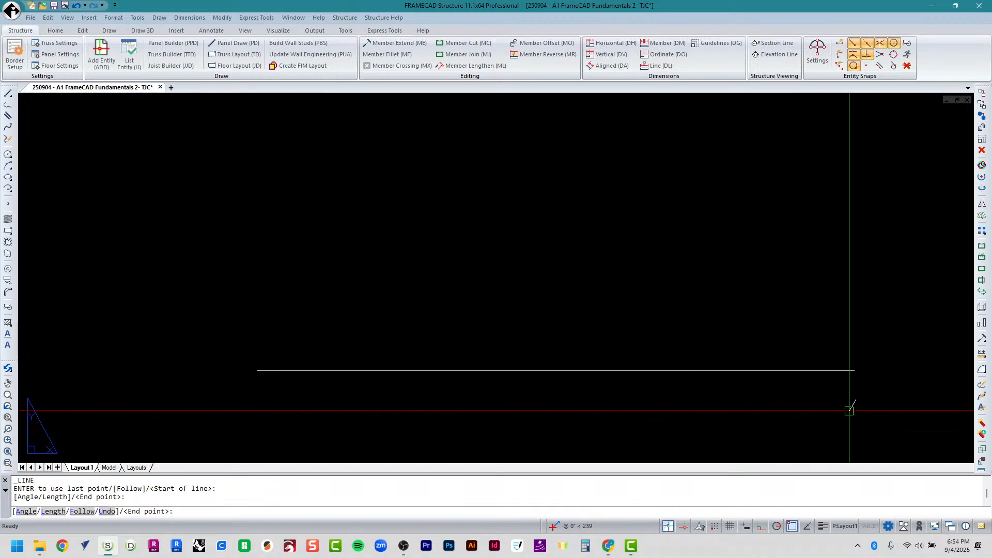
{"action": "left_click", "coordinate": [246, 404]}
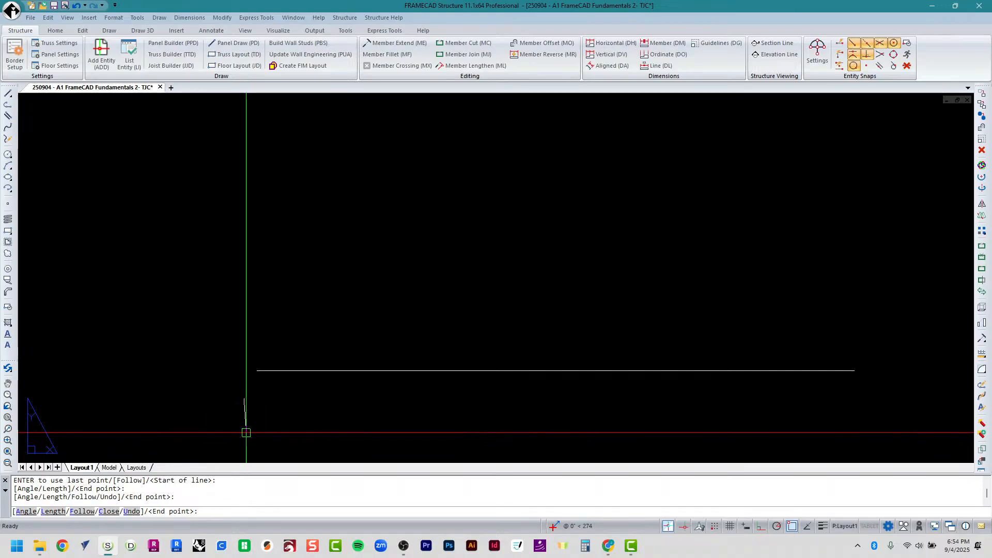
{"action": "key", "text": "Escape"}
{"action": "key", "text": "Escape"}
{"action": "key", "text": "Escape"}
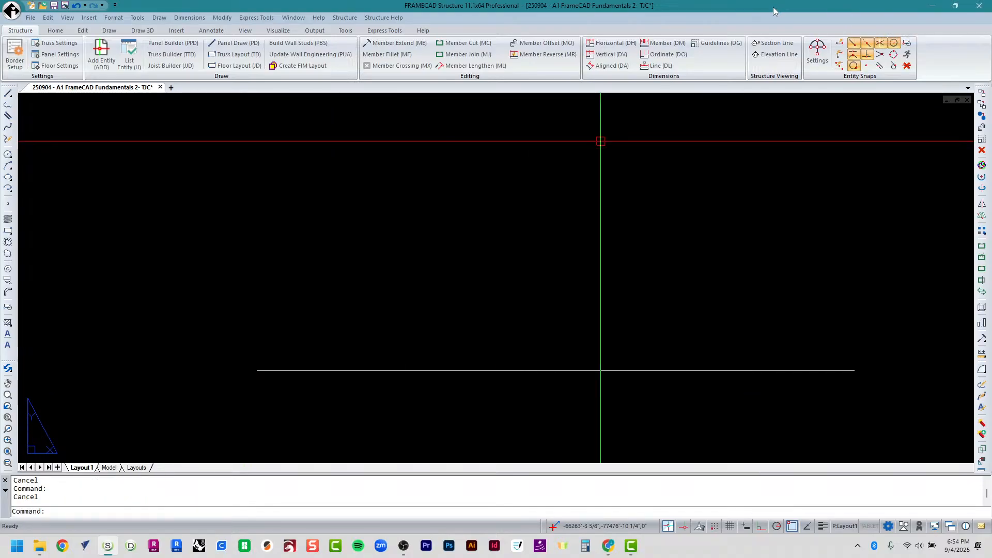
{"action": "double_click", "coordinate": [773, 7]}
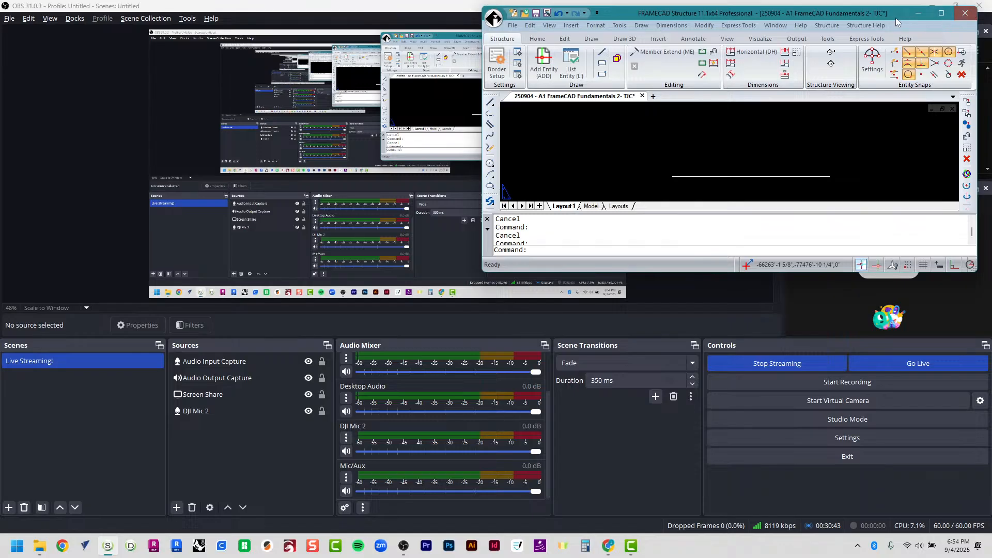
{"action": "left_click", "coordinate": [940, 13]}
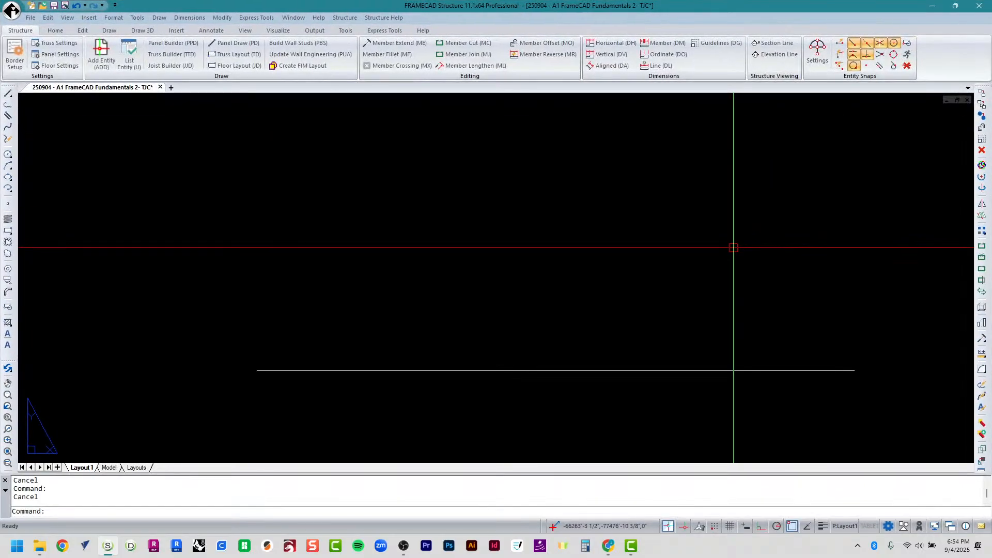
Draw a sloped line crossing the existing horizontal lines with the Line command, with orthogonal mode off.
{"action": "type", "text": "line"}
{"action": "key", "text": "Return"}
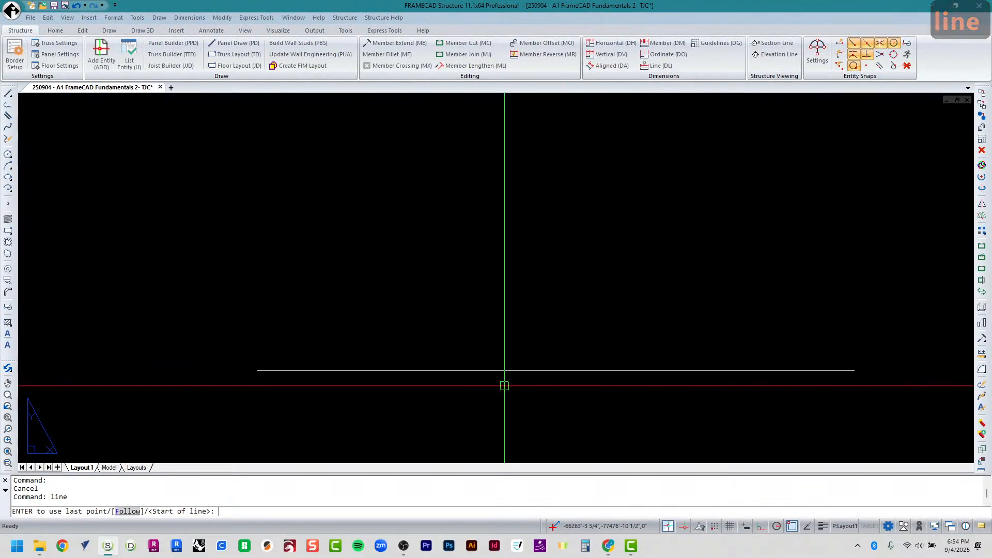
{"action": "left_click", "coordinate": [260, 411]}
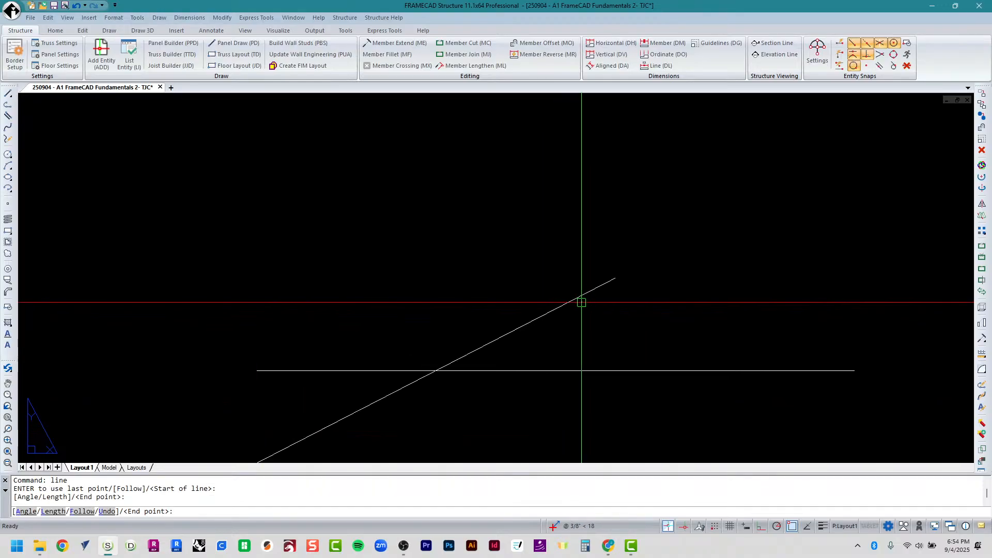
{"action": "left_click", "coordinate": [582, 302]}
{"action": "middle_click", "coordinate": [514, 381]}
{"action": "middle_click", "coordinate": [514, 382]}
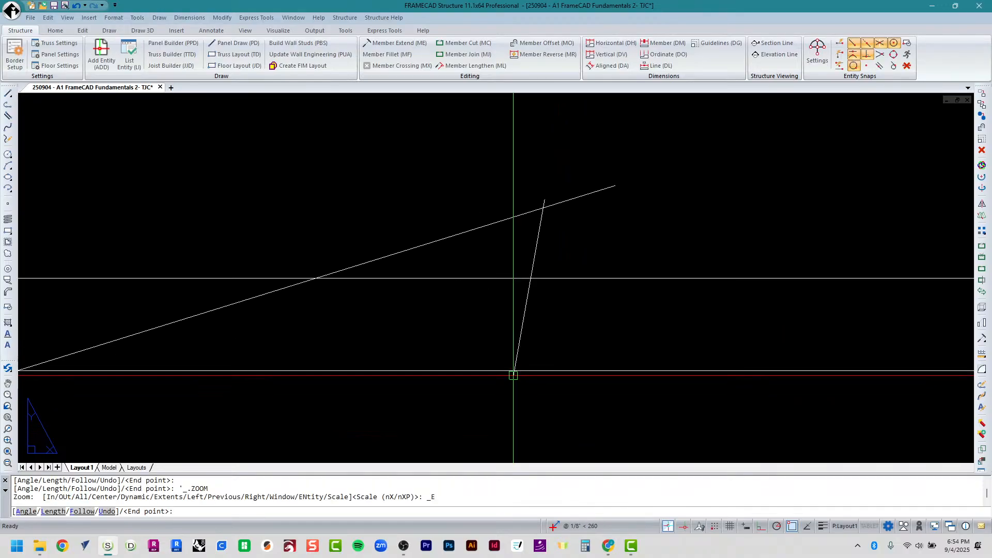
{"action": "key", "text": "Escape"}
{"action": "key", "text": "Escape"}
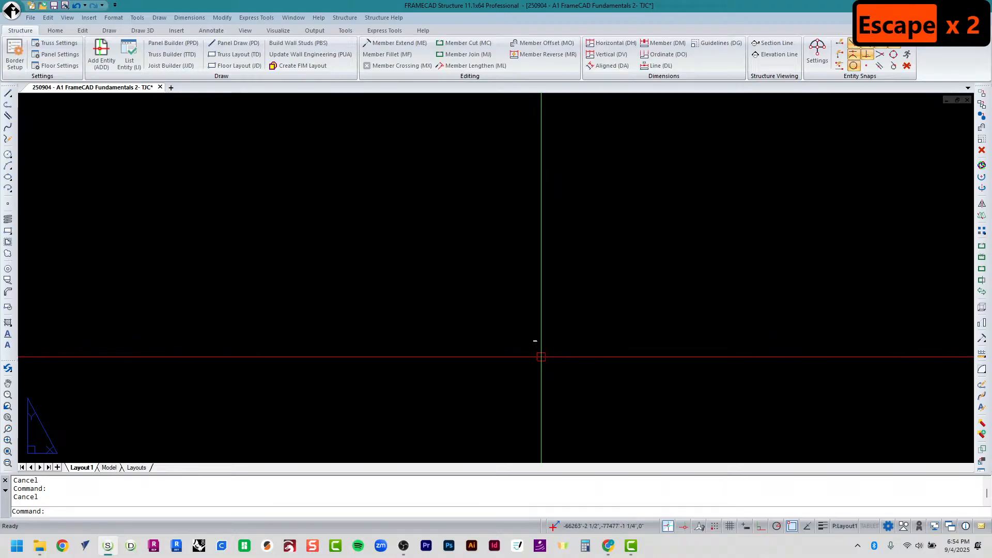
Erase all the practice lines on Layout1.
{"action": "left_click", "coordinate": [655, 383]}
{"action": "left_click", "coordinate": [522, 330]}
{"action": "key", "text": "Delete"}
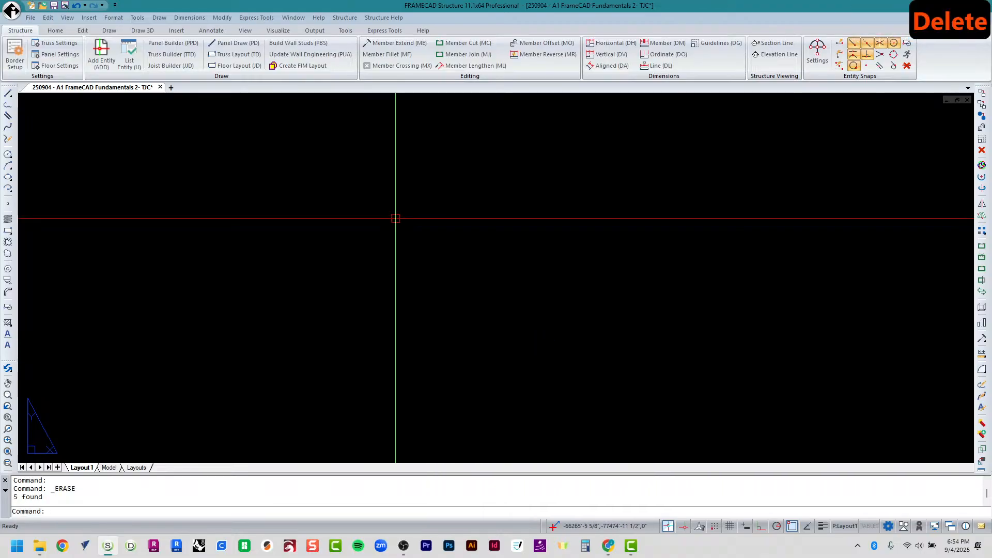
Draw a single long line across the middle of Layout1 with a slight upward slope, leaving orthogonal mode off.
{"action": "type", "text": "line"}
{"action": "key", "text": "Return"}
{"action": "left_click", "coordinate": [303, 271]}
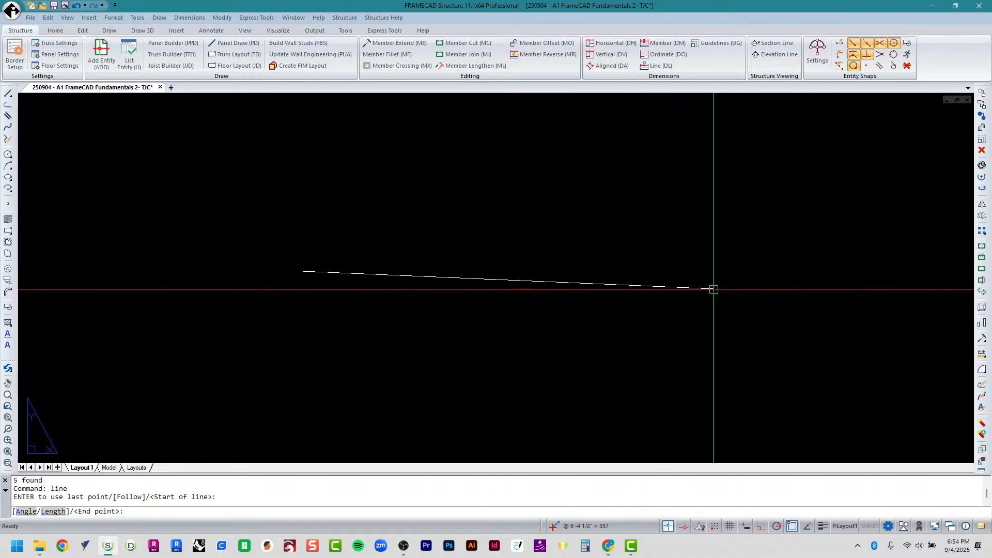
{"action": "left_click", "coordinate": [727, 258]}
{"action": "key", "text": "Return"}
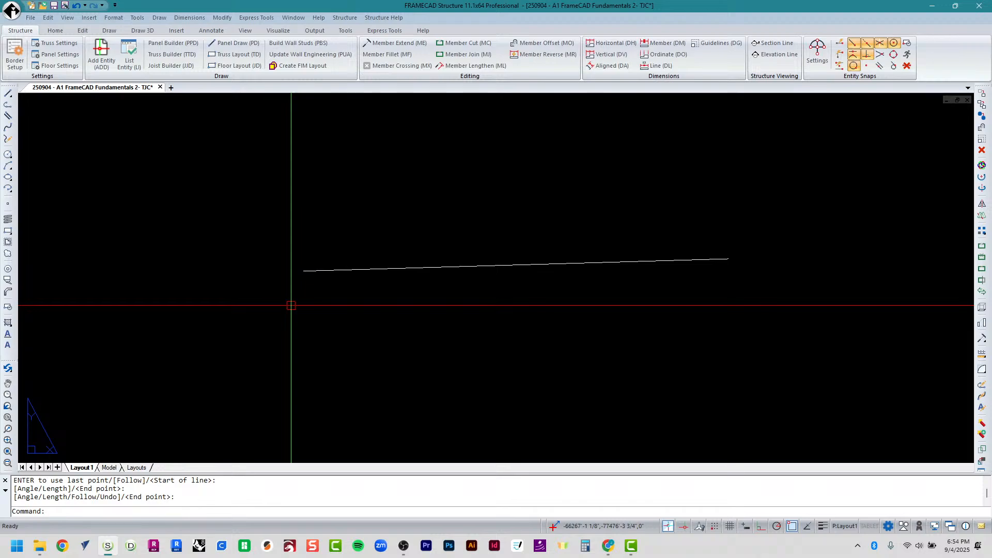
Turn orthogonal mode on and draw a straight horizontal line just below the sloped line, roughly matching its length.
{"action": "key", "text": "Return"}
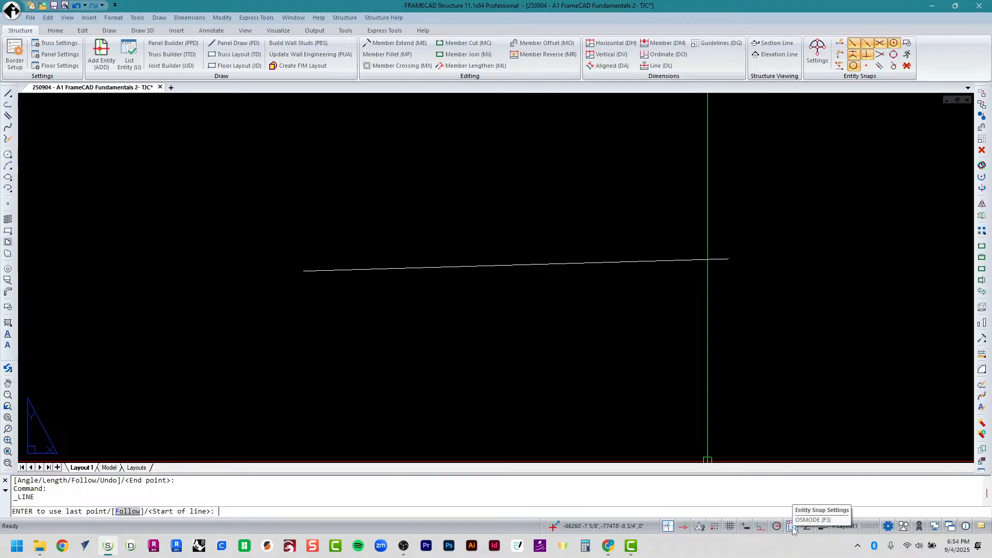
{"action": "left_click", "coordinate": [761, 526]}
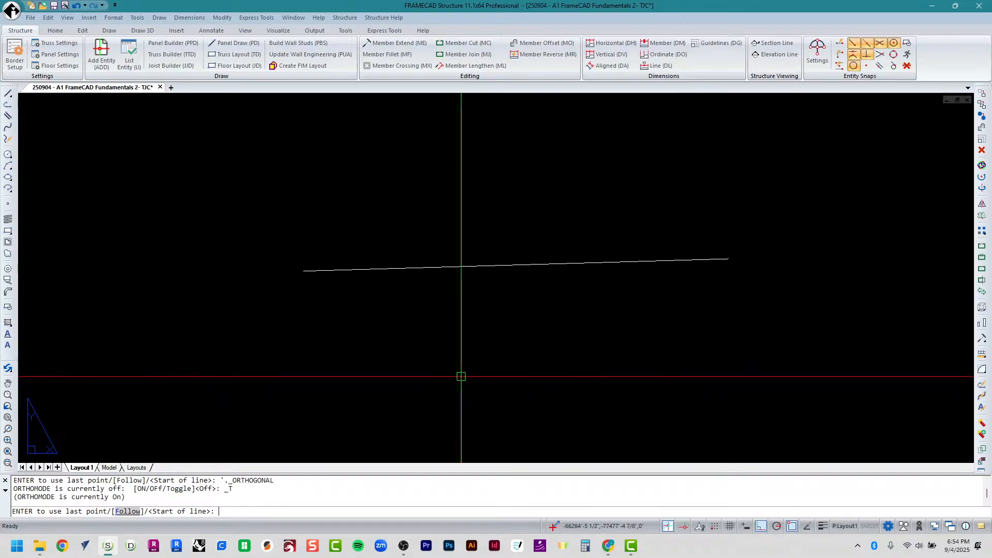
{"action": "left_click", "coordinate": [307, 296]}
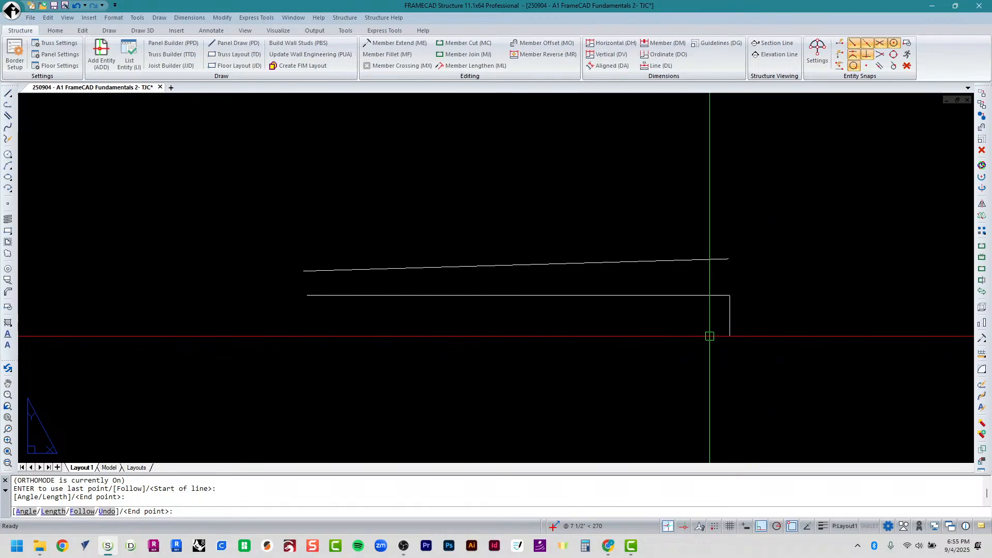
{"action": "key", "text": "Escape"}
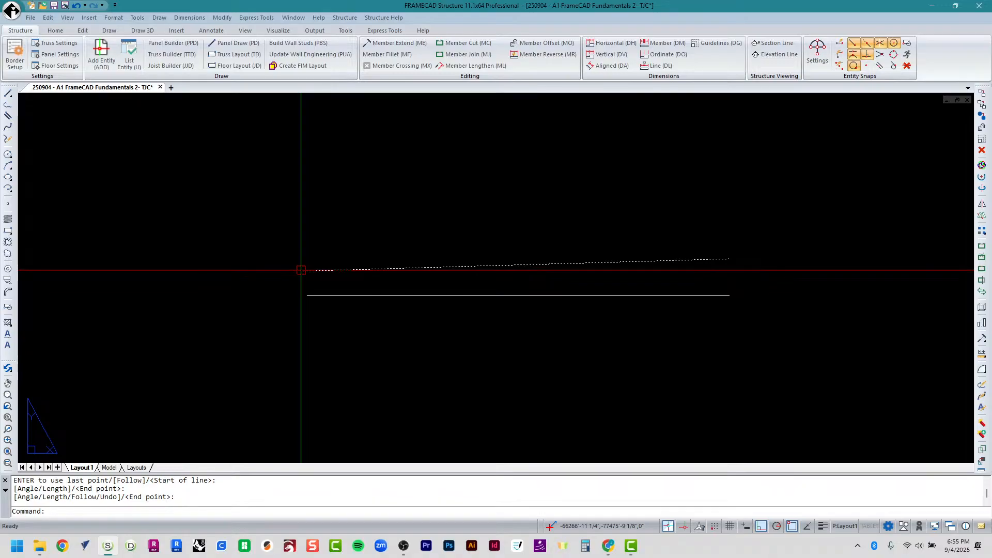
{"action": "key", "text": "Escape"}
{"action": "key", "text": "Escape"}
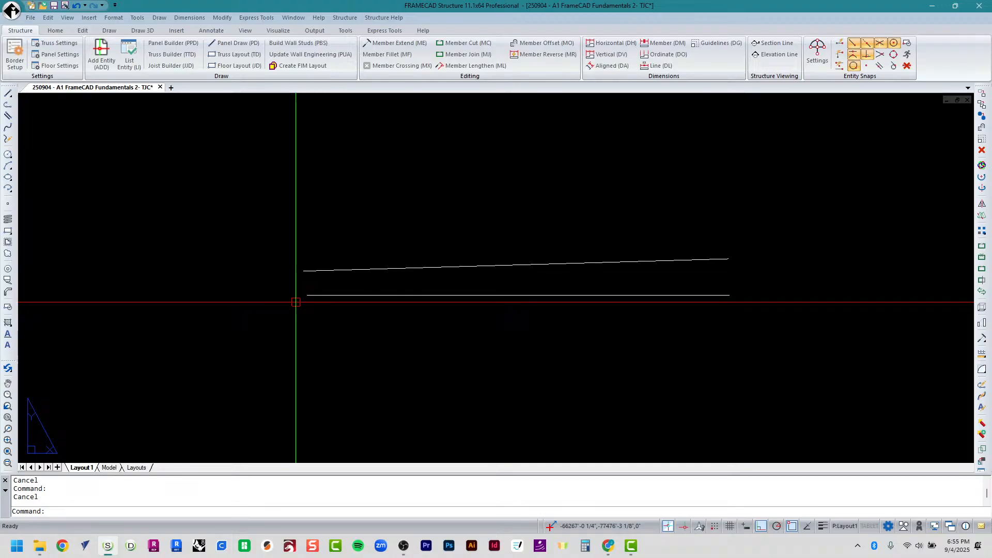
Draw one continuous rectangular spiral with Polyline over the start of the two lines, winding inward from its lower outer edge in horizontal and vertical segments.
{"action": "type", "text": "POLYLINE"}
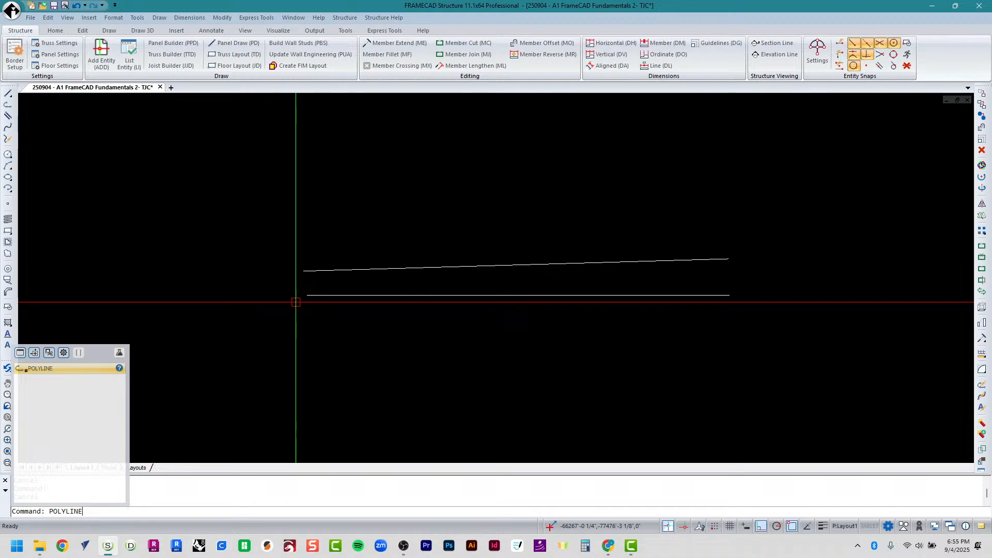
{"action": "key", "text": "Return"}
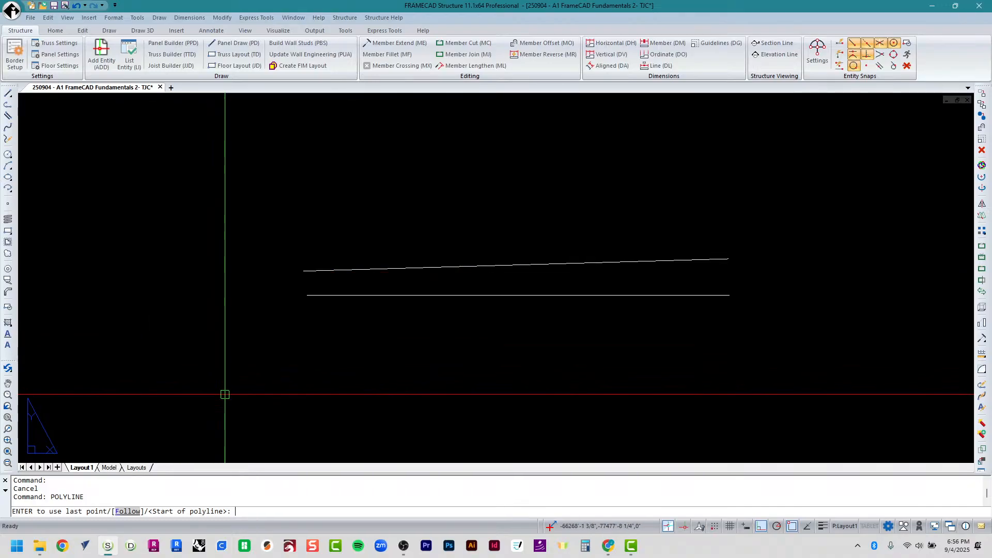
{"action": "left_click", "coordinate": [223, 402]}
{"action": "left_click", "coordinate": [469, 403]}
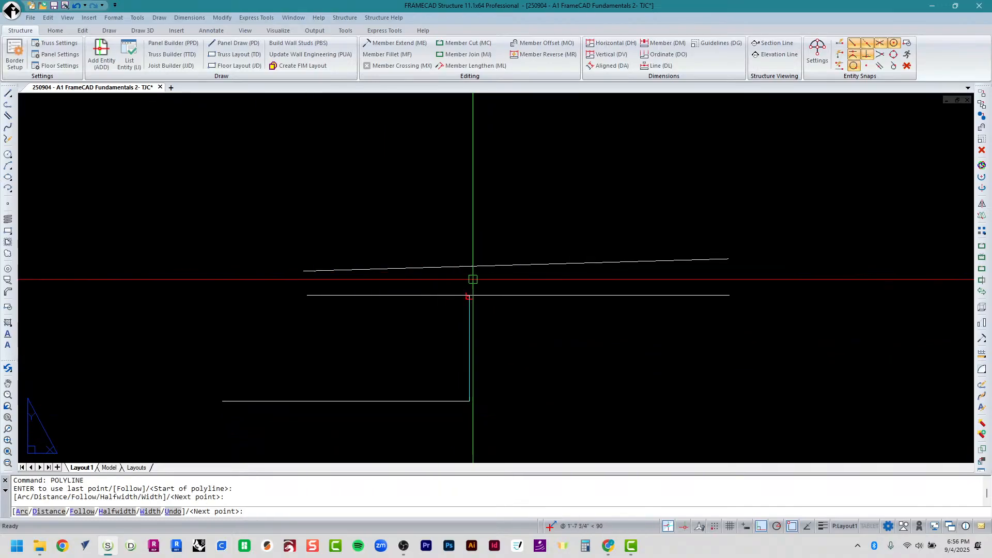
{"action": "left_click", "coordinate": [470, 146]}
{"action": "left_click", "coordinate": [155, 146]}
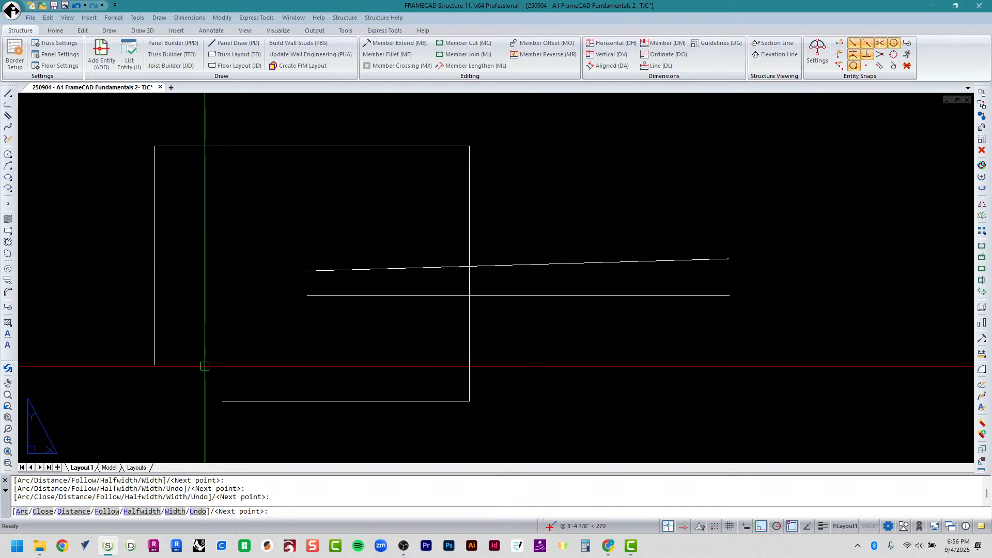
{"action": "left_click", "coordinate": [155, 379]}
{"action": "left_click", "coordinate": [443, 378]}
{"action": "left_click", "coordinate": [443, 170]}
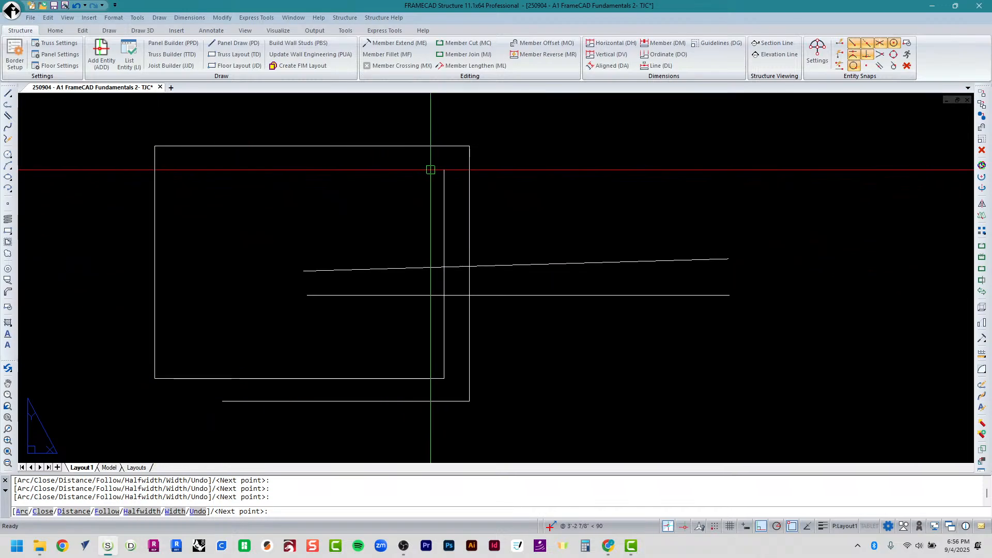
{"action": "left_click", "coordinate": [221, 171]}
{"action": "left_click", "coordinate": [184, 170]}
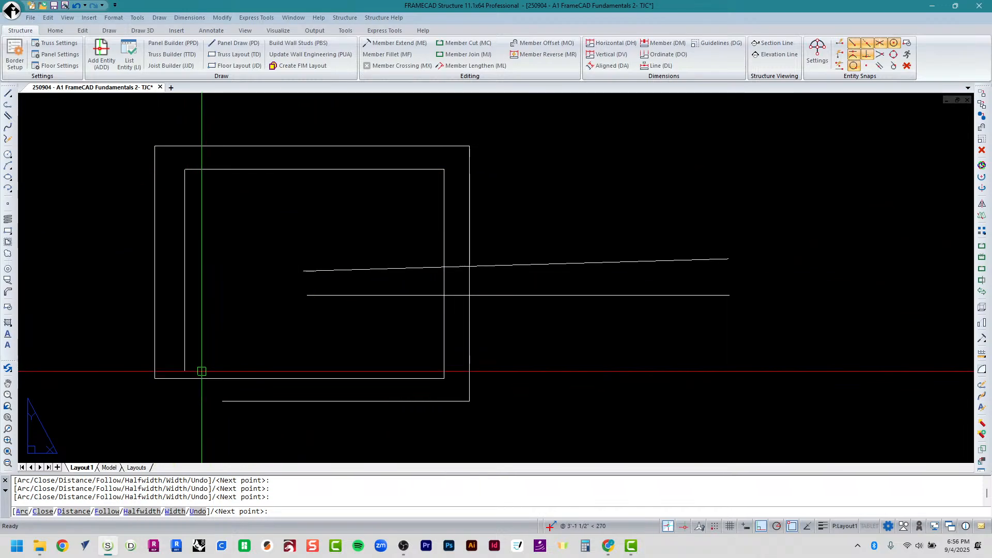
{"action": "left_click", "coordinate": [201, 352]}
{"action": "left_click", "coordinate": [421, 353]}
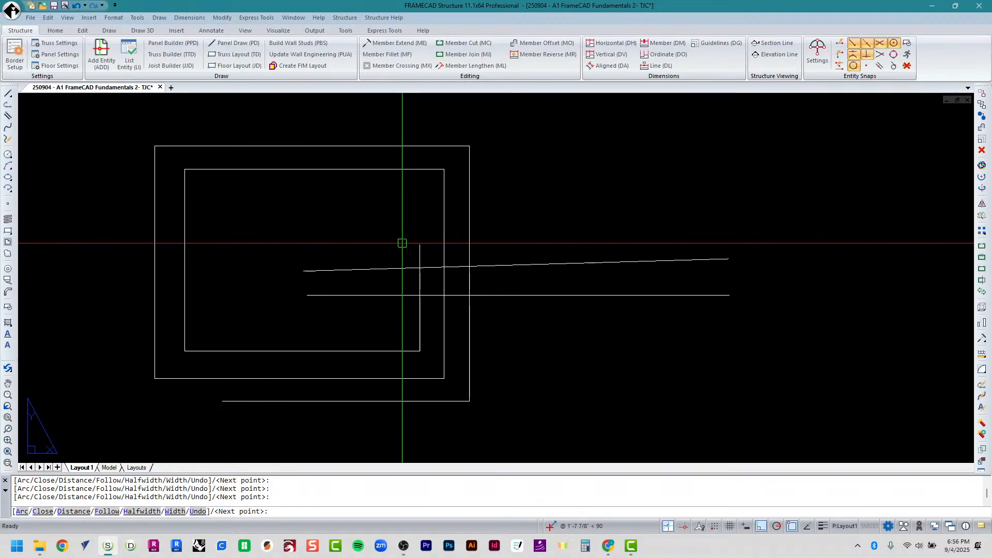
{"action": "left_click", "coordinate": [401, 202]}
{"action": "left_click", "coordinate": [213, 207]}
{"action": "left_click", "coordinate": [230, 329]}
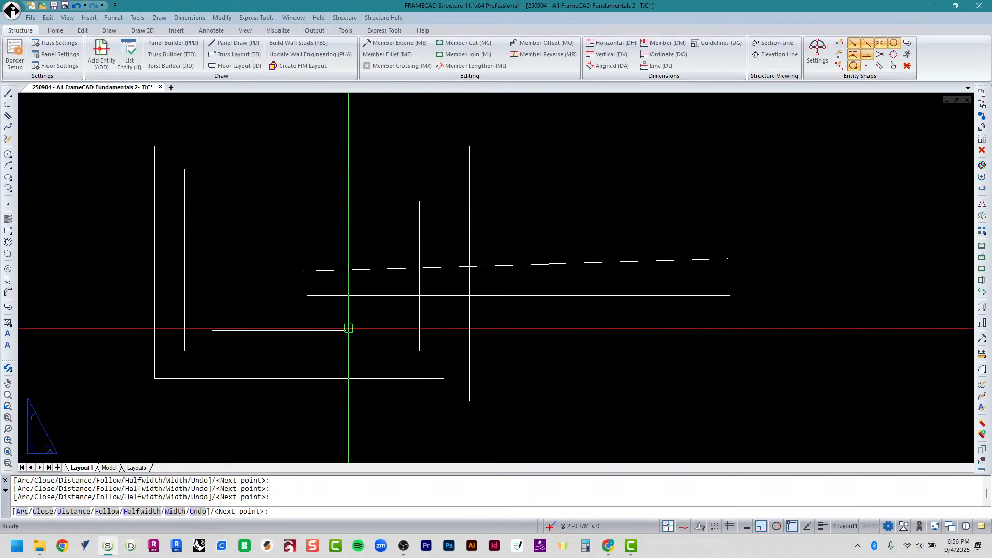
{"action": "left_click", "coordinate": [388, 328]}
{"action": "left_click", "coordinate": [387, 223]}
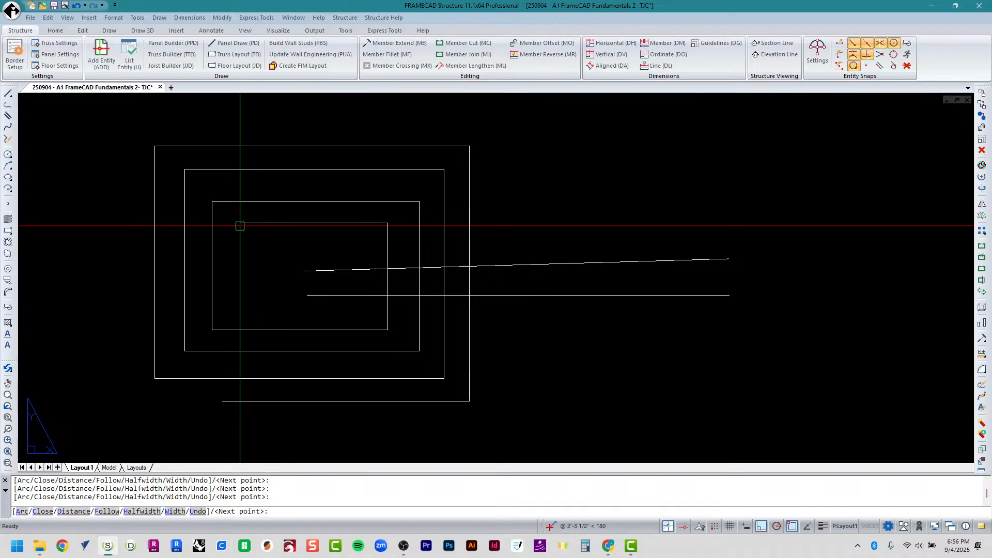
{"action": "left_click", "coordinate": [240, 223]}
{"action": "left_click", "coordinate": [243, 314]}
{"action": "left_click", "coordinate": [361, 316]}
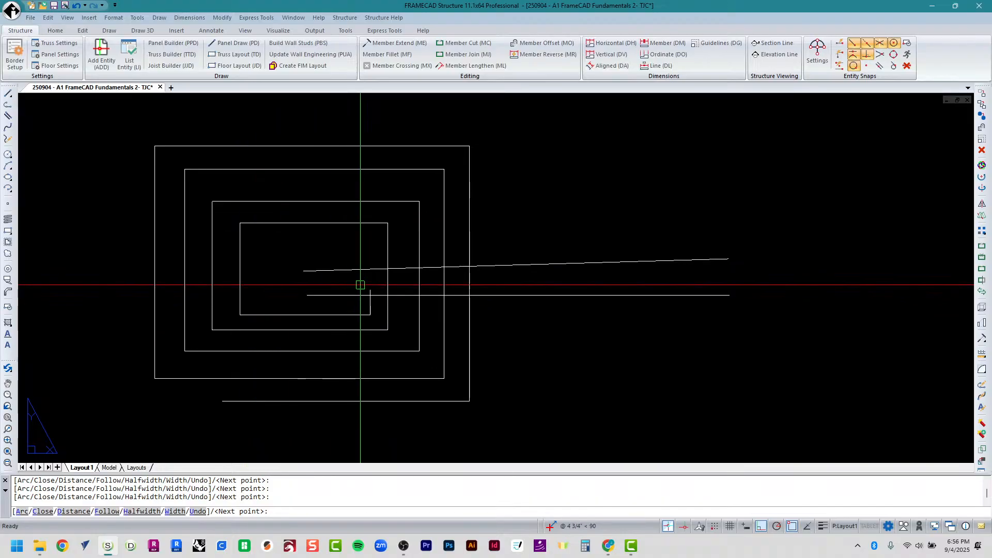
{"action": "left_click", "coordinate": [357, 238]}
{"action": "left_click", "coordinate": [263, 239]}
{"action": "left_click", "coordinate": [263, 287]}
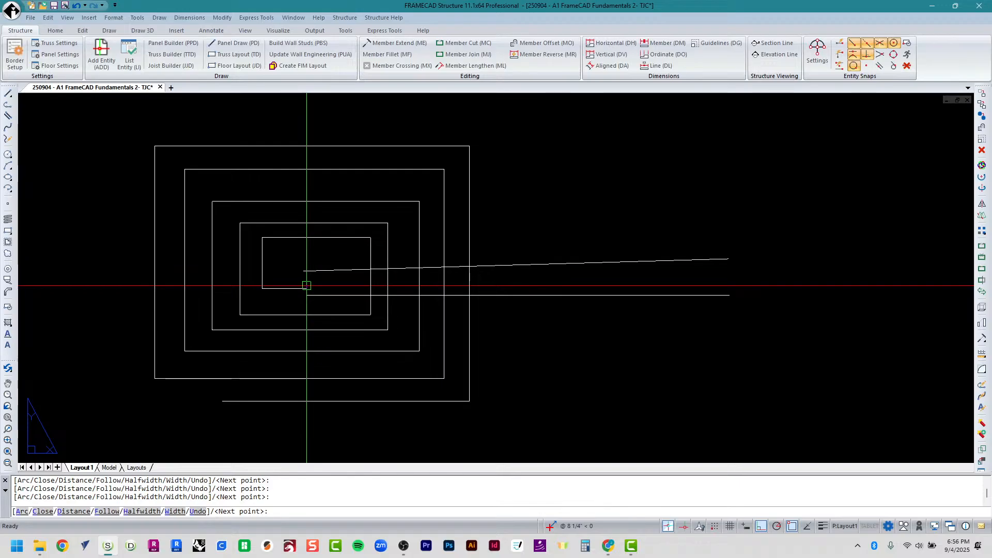
{"action": "key", "text": "Return"}
{"action": "key", "text": "Escape"}
{"action": "key", "text": "Escape"}
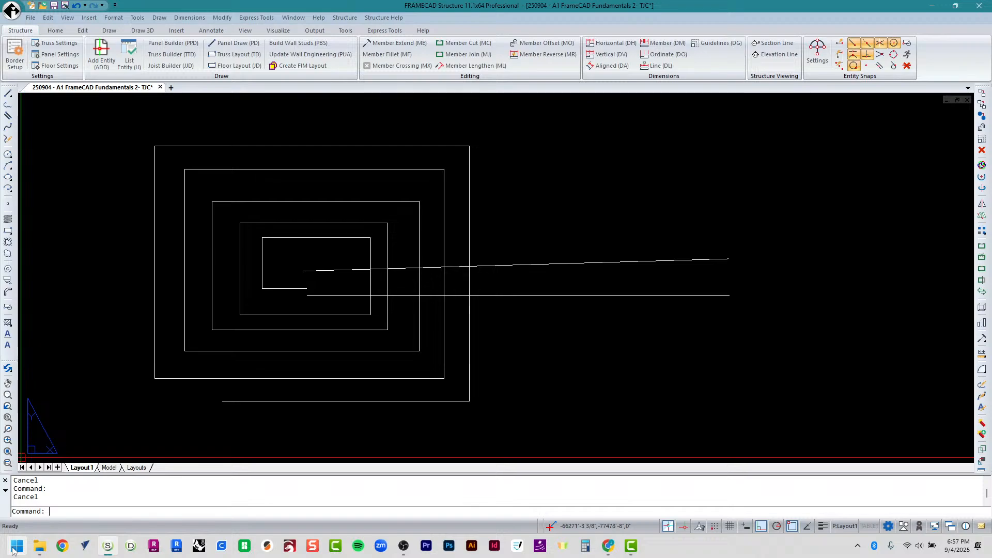
Move the spiral polyline about 5'-9" horizontally to the right, using a base point in the empty area outside it.
{"action": "type", "text": "move"}
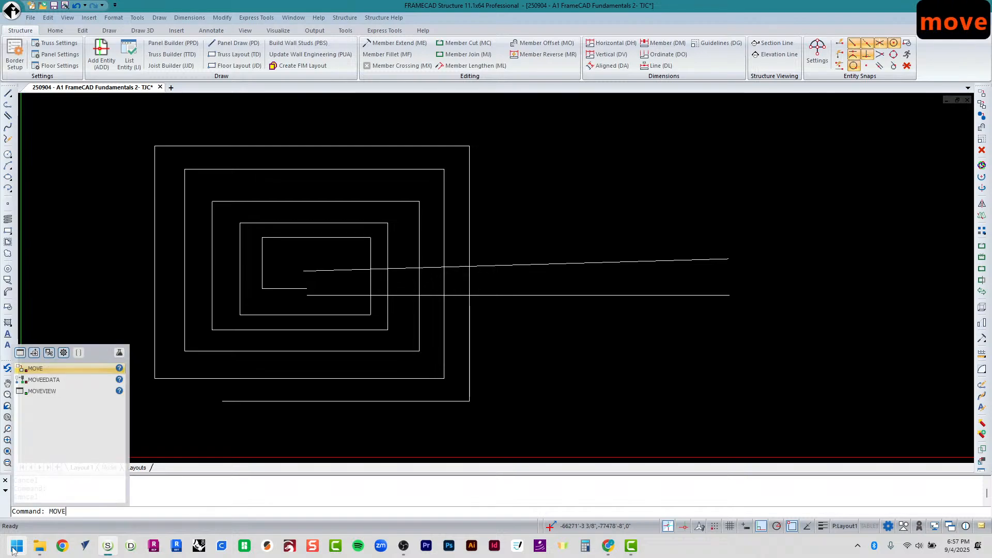
{"action": "key", "text": "Return"}
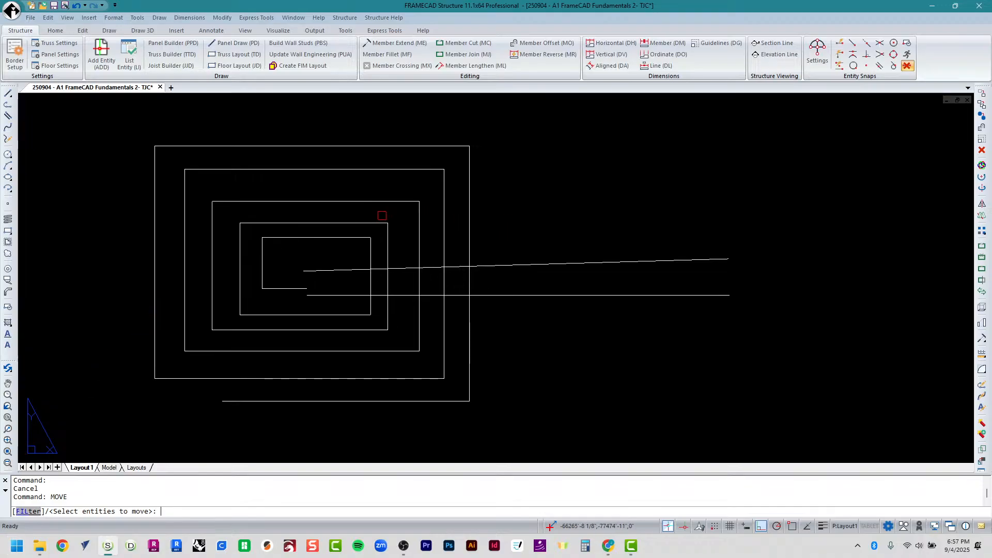
{"action": "left_click", "coordinate": [376, 226]}
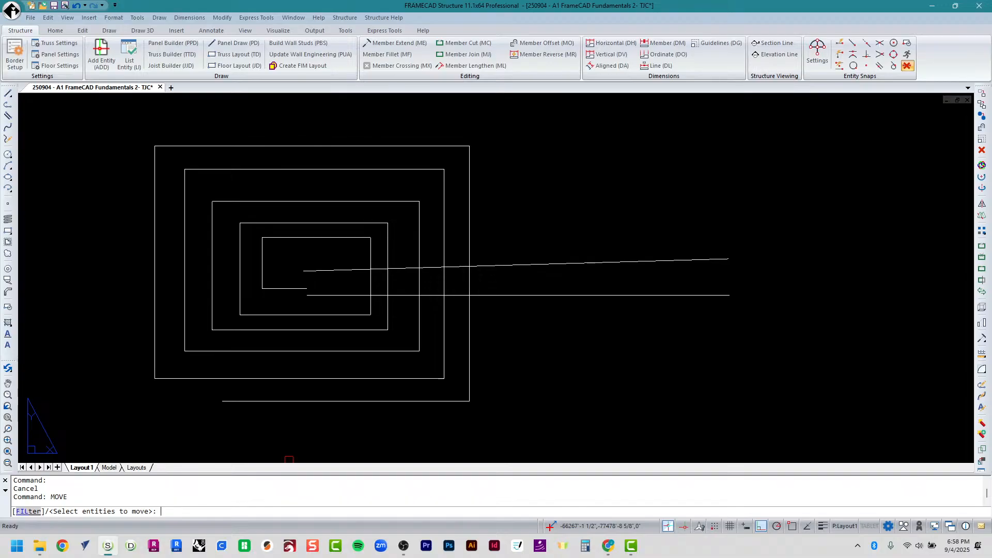
{"action": "left_click", "coordinate": [329, 401]}
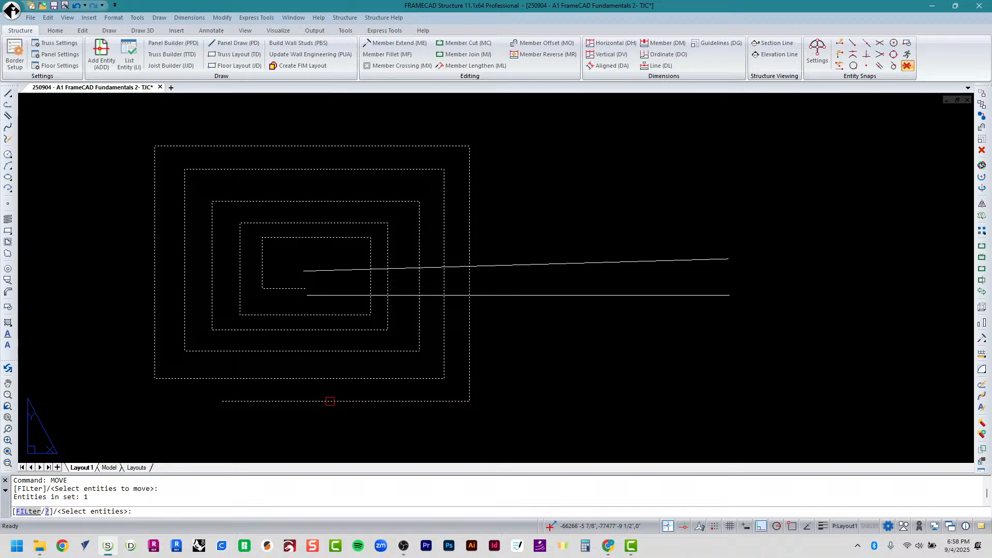
{"action": "left_click", "coordinate": [330, 401]}
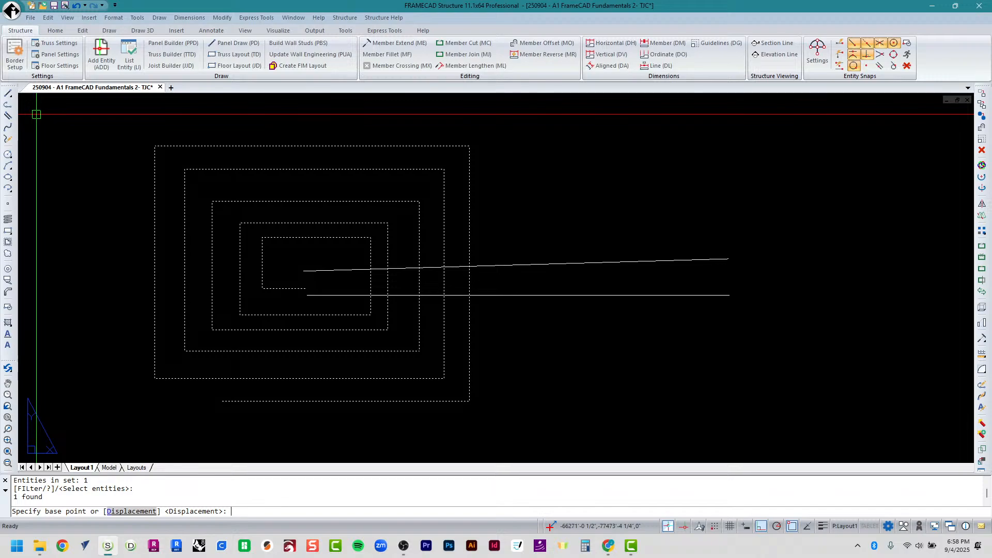
{"action": "left_click", "coordinate": [36, 114]}
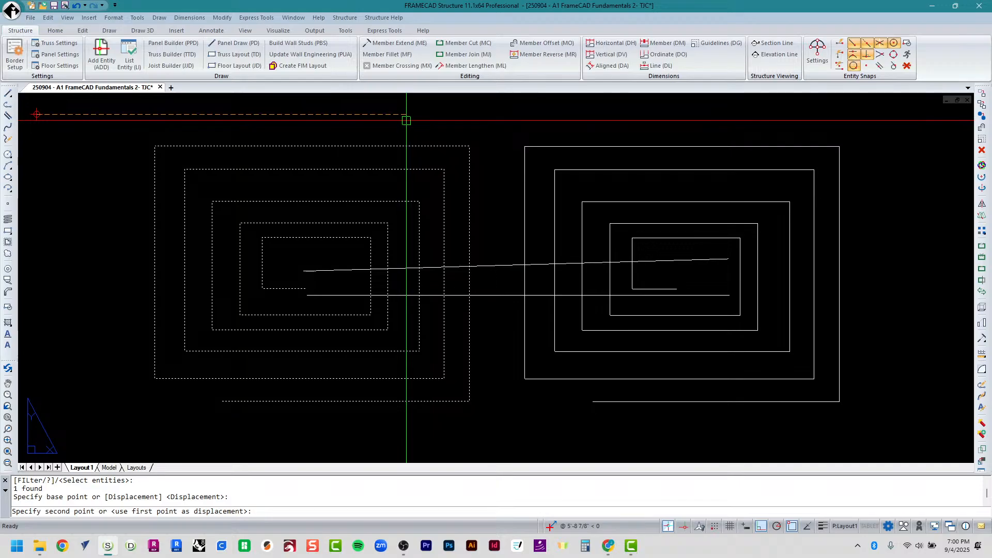
{"action": "left_click", "coordinate": [406, 120]}
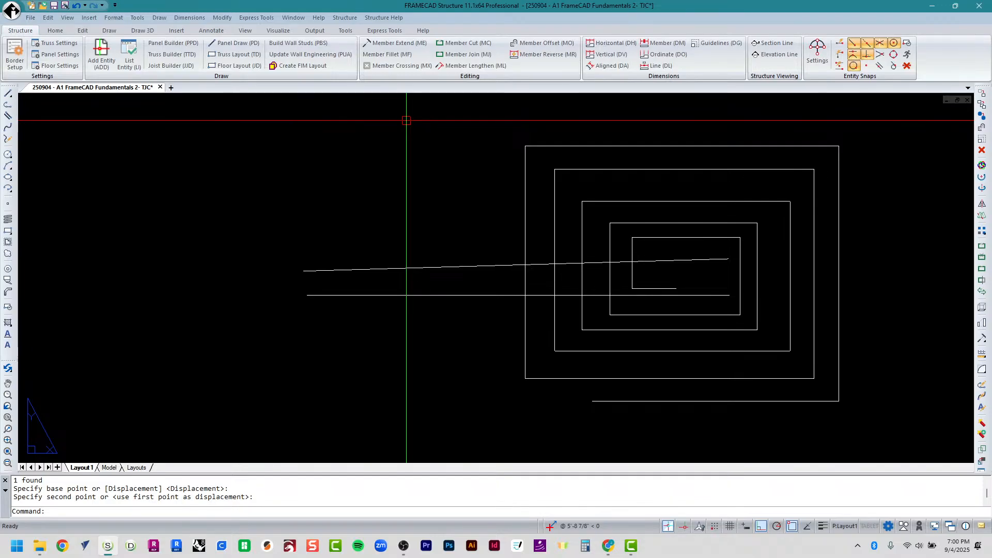
Copy the spiral polyline horizontally to the left, placing one duplicate beside the original with a gap between them.
{"action": "type", "text": "copy"}
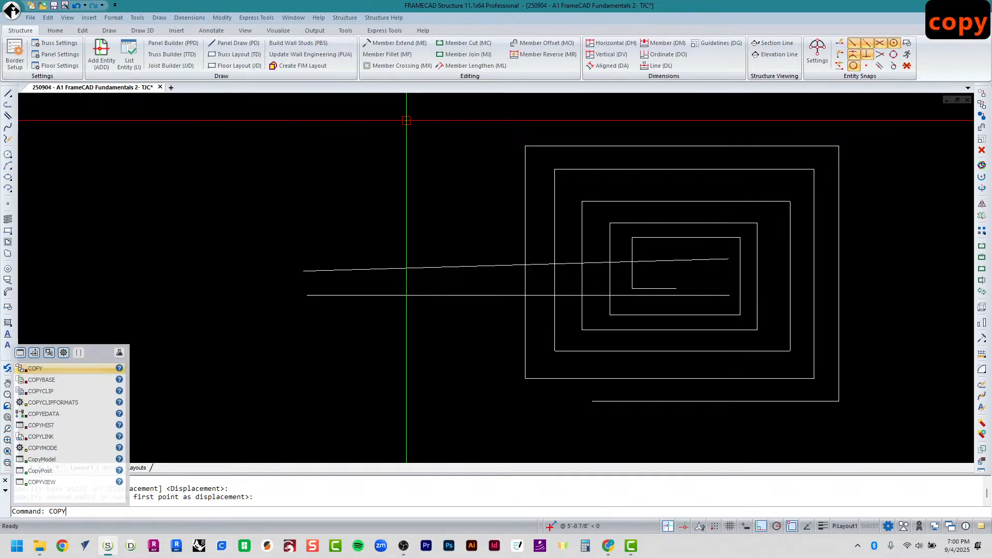
{"action": "key", "text": "Return"}
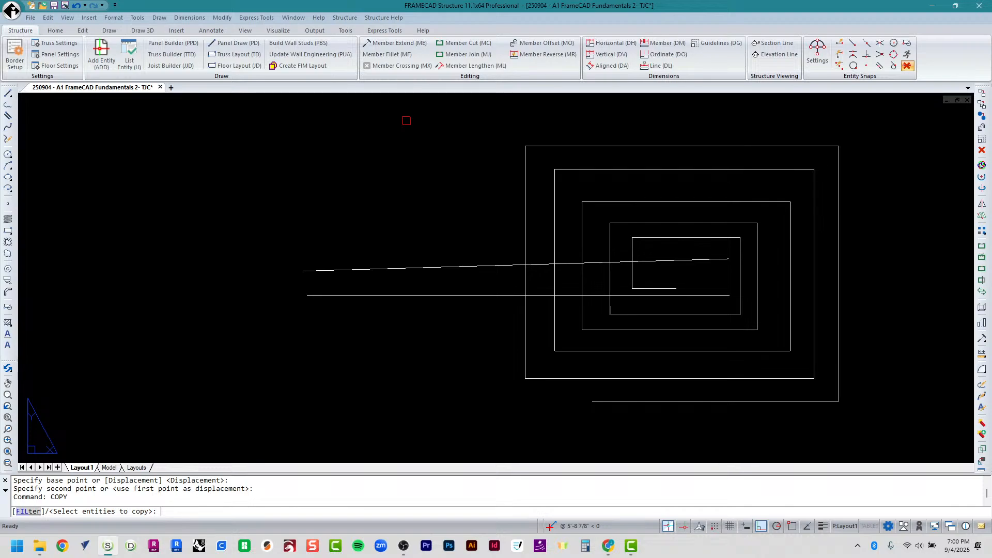
{"action": "scroll", "coordinate": [699, 136], "scroll_direction": "up", "scroll_amount": 4}
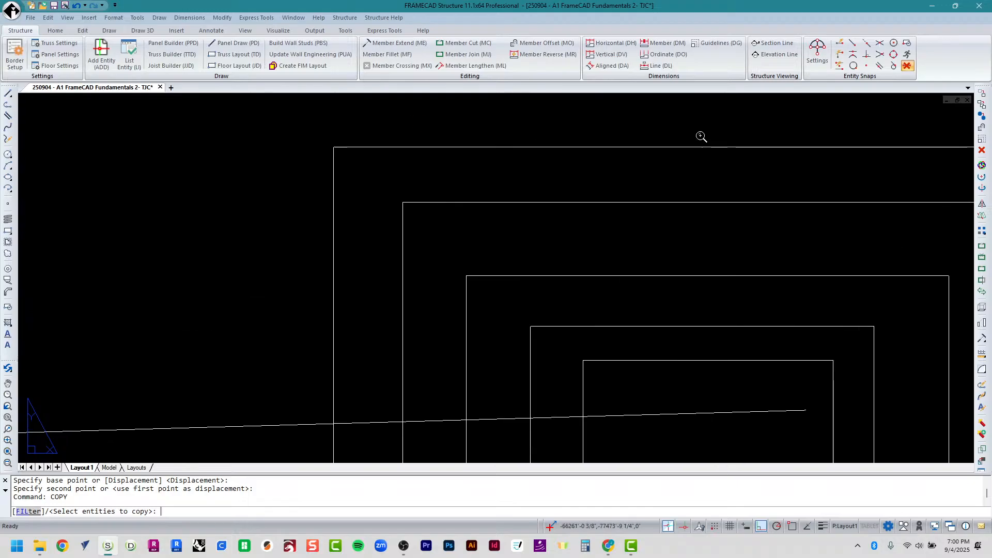
{"action": "left_click", "coordinate": [703, 153]}
{"action": "scroll", "coordinate": [591, 177], "scroll_direction": "down", "scroll_amount": 5}
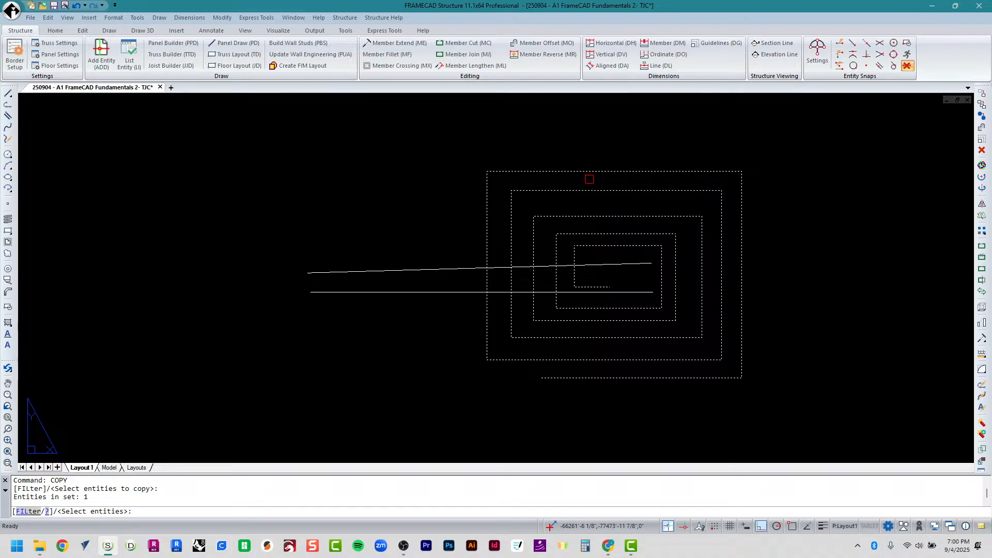
{"action": "key", "text": "Return"}
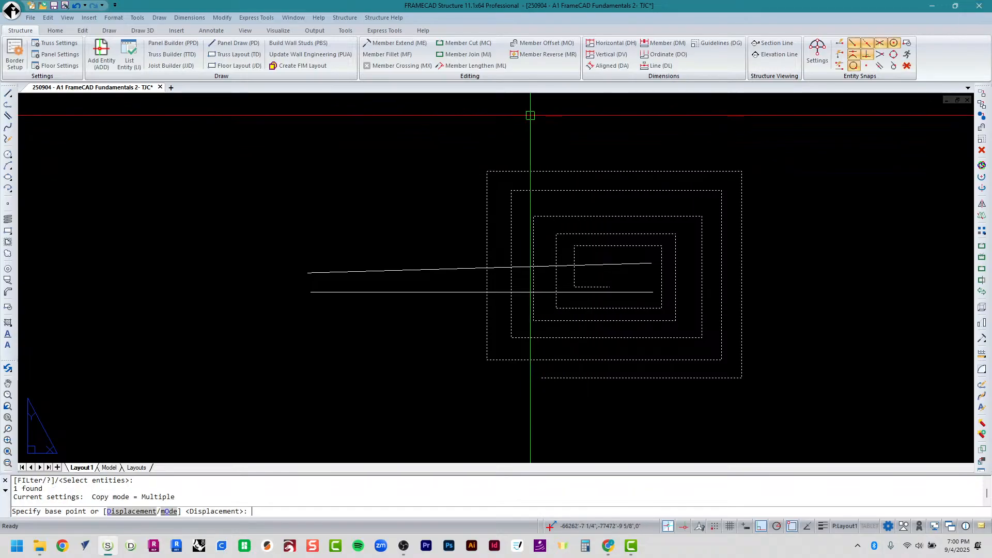
{"action": "left_click", "coordinate": [458, 123]}
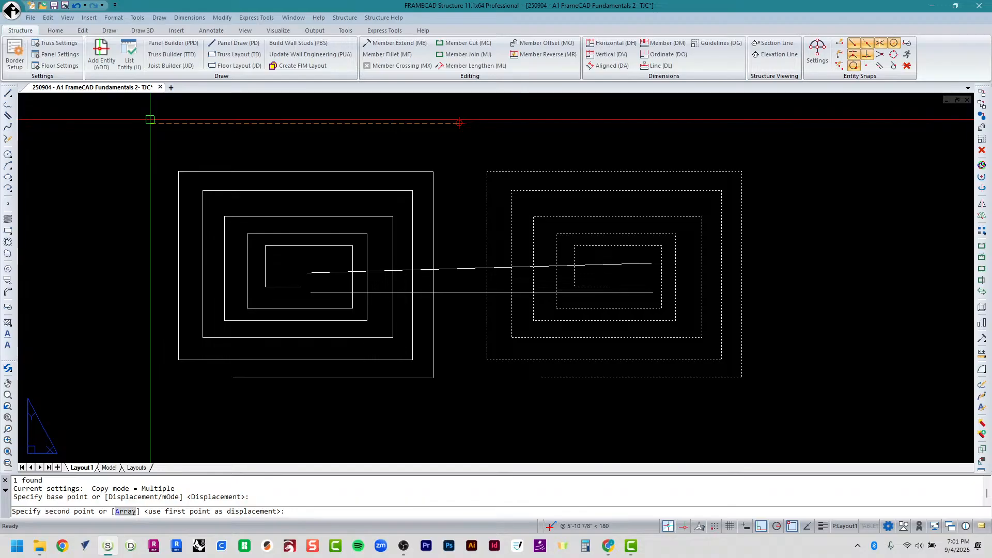
{"action": "left_click", "coordinate": [128, 114]}
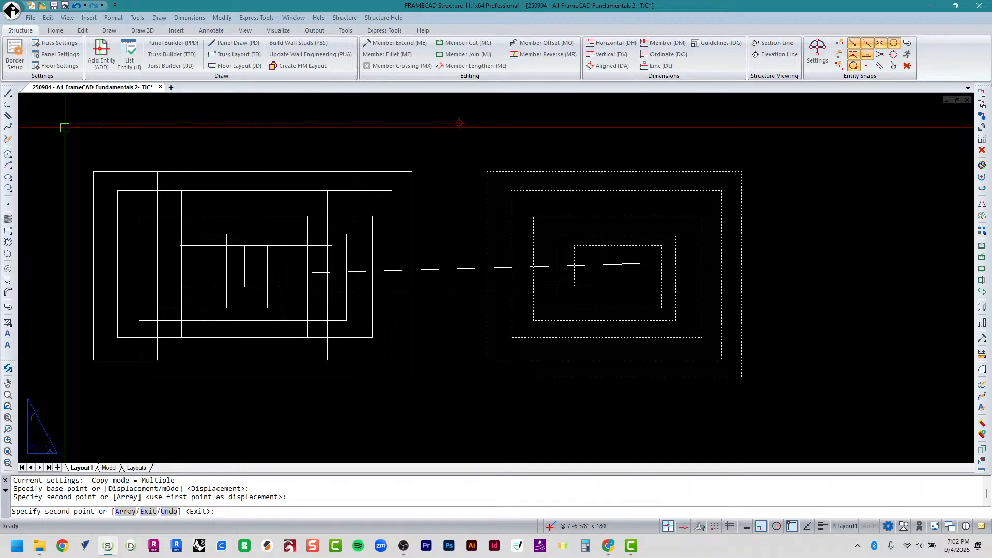
{"action": "key", "text": "Return"}
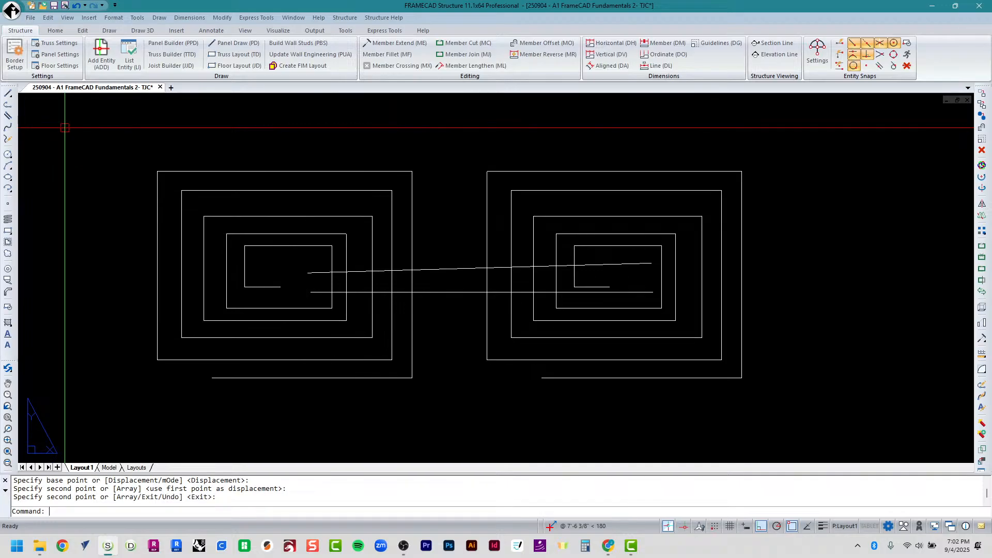
{"action": "key", "text": "Escape"}
{"action": "key", "text": "Escape"}
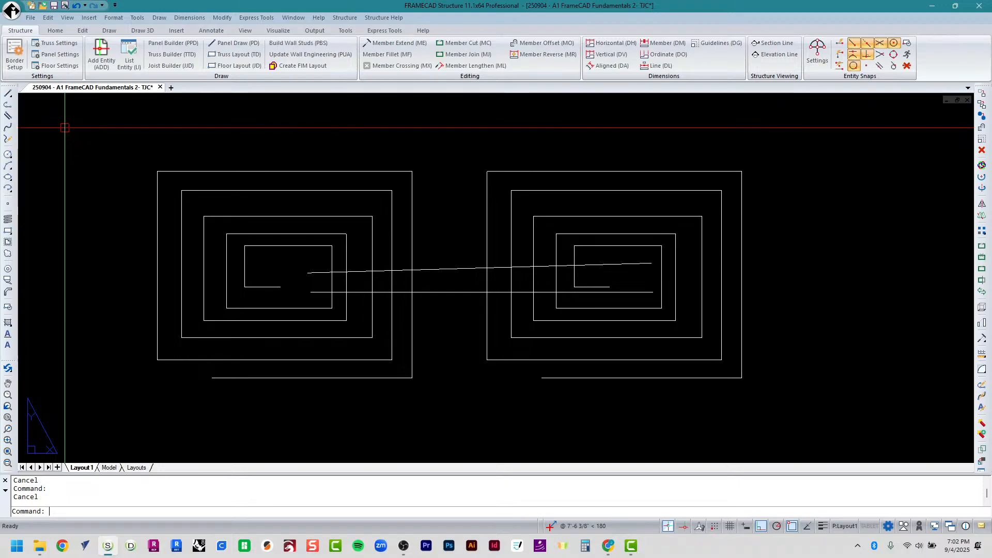
Draw a rectangle enclosing both spirals and the two lines, with a diagonal of about 15'-11".
{"action": "type", "text": "re"}
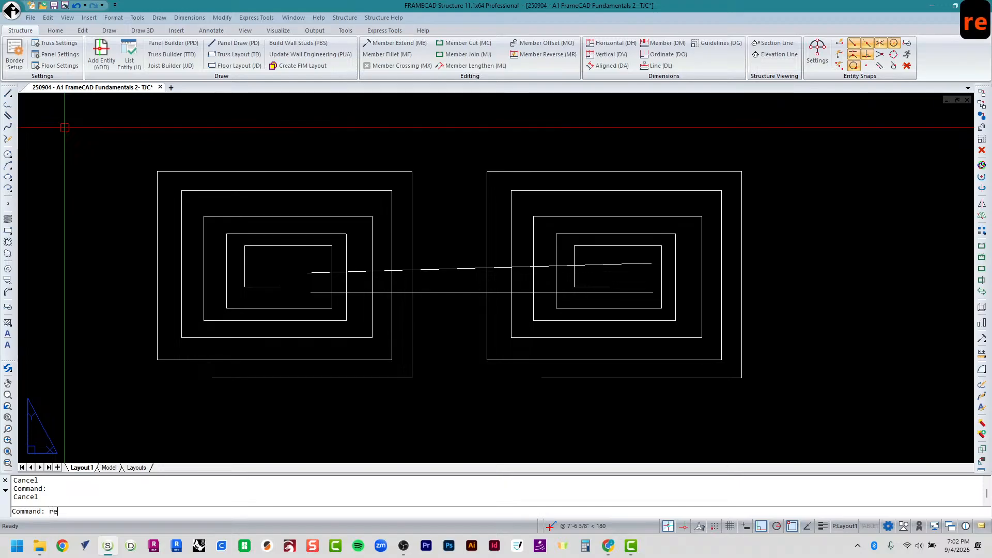
{"action": "type", "text": "ctangle"}
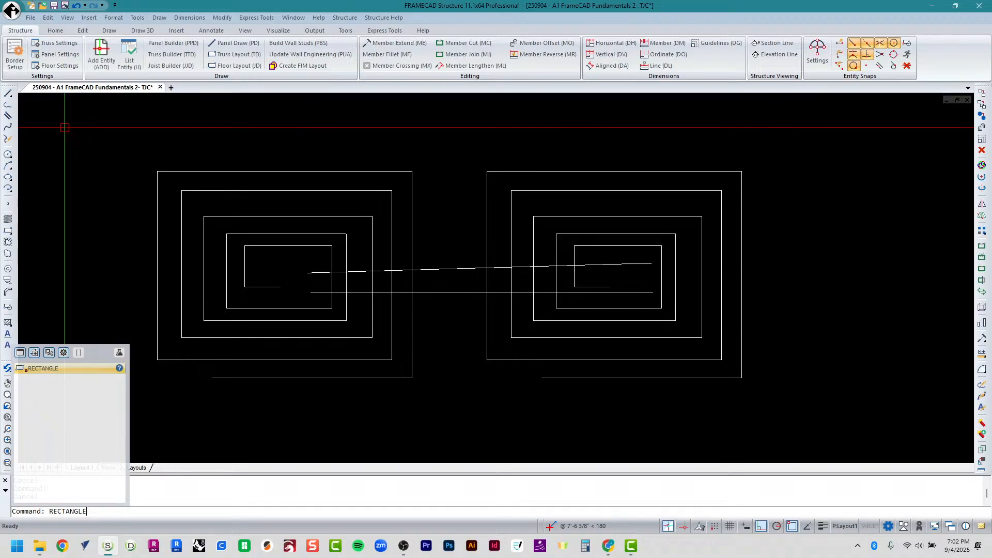
{"action": "key", "text": "Return"}
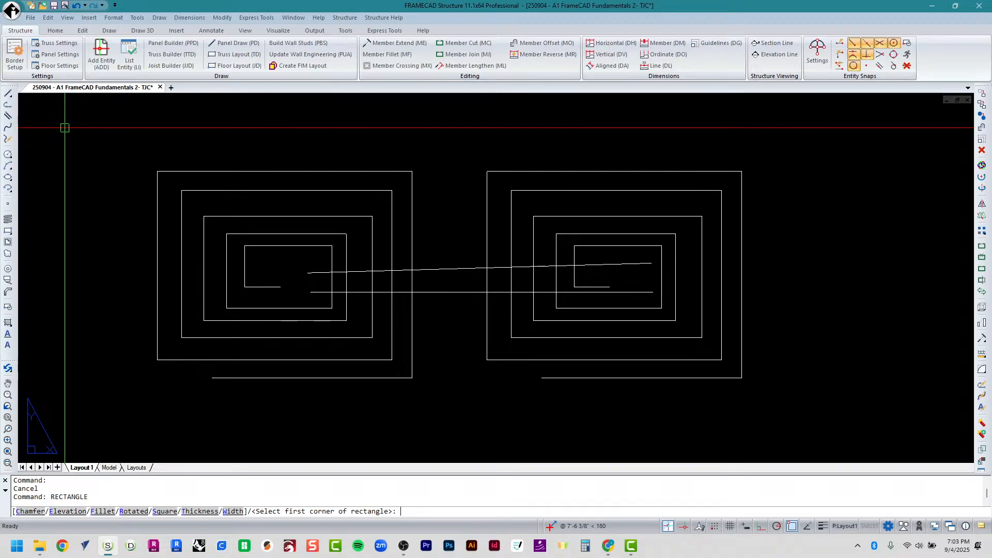
{"action": "left_click", "coordinate": [65, 127]}
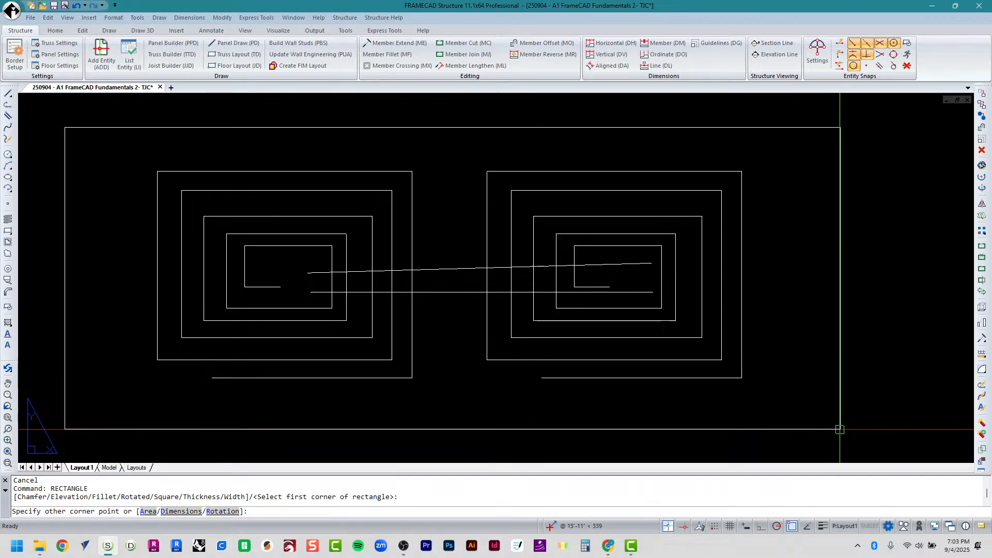
{"action": "left_click", "coordinate": [839, 429]}
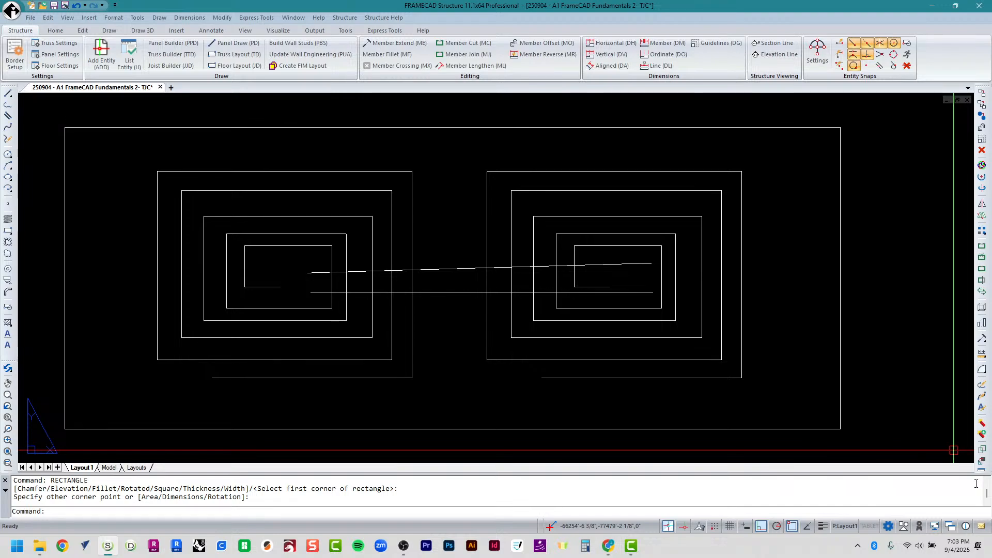
{"action": "key", "text": "Escape"}
{"action": "key", "text": "Escape"}
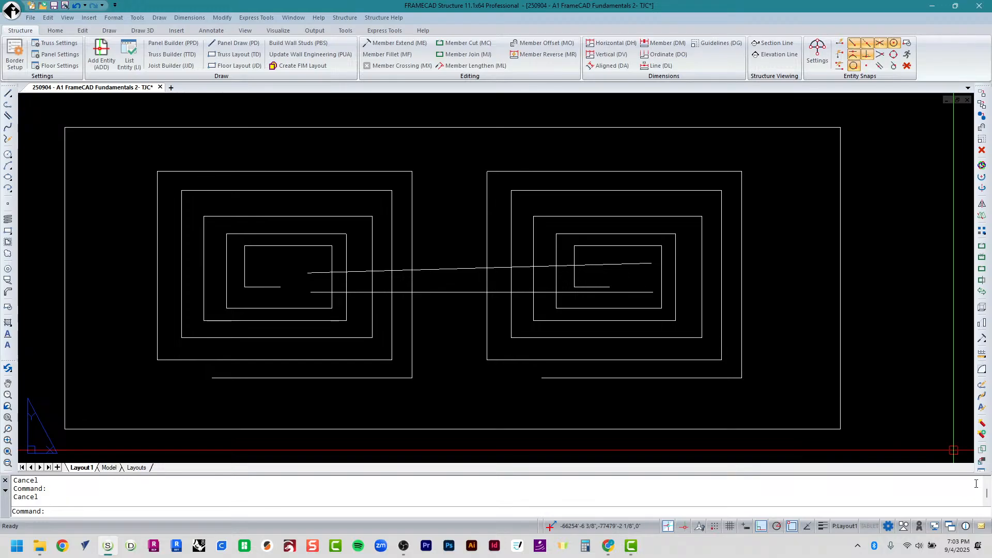
Draw a circle with a radius of about 5'-3", centred inside the enclosing rectangle near its lower-left corner.
{"action": "type", "text": "circle"}
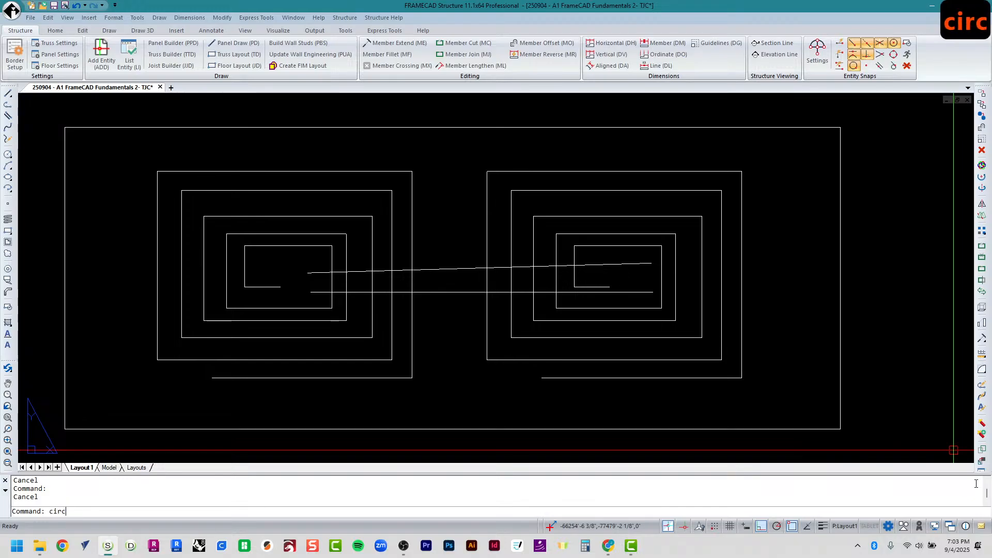
{"action": "key", "text": "Return"}
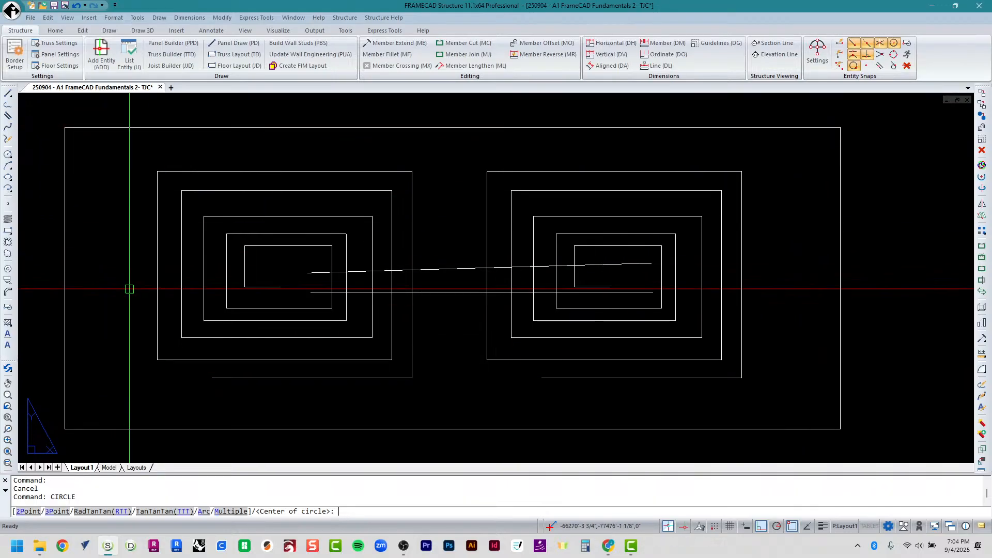
{"action": "left_click", "coordinate": [109, 396]}
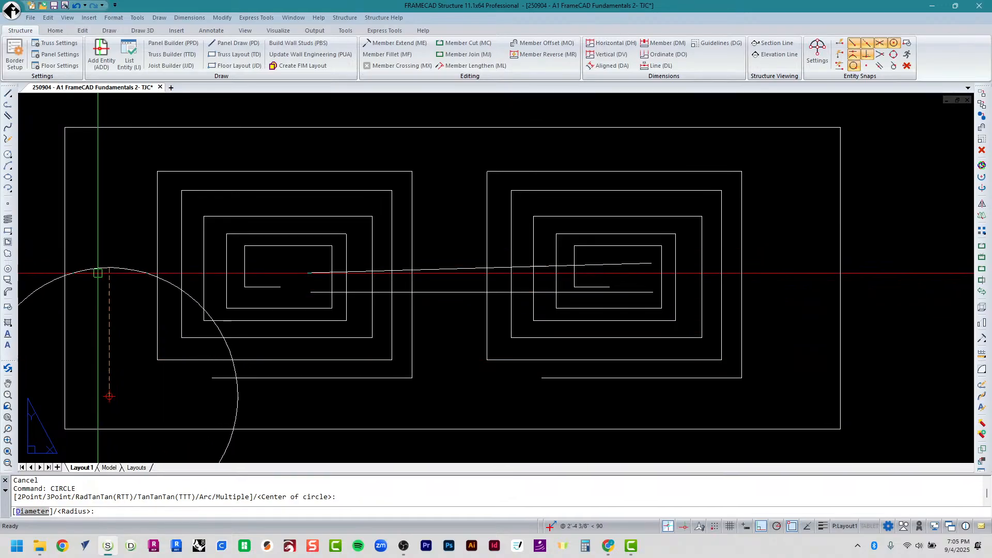
{"action": "scroll", "coordinate": [108, 395], "scroll_direction": "down", "scroll_amount": 4}
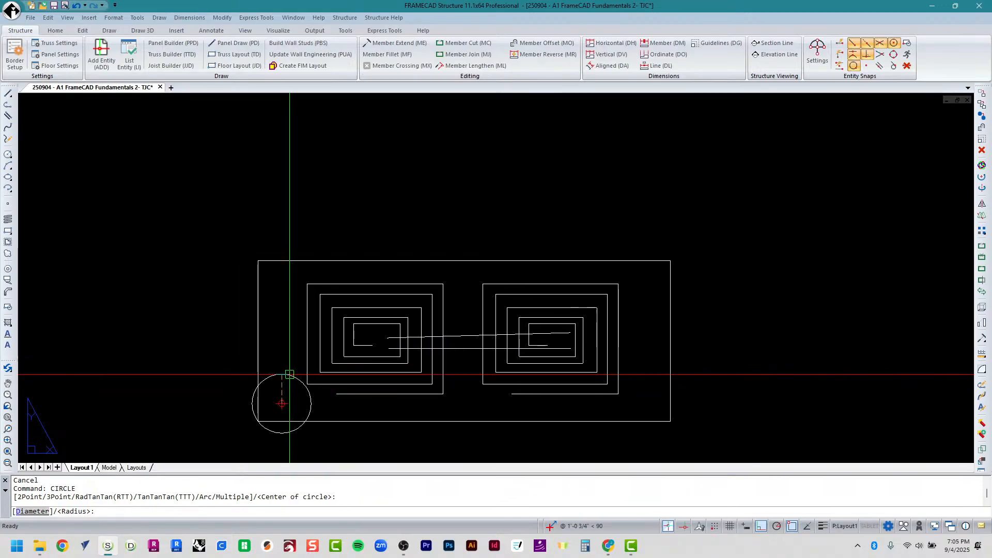
{"action": "scroll", "coordinate": [289, 374], "scroll_direction": "down", "scroll_amount": 2}
{"action": "middle_click_drag", "start_coordinate": [283, 381], "coordinate": [272, 297]}
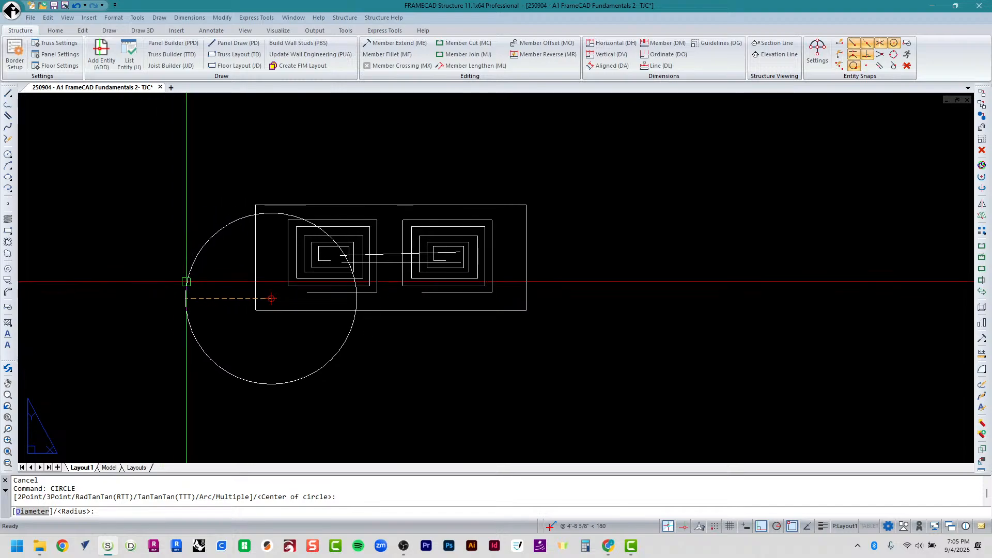
{"action": "scroll", "coordinate": [185, 281], "scroll_direction": "up", "scroll_amount": 2}
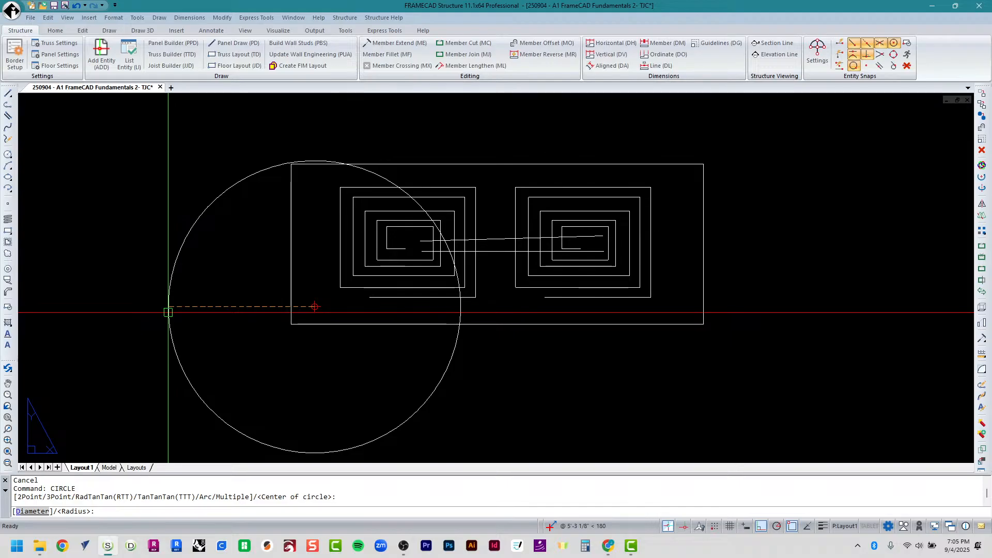
{"action": "left_click", "coordinate": [167, 312]}
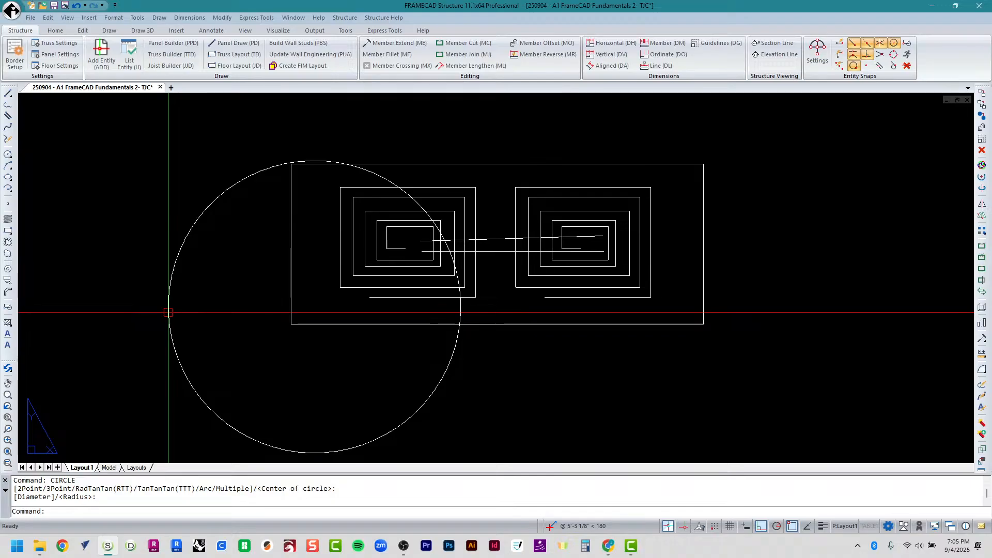
Offset the circle 12" inward to create a smaller concentric circle.
{"action": "type", "text": "offset"}
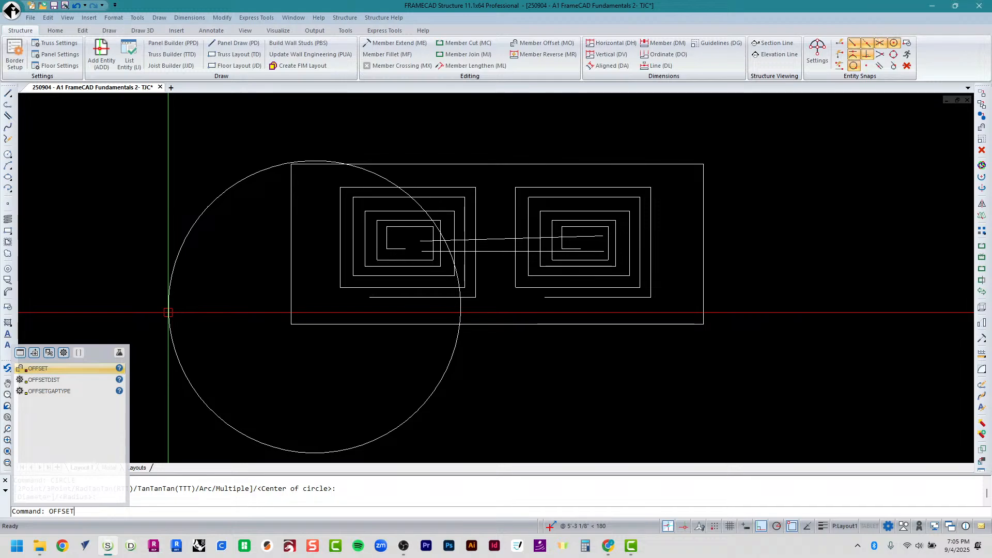
{"action": "key", "text": "Return"}
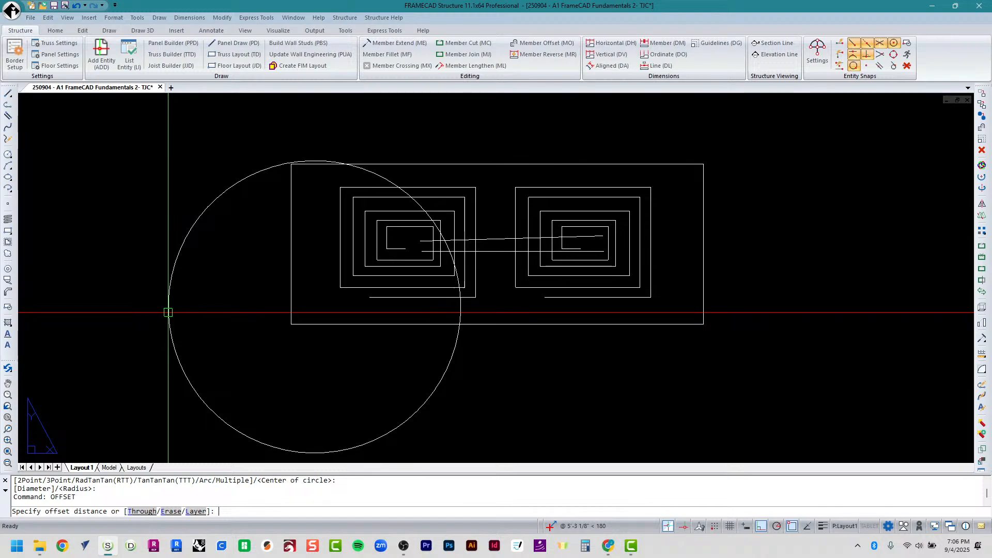
{"action": "type", "text": "12"}
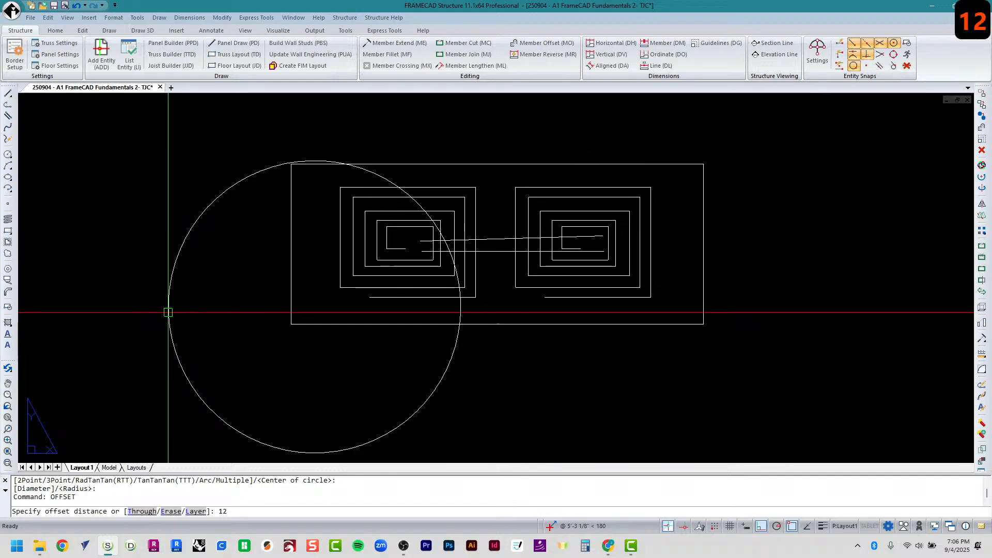
{"action": "type", "text": "\""}
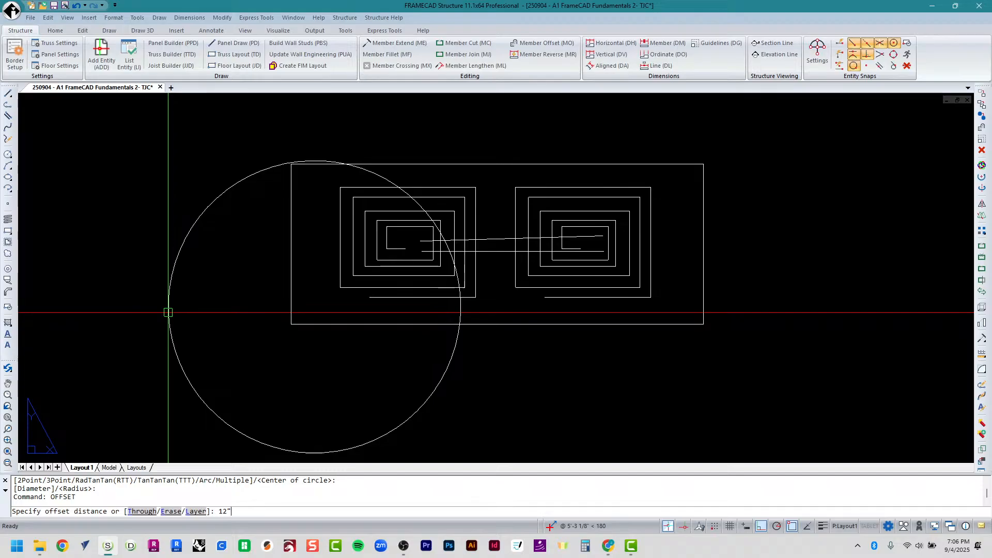
{"action": "key", "text": "Return"}
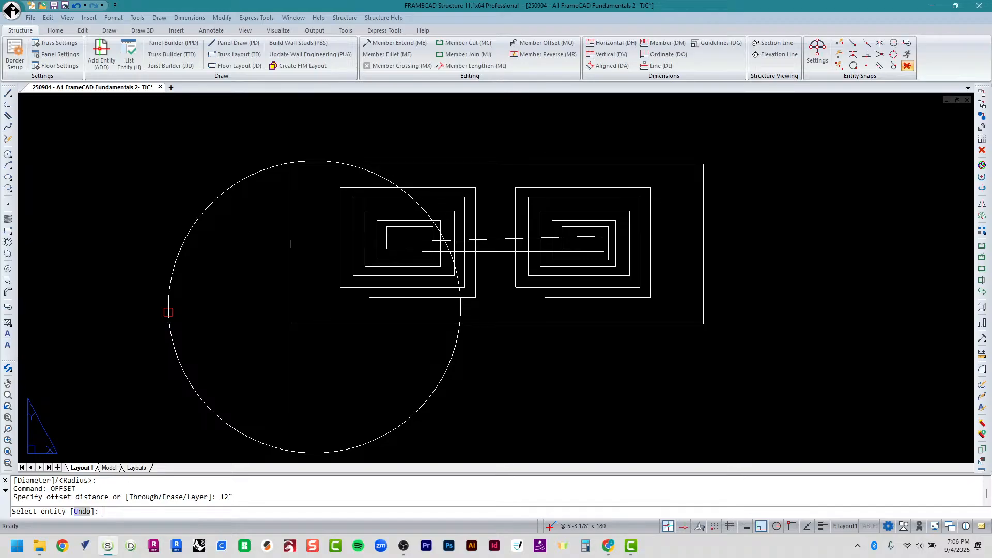
{"action": "left_click", "coordinate": [168, 312]}
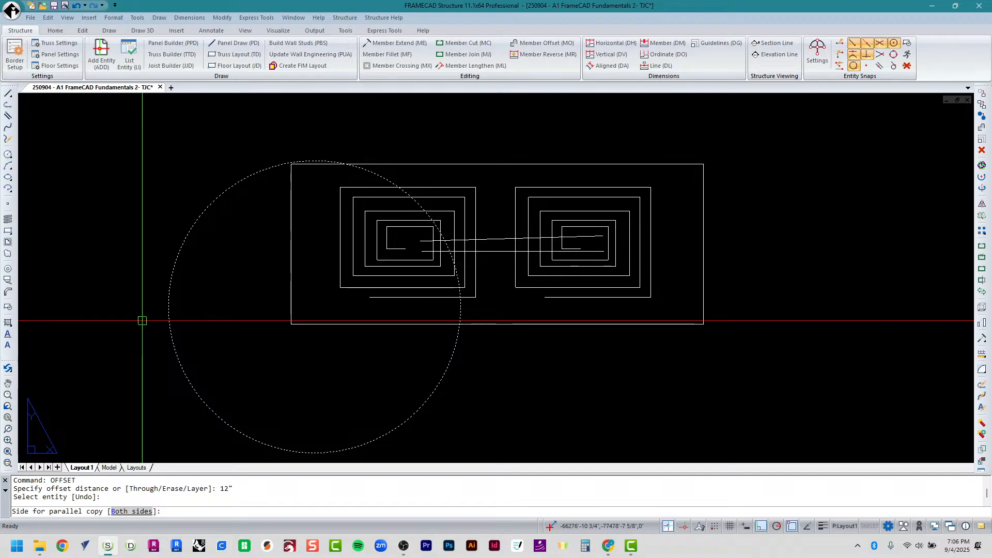
{"action": "left_click", "coordinate": [209, 330]}
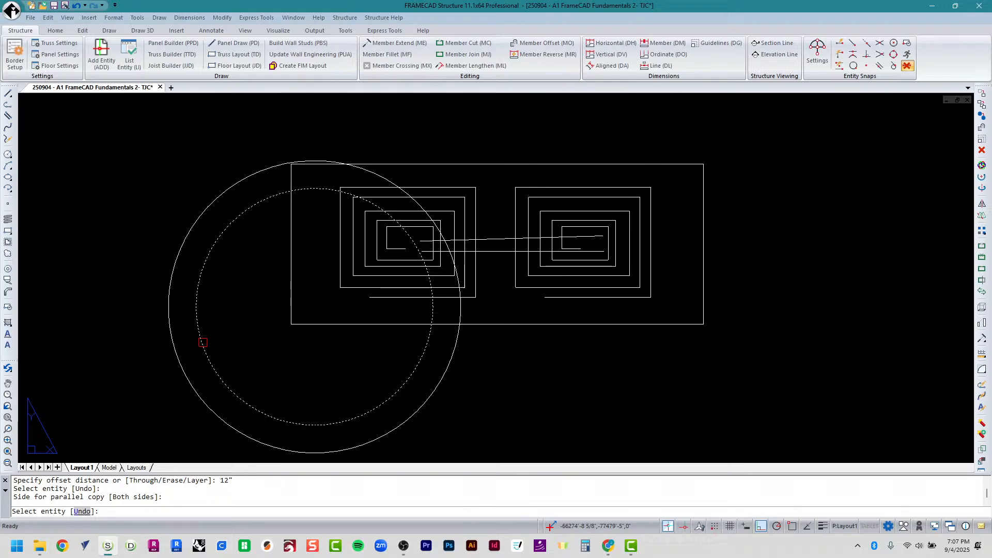
Offset each newest inner circle inward at the same 12" spacing, adding four more concentric circles down to the centre.
{"action": "left_click", "coordinate": [202, 342]}
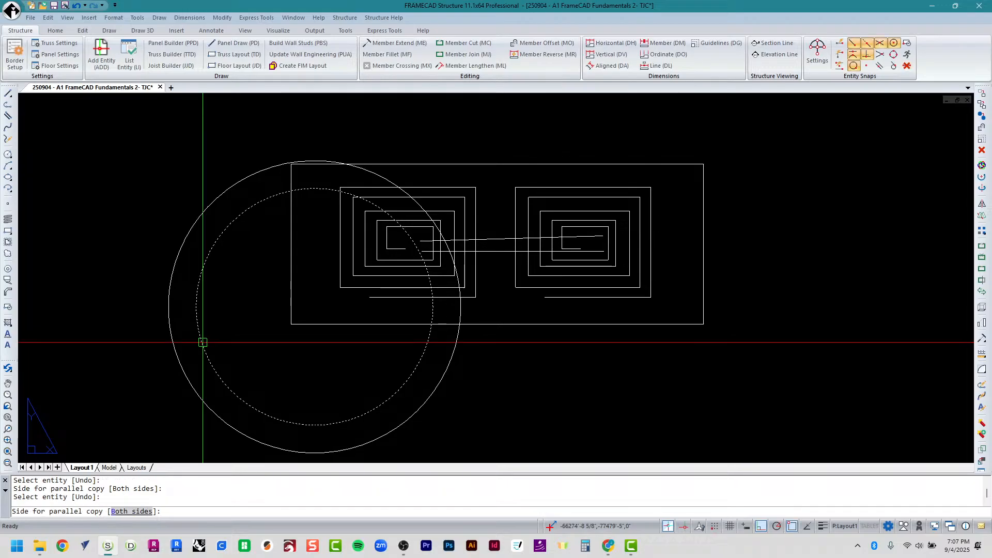
{"action": "left_click", "coordinate": [235, 317]}
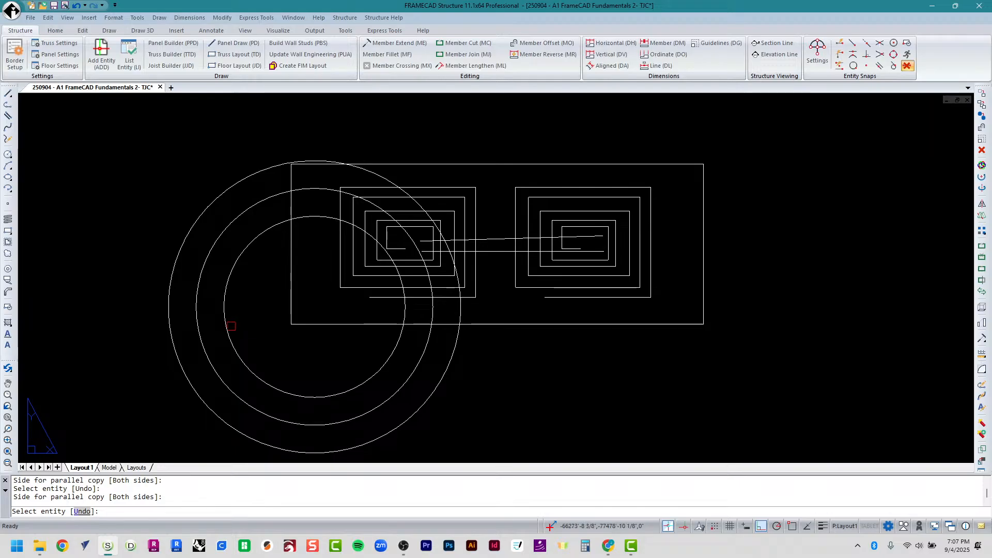
{"action": "left_click", "coordinate": [226, 328]}
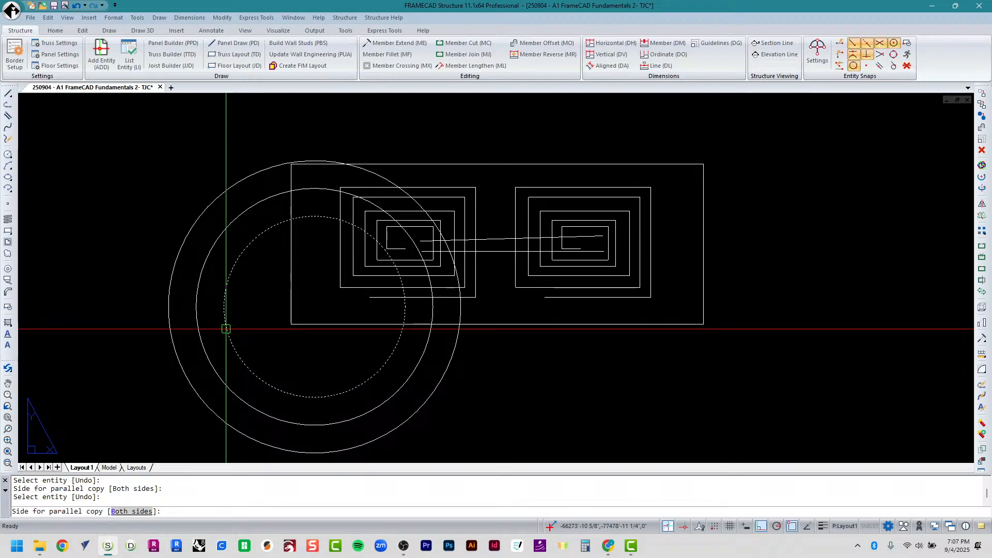
{"action": "left_click", "coordinate": [249, 316]}
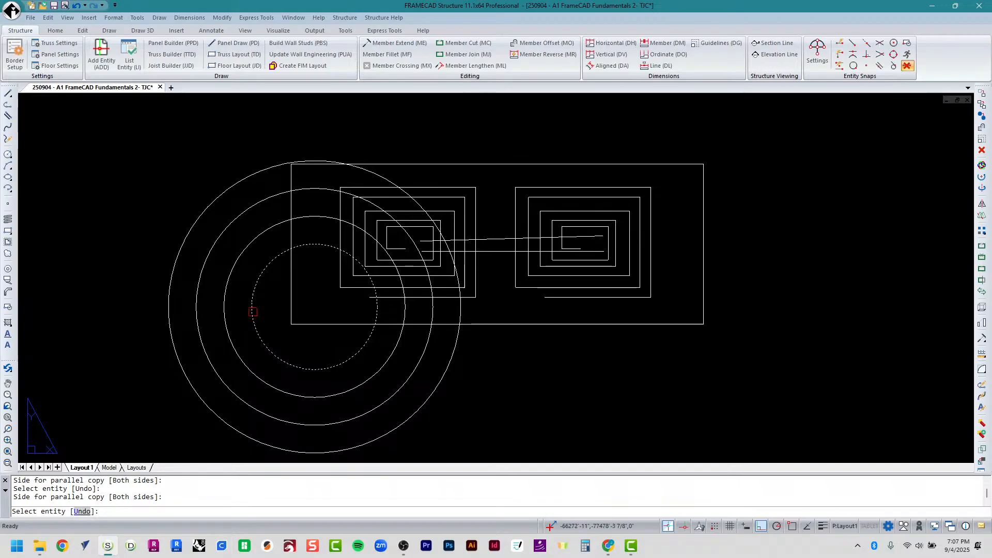
{"action": "left_click", "coordinate": [253, 312]}
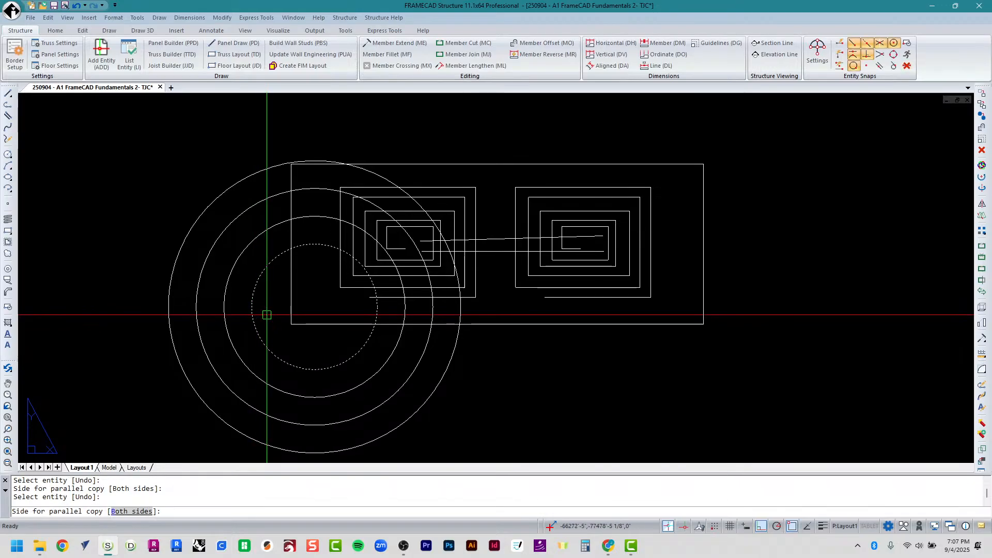
{"action": "left_click", "coordinate": [265, 315]}
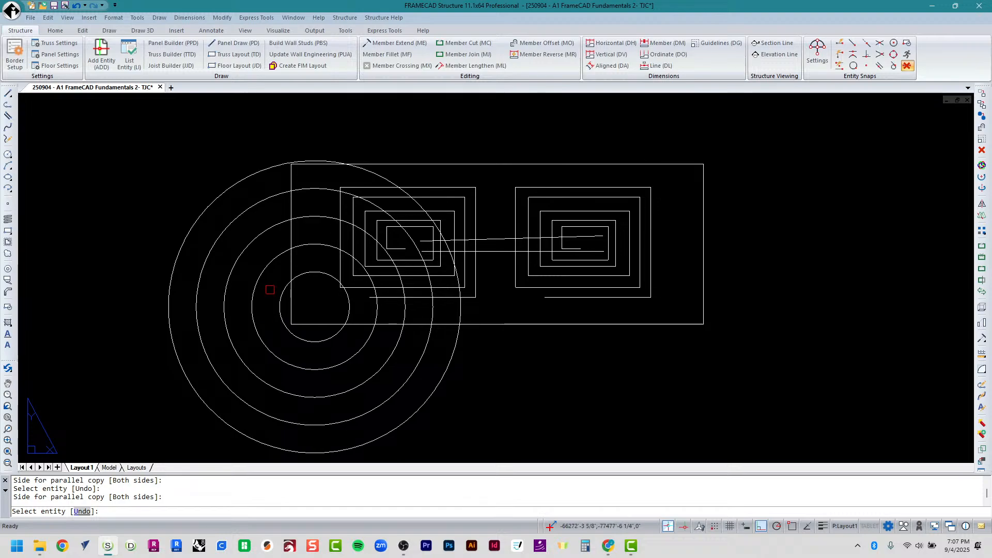
{"action": "left_click", "coordinate": [280, 305]}
{"action": "left_click", "coordinate": [311, 296]}
{"action": "left_click", "coordinate": [314, 308]}
{"action": "scroll", "coordinate": [314, 307], "scroll_direction": "up", "scroll_amount": 5}
{"action": "scroll", "coordinate": [314, 308], "scroll_direction": "up", "scroll_amount": 5}
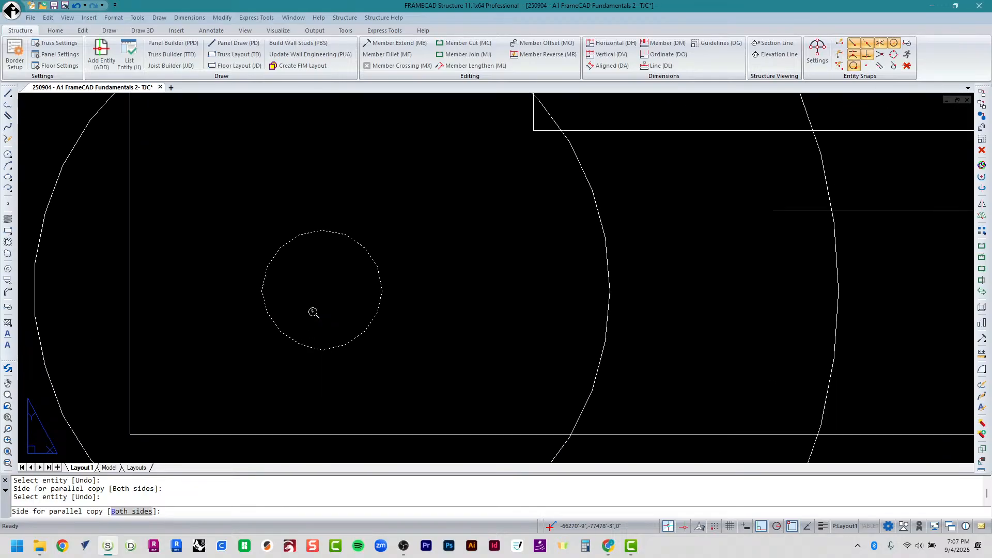
{"action": "left_click", "coordinate": [312, 314]}
{"action": "scroll", "coordinate": [312, 315], "scroll_direction": "down", "scroll_amount": 8}
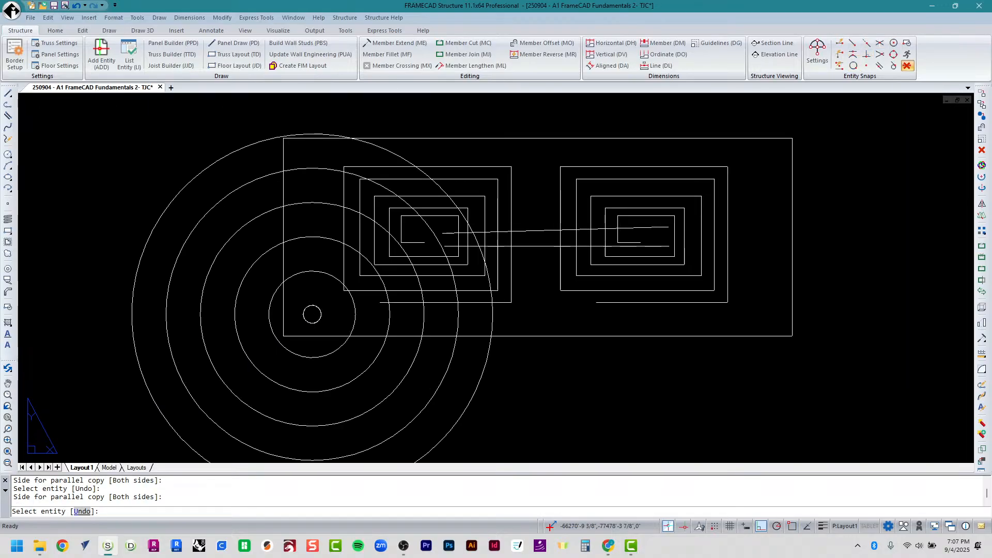
Offset the outermost circle outward at the same 12" spacing, repeating on each new circle until four larger circles are added.
{"action": "left_click", "coordinate": [166, 292]}
{"action": "left_click", "coordinate": [115, 270]}
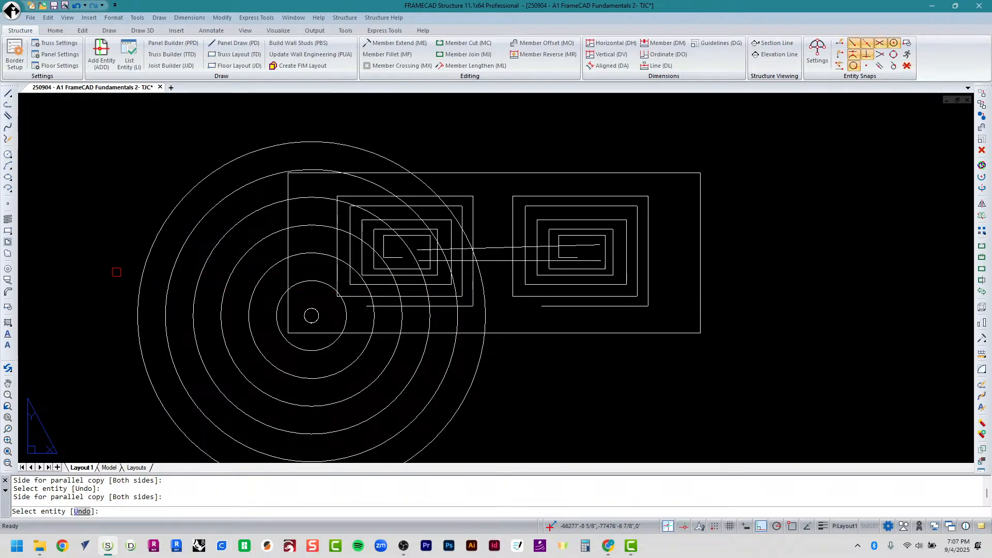
{"action": "left_click", "coordinate": [142, 274]}
{"action": "left_click", "coordinate": [100, 268]}
{"action": "left_click", "coordinate": [116, 266]}
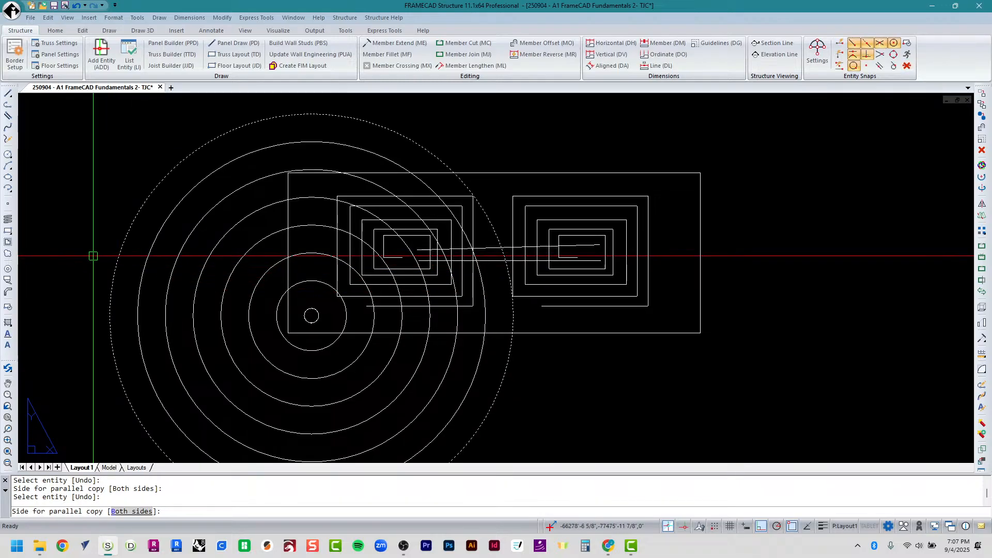
{"action": "left_click", "coordinate": [98, 257]}
{"action": "left_click", "coordinate": [93, 252]}
{"action": "left_click", "coordinate": [69, 260]}
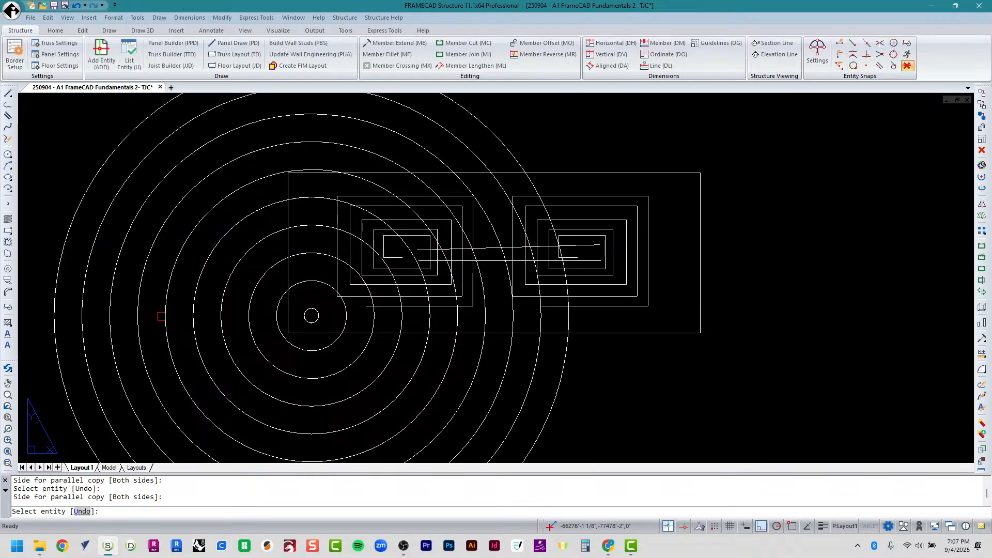
Delete all the circles, spirals, lines and the rectangle from Layout1.
{"action": "scroll", "coordinate": [159, 320], "scroll_direction": "down", "scroll_amount": 4}
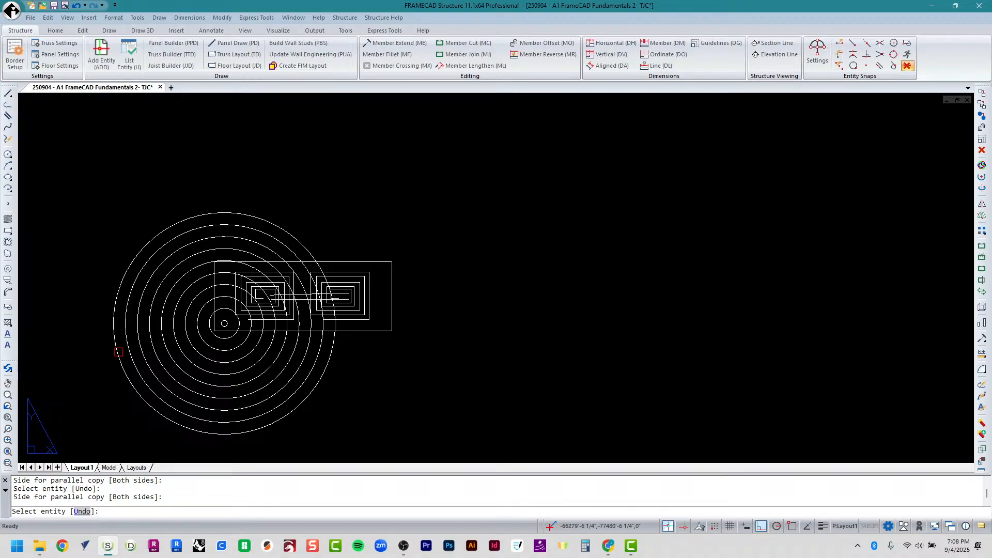
{"action": "key", "text": "ctrl+a"}
{"action": "key", "text": "Delete"}
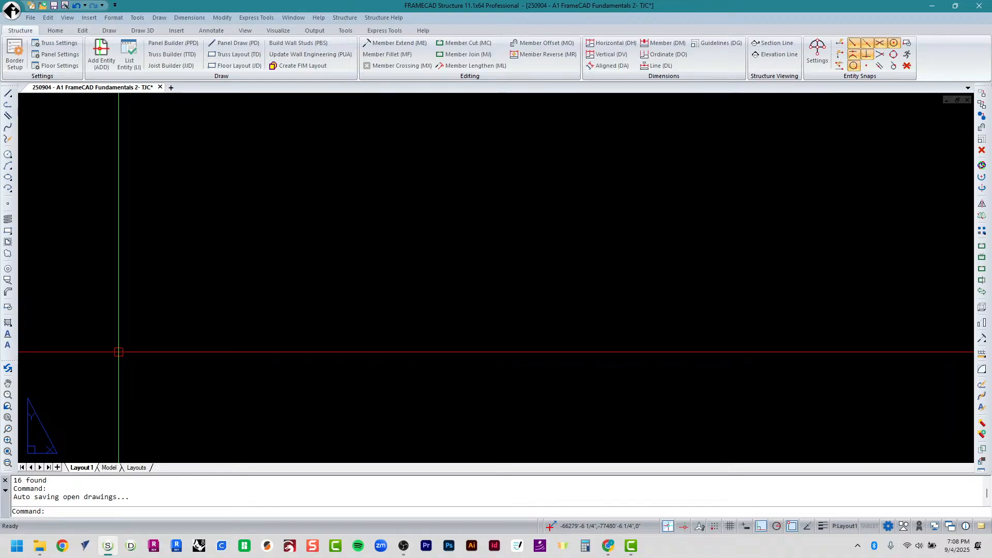
Start a polyline at 0,0 and draw its first segment 8' horizontally to the right.
{"action": "type", "text": "polyline"}
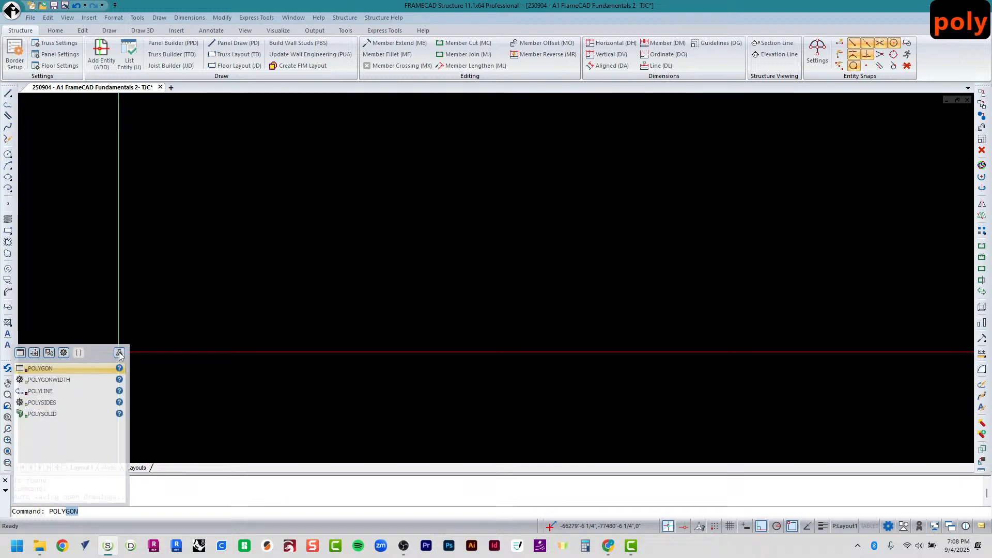
{"action": "key", "text": "Return"}
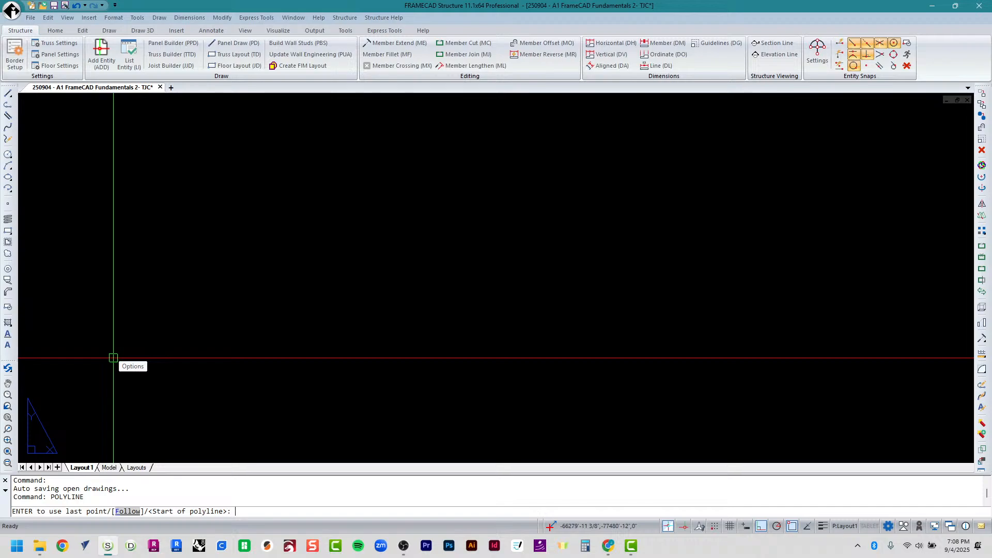
{"action": "type", "text": "0,0"}
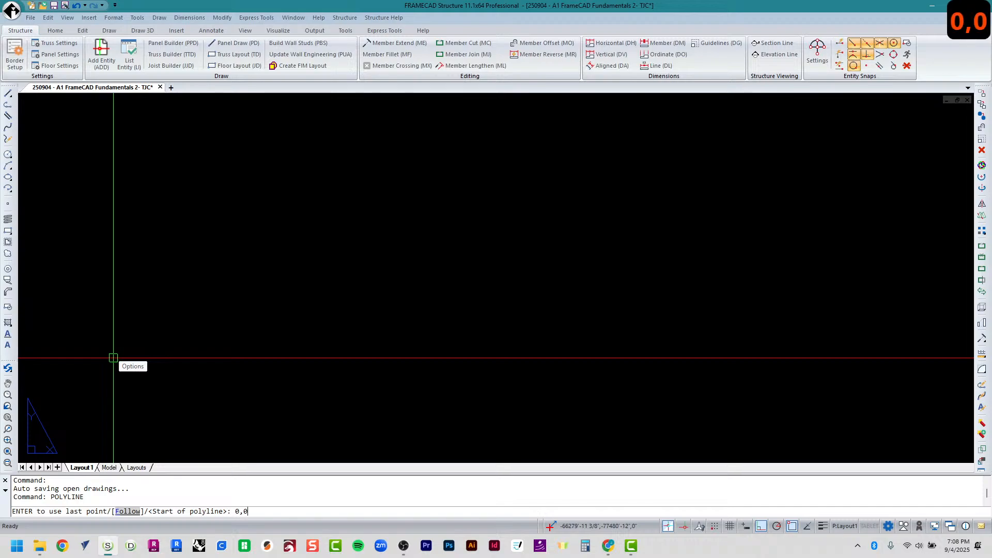
{"action": "key", "text": "Return"}
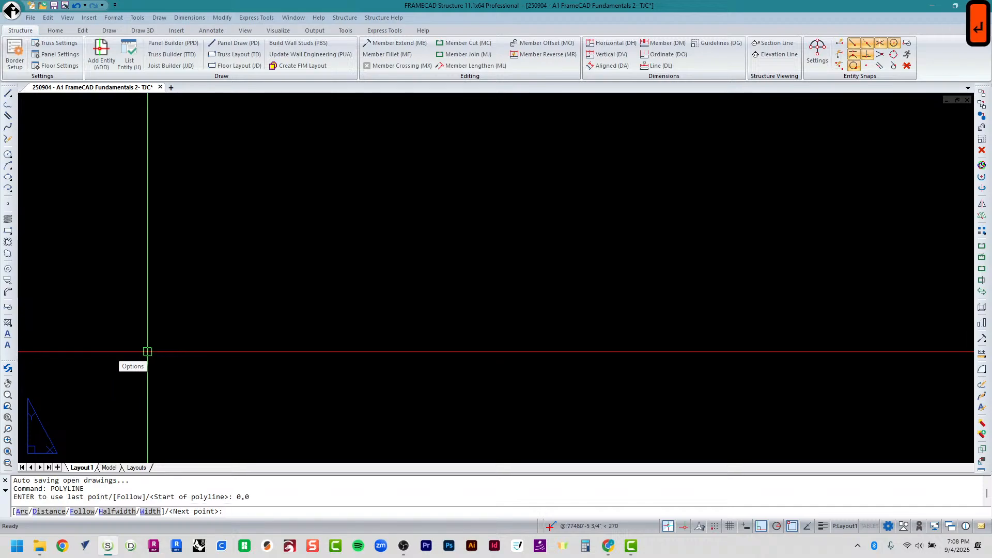
{"action": "middle_click", "coordinate": [401, 275]}
{"action": "middle_click", "coordinate": [402, 274]}
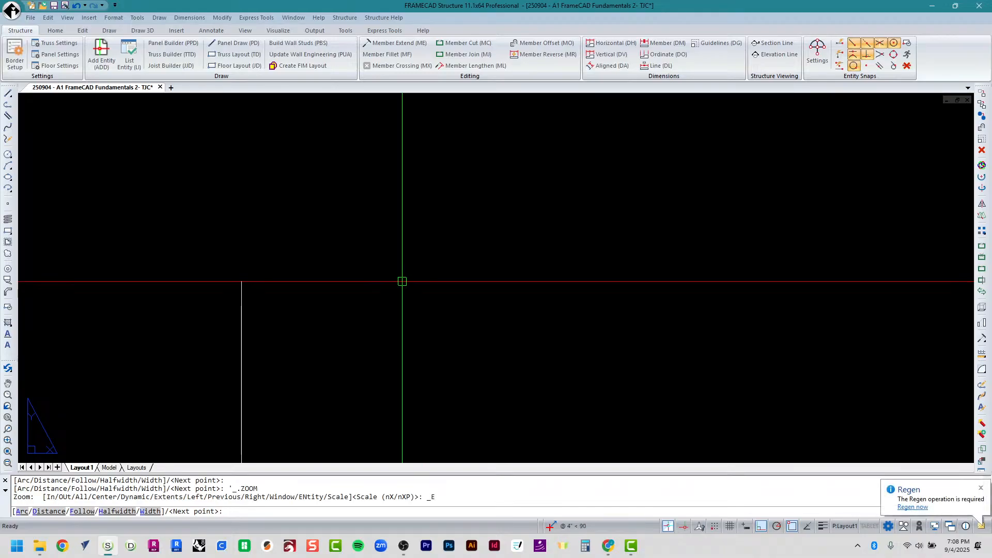
{"action": "scroll", "coordinate": [444, 334], "scroll_direction": "down", "scroll_amount": 3}
{"action": "scroll", "coordinate": [370, 405], "scroll_direction": "up", "scroll_amount": 5}
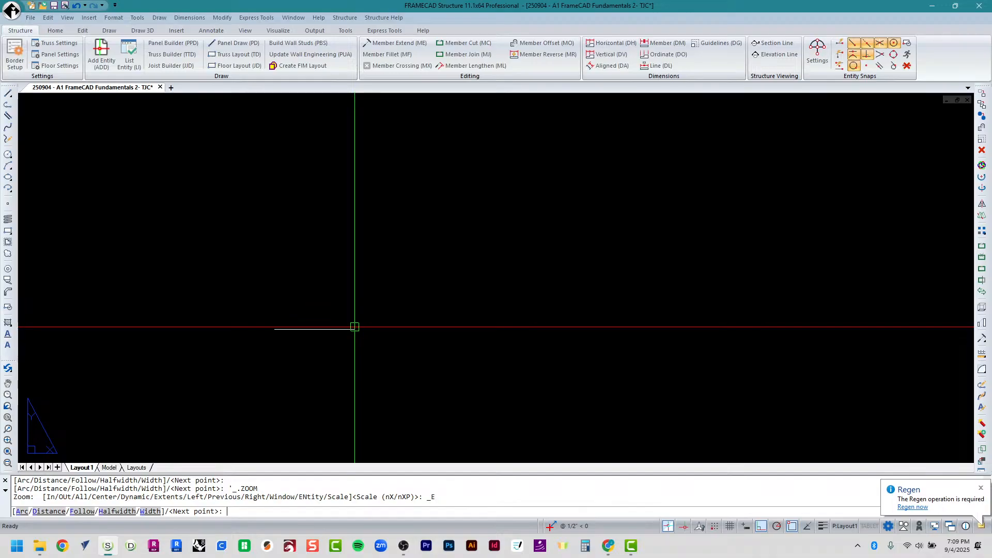
{"action": "type", "text": "8"}
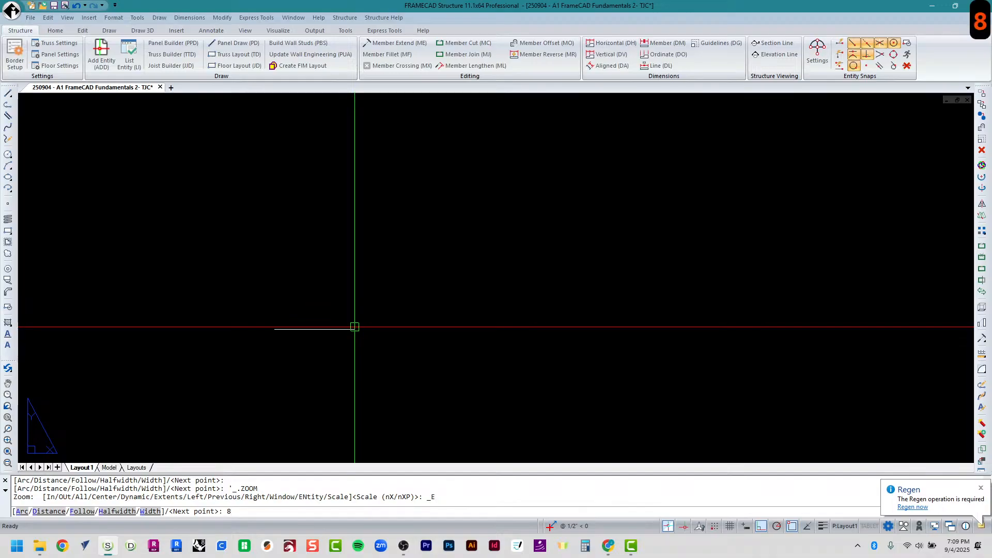
{"action": "type", "text": "'"}
{"action": "key", "text": "Return"}
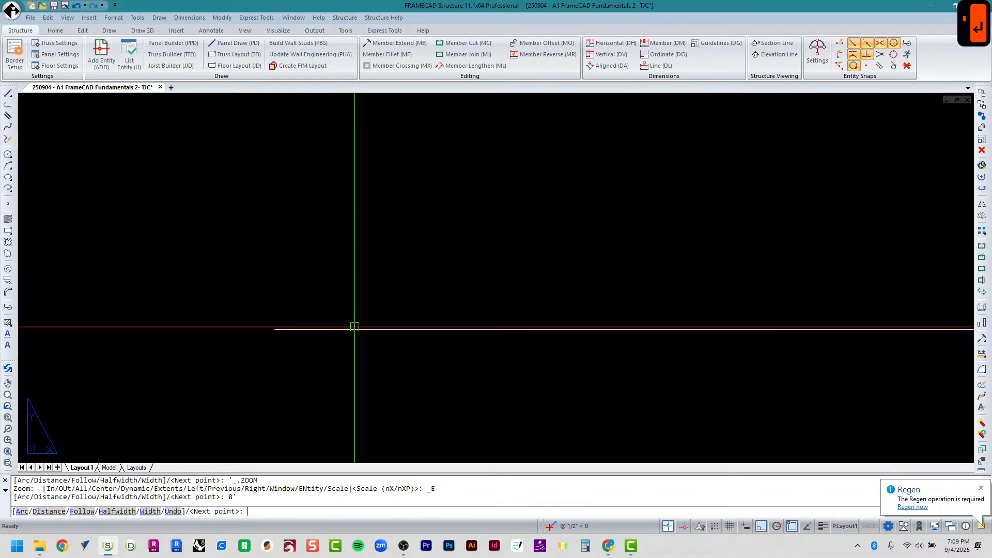
Continue the polyline 4' up, 8' left and 4' down to complete the 8' by 4' rectangle, and end it there.
{"action": "scroll", "coordinate": [342, 337], "scroll_direction": "down", "scroll_amount": 12}
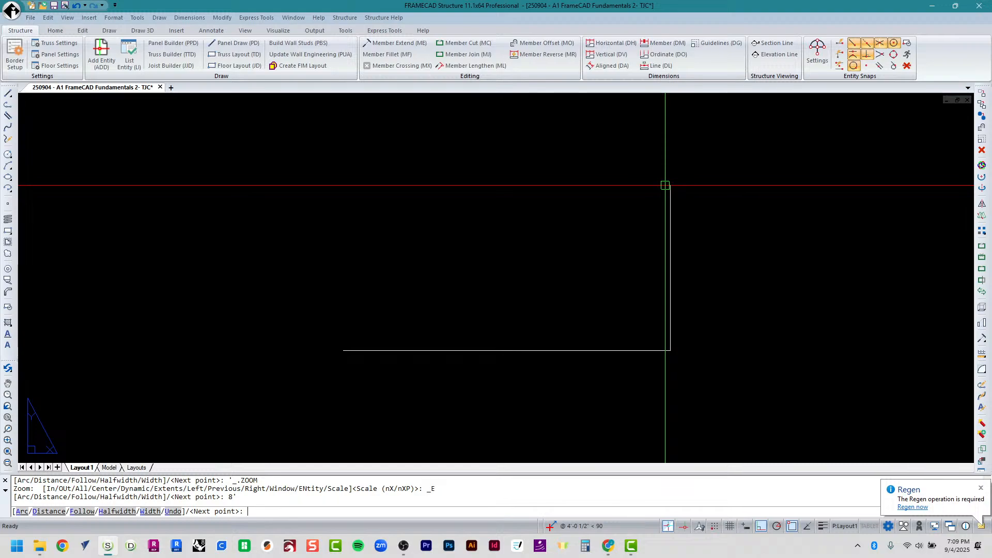
{"action": "type", "text": "4'"}
{"action": "key", "text": "Return"}
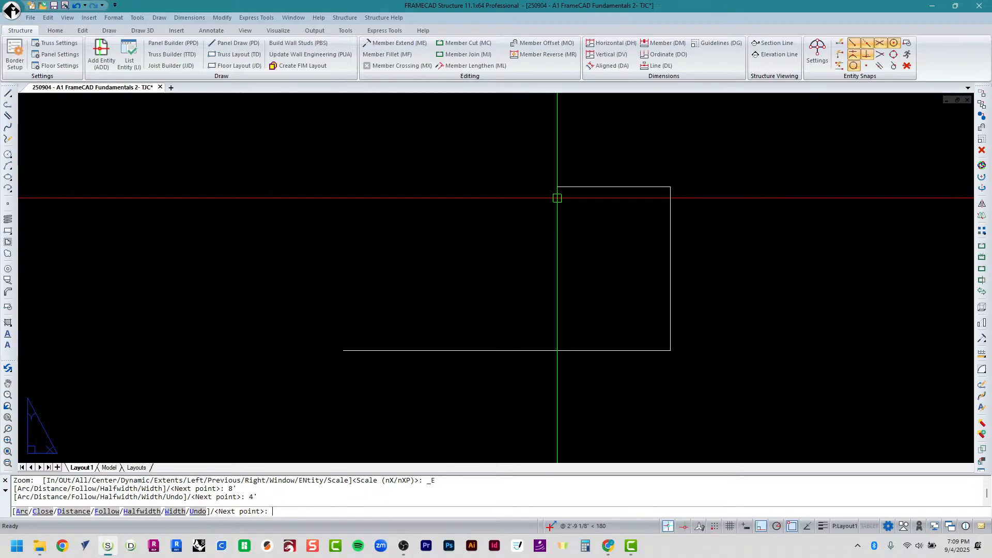
{"action": "type", "text": "8'"}
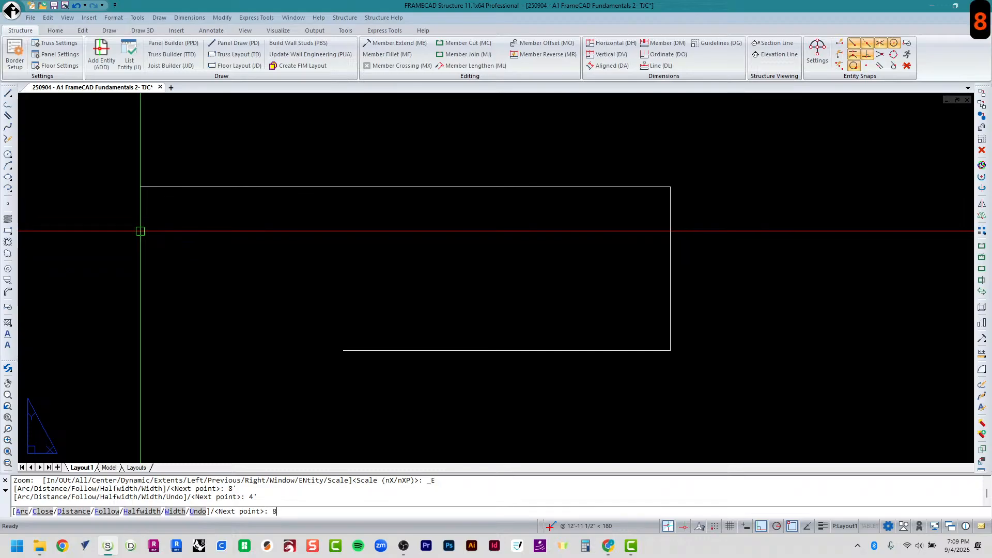
{"action": "key", "text": "Return"}
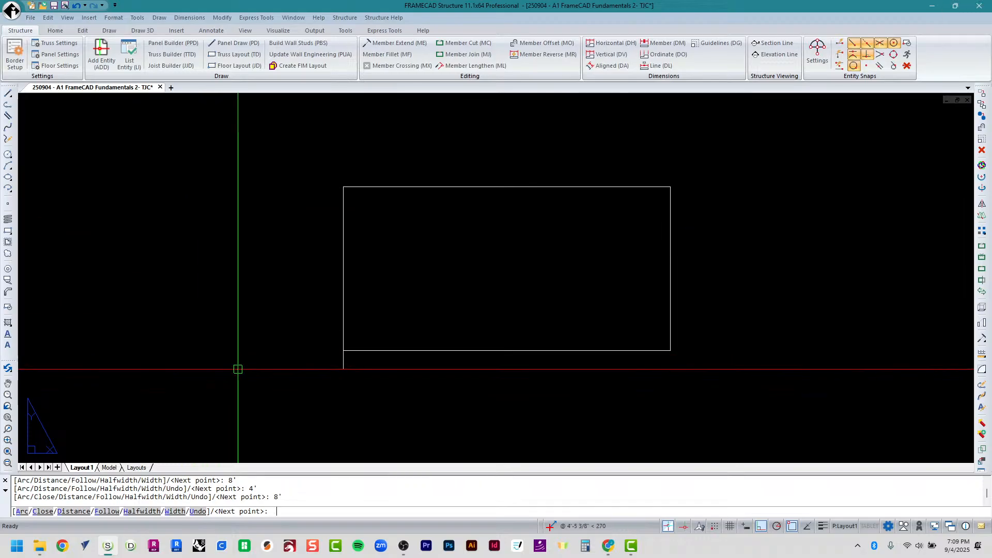
{"action": "type", "text": "4'"}
{"action": "key", "text": "Return"}
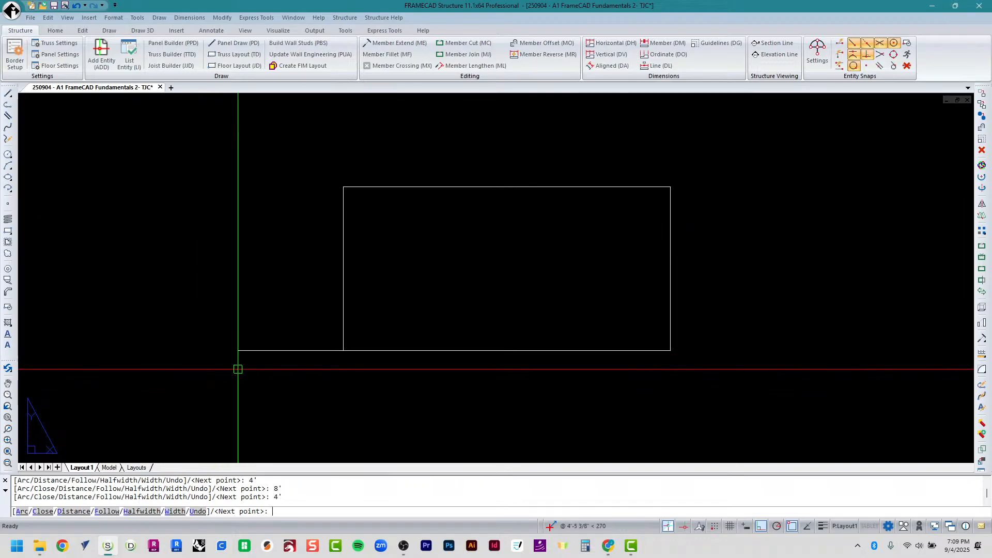
{"action": "key", "text": "Escape"}
{"action": "key", "text": "Escape"}
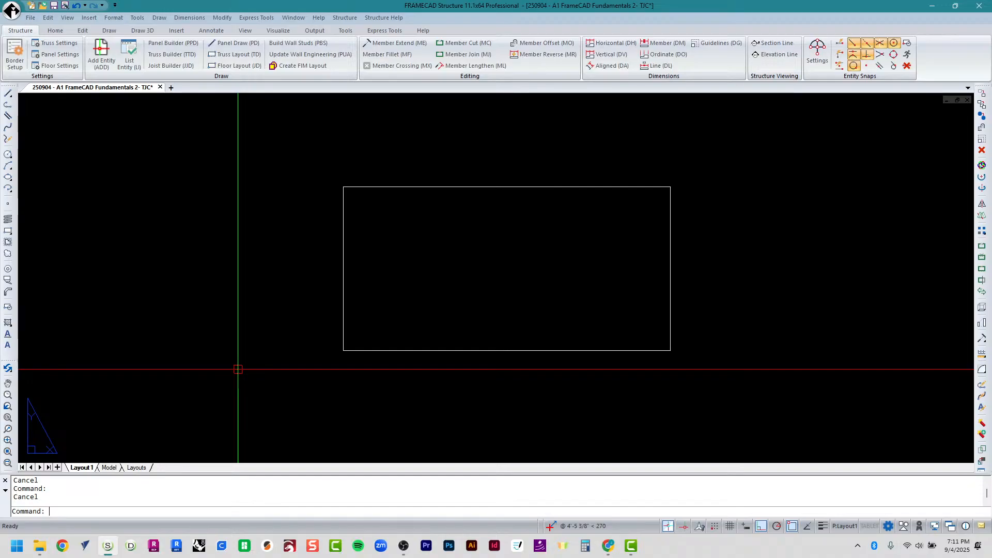
Offset the rectangular polyline 4" inward.
{"action": "type", "text": "offset"}
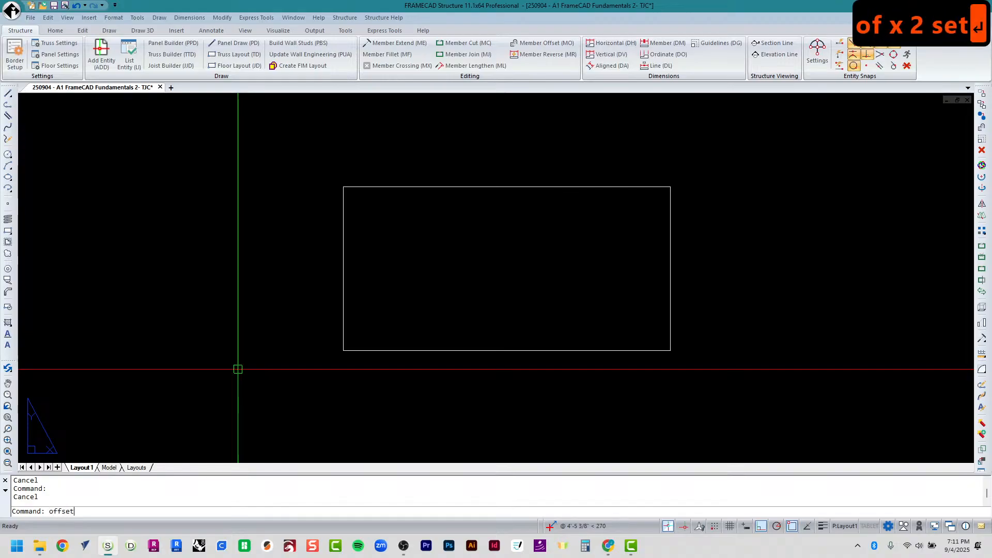
{"action": "key", "text": "Return"}
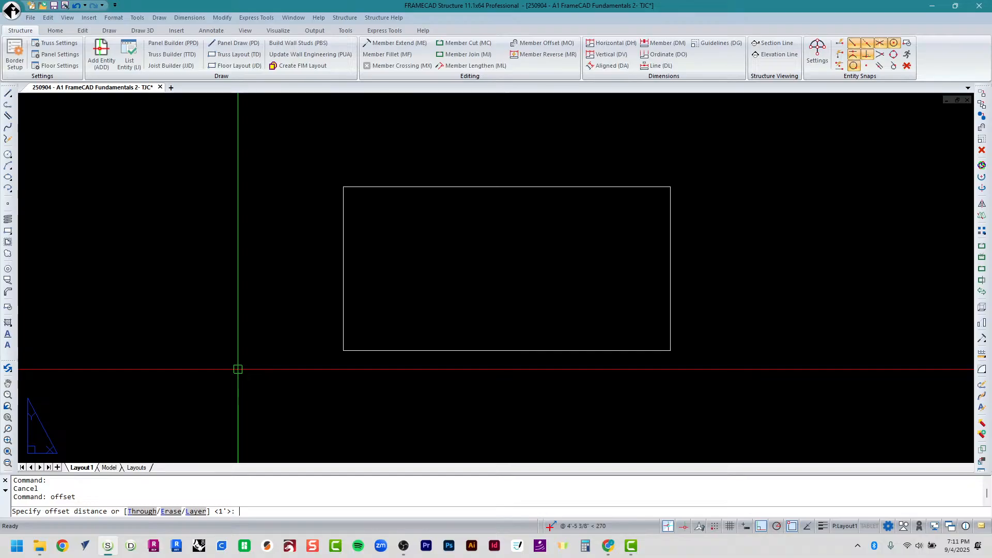
{"action": "type", "text": "4"}
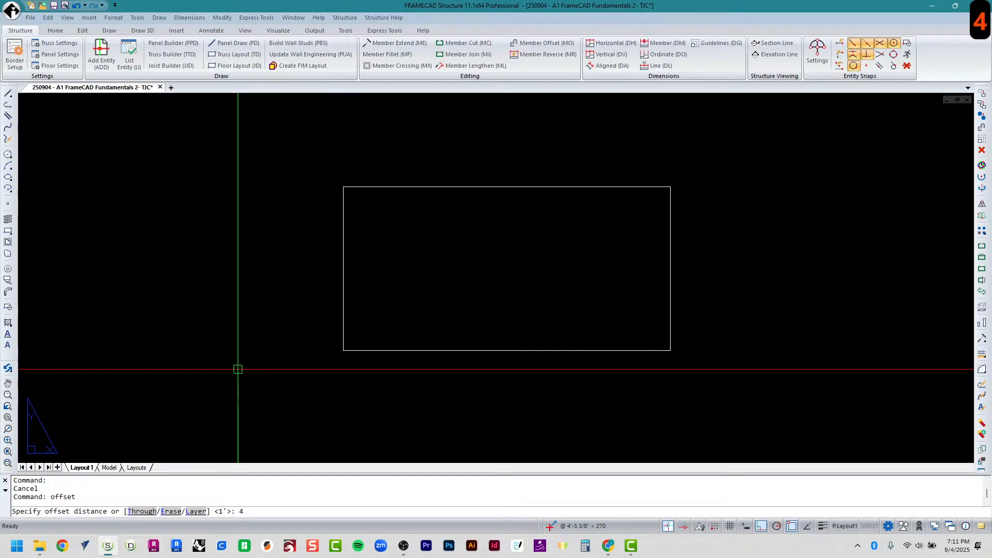
{"action": "type", "text": "\""}
{"action": "key", "text": "Return"}
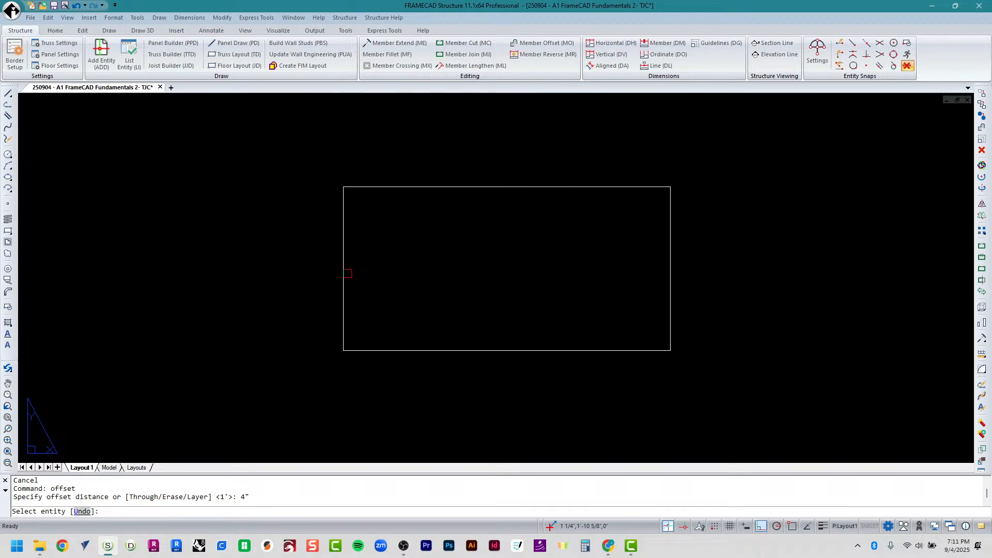
{"action": "left_click", "coordinate": [343, 269]}
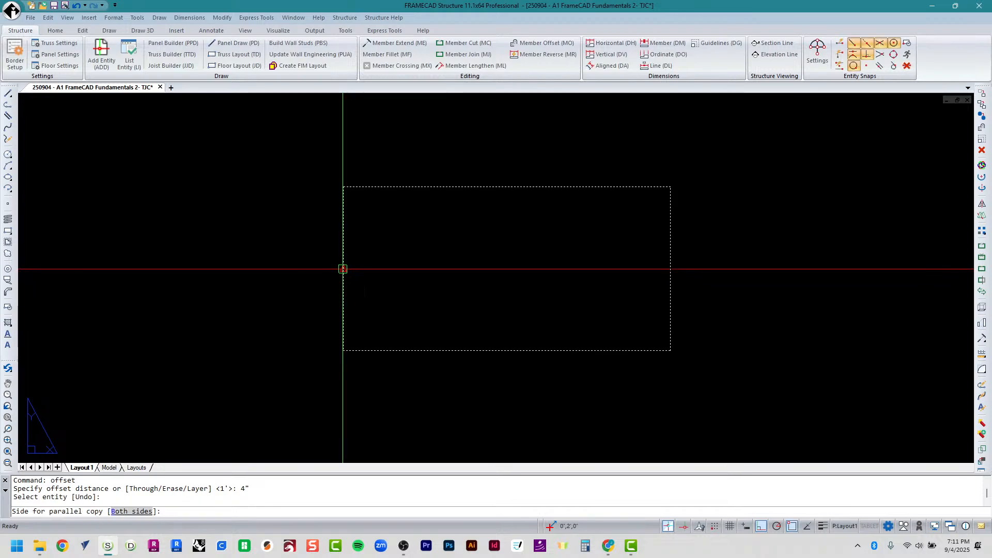
{"action": "left_click", "coordinate": [409, 250]}
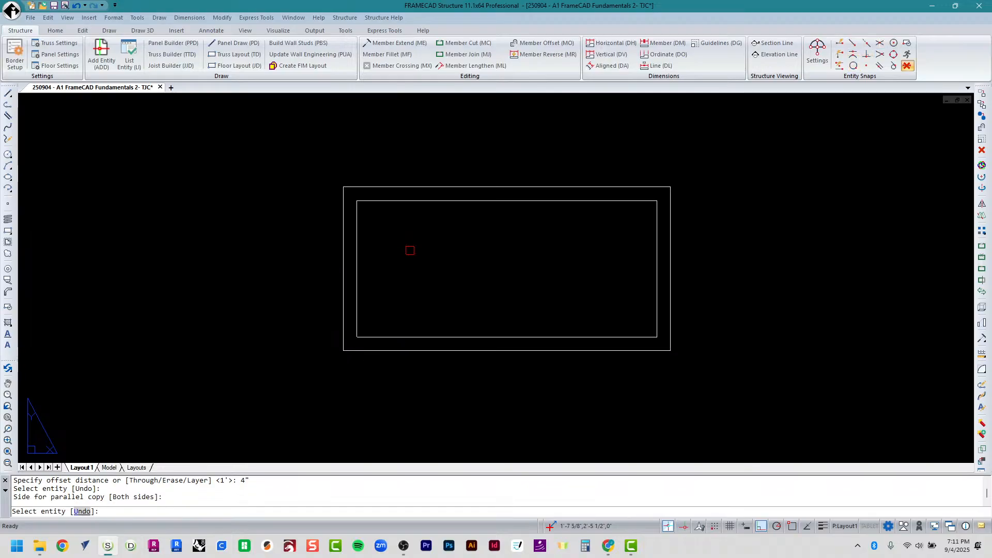
{"action": "key", "text": "Return"}
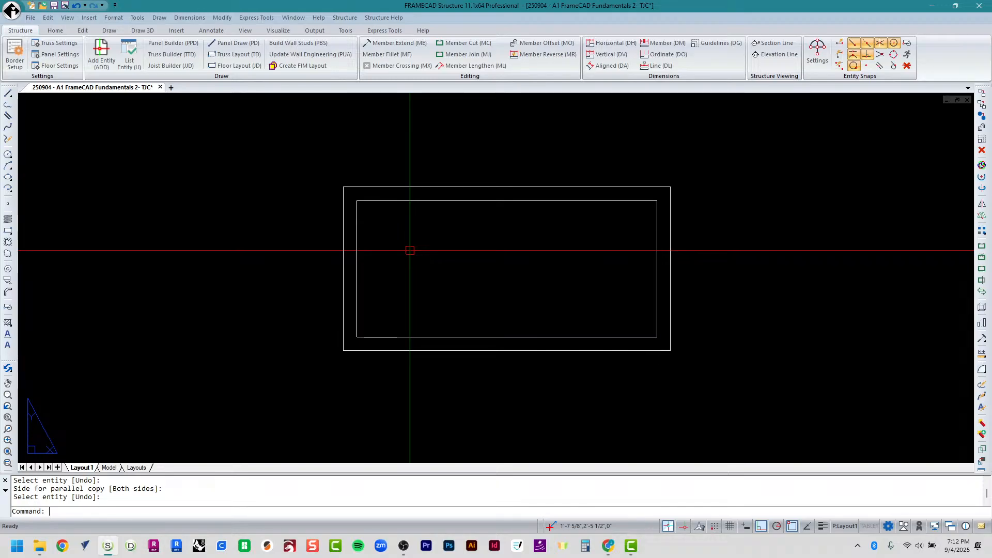
Draw a 4" radius circle centred on the inner rectangle's lower-left corner, reaching perpendicular to the outer rectangle's left edge.
{"action": "type", "text": "circle"}
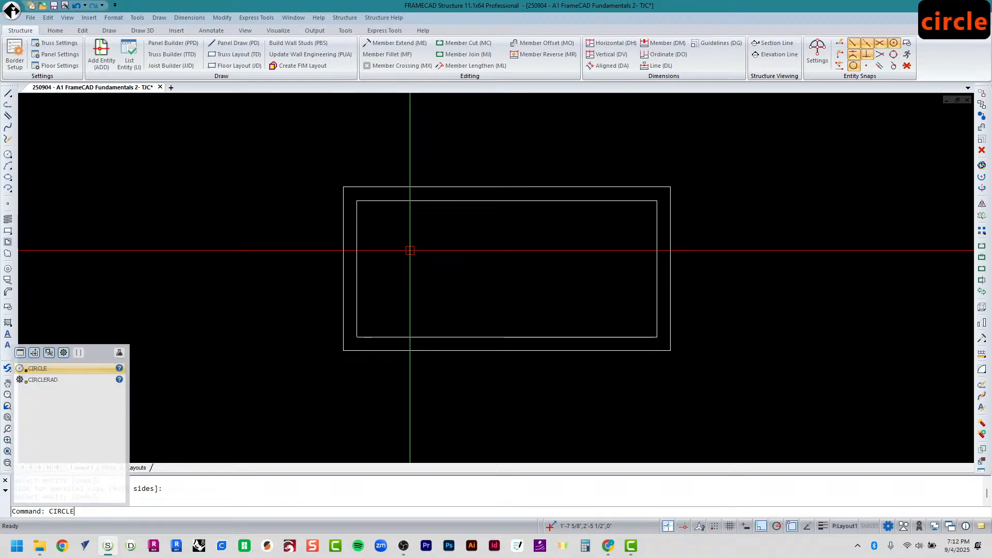
{"action": "key", "text": "Return"}
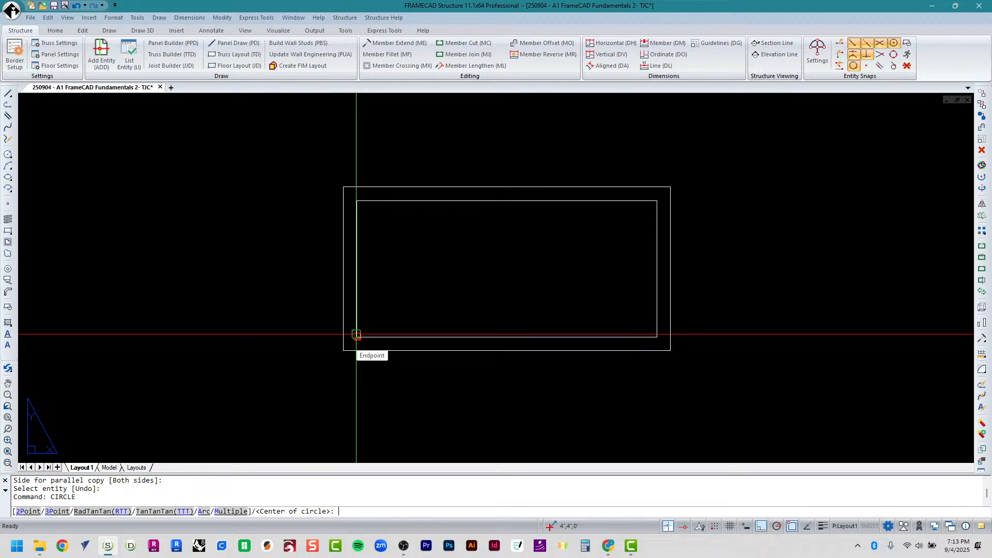
{"action": "left_click", "coordinate": [356, 334]}
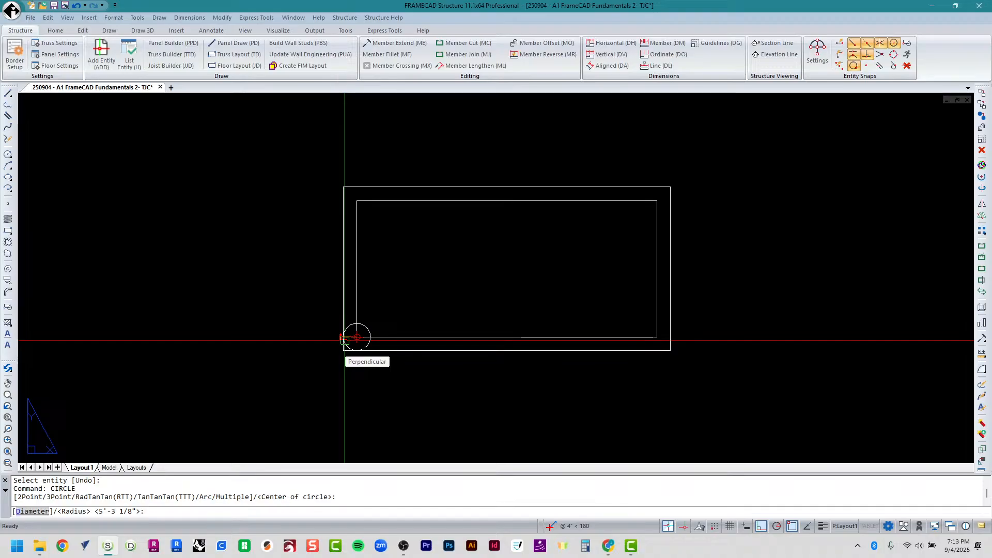
{"action": "left_click", "coordinate": [345, 339]}
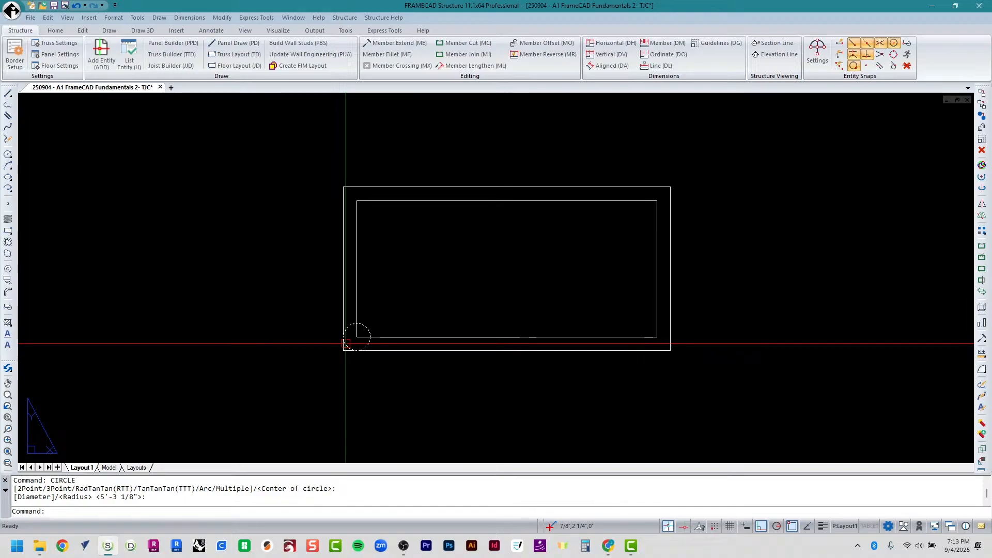
Copy the circle from its centre at the inner rectangle's lower-left corner to the inner rectangle's upper-left corner.
{"action": "type", "text": "COPY"}
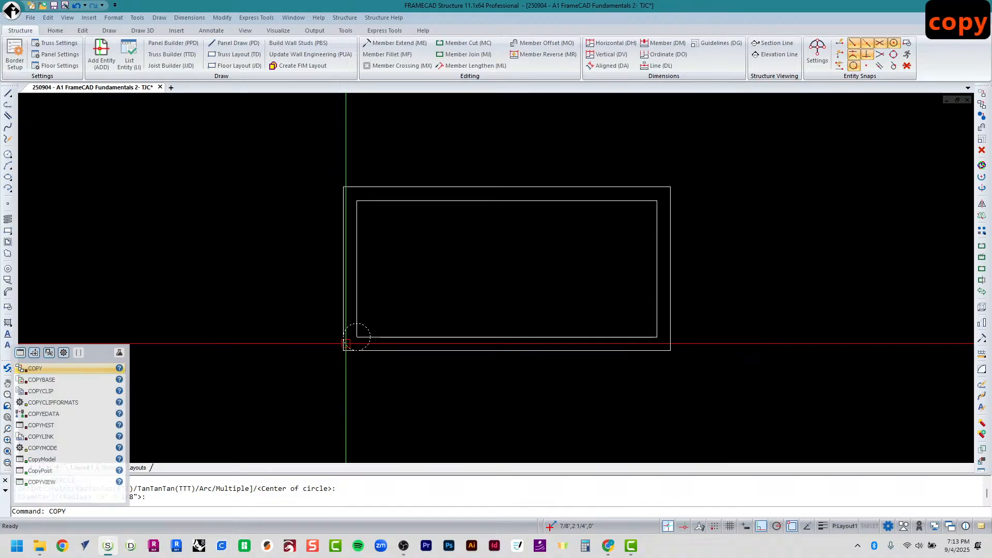
{"action": "key", "text": "Return"}
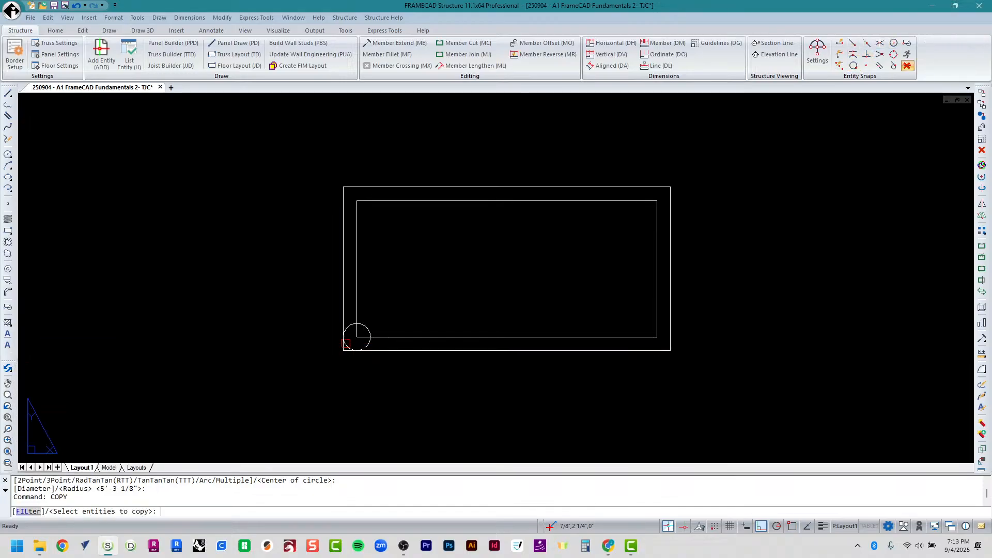
{"action": "left_click", "coordinate": [367, 330]}
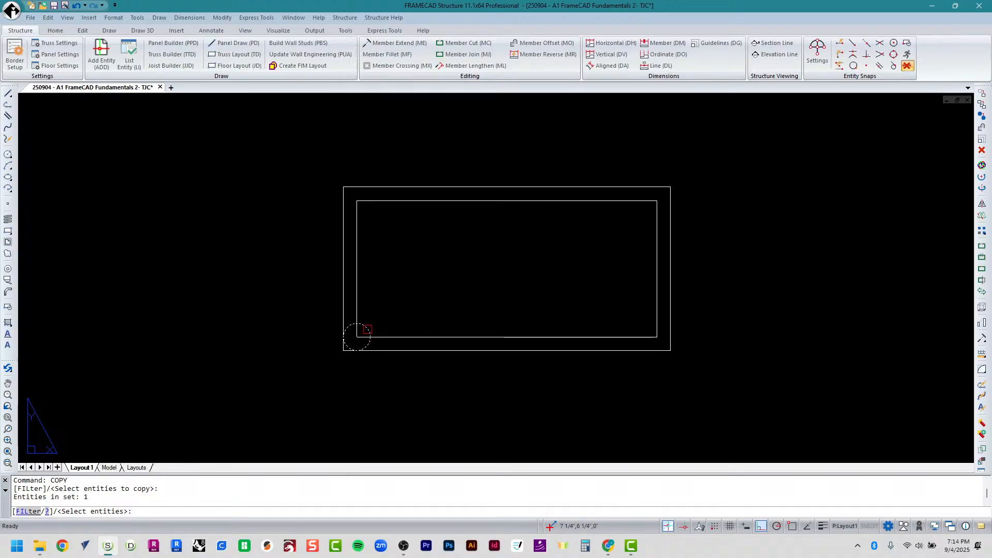
{"action": "key", "text": "Return"}
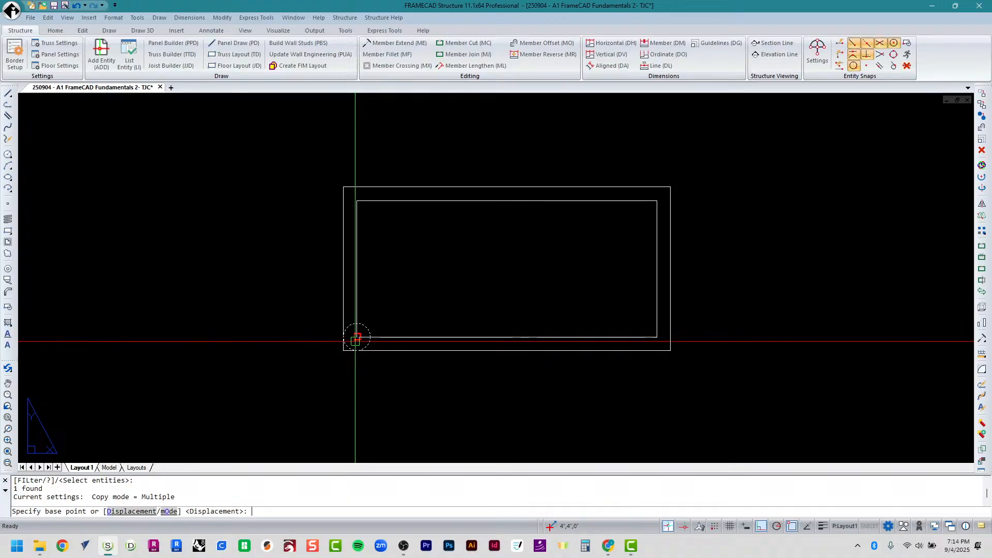
{"action": "left_click", "coordinate": [357, 338]}
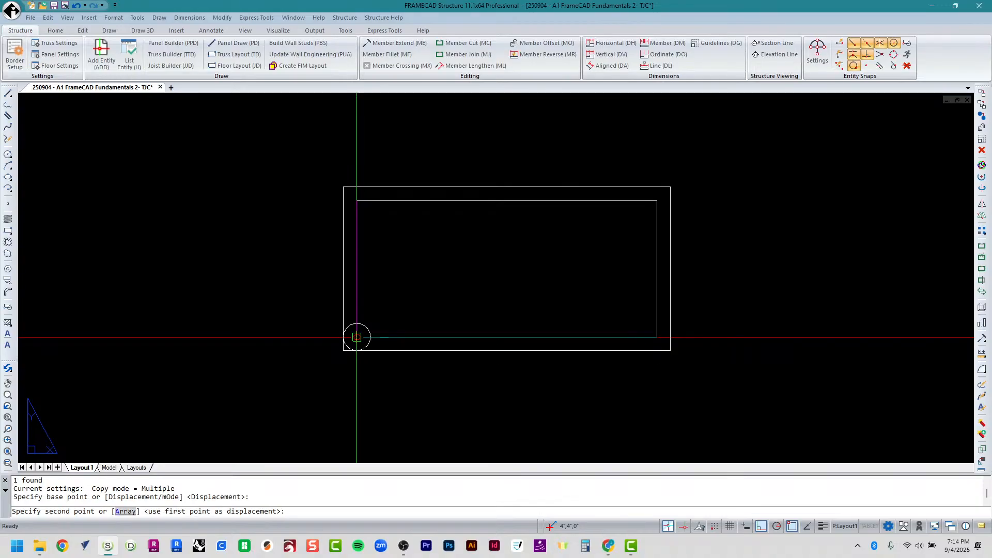
{"action": "left_click", "coordinate": [357, 200]}
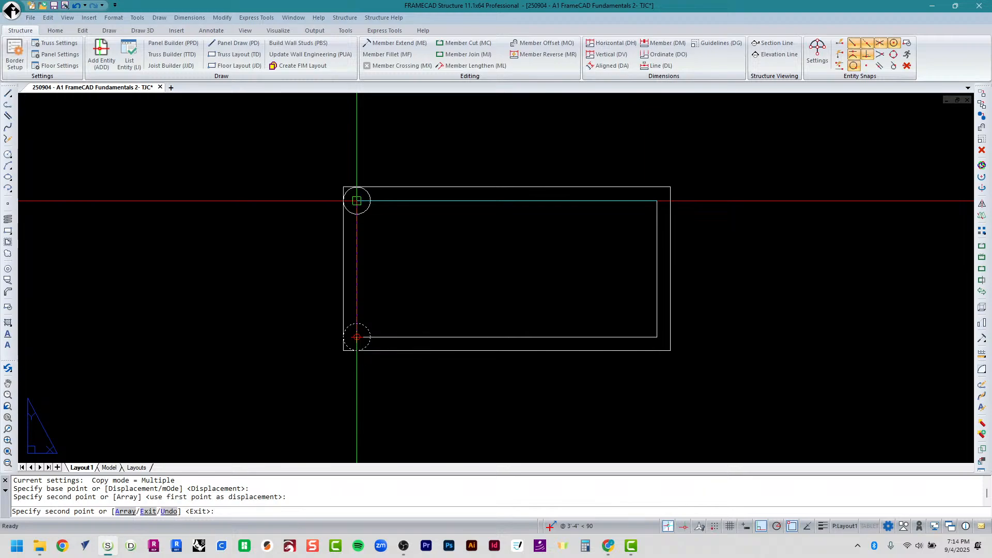
{"action": "key", "text": "Escape"}
{"action": "key", "text": "Escape"}
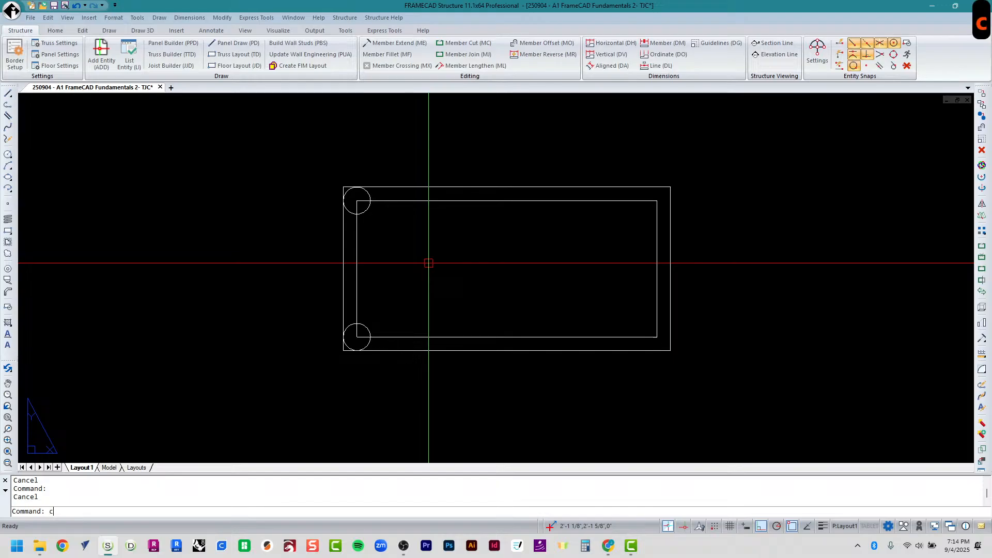
Copy the two left corner circles together from the inner rectangle's lower-left corner to its lower-right corner.
{"action": "type", "text": "copy"}
{"action": "key", "text": "Return"}
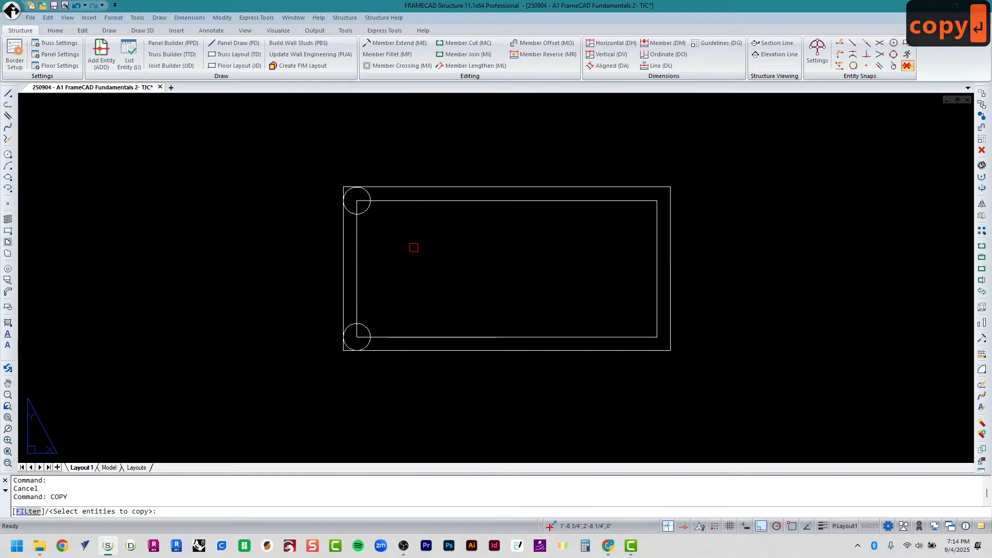
{"action": "left_click", "coordinate": [368, 207]}
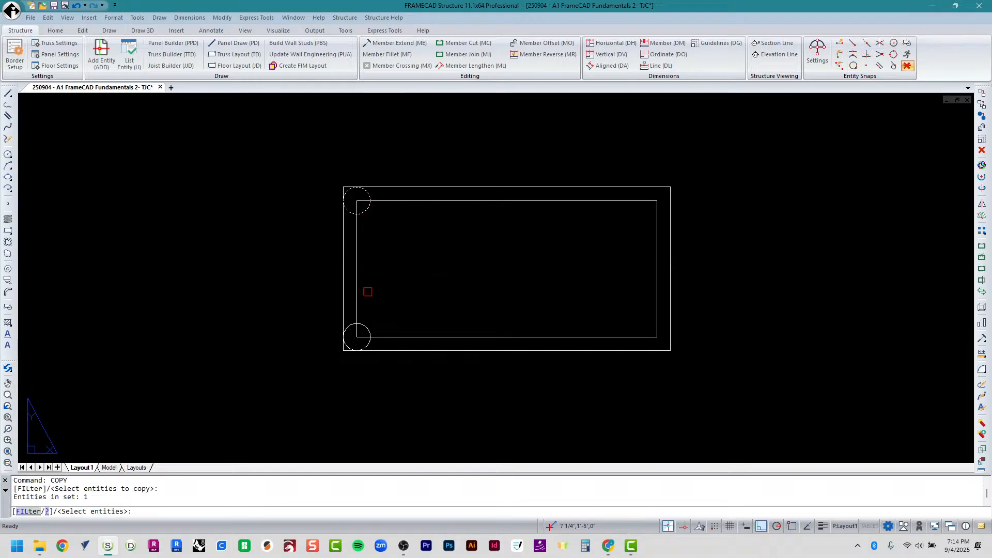
{"action": "left_click", "coordinate": [364, 326]}
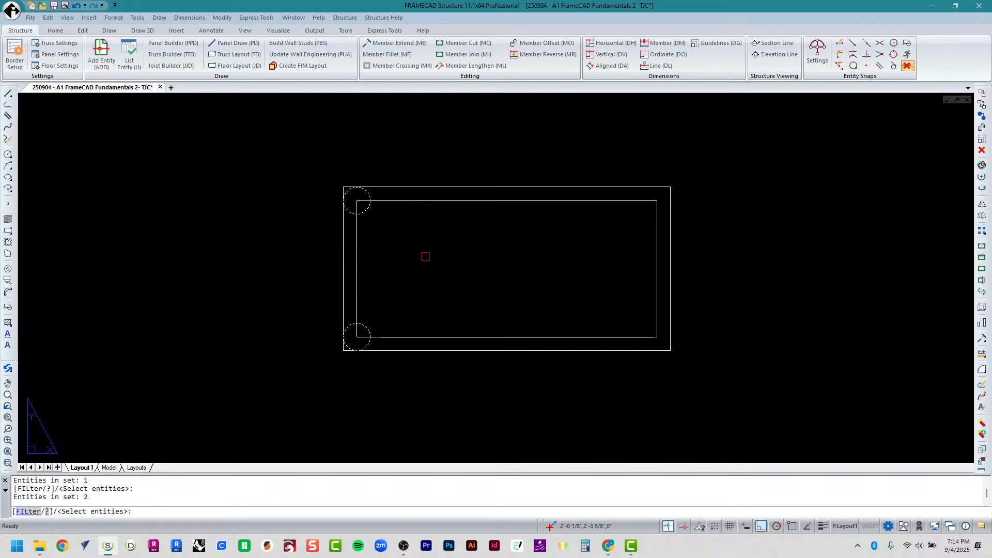
{"action": "key", "text": "Return"}
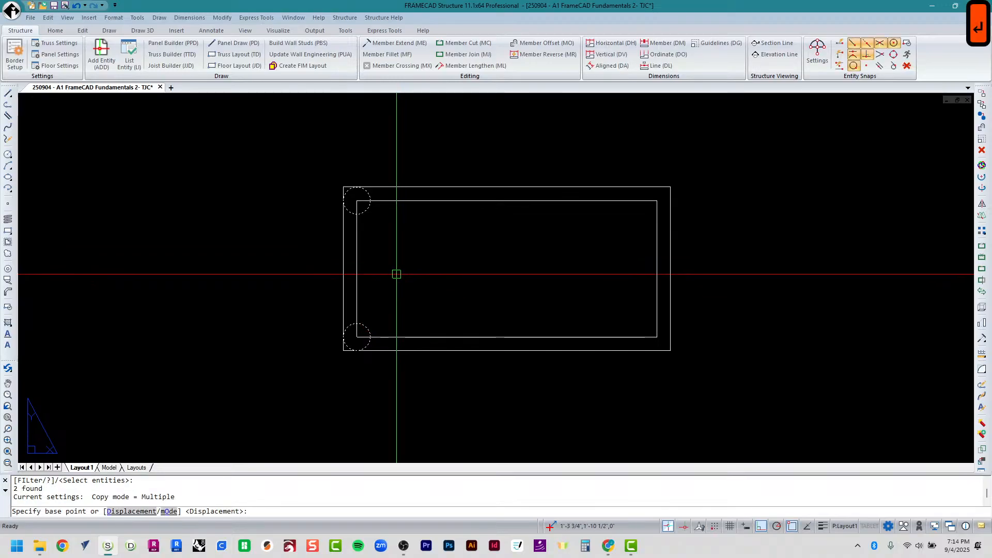
{"action": "left_click", "coordinate": [357, 337]}
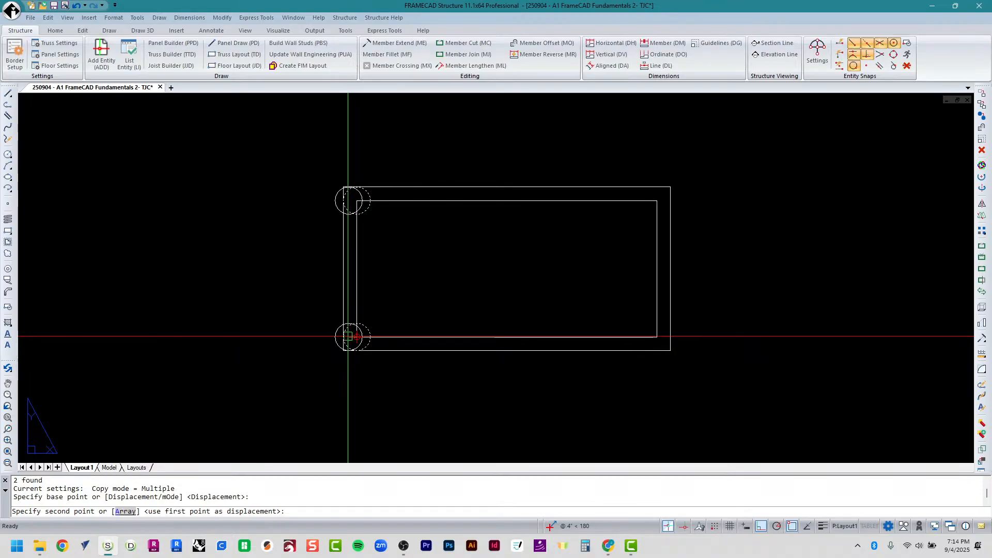
{"action": "left_click", "coordinate": [656, 337]}
{"action": "key", "text": "Return"}
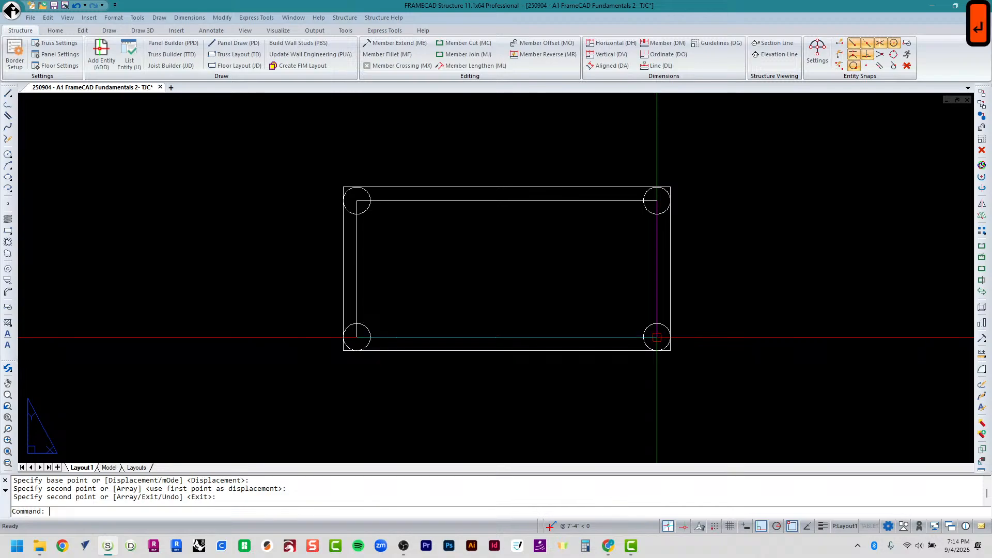
{"action": "key", "text": "Escape"}
{"action": "key", "text": "Escape"}
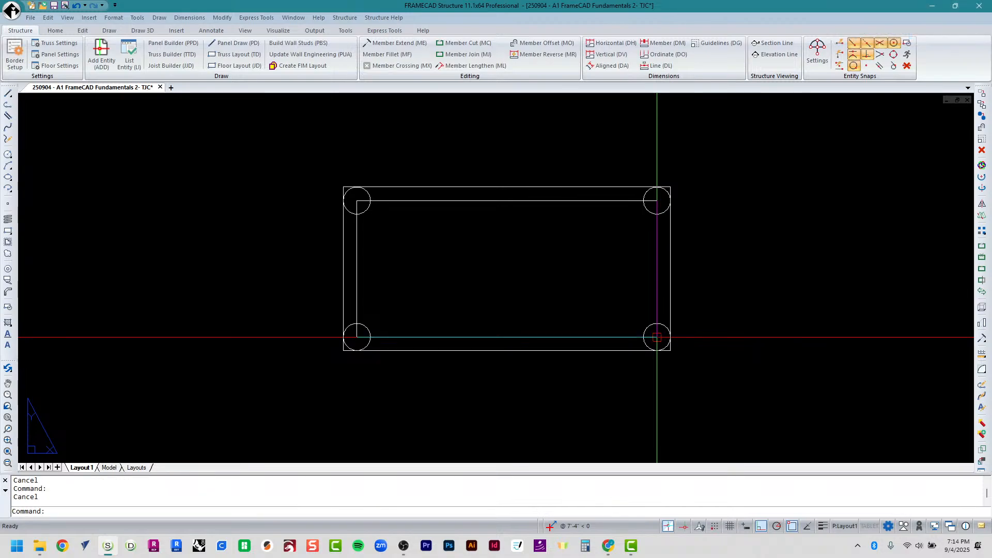
Draw a vertical line from the midpoint of the outer rectangle's top edge to the midpoint of its bottom edge.
{"action": "type", "text": "line"}
{"action": "key", "text": "Return"}
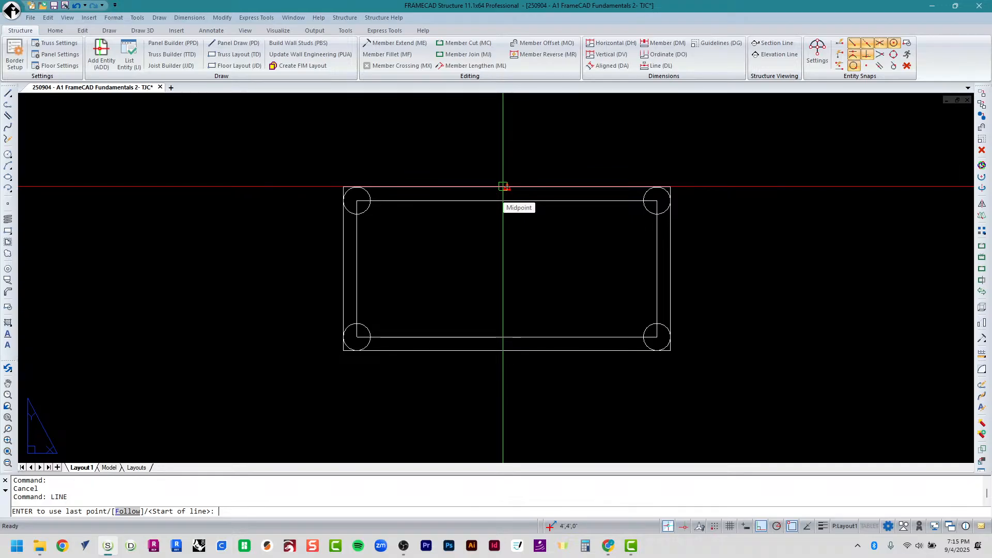
{"action": "left_click", "coordinate": [505, 186]}
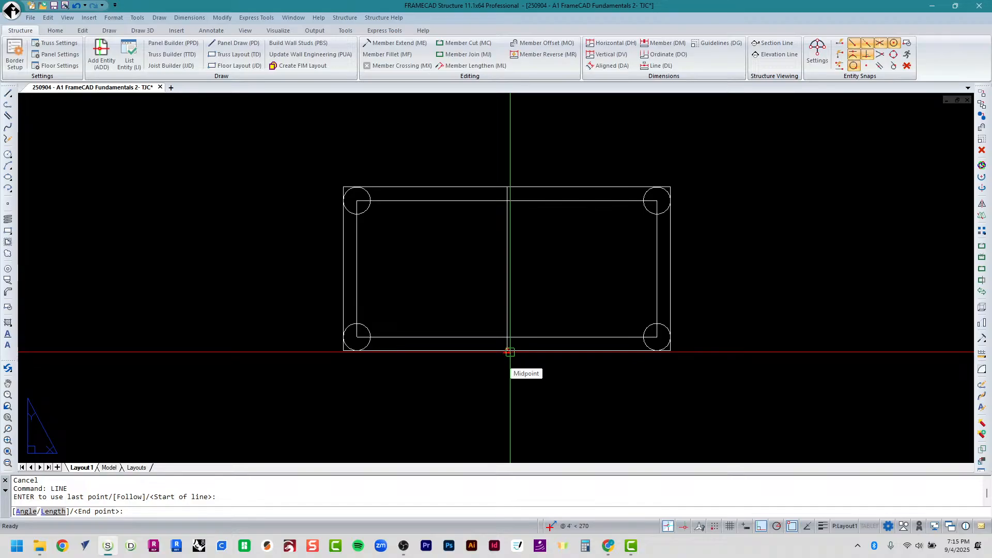
{"action": "left_click", "coordinate": [510, 352]}
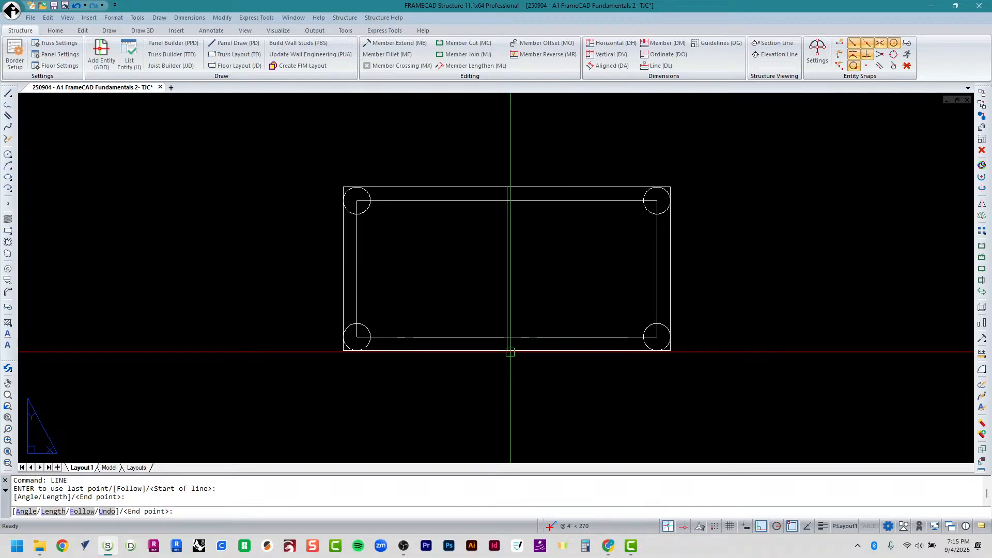
{"action": "key", "text": "Return"}
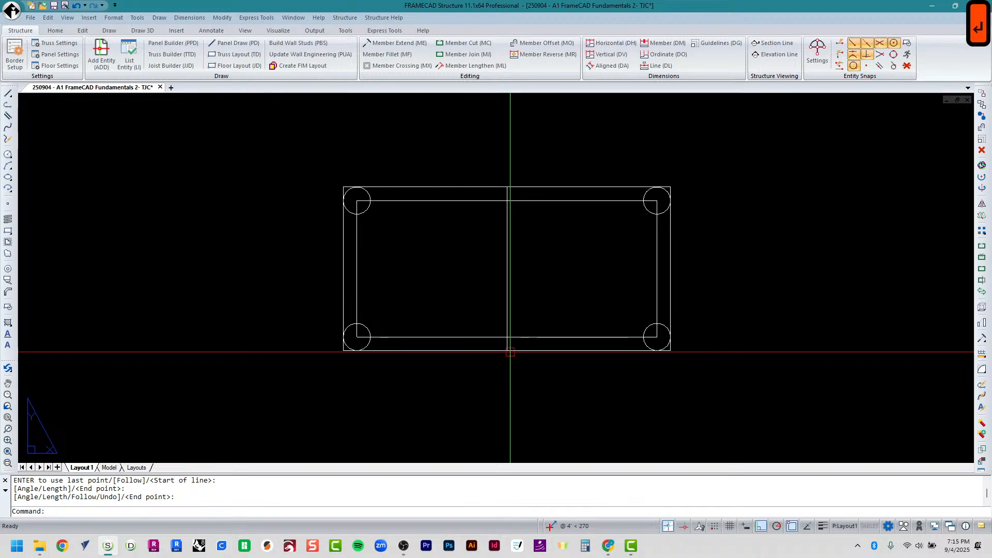
{"action": "key", "text": "Escape"}
{"action": "key", "text": "Escape"}
{"action": "key", "text": "Escape"}
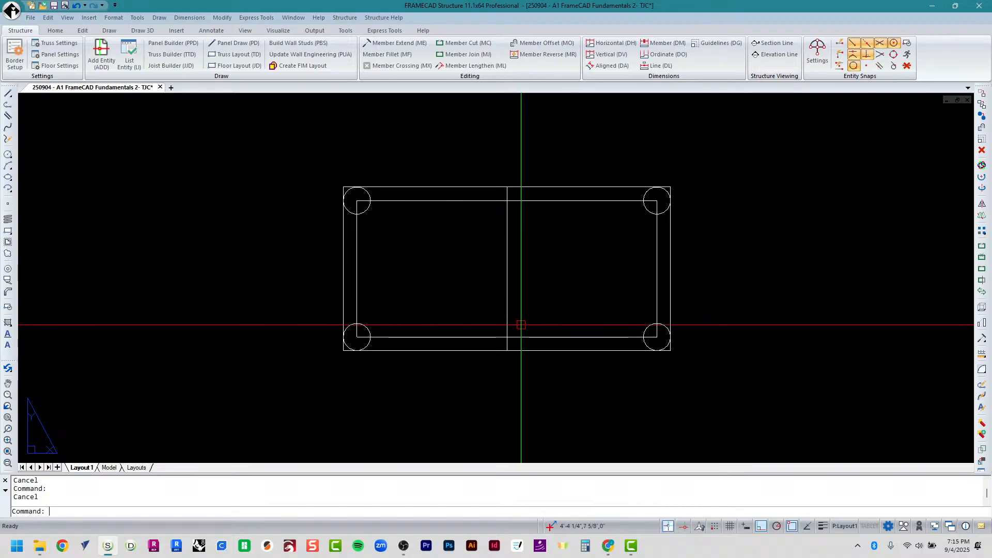
Draw a closed block letter T outline as an orthogonal polyline near the left side of the inner rectangle.
{"action": "middle_click", "coordinate": [519, 299]}
{"action": "middle_click", "coordinate": [519, 299]}
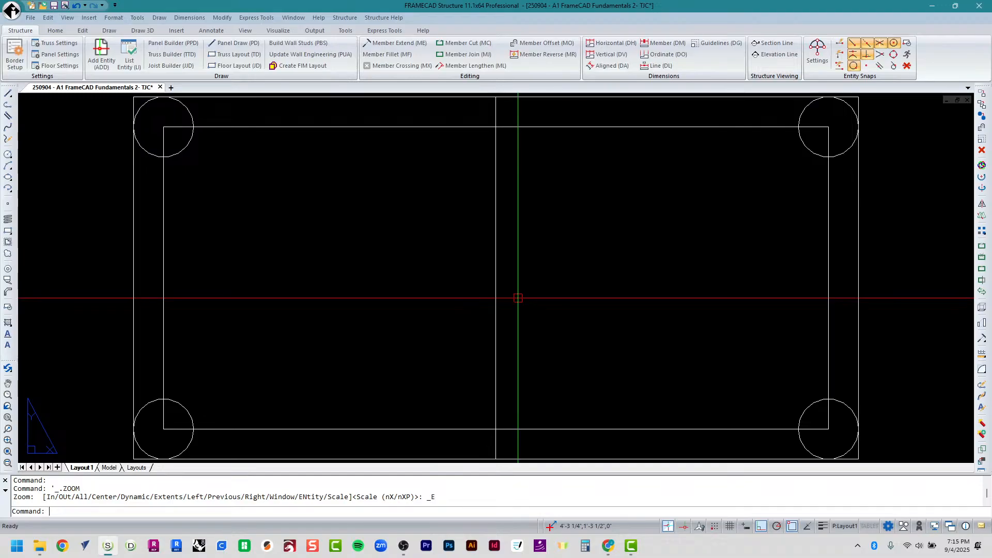
{"action": "scroll", "coordinate": [519, 298], "scroll_direction": "down", "scroll_amount": 1}
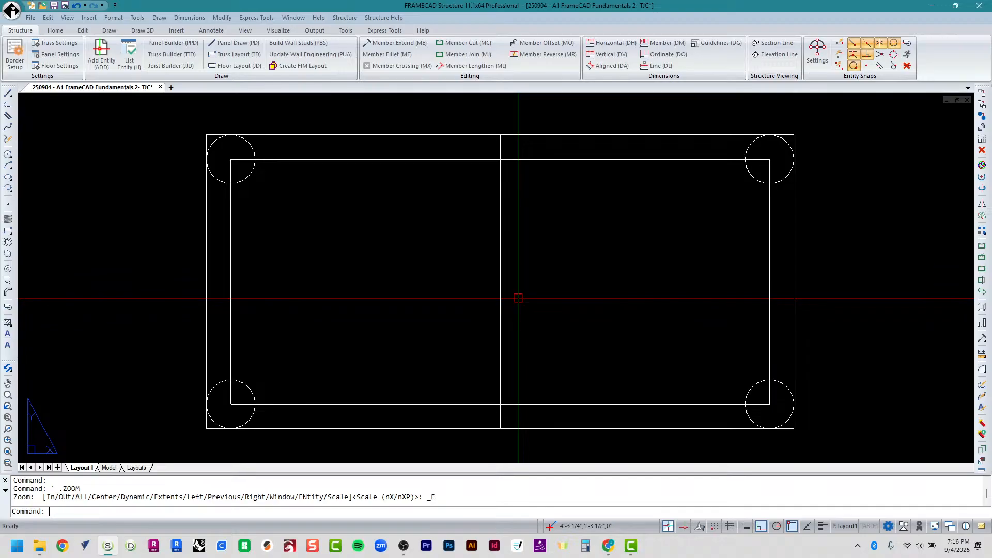
{"action": "type", "text": "polyline"}
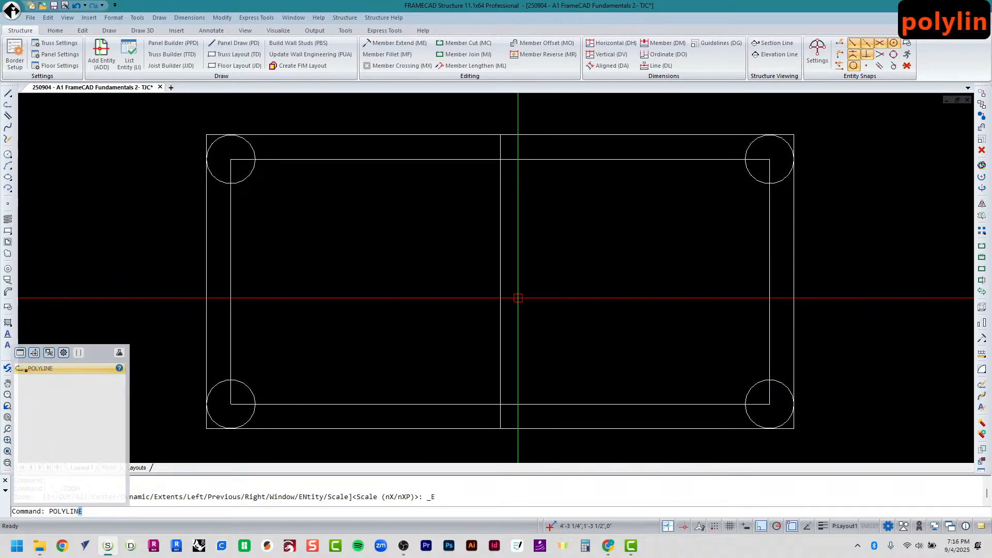
{"action": "key", "text": "Return"}
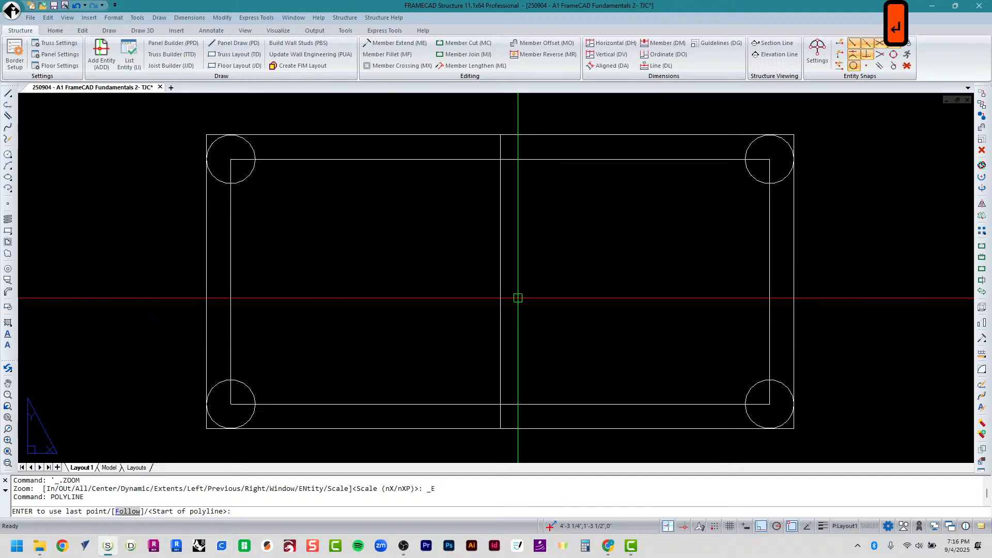
{"action": "left_click", "coordinate": [269, 204]}
{"action": "left_click", "coordinate": [393, 204]}
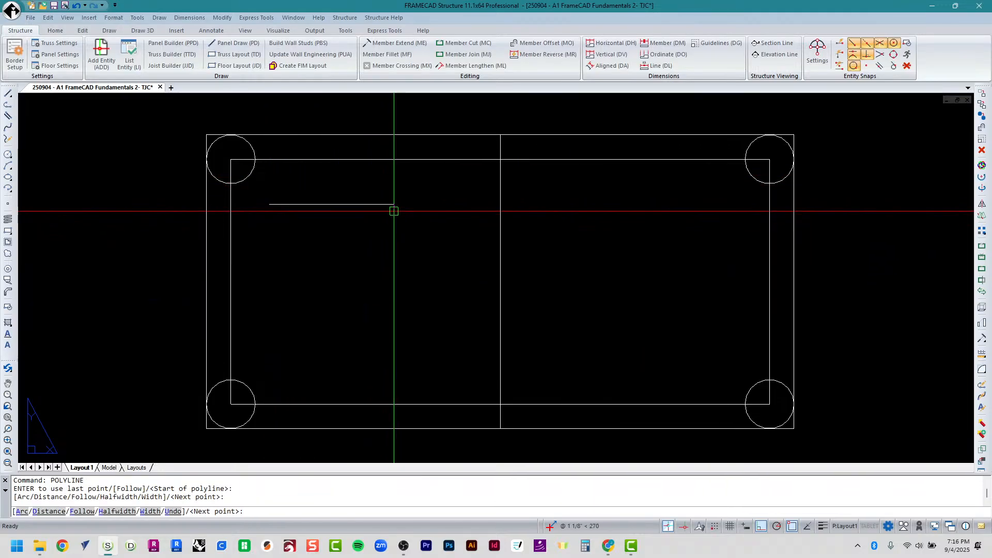
{"action": "left_click", "coordinate": [342, 234]}
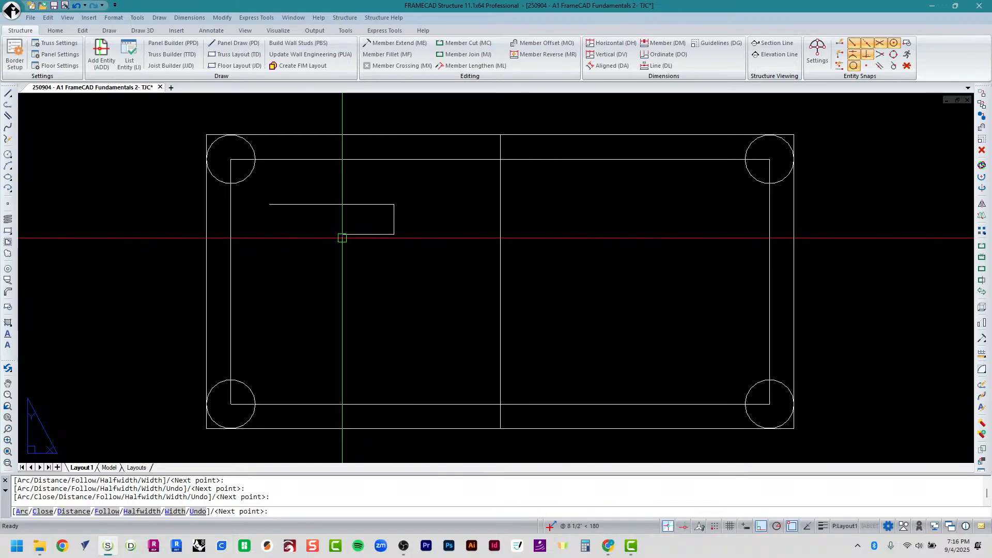
{"action": "left_click", "coordinate": [342, 352]}
{"action": "left_click", "coordinate": [308, 352]}
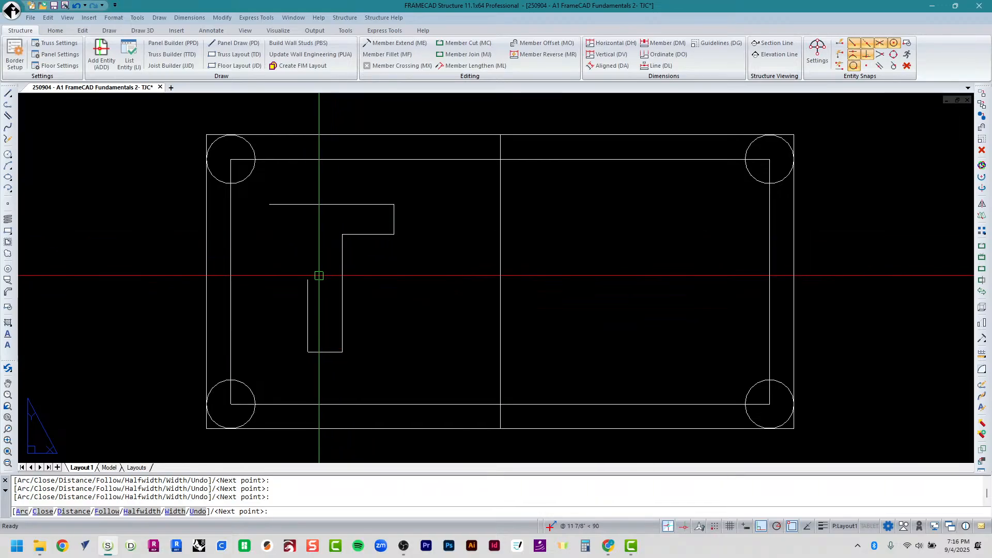
{"action": "left_click", "coordinate": [308, 234]}
{"action": "left_click", "coordinate": [268, 235]}
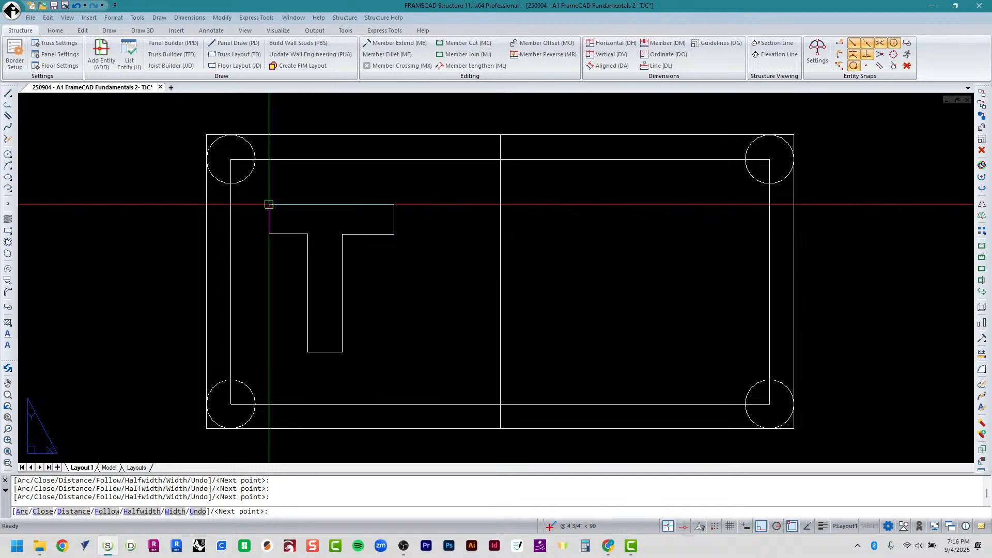
{"action": "left_click", "coordinate": [269, 204]}
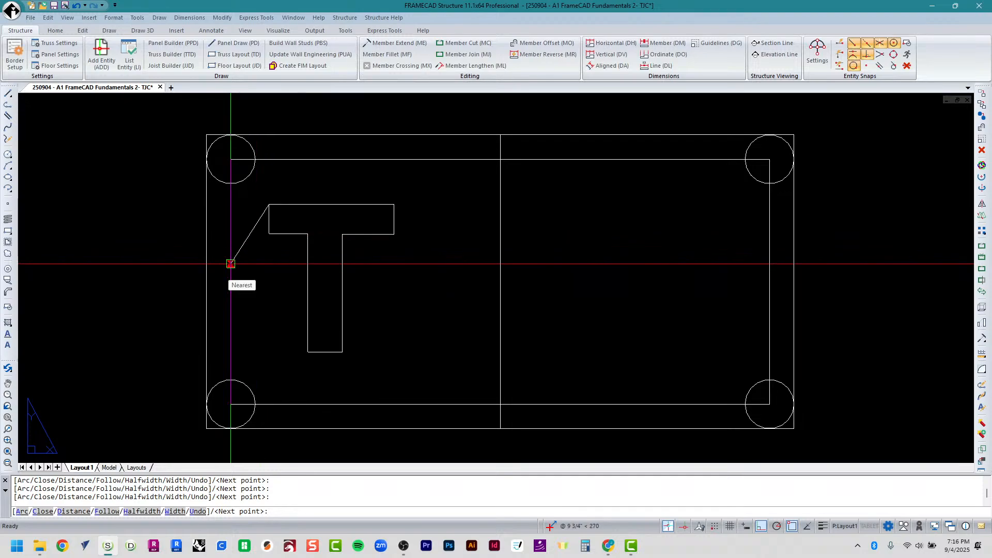
{"action": "key", "text": "Return"}
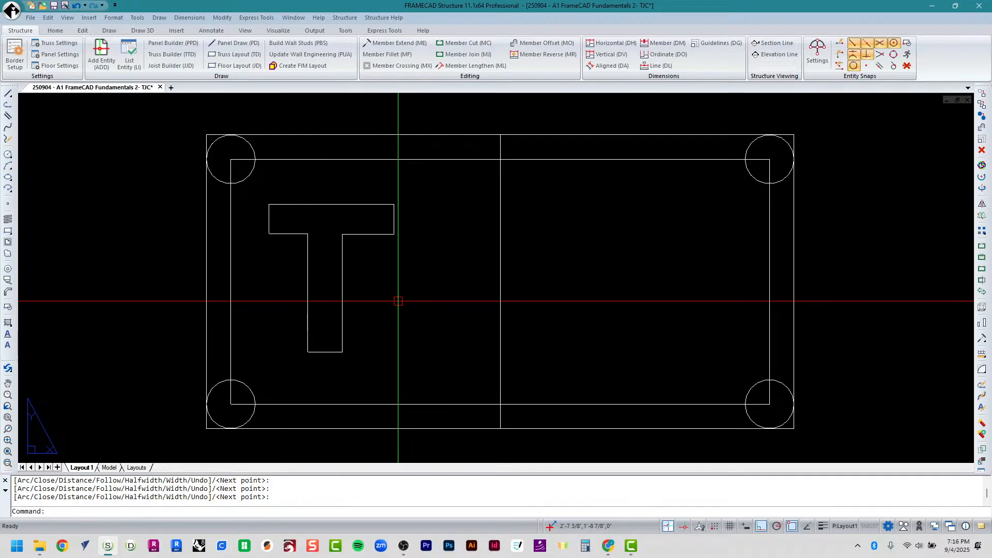
Start a block letter E polyline between the T and the centre line, drawing its top edge, back, bottom edge and lower arm's end.
{"action": "key", "text": "Return"}
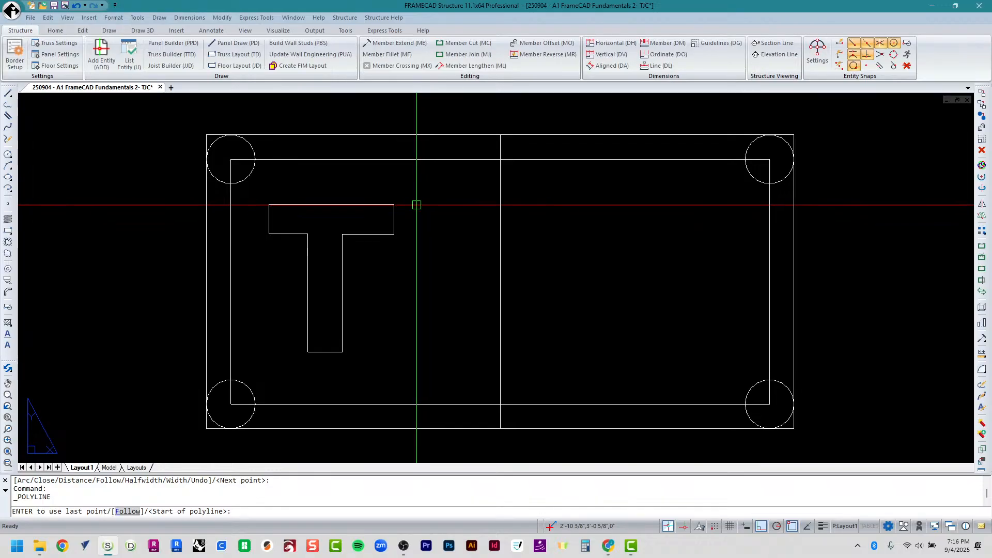
{"action": "left_click", "coordinate": [487, 202]}
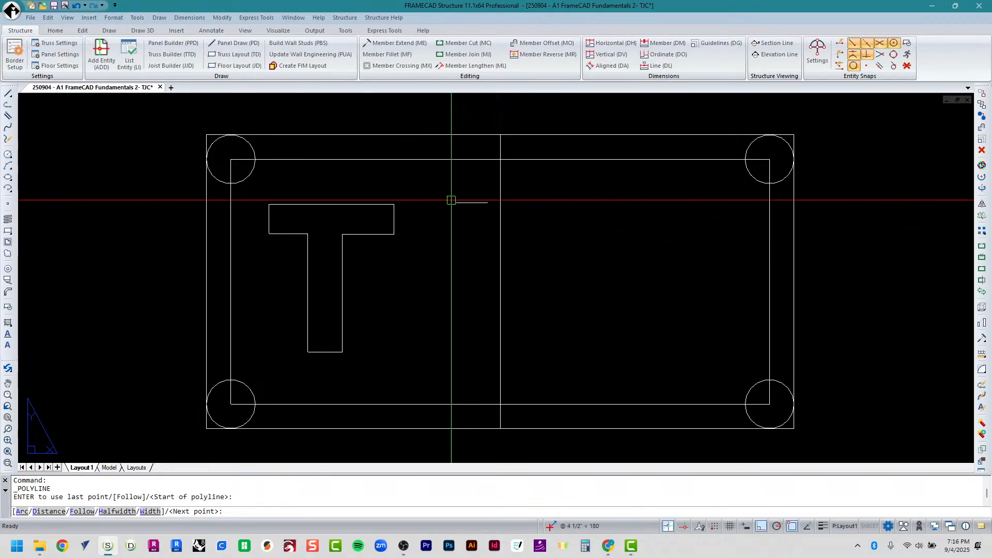
{"action": "left_click", "coordinate": [407, 200]}
{"action": "left_click", "coordinate": [407, 353]}
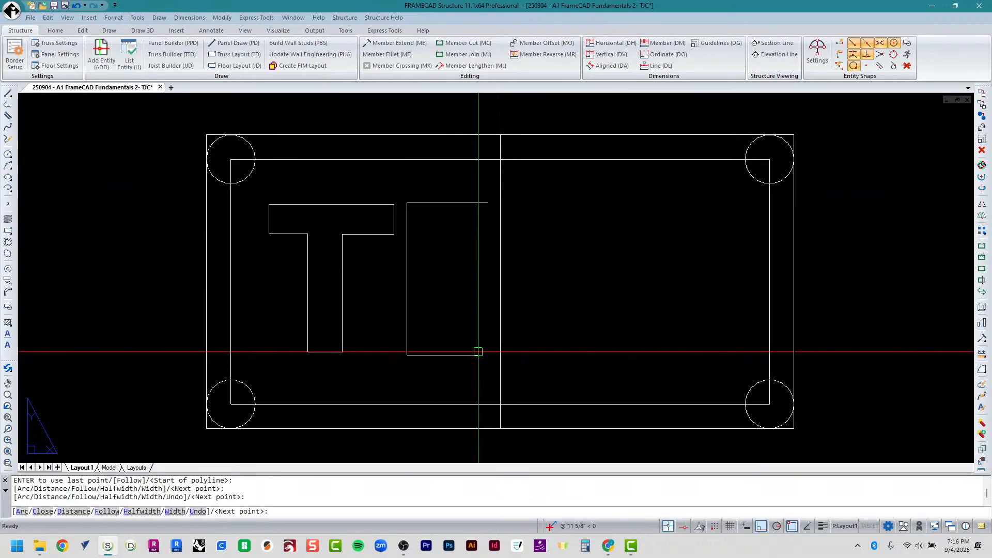
{"action": "left_click", "coordinate": [484, 355]}
{"action": "left_click", "coordinate": [484, 319]}
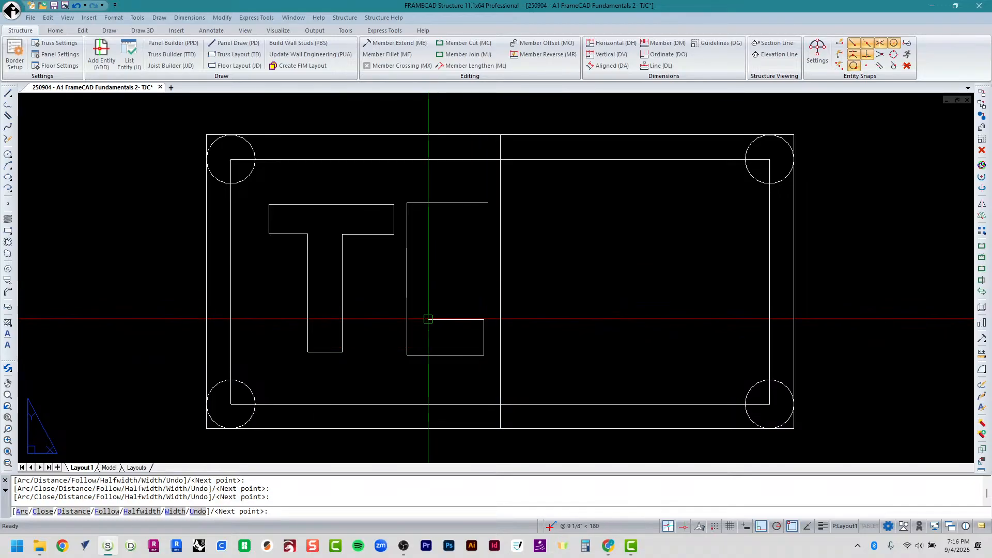
Continue the E polyline through its middle and upper arms, and end it back at its top-right starting corner.
{"action": "left_click", "coordinate": [435, 319]}
{"action": "left_click", "coordinate": [434, 287]}
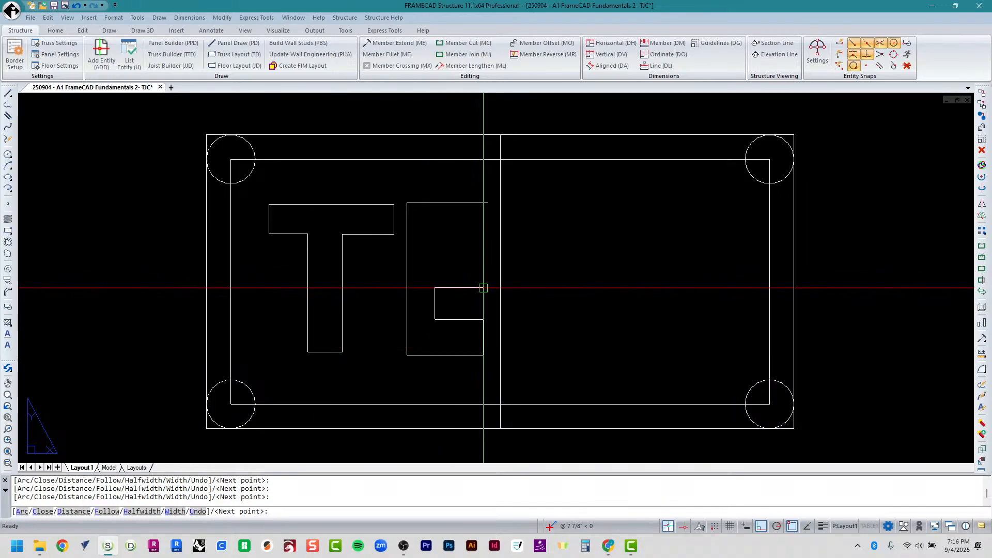
{"action": "left_click", "coordinate": [484, 288]}
{"action": "left_click", "coordinate": [483, 259]}
{"action": "left_click", "coordinate": [434, 260]}
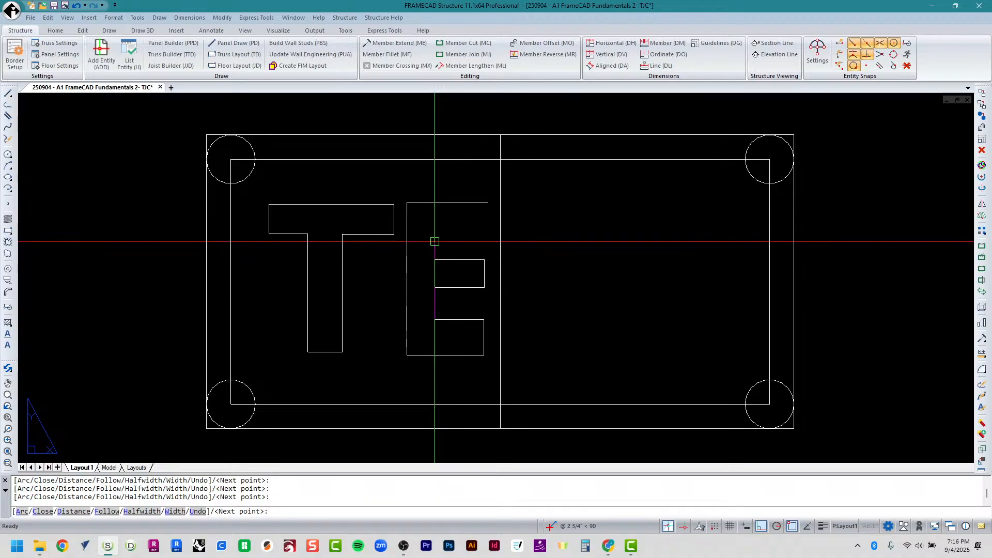
{"action": "left_click", "coordinate": [434, 228]}
{"action": "left_click", "coordinate": [485, 227]}
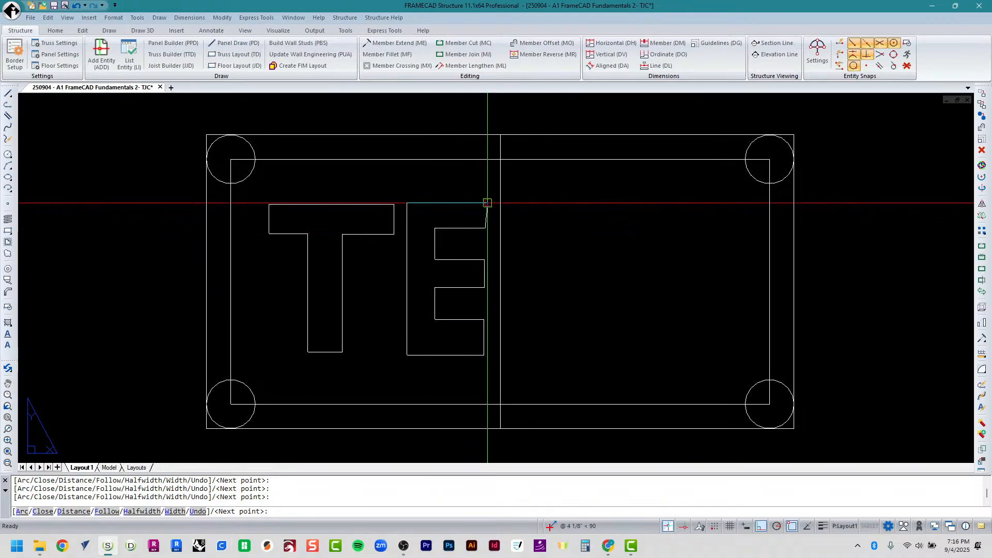
{"action": "left_click", "coordinate": [487, 203]}
{"action": "key", "text": "Return"}
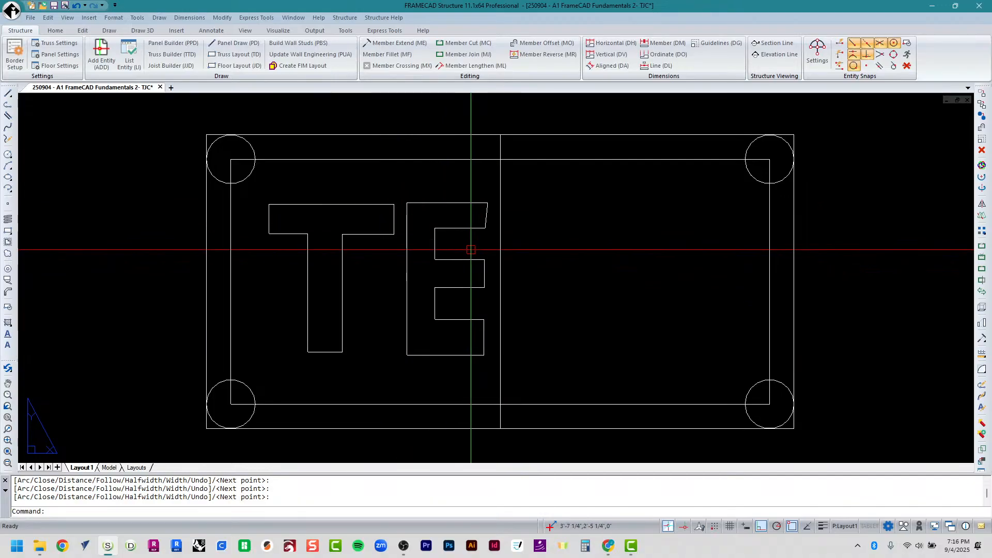
Start a block letter V polyline beside the centre line, drawing its slanted outer left edge about 2'-1" long and its short horizontal bottom edge.
{"action": "key", "text": "Return"}
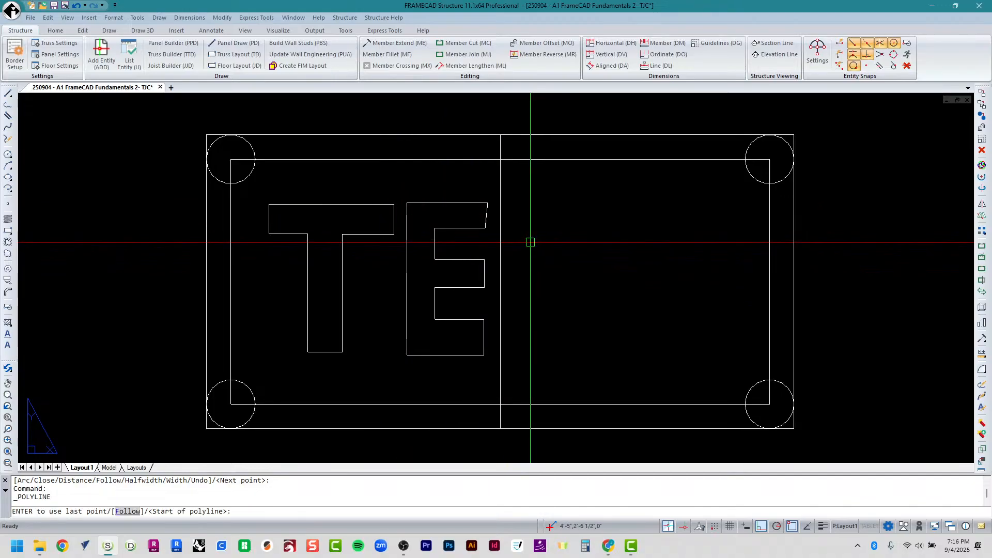
{"action": "left_click", "coordinate": [510, 203]}
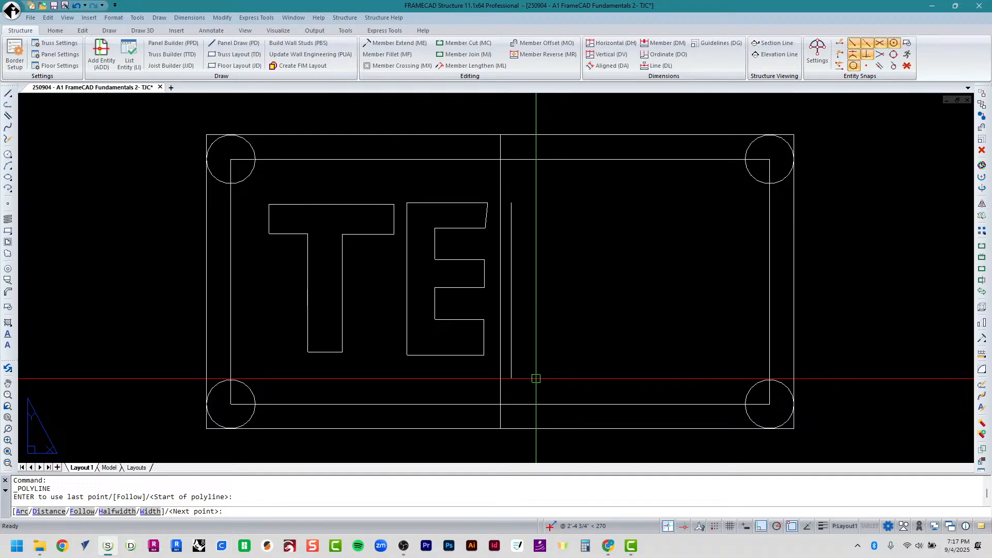
{"action": "left_click", "coordinate": [790, 526]}
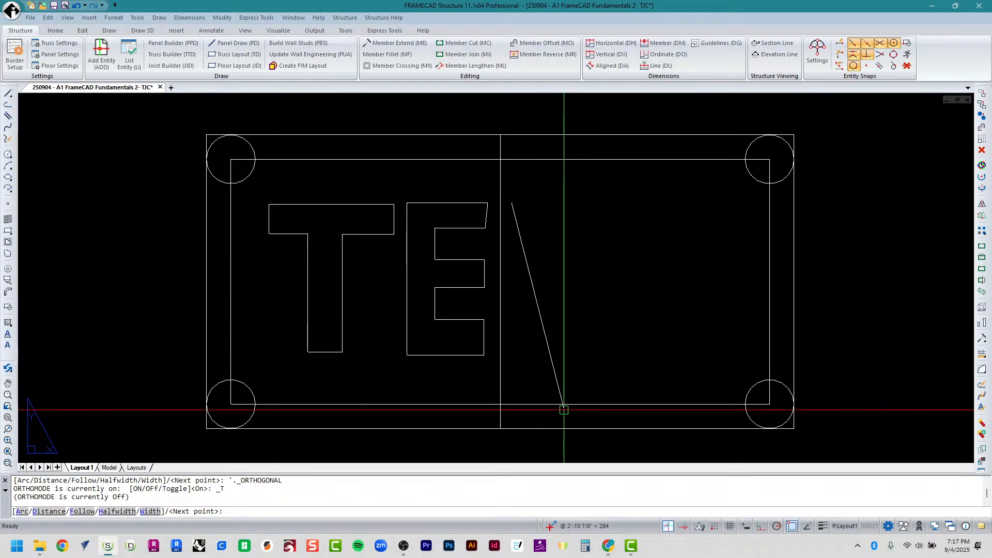
{"action": "left_click", "coordinate": [760, 526]}
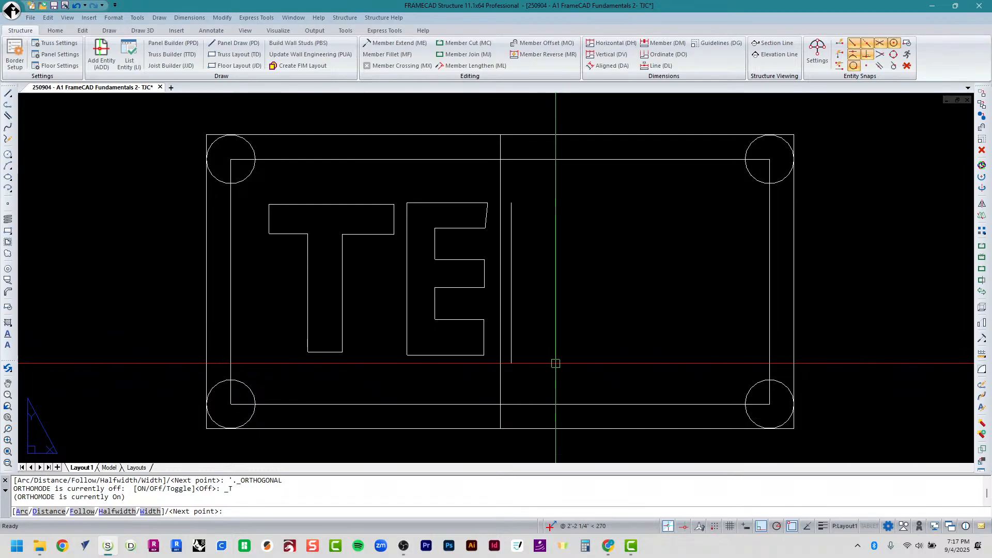
{"action": "key", "text": "shift"}
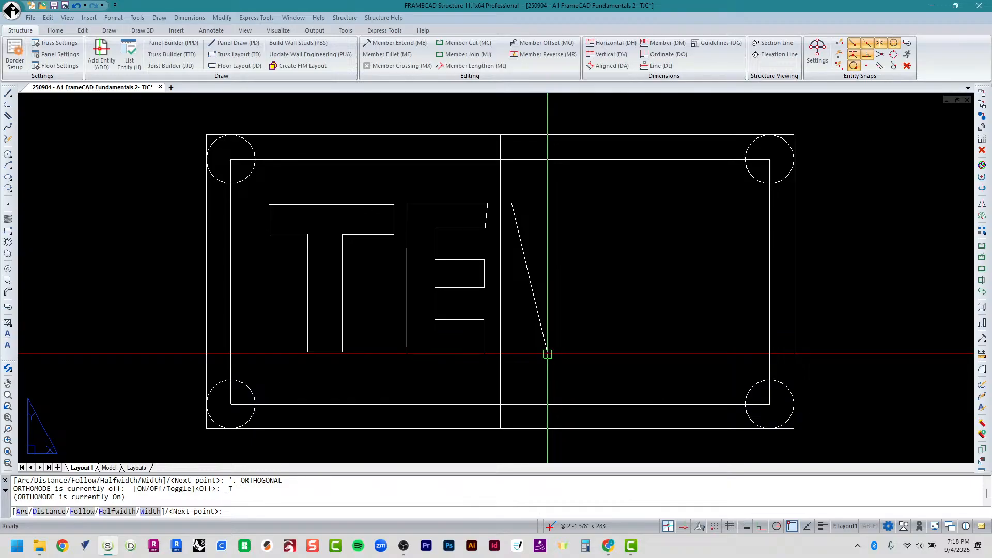
{"action": "left_click", "coordinate": [547, 354]}
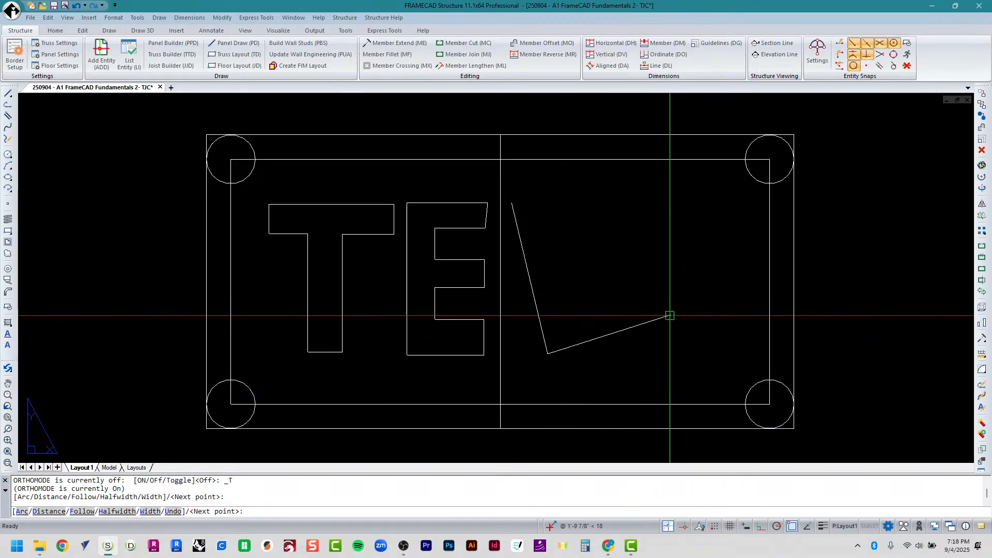
{"action": "key", "text": "F8"}
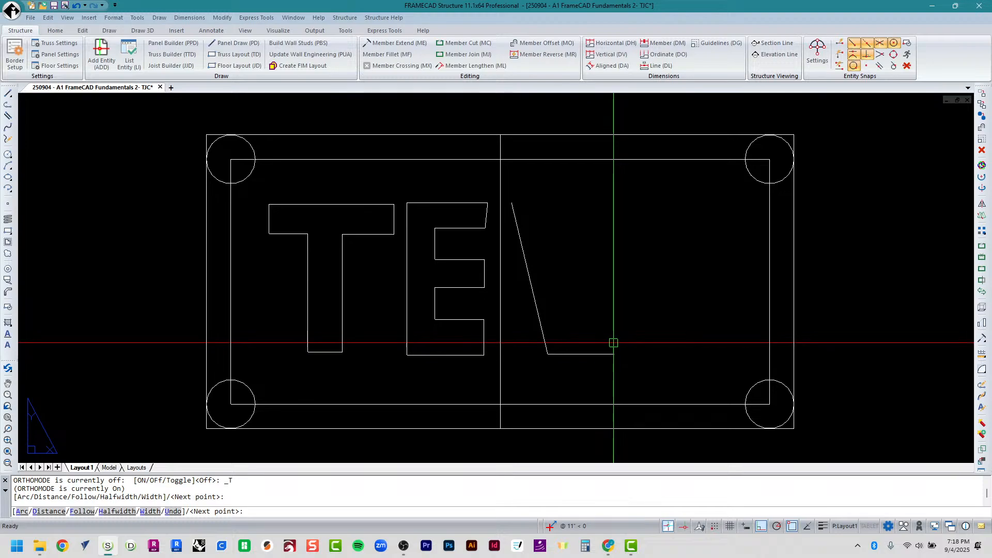
{"action": "left_click", "coordinate": [578, 349]}
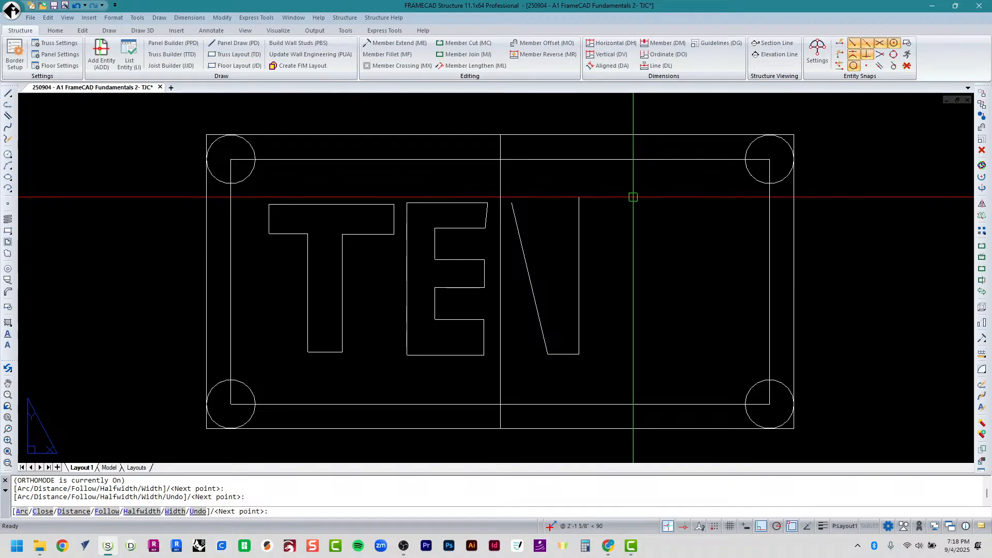
Continue the V polyline up its outer right edge, across the 5" arm top and through the inner notch, ending at its starting corner.
{"action": "key", "text": "F8"}
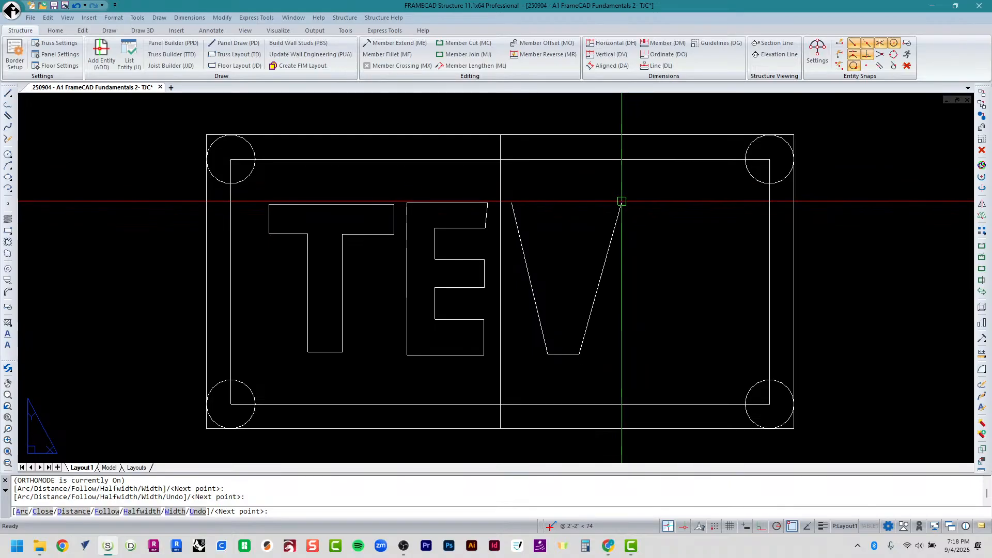
{"action": "left_click", "coordinate": [620, 201]}
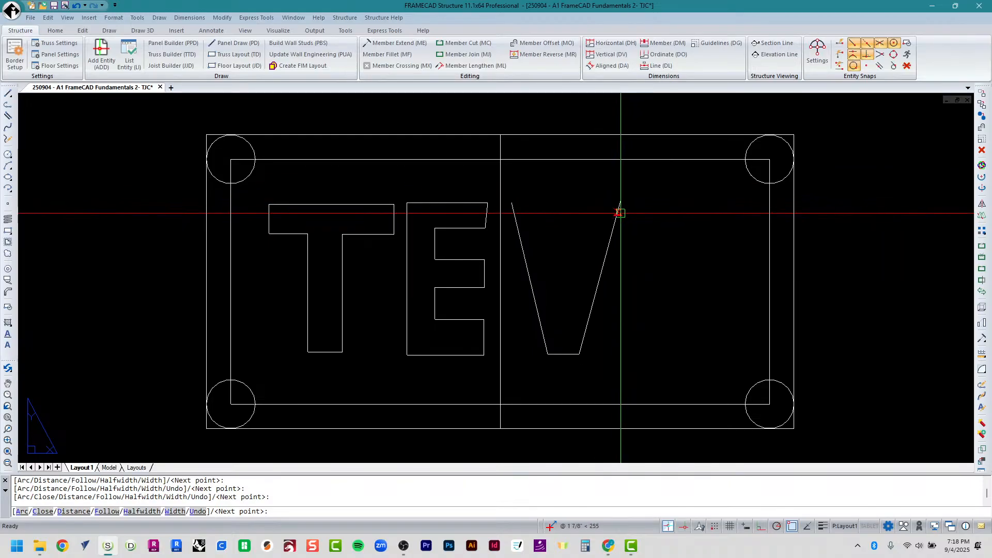
{"action": "key", "text": "F8"}
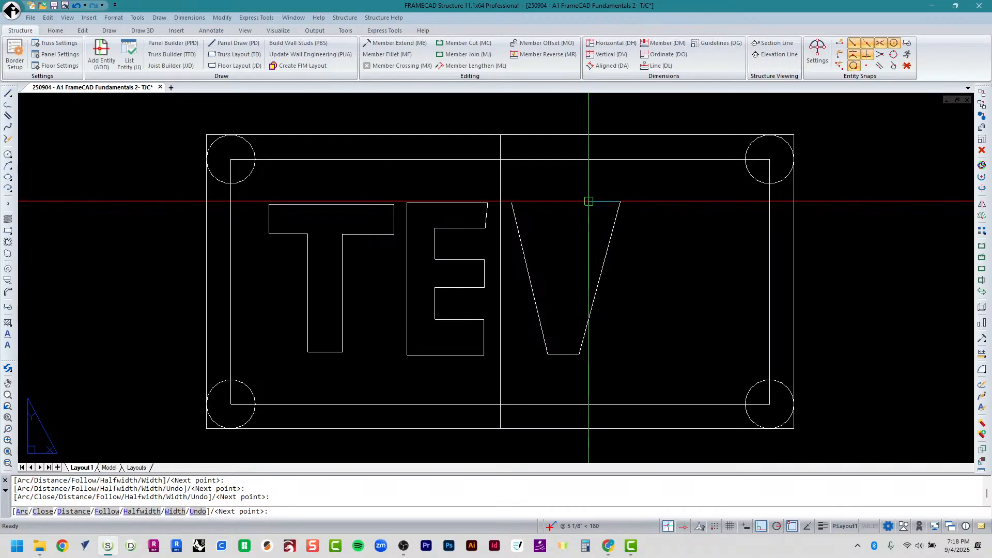
{"action": "left_click", "coordinate": [588, 201]}
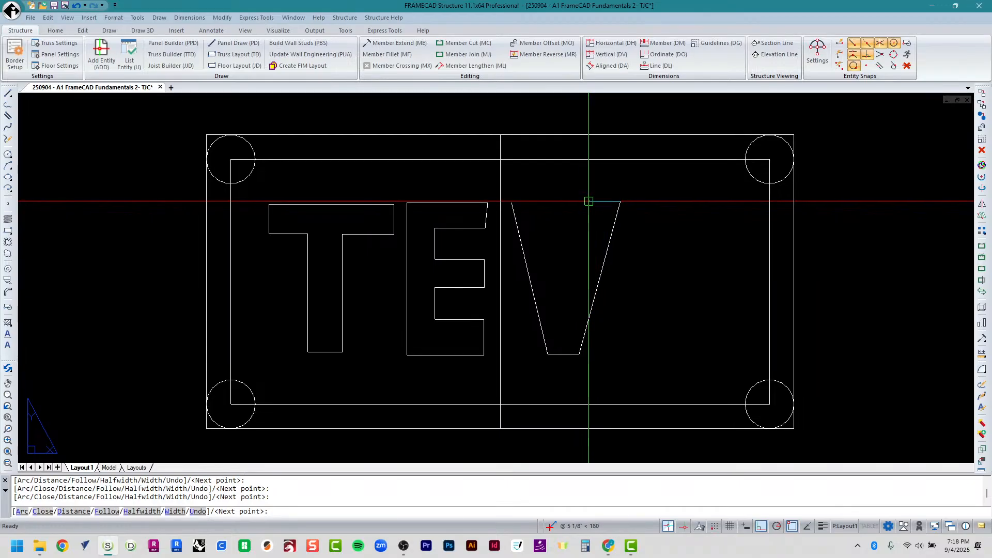
{"action": "key", "text": "F8"}
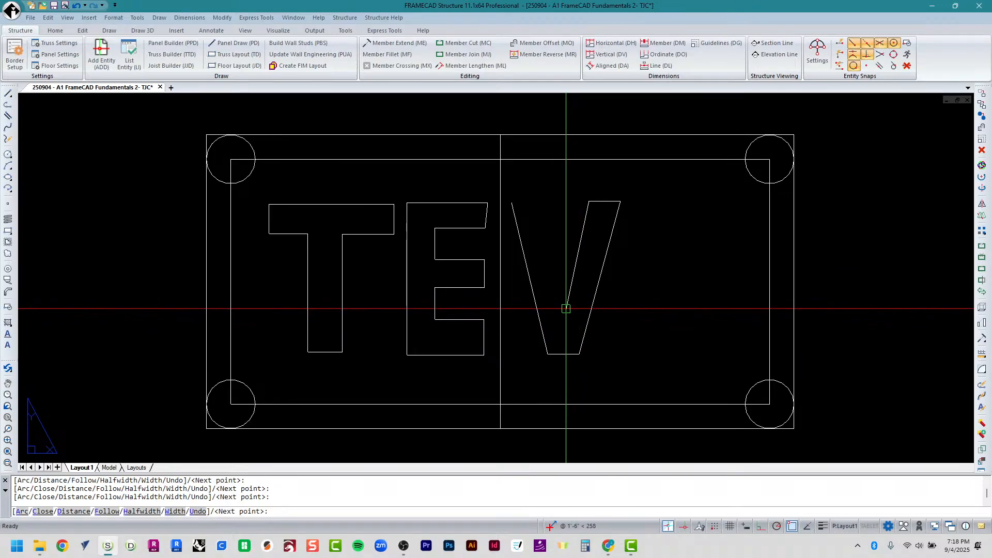
{"action": "left_click", "coordinate": [565, 309]}
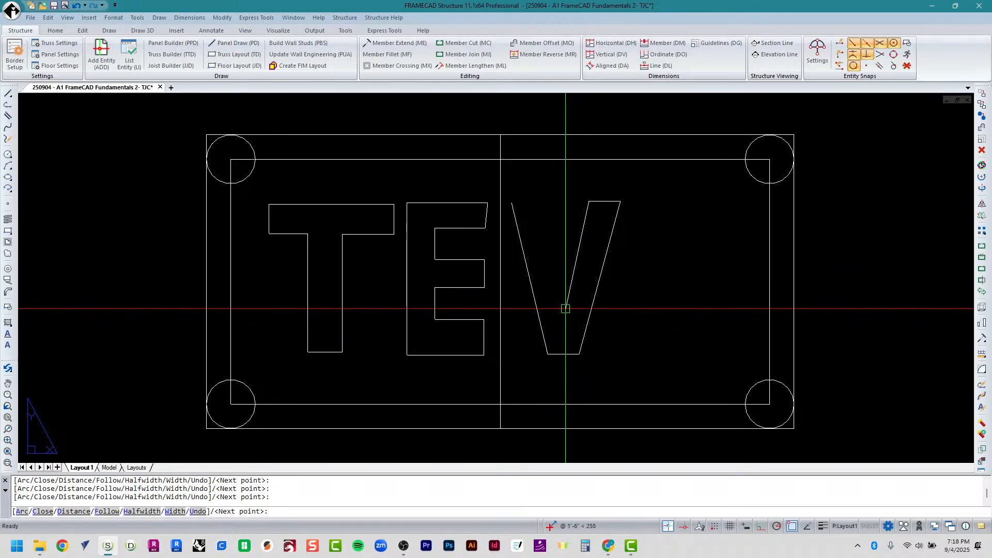
{"action": "left_click", "coordinate": [540, 201]}
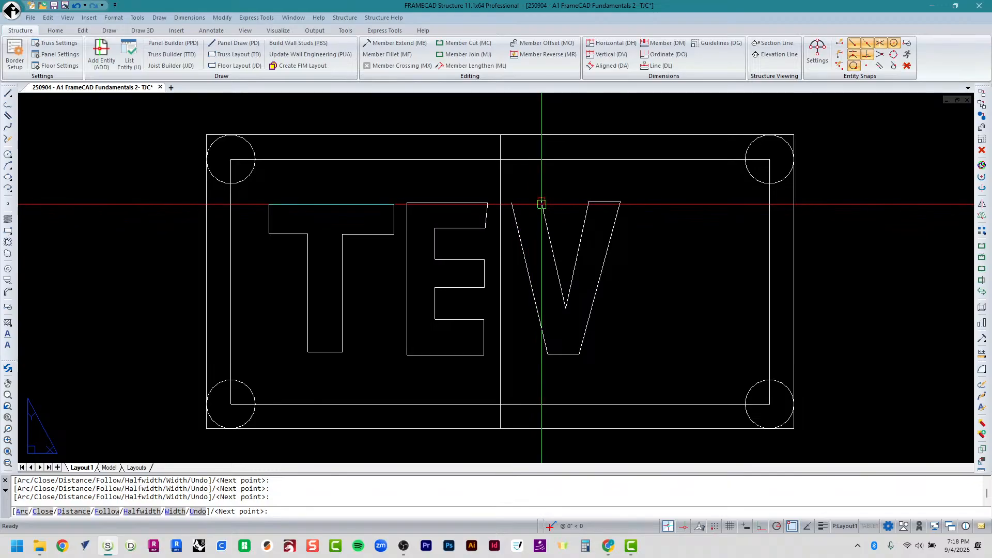
{"action": "left_click", "coordinate": [512, 200]}
{"action": "key", "text": "Return"}
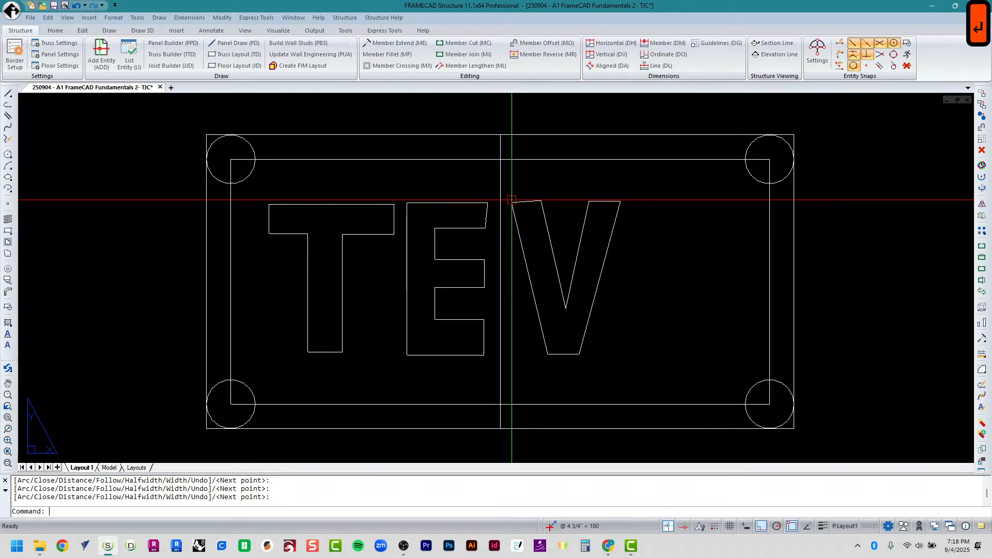
Draw a closed block letter A outline as a polyline beside the V, with slanted sides, a flat top and a notch between the feet.
{"action": "key", "text": "Return"}
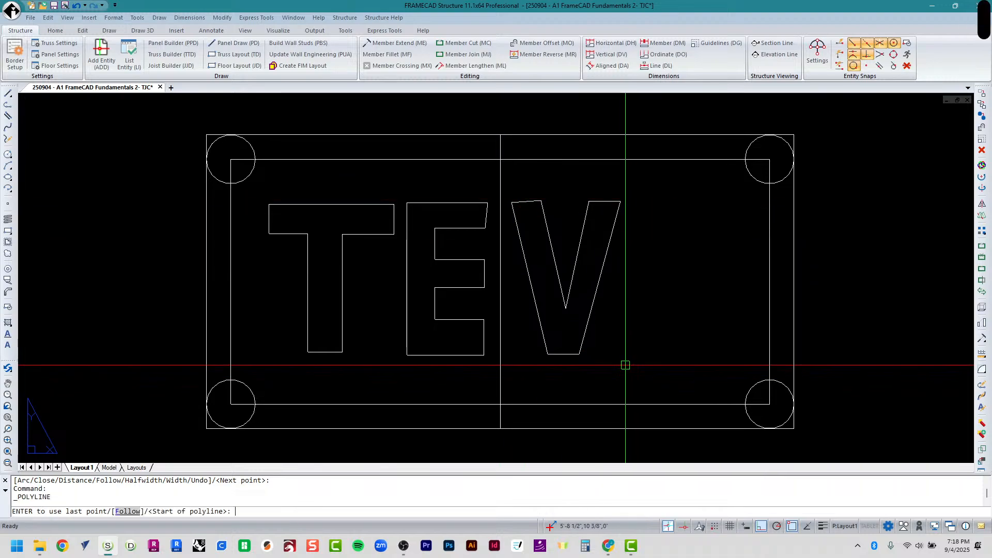
{"action": "left_click", "coordinate": [625, 364]}
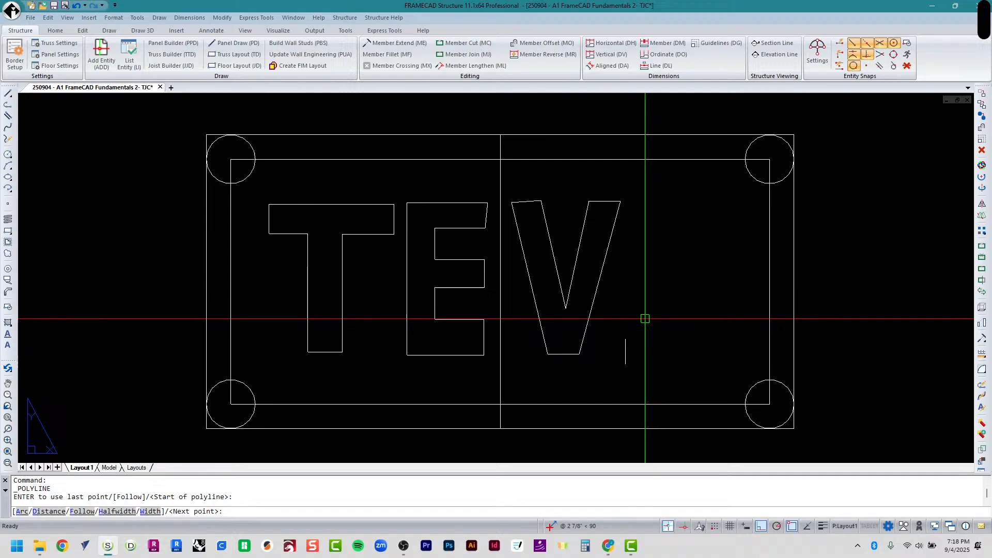
{"action": "left_click", "coordinate": [663, 201]}
{"action": "left_click", "coordinate": [703, 201]}
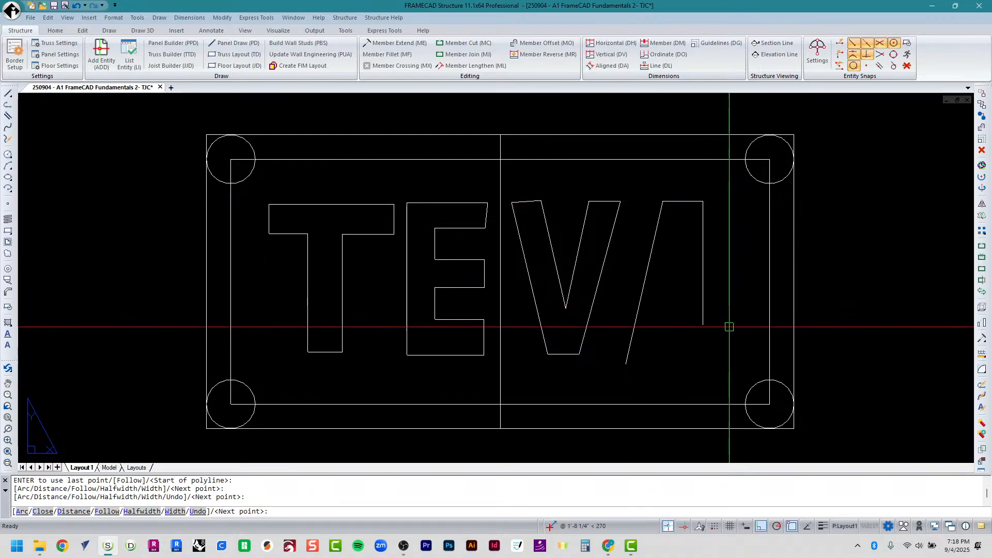
{"action": "left_click", "coordinate": [742, 363]}
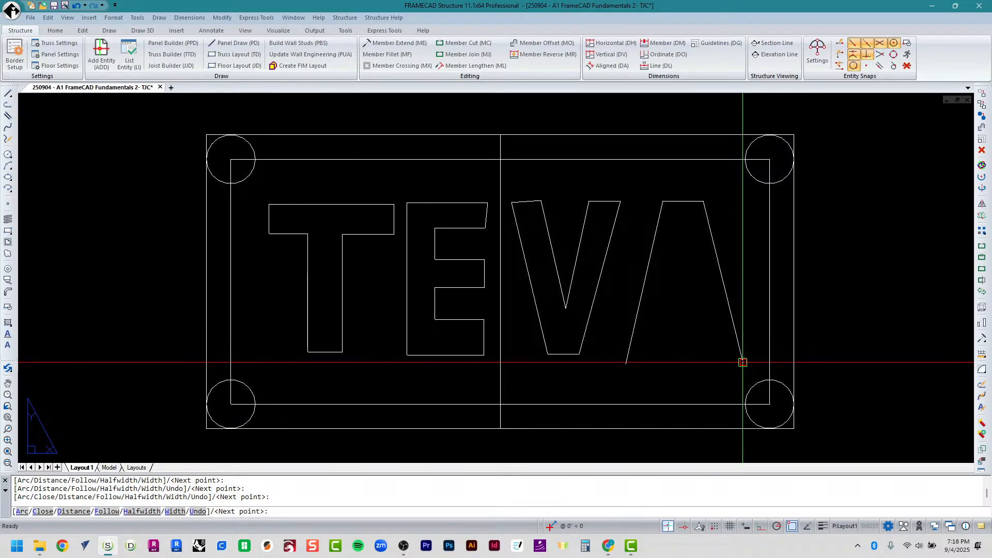
{"action": "left_click", "coordinate": [707, 364]}
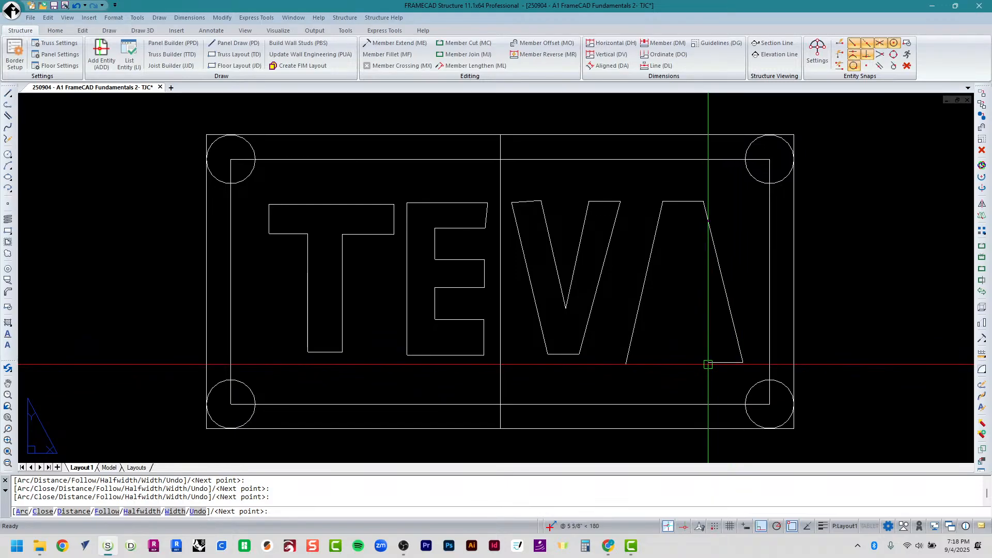
{"action": "left_click", "coordinate": [694, 316]}
{"action": "left_click", "coordinate": [668, 316]}
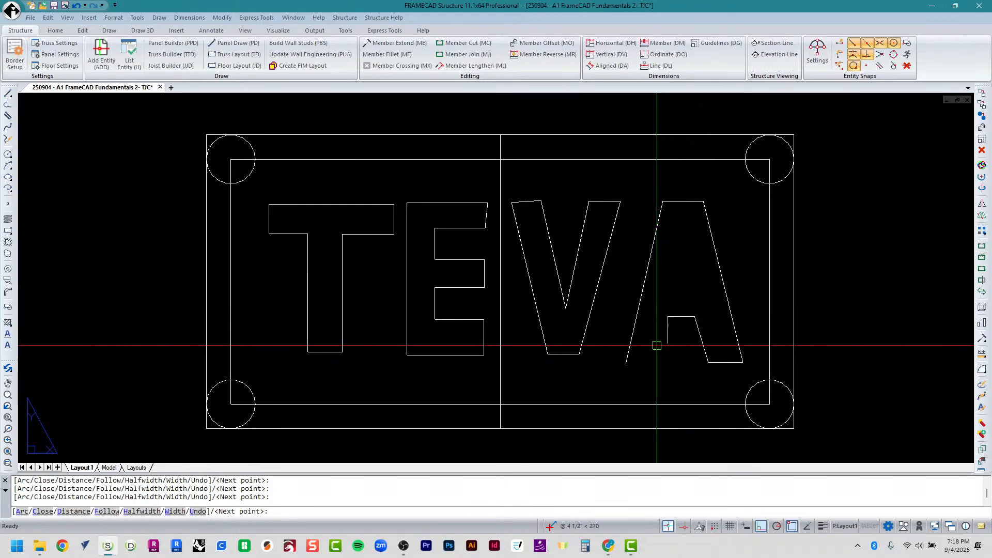
{"action": "left_click", "coordinate": [660, 363]}
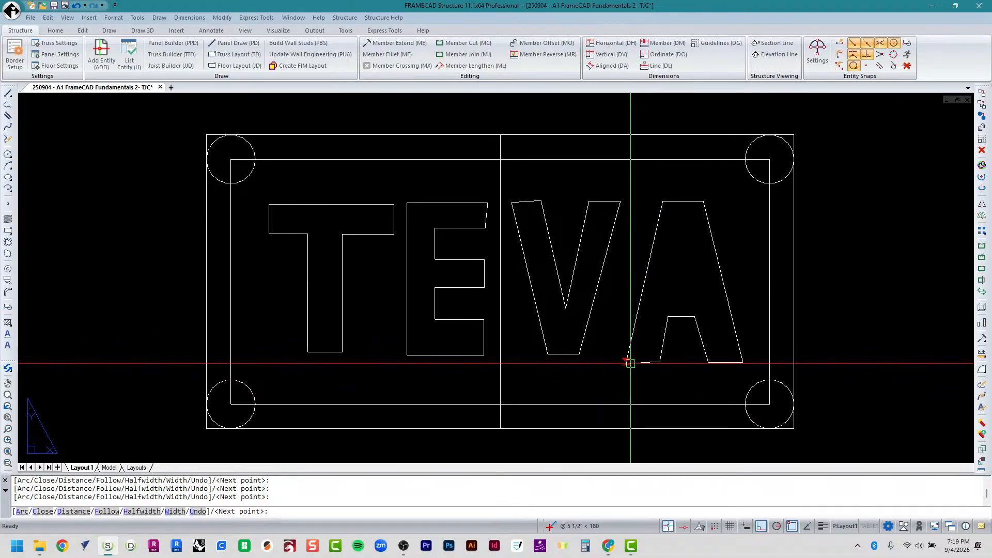
{"action": "key", "text": "Return"}
Draw a closed triangular polyline inside the A above its foot notch as the letter's inner opening.
{"action": "key", "text": "Return"}
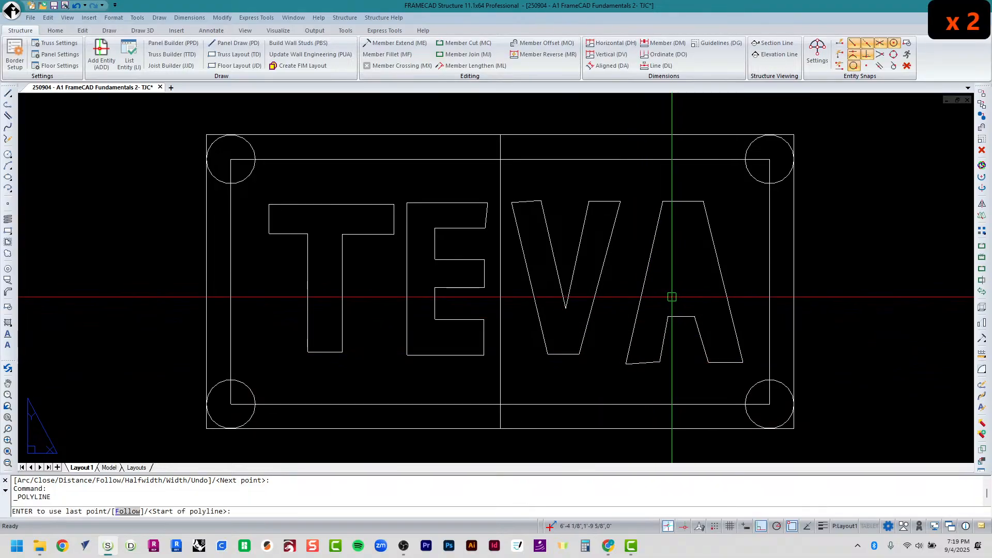
{"action": "left_click", "coordinate": [672, 296]}
{"action": "left_click", "coordinate": [693, 295]}
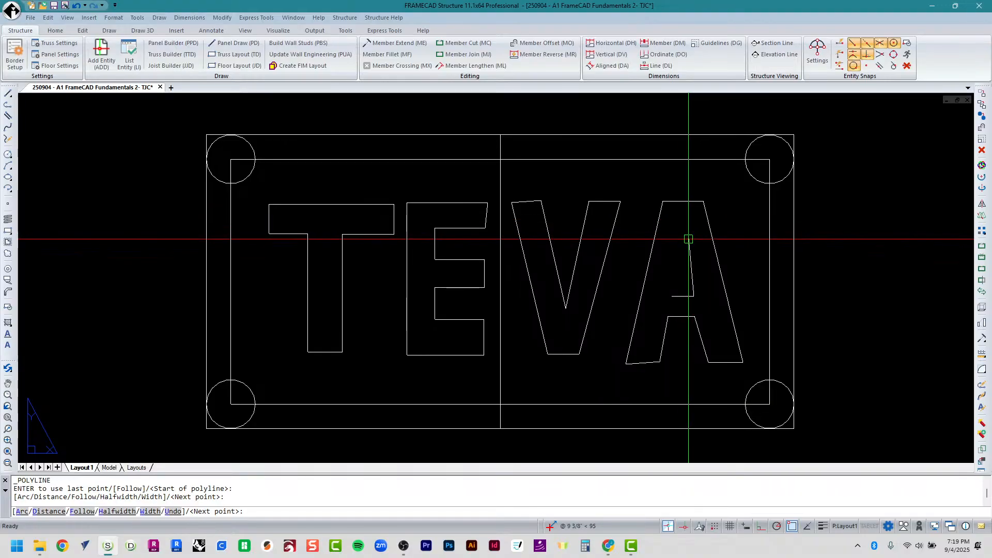
{"action": "left_click", "coordinate": [682, 240]}
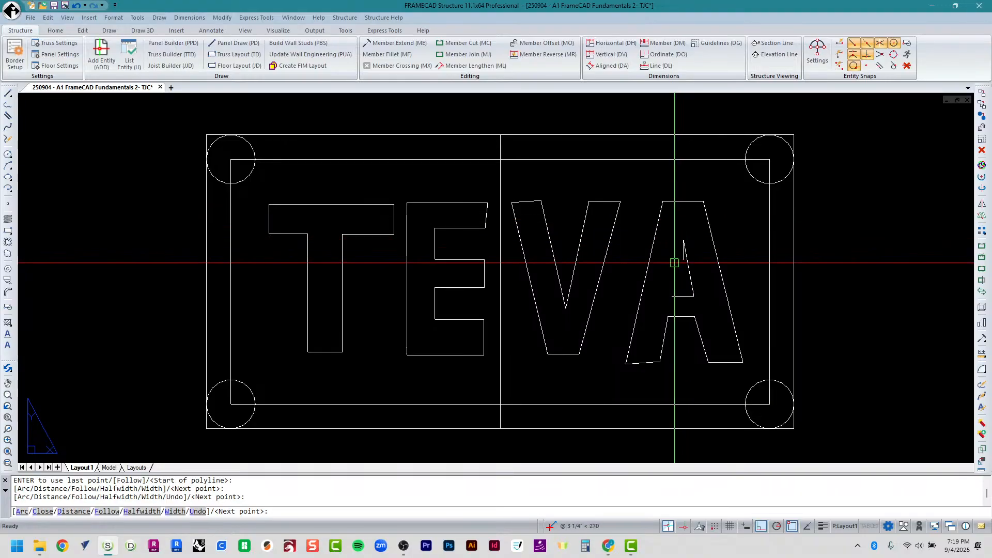
{"action": "left_click", "coordinate": [672, 296]}
{"action": "key", "text": "Return"}
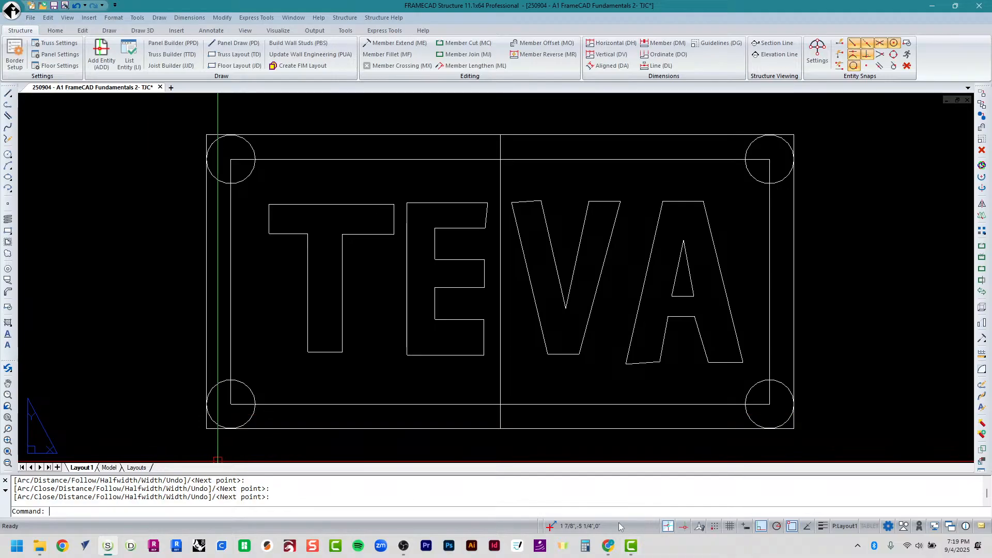
Open Snipping Tool and capture a screenshot of the whole screen with the finished drawing.
{"action": "mouse_move", "coordinate": [608, 544]}
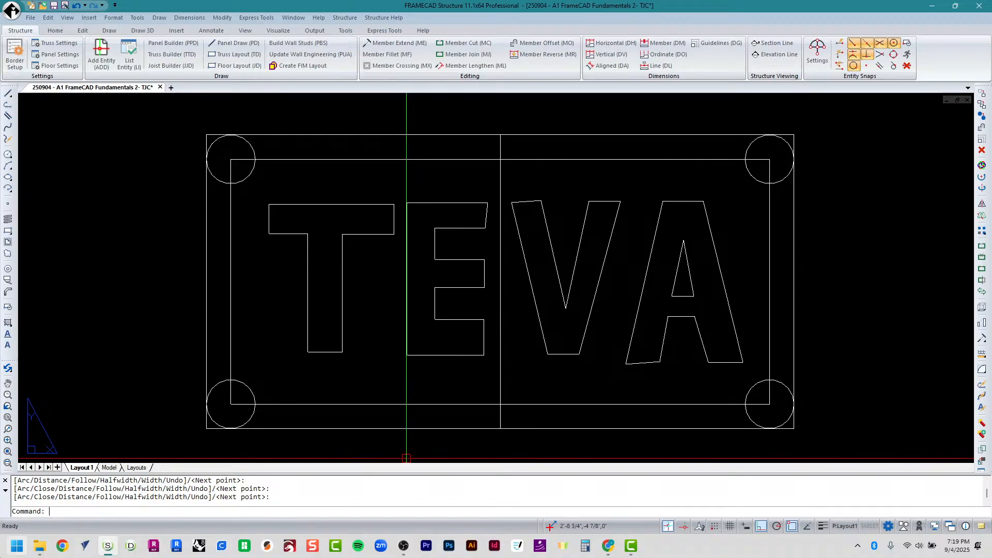
{"action": "left_click", "coordinate": [16, 545]}
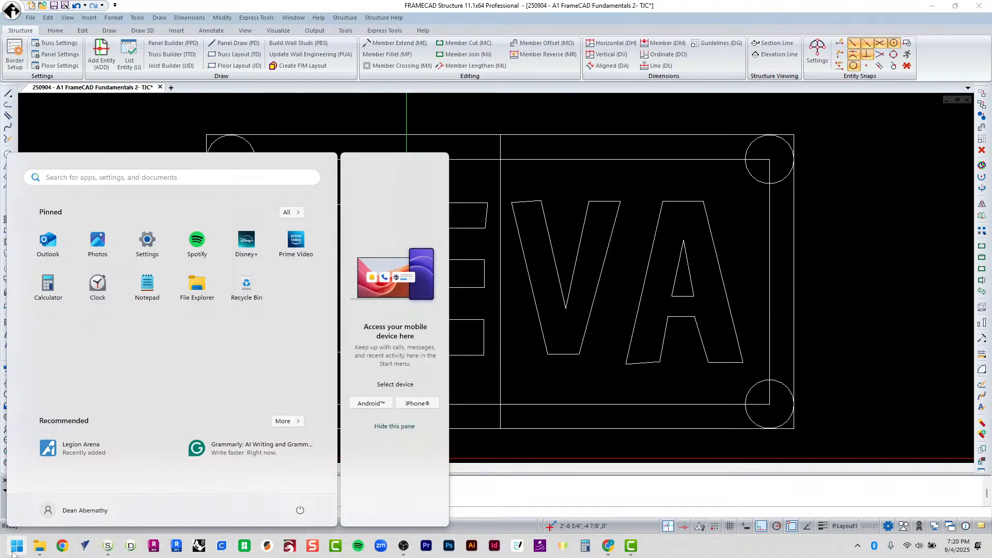
{"action": "type", "text": "snippin"}
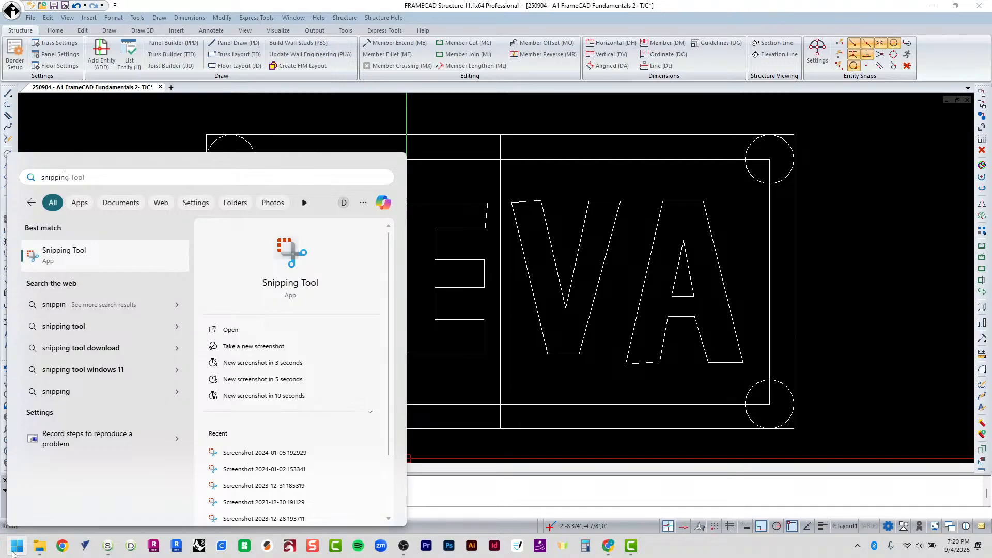
{"action": "key", "text": "Return"}
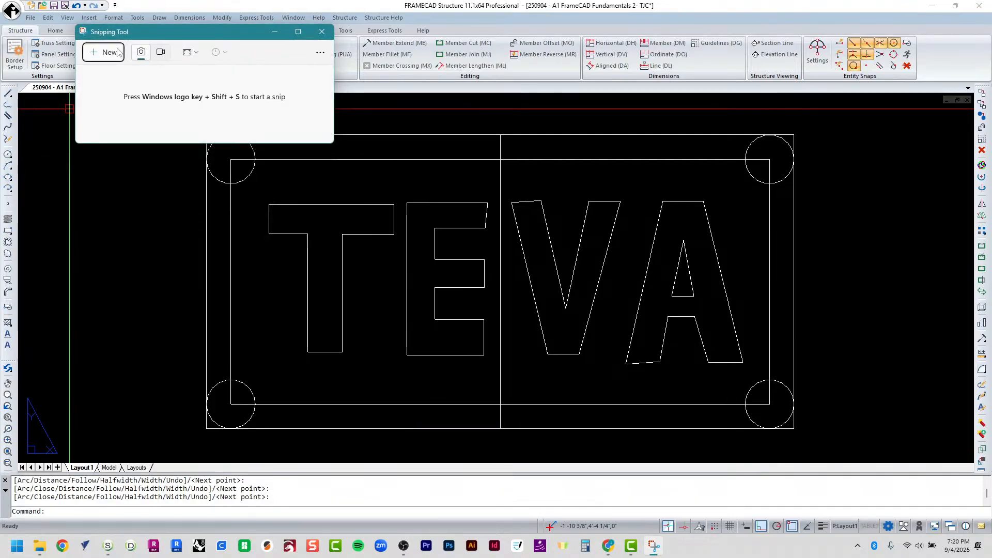
{"action": "left_click", "coordinate": [103, 52]}
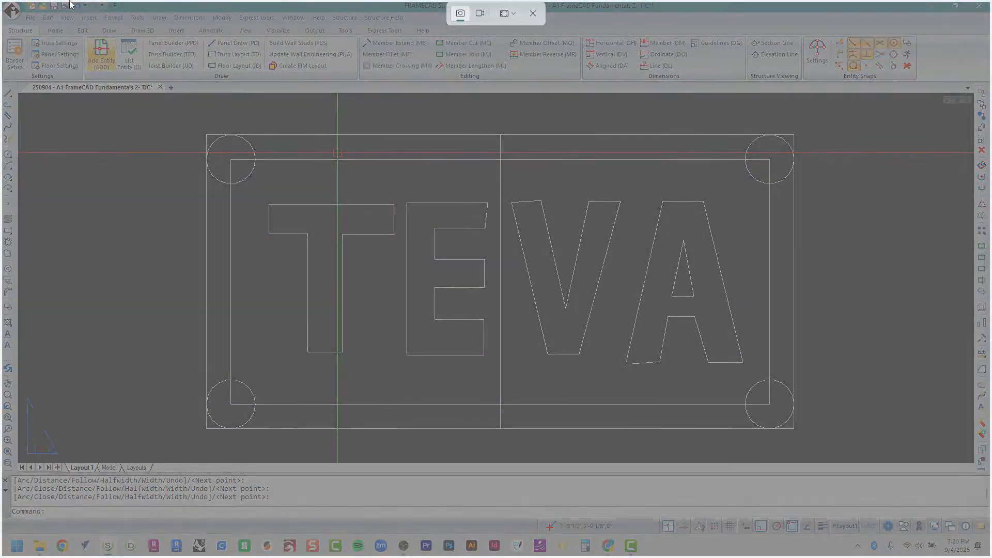
{"action": "left_click", "coordinate": [71, 4]}
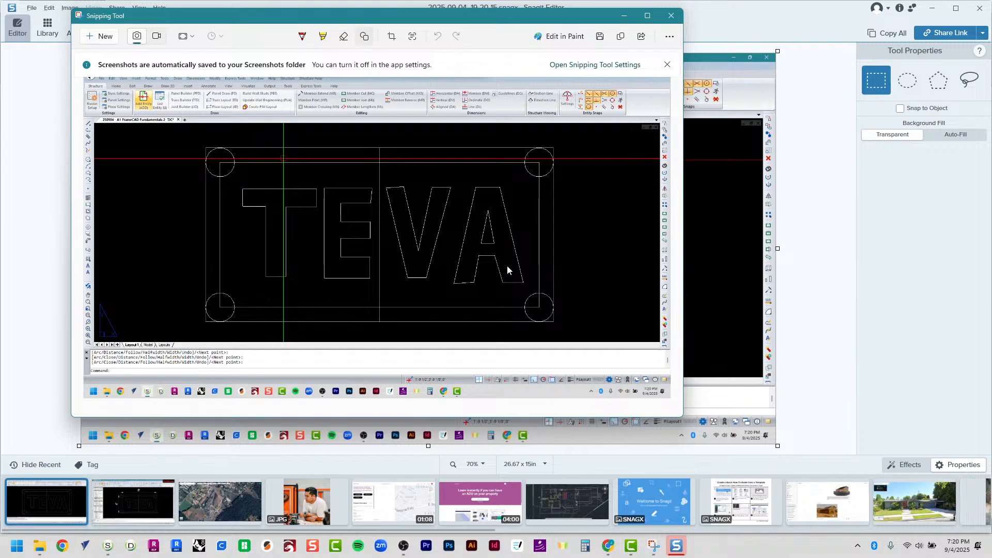
Switch to the 1.0 FrameCAD Fundamentals handout in Google Docs and review it from the learning objectives through the Assignment 1 requirements and example image.
{"action": "key", "text": "alt+Tab"}
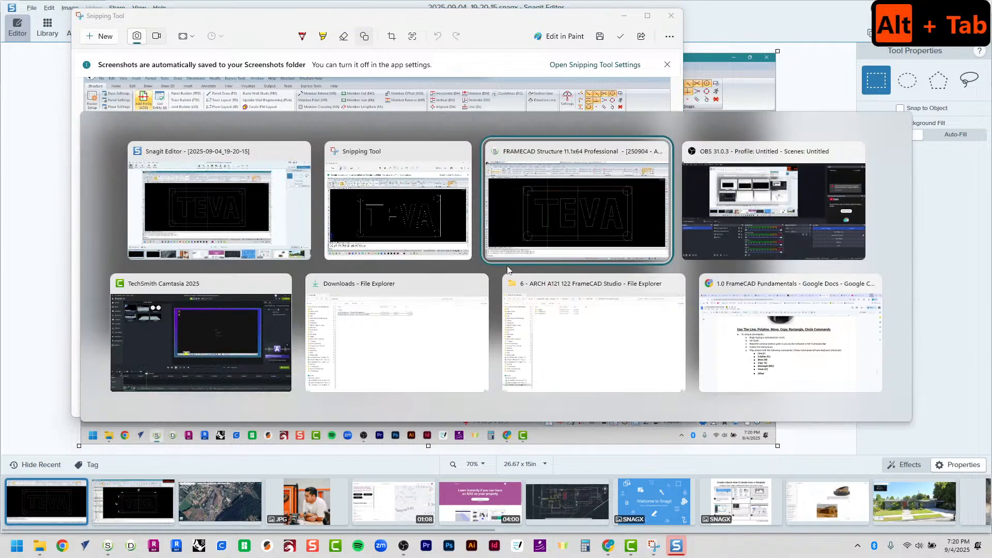
{"action": "left_click", "coordinate": [777, 352]}
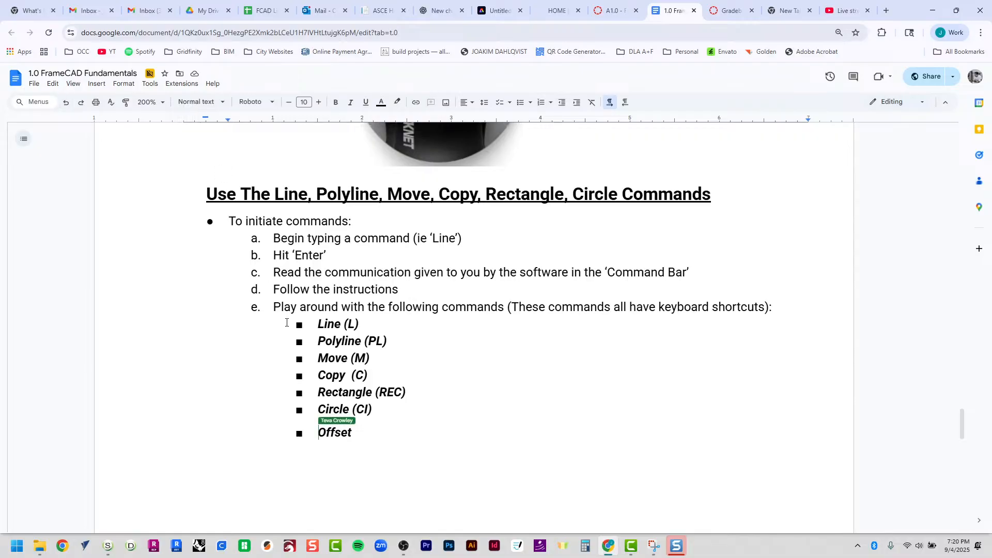
{"action": "scroll", "coordinate": [287, 322], "scroll_direction": "up", "scroll_amount": 20}
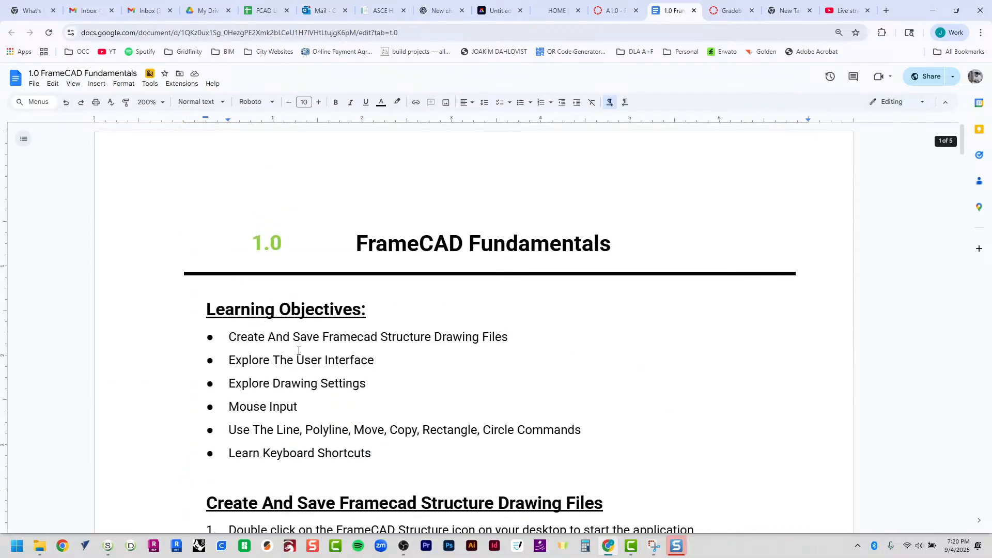
{"action": "scroll", "coordinate": [299, 351], "scroll_direction": "down", "scroll_amount": 15}
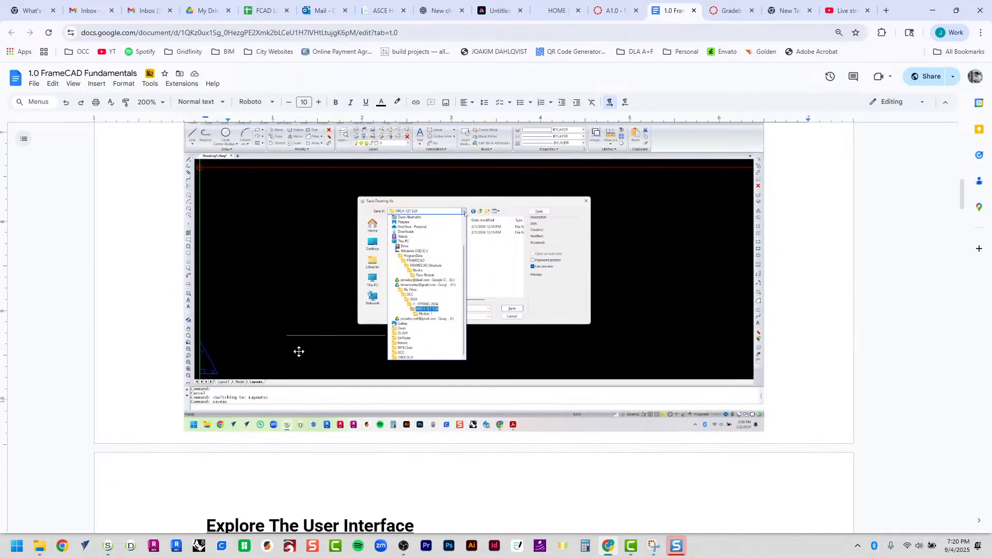
{"action": "scroll", "coordinate": [298, 351], "scroll_direction": "down", "scroll_amount": 8}
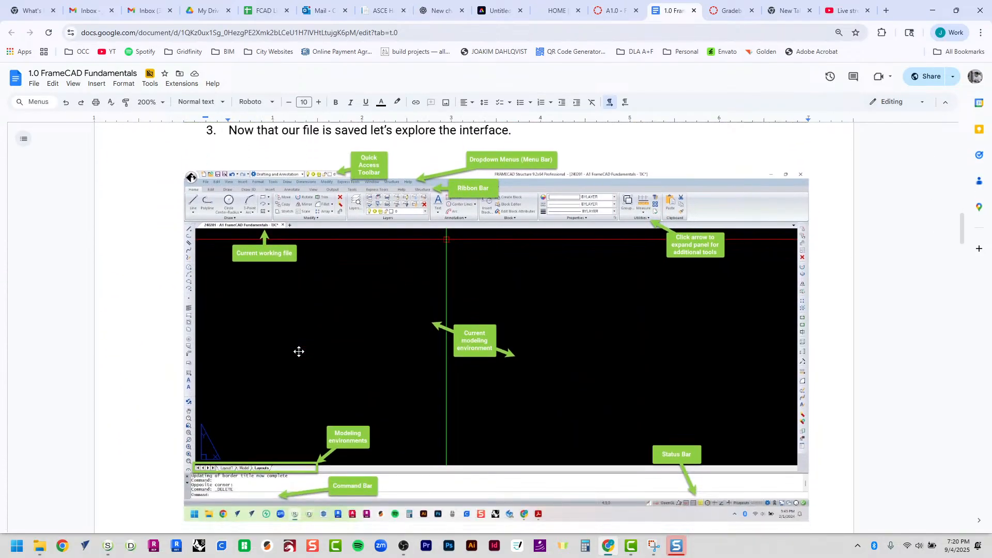
{"action": "scroll", "coordinate": [298, 351], "scroll_direction": "down", "scroll_amount": 7}
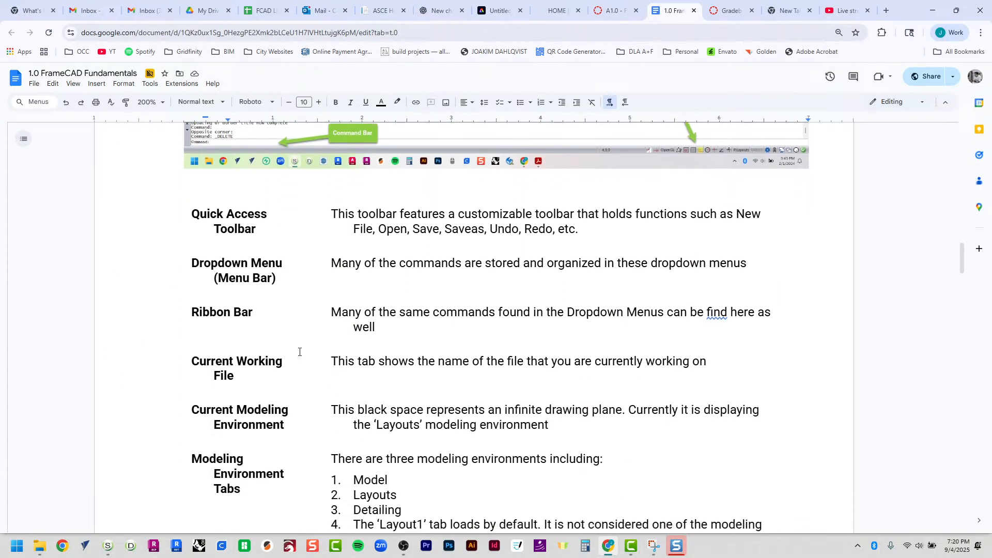
{"action": "scroll", "coordinate": [300, 352], "scroll_direction": "down", "scroll_amount": 10}
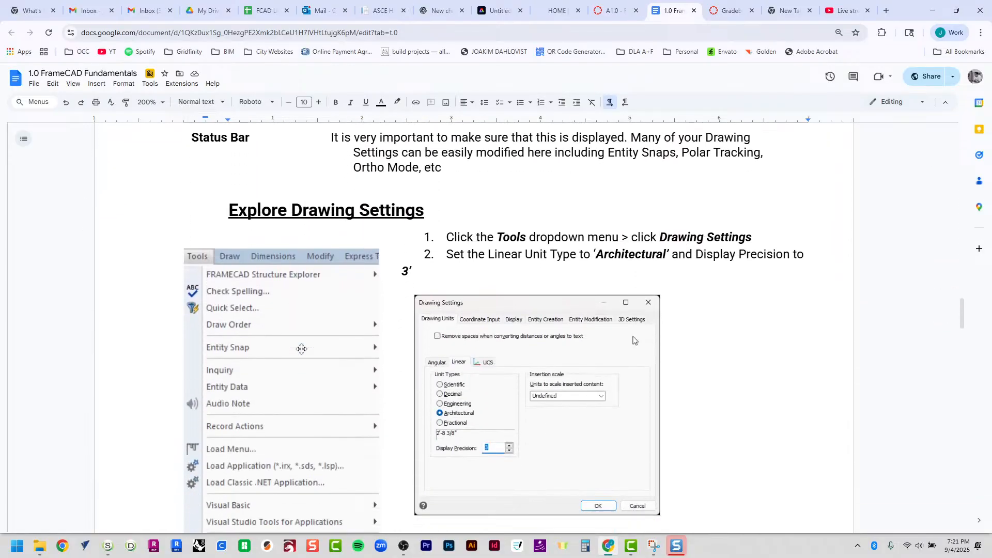
{"action": "scroll", "coordinate": [302, 349], "scroll_direction": "down", "scroll_amount": 10}
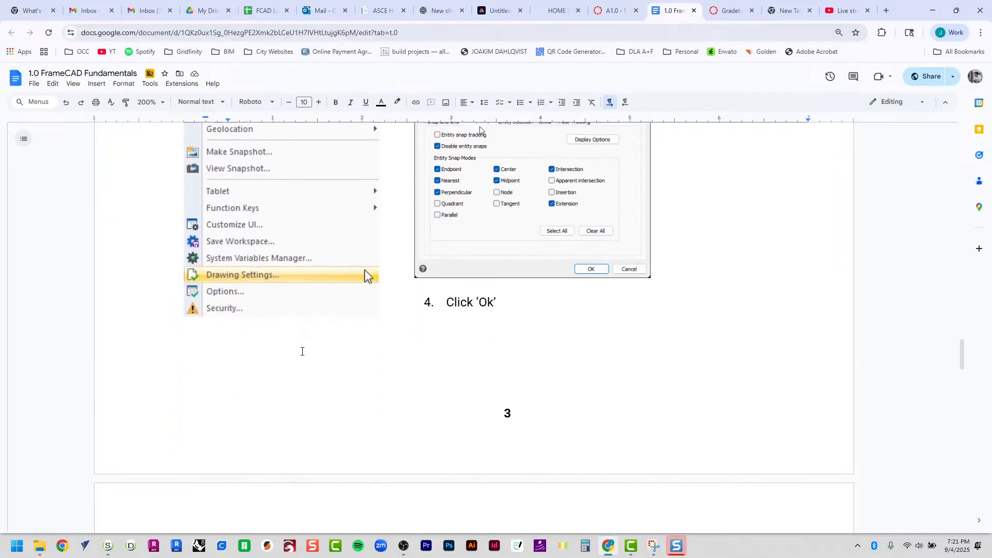
{"action": "scroll", "coordinate": [302, 351], "scroll_direction": "down", "scroll_amount": 6}
{"action": "scroll", "coordinate": [301, 351], "scroll_direction": "down", "scroll_amount": 17}
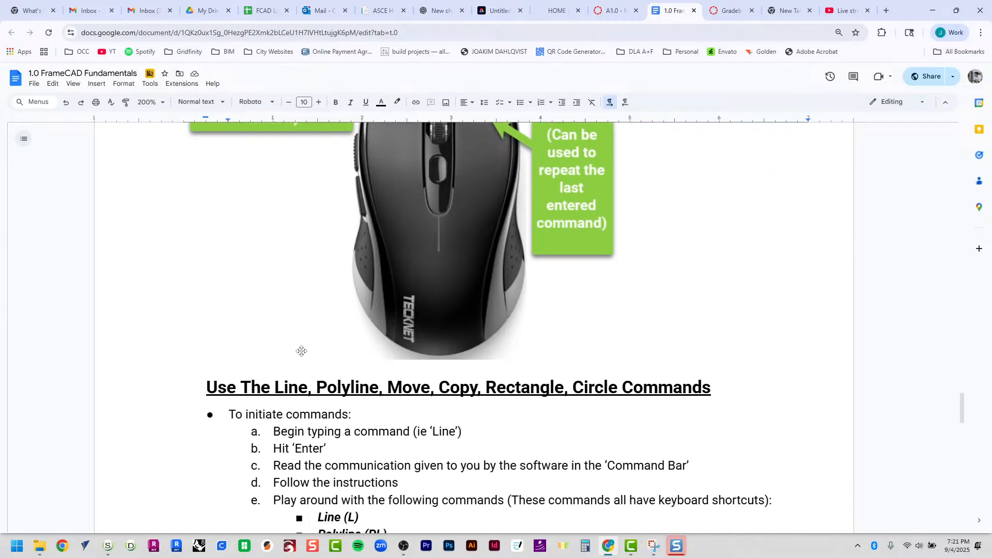
{"action": "scroll", "coordinate": [302, 351], "scroll_direction": "down", "scroll_amount": 2}
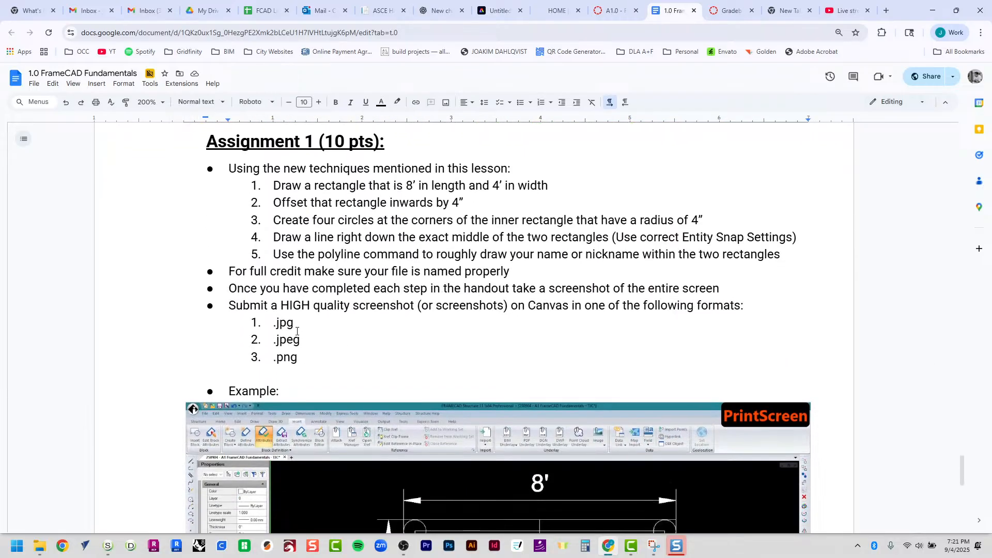
{"action": "scroll", "coordinate": [297, 331], "scroll_direction": "down", "scroll_amount": 3}
{"action": "scroll", "coordinate": [295, 333], "scroll_direction": "down", "scroll_amount": 1}
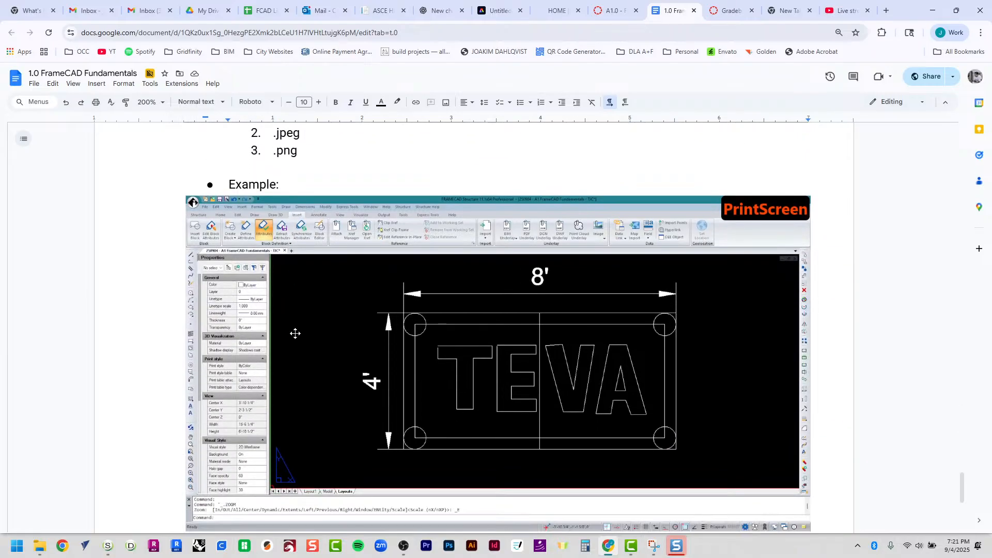
{"action": "scroll", "coordinate": [295, 334], "scroll_direction": "down", "scroll_amount": 1}
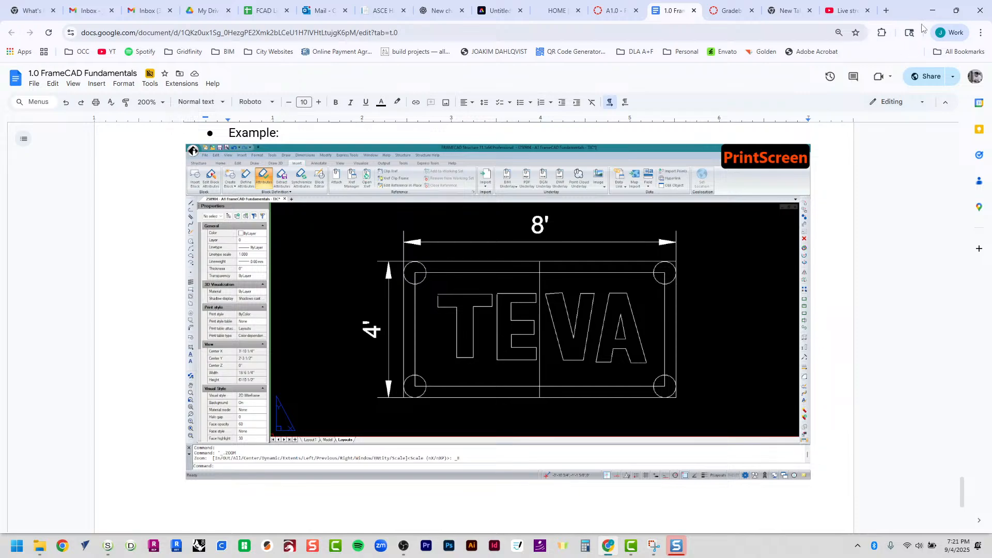
Open the handout of assignment A2.0 - Intro to FrameCAD Structure (BSET) from the Canvas course modules and set its zoom to 200%.
{"action": "left_click", "coordinate": [599, 10]}
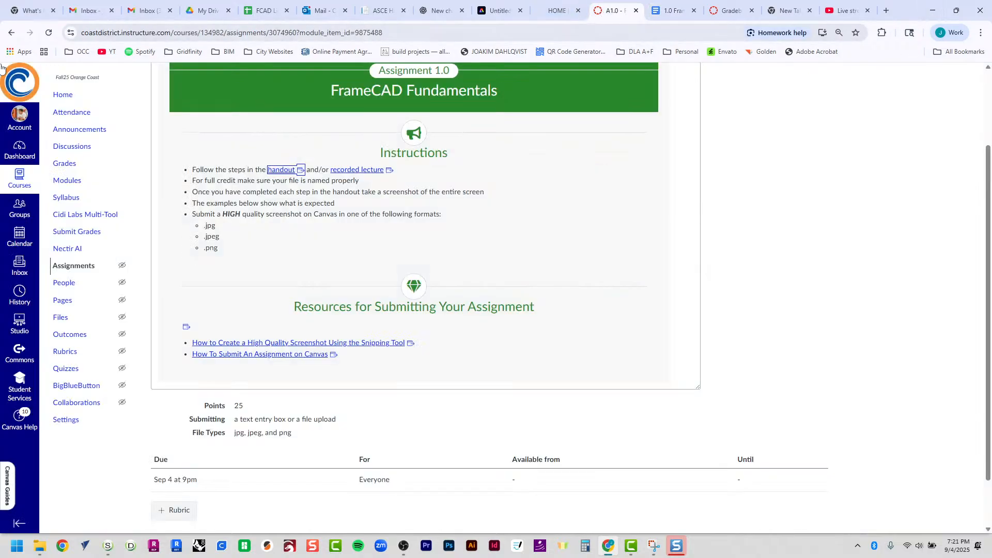
{"action": "key", "text": "alt+Left"}
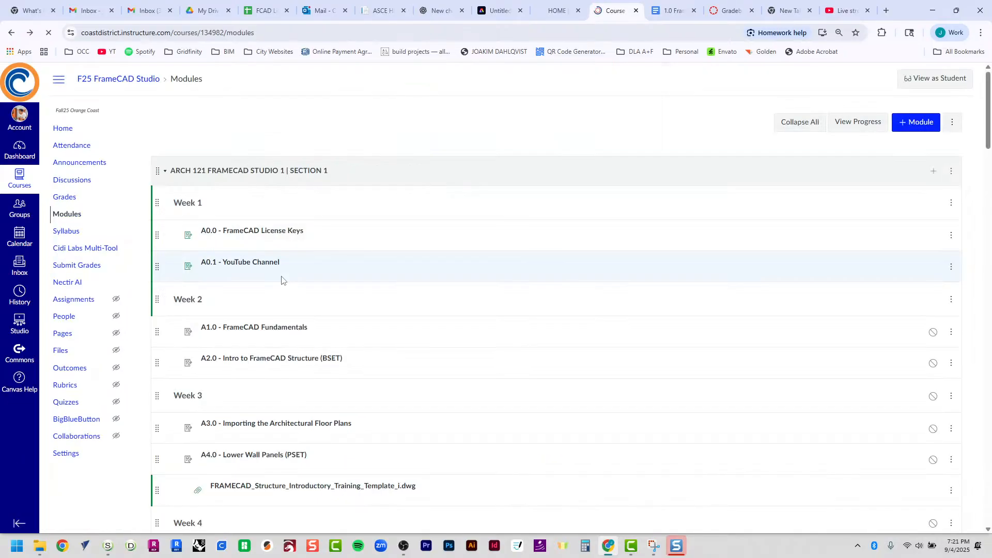
{"action": "left_click", "coordinate": [287, 361]}
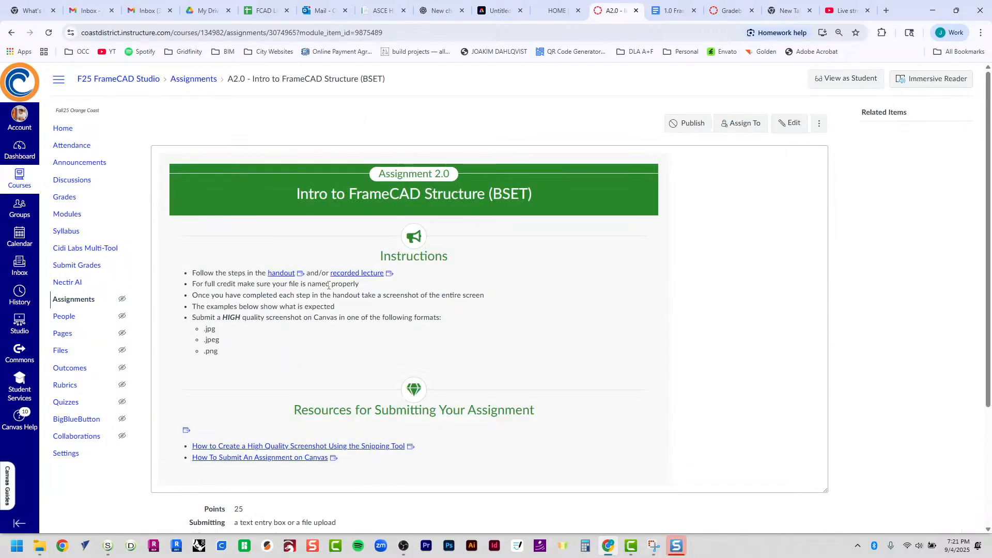
{"action": "left_click", "coordinate": [292, 274]}
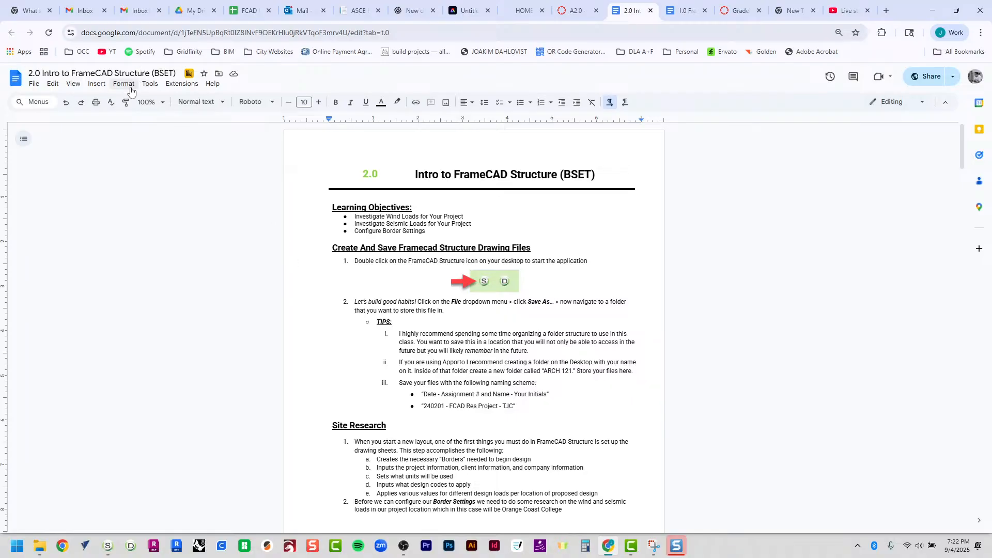
{"action": "left_click", "coordinate": [163, 105]}
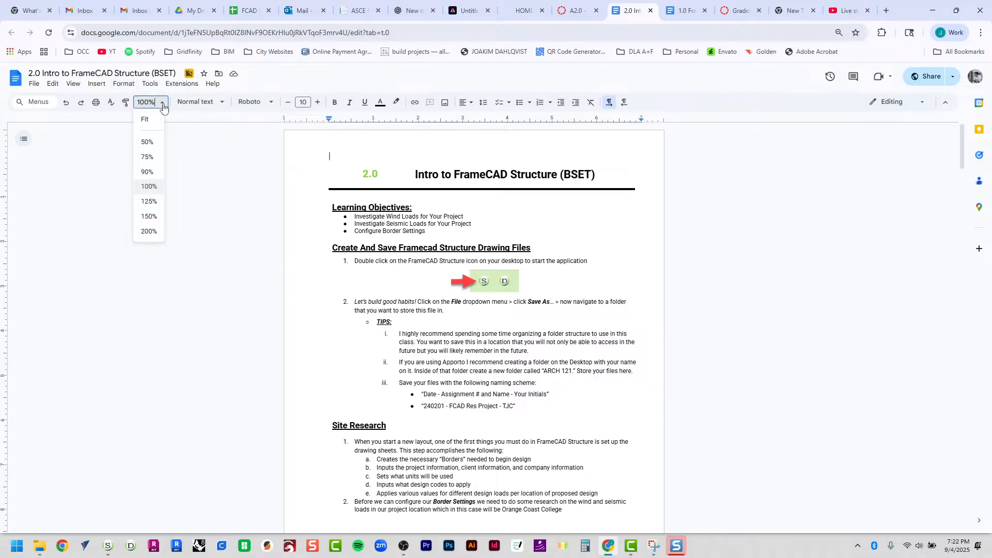
{"action": "left_click", "coordinate": [149, 231]}
{"action": "scroll", "coordinate": [201, 264], "scroll_direction": "down", "scroll_amount": 2}
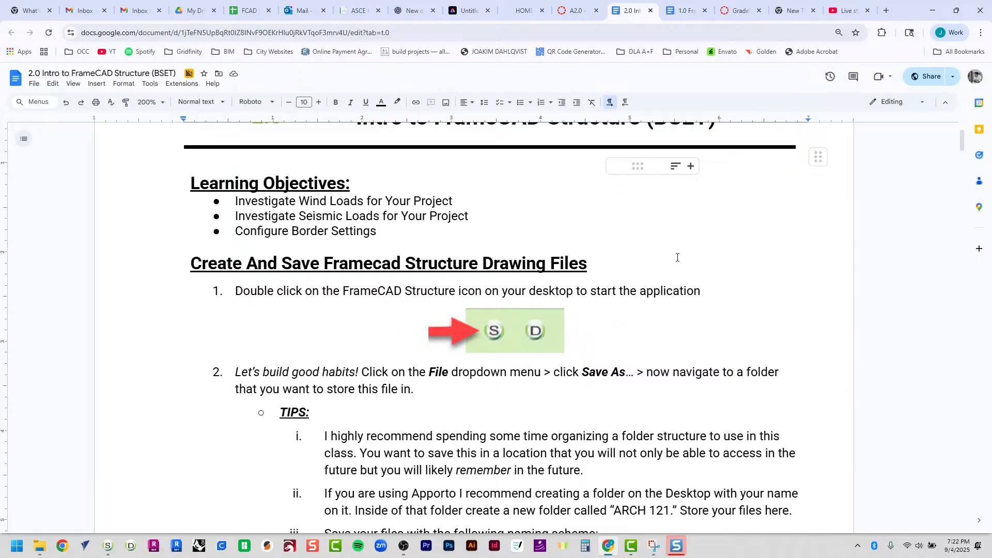
Minimize the browser and close Snipping Tool and Snagit Editor to get back to the FRAMECAD Structure drawing.
{"action": "left_click", "coordinate": [928, 11]}
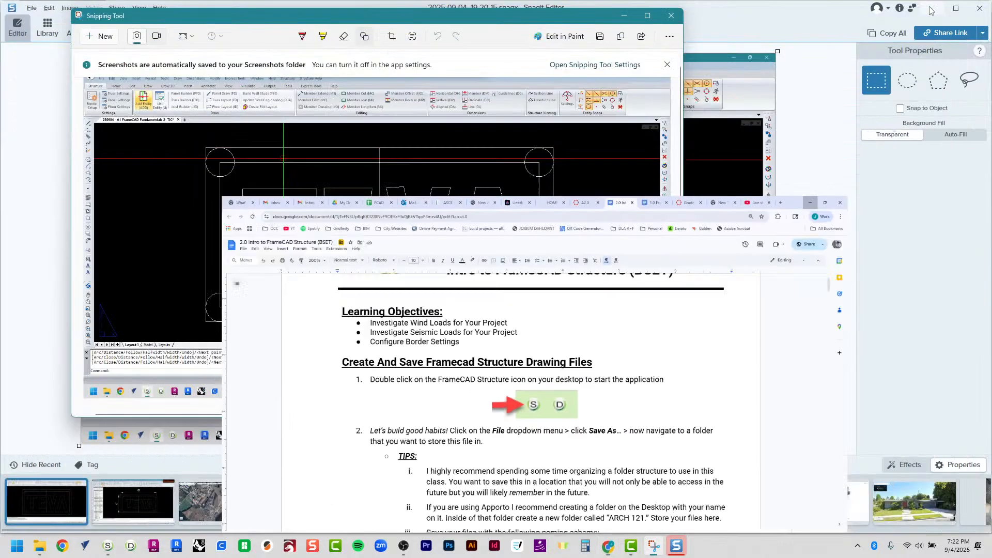
{"action": "left_click", "coordinate": [671, 16]}
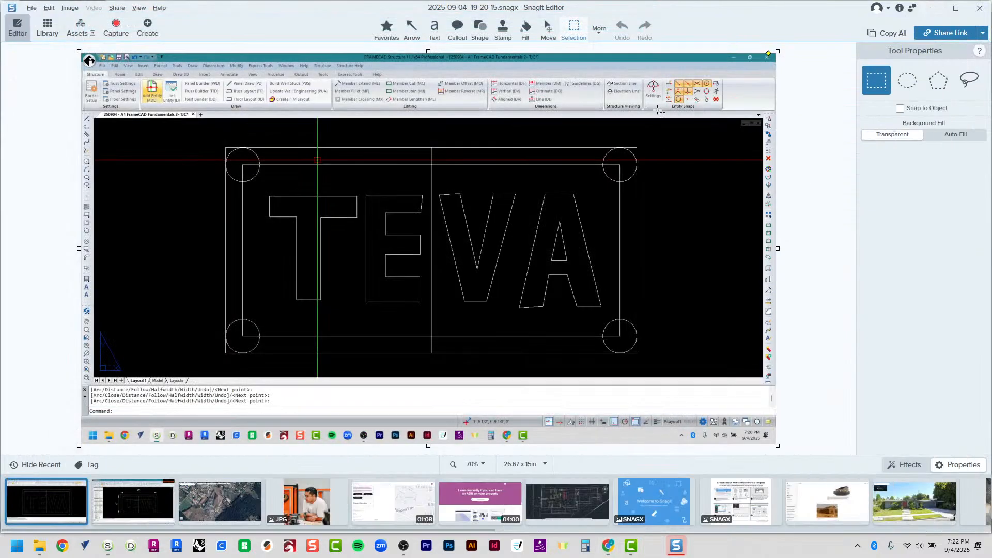
{"action": "left_click", "coordinate": [979, 9]}
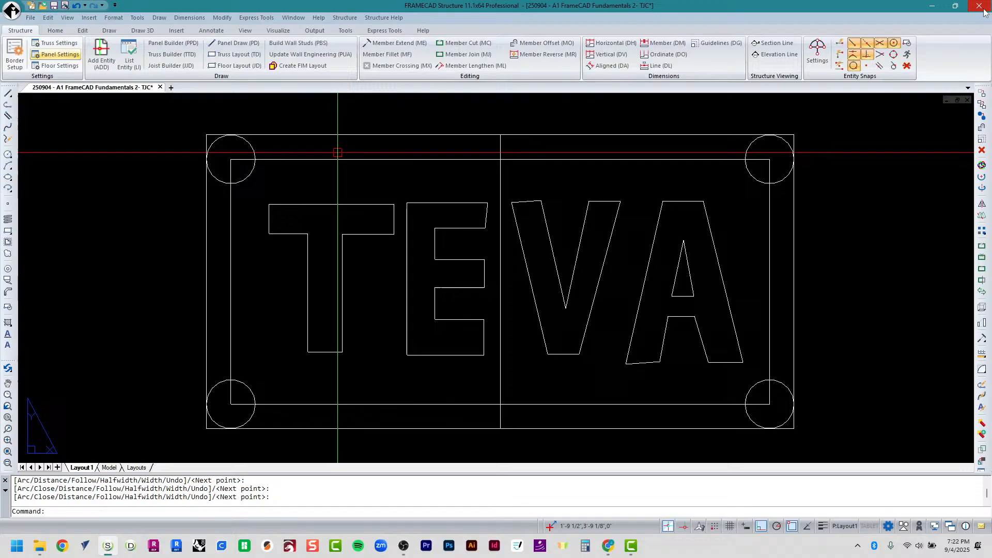
Create a new drawing and save it as "250904 - FCAD Res Project - TJC" in the 2 - FCAD Studio 1 folder, replacing the existing file.
{"action": "left_click", "coordinate": [38, 19]}
{"action": "key", "text": "Escape"}
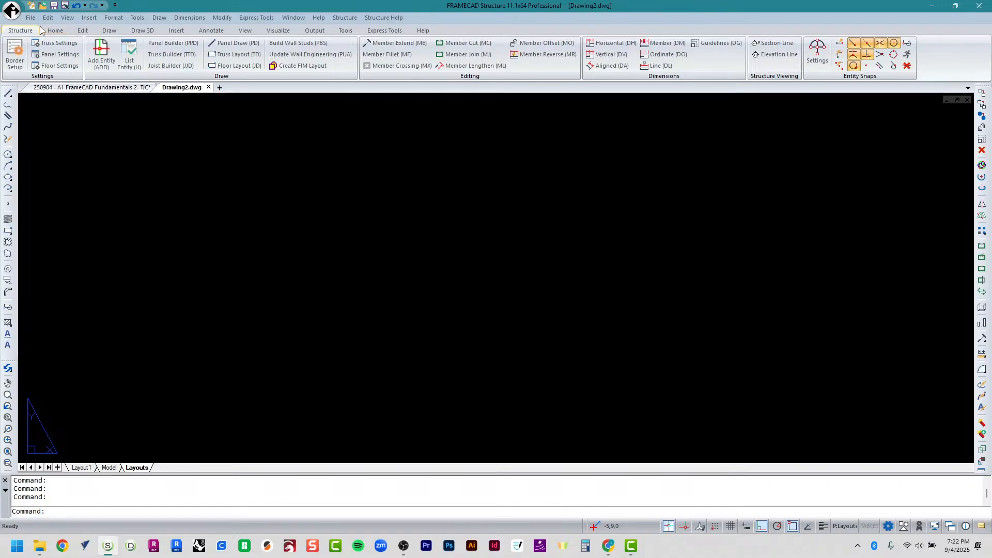
{"action": "left_click", "coordinate": [30, 17]}
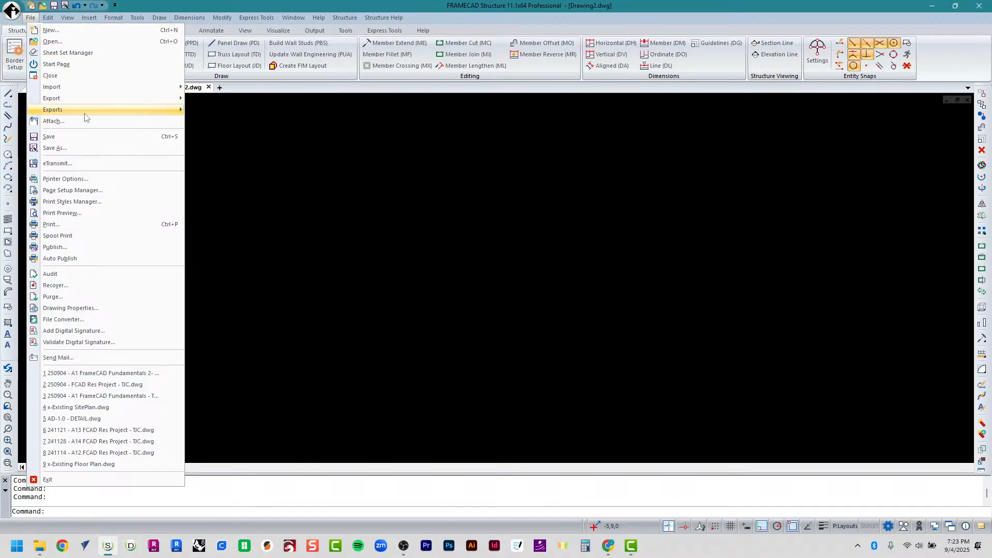
{"action": "left_click", "coordinate": [95, 148]}
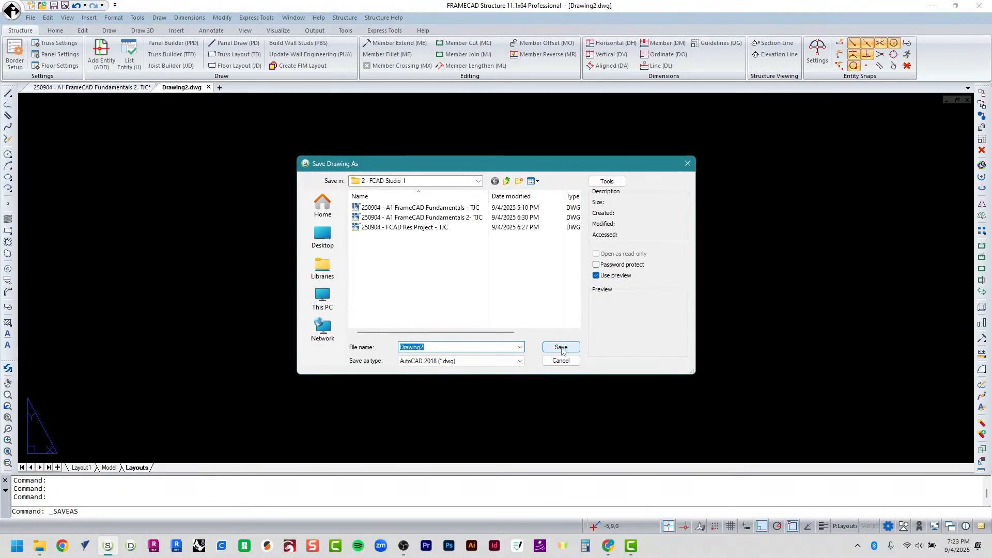
{"action": "left_click", "coordinate": [444, 218]}
{"action": "left_click", "coordinate": [444, 227]}
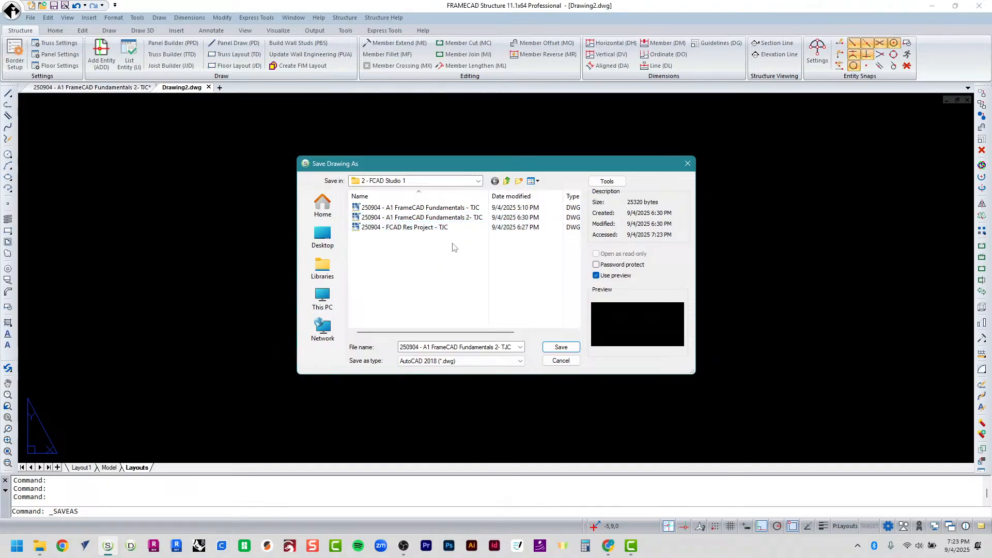
{"action": "left_click", "coordinate": [473, 307]}
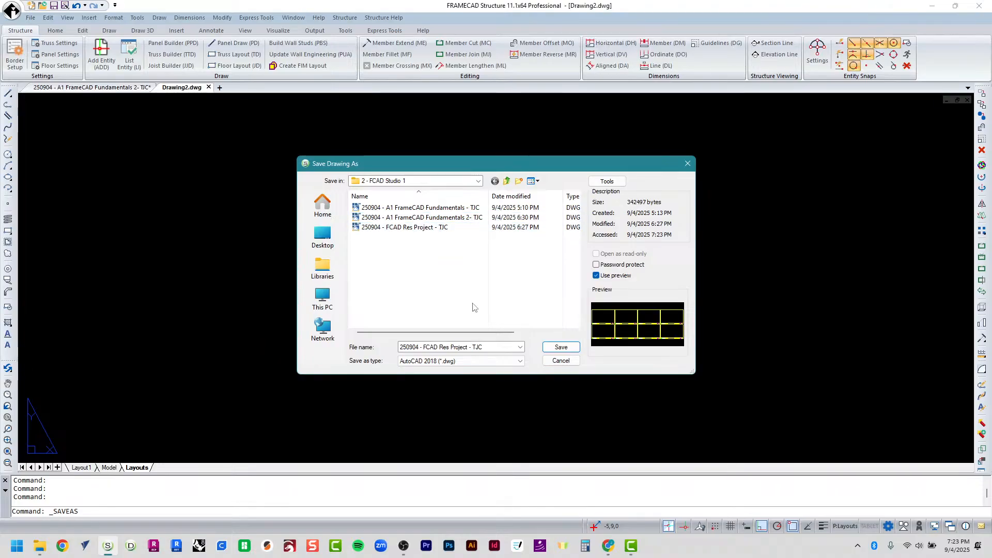
{"action": "left_click", "coordinate": [554, 353]}
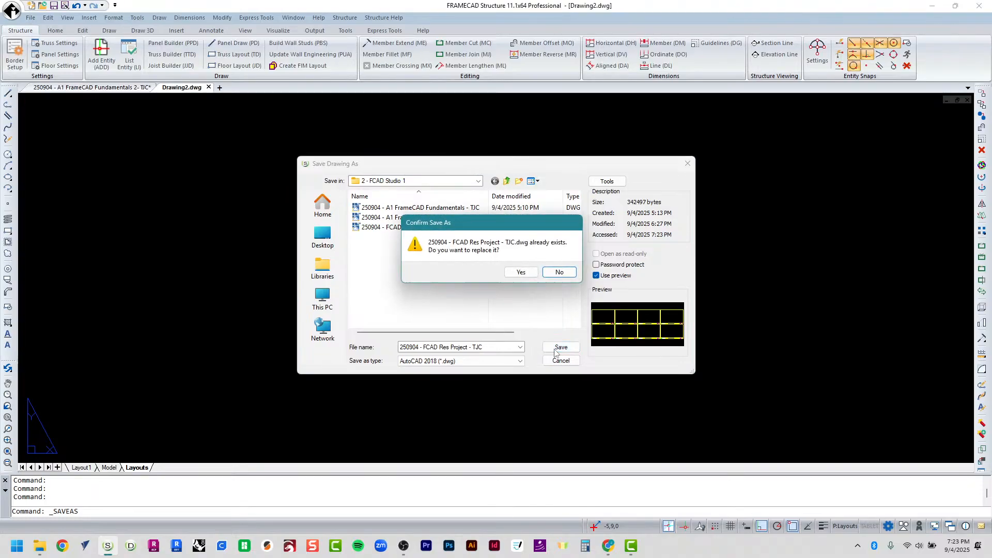
{"action": "left_click", "coordinate": [521, 272]}
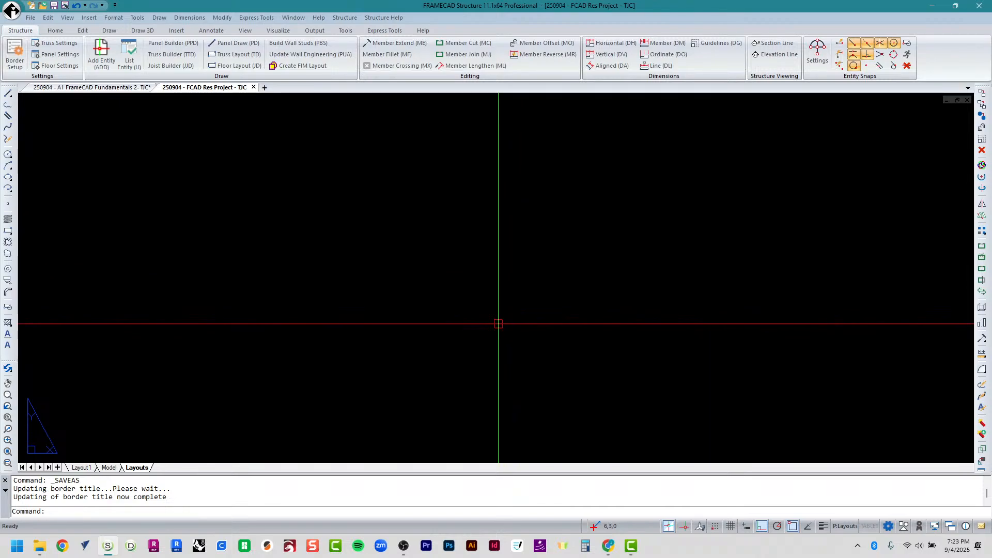
Switch to Chrome, open the ASCE Hazard Tool site (asce7hazardtool.online) in a new tab and dismiss its welcome message.
{"action": "key", "text": "alt+Tab"}
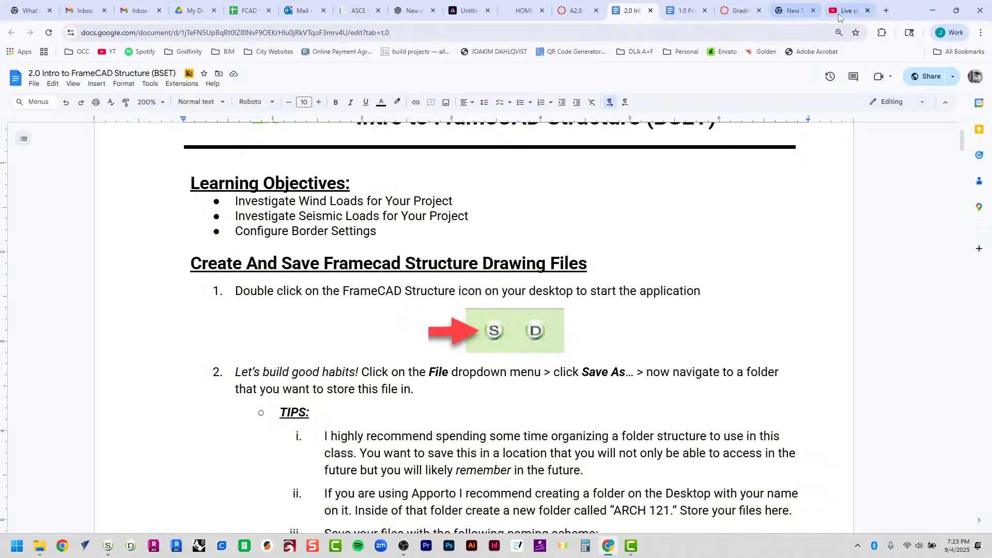
{"action": "left_click", "coordinate": [885, 11]}
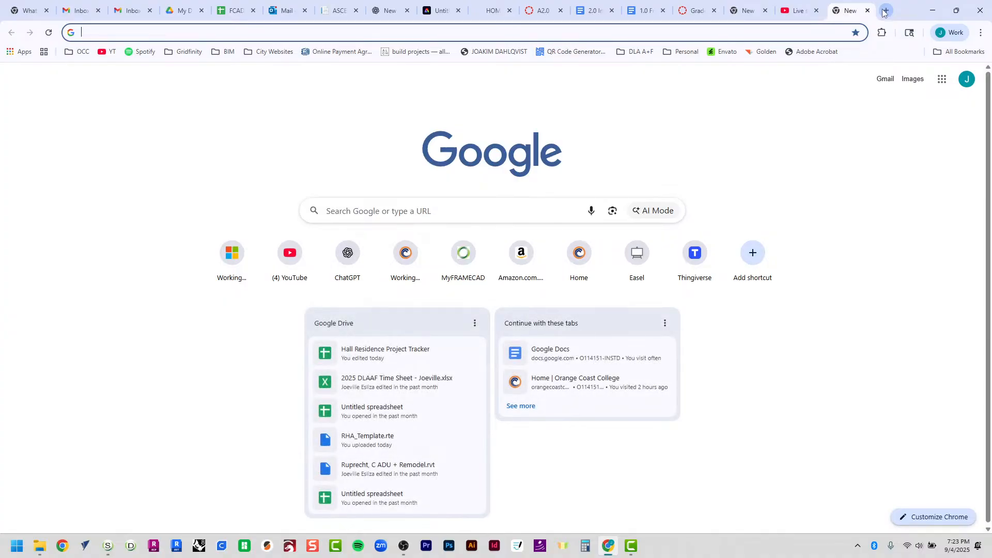
{"action": "type", "text": "asce"}
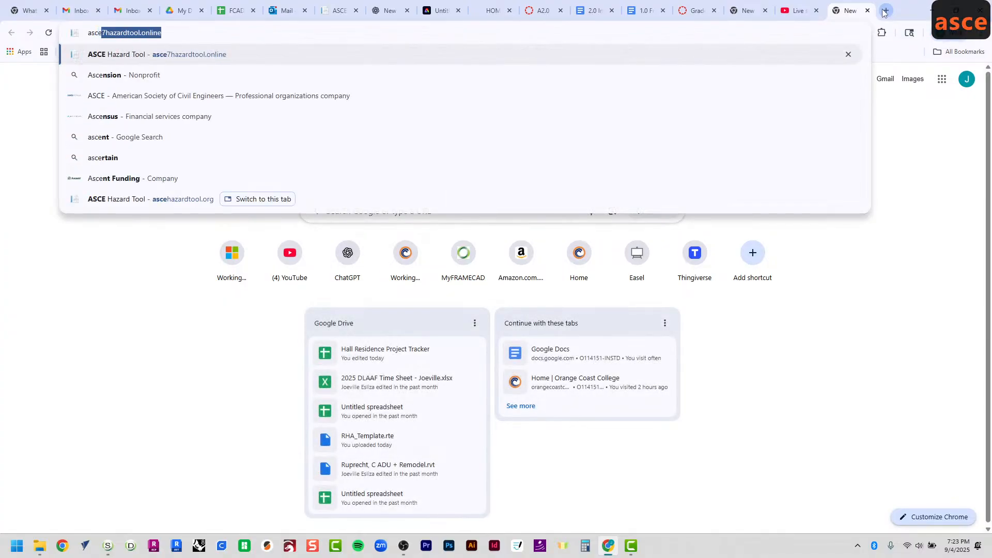
{"action": "type", "text": "7hazar"}
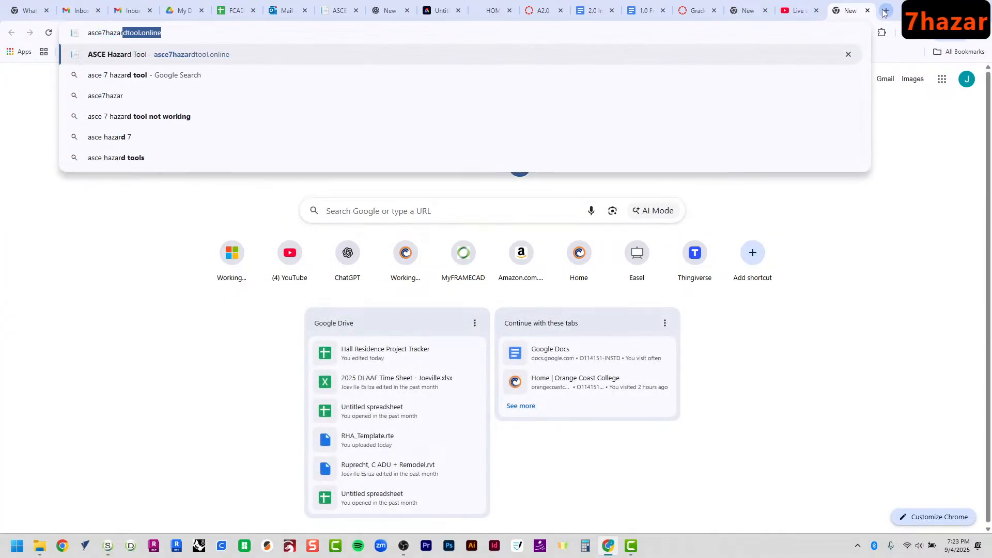
{"action": "type", "text": "dtoo"}
{"action": "key", "text": "Return"}
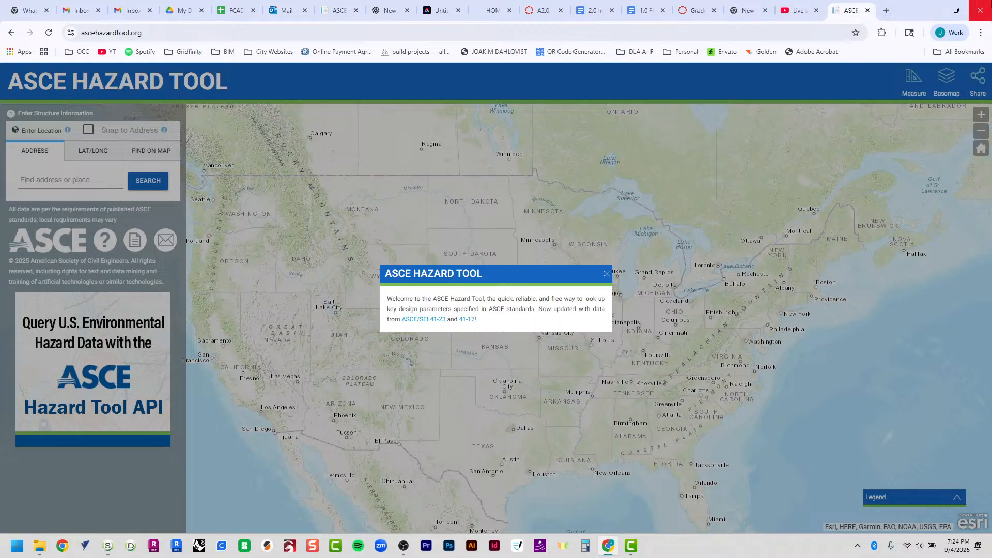
{"action": "left_click", "coordinate": [607, 274]}
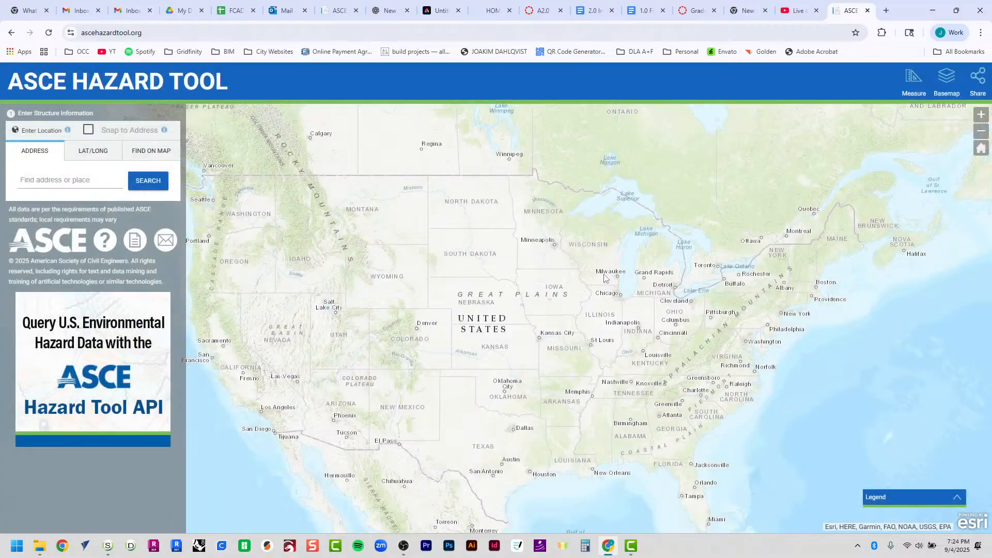
Search the ASCE Hazard Tool for the location "orange coast college".
{"action": "left_click", "coordinate": [74, 183]}
{"action": "type", "text": "orange coas"}
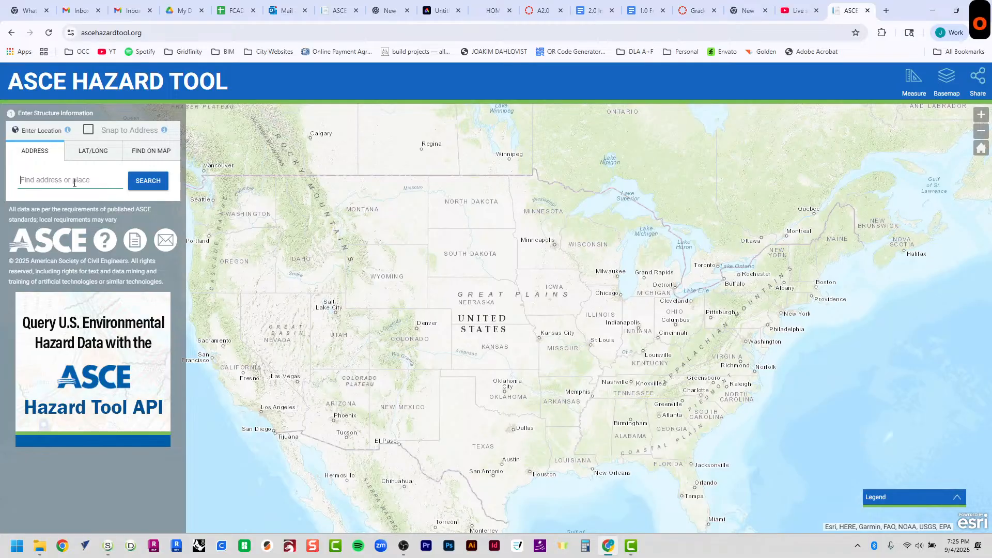
{"action": "type", "text": "t college"}
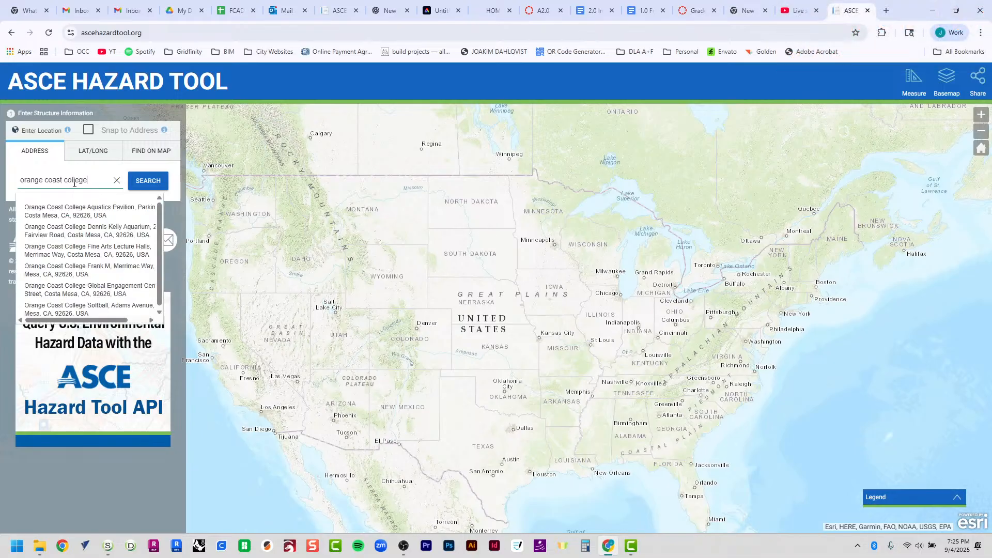
{"action": "left_click", "coordinate": [154, 185]}
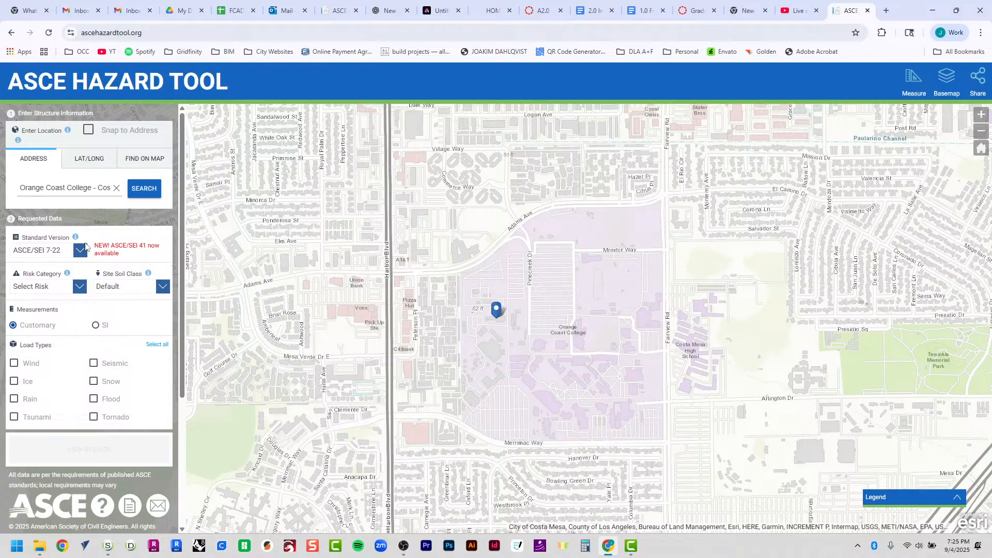
Request the wind load for Orange Coast College with risk category II and view the results.
{"action": "left_click", "coordinate": [14, 363]}
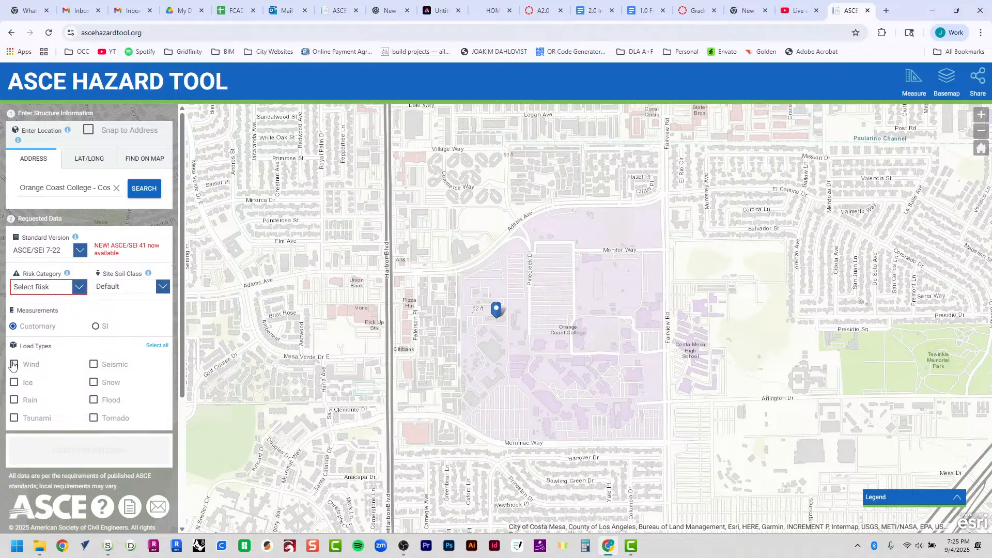
{"action": "left_click", "coordinate": [79, 295]}
{"action": "left_click", "coordinate": [57, 327]}
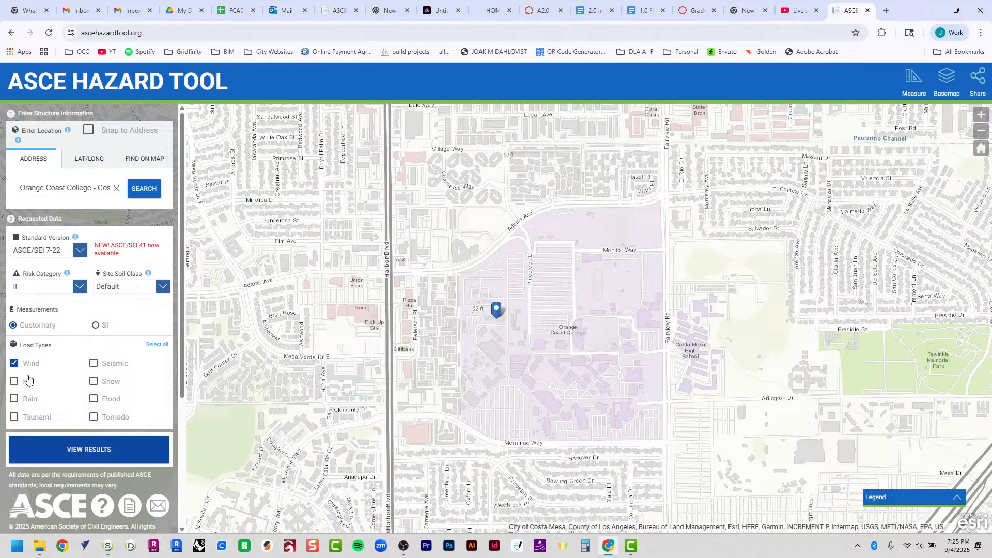
{"action": "left_click", "coordinate": [71, 449]}
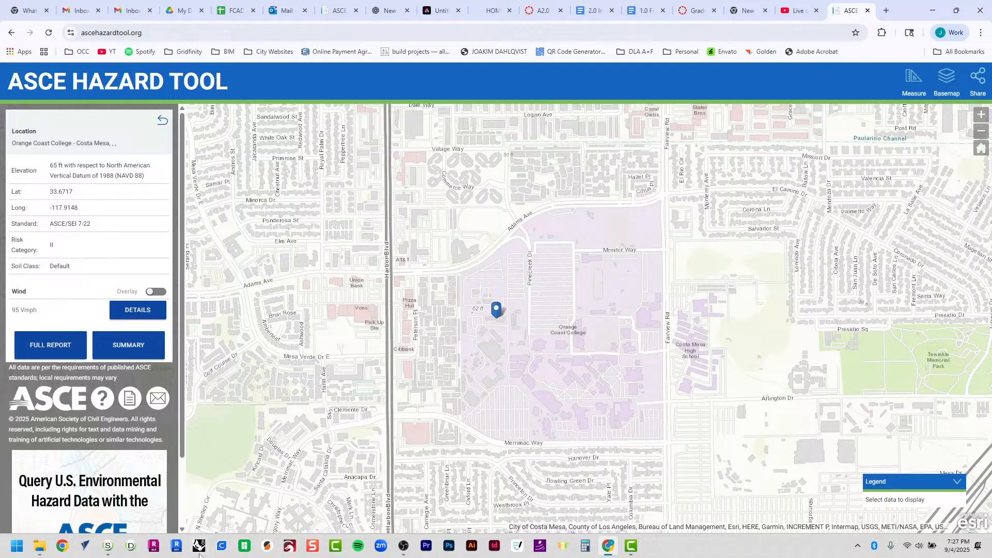
Turn on the wind overlay and examine the wind speed zones across the United States.
{"action": "left_click", "coordinate": [158, 293]}
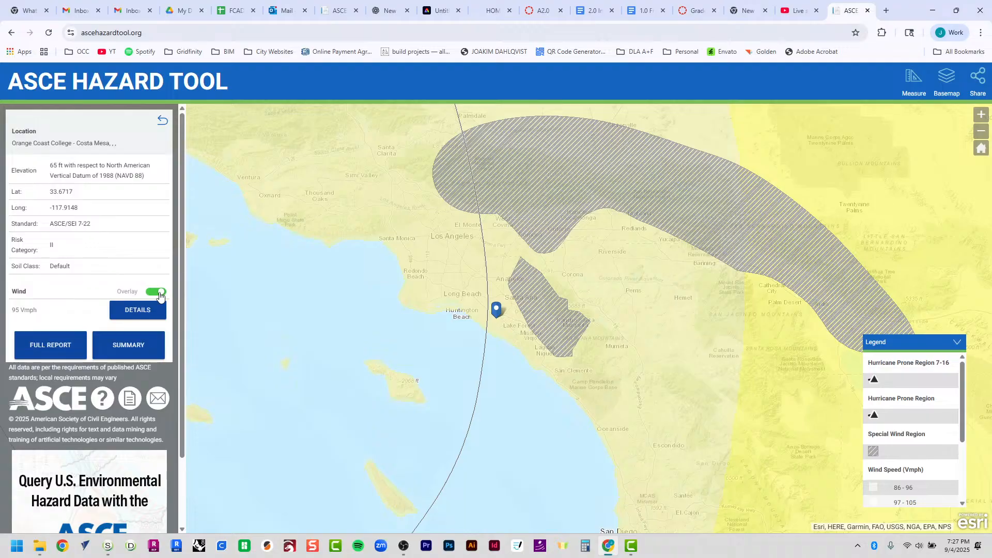
{"action": "scroll", "coordinate": [638, 314], "scroll_direction": "down", "scroll_amount": 2}
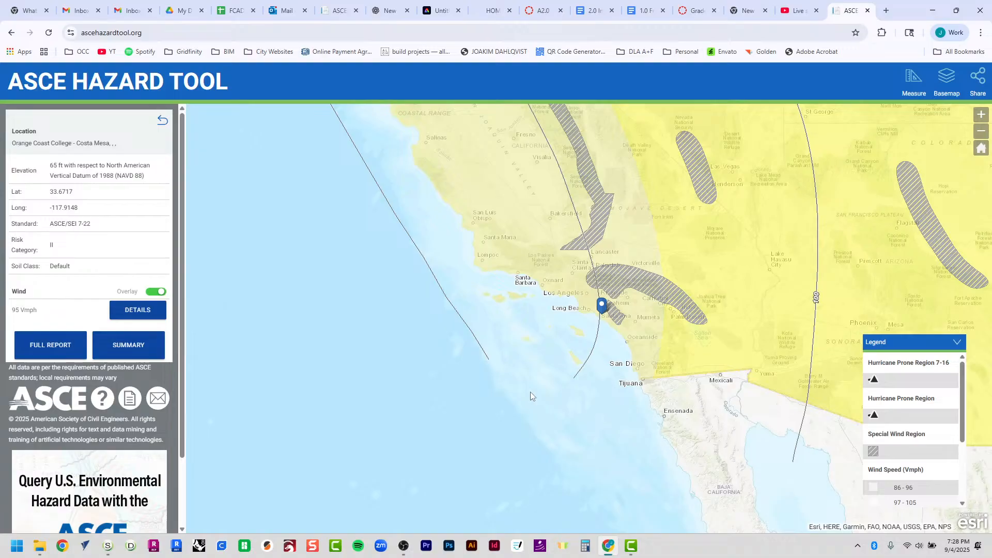
{"action": "scroll", "coordinate": [451, 450], "scroll_direction": "down", "scroll_amount": 2}
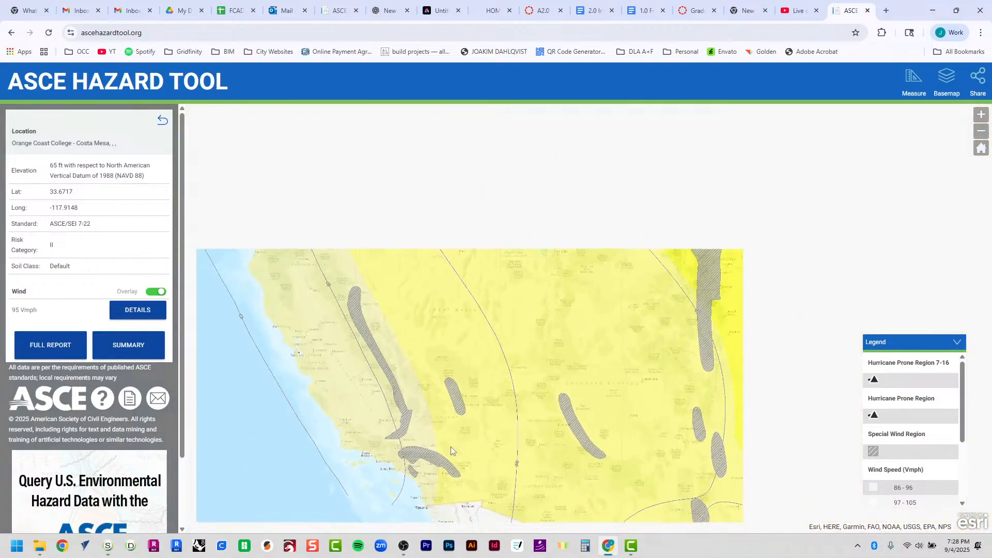
{"action": "scroll", "coordinate": [464, 468], "scroll_direction": "up", "scroll_amount": 1}
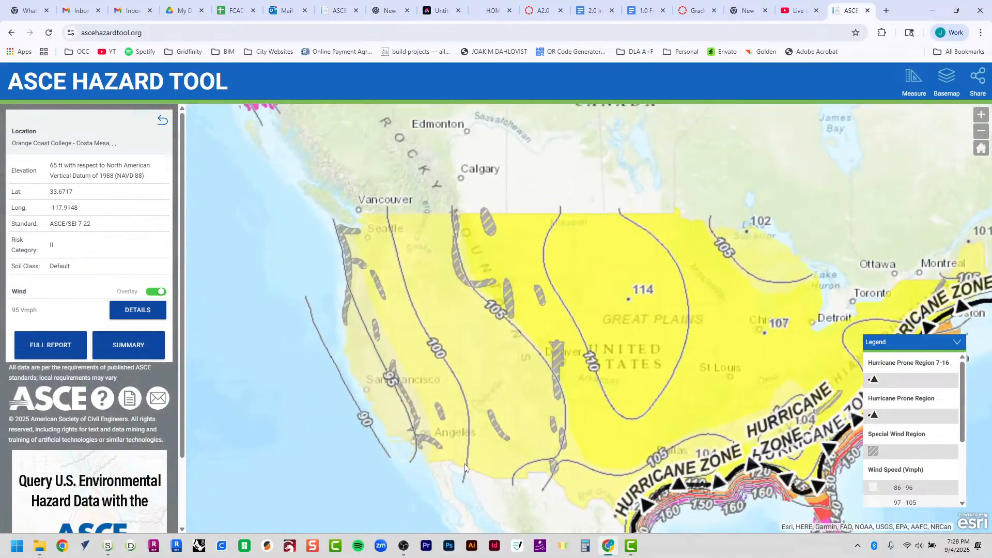
{"action": "left_click_drag", "start_coordinate": [598, 488], "coordinate": [437, 415]}
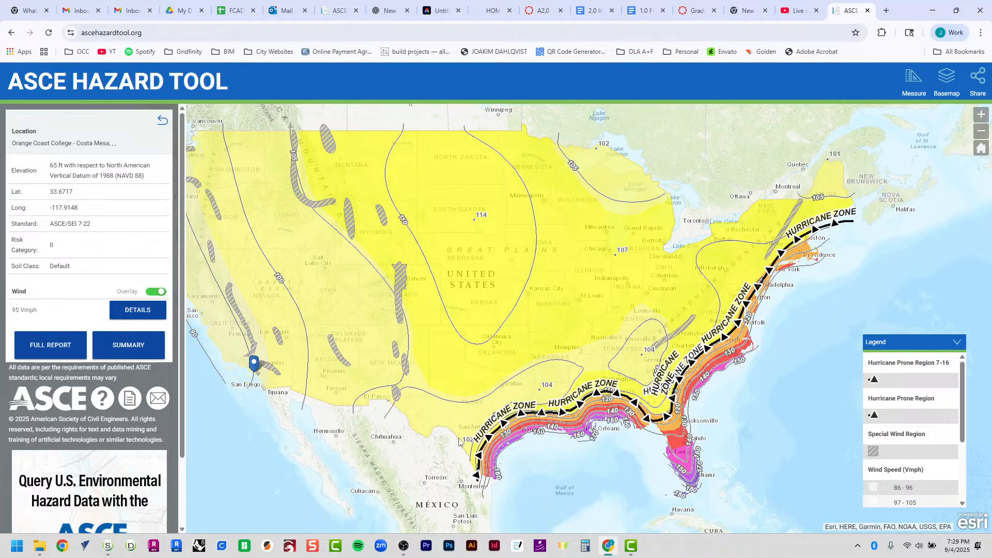
Open the OSHPD Seismic Design Maps site (seismicmaps.org) in a new browser tab.
{"action": "left_click", "coordinate": [886, 10]}
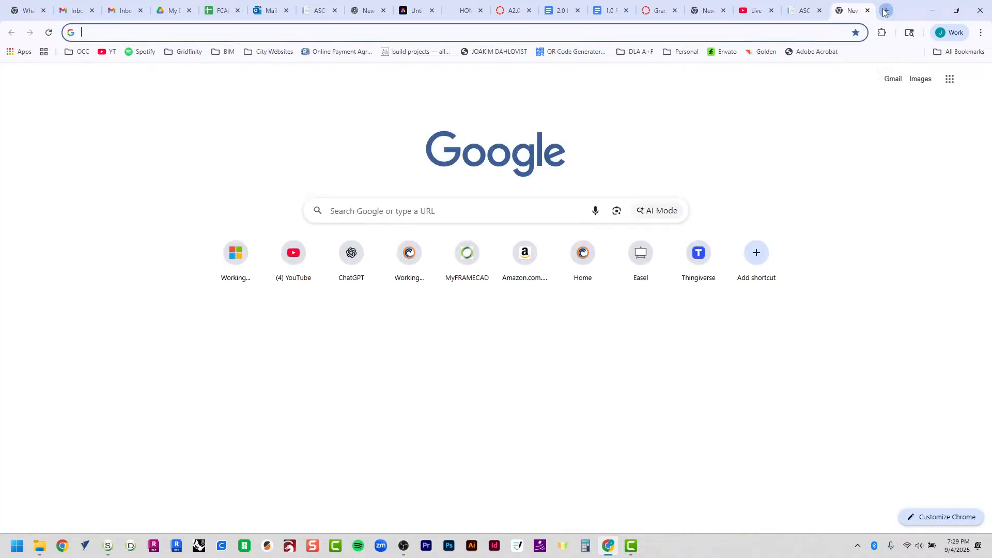
{"action": "type", "text": "seismicmaps.org"}
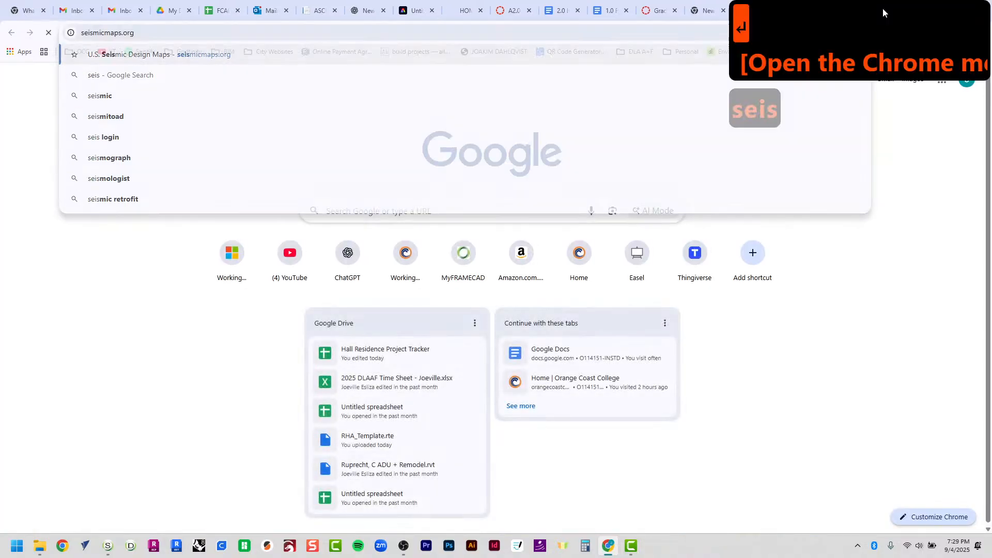
{"action": "key", "text": "Return"}
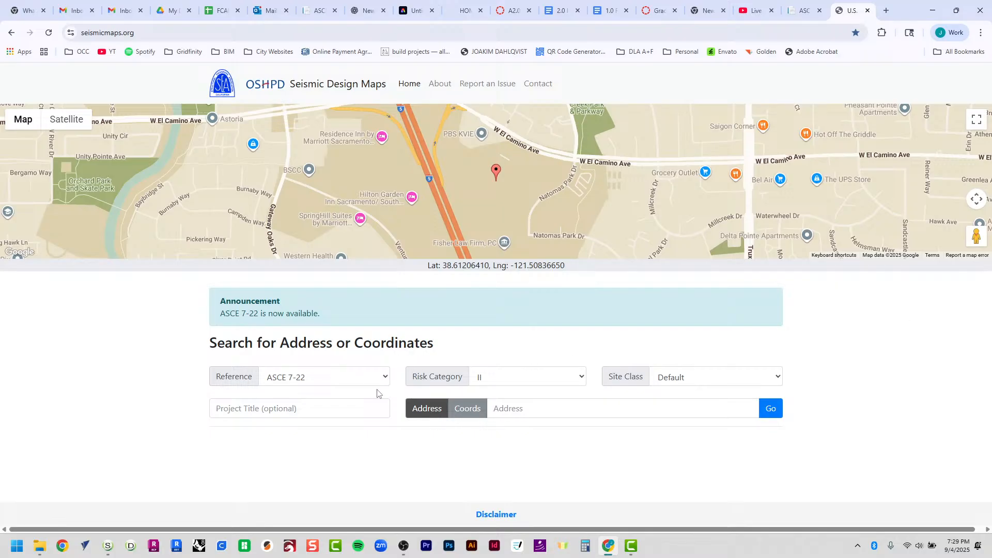
Run a seismic search for Orange Coast College using reference ASCE 7-16 and risk category II.
{"action": "left_click", "coordinate": [353, 385]}
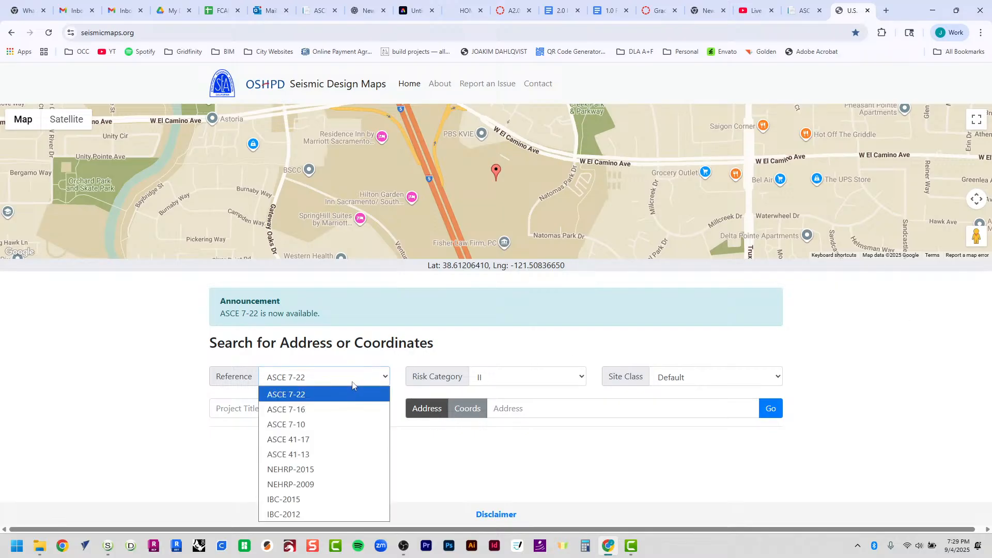
{"action": "left_click", "coordinate": [347, 411]}
{"action": "left_click", "coordinate": [535, 383]}
{"action": "left_click", "coordinate": [535, 383]}
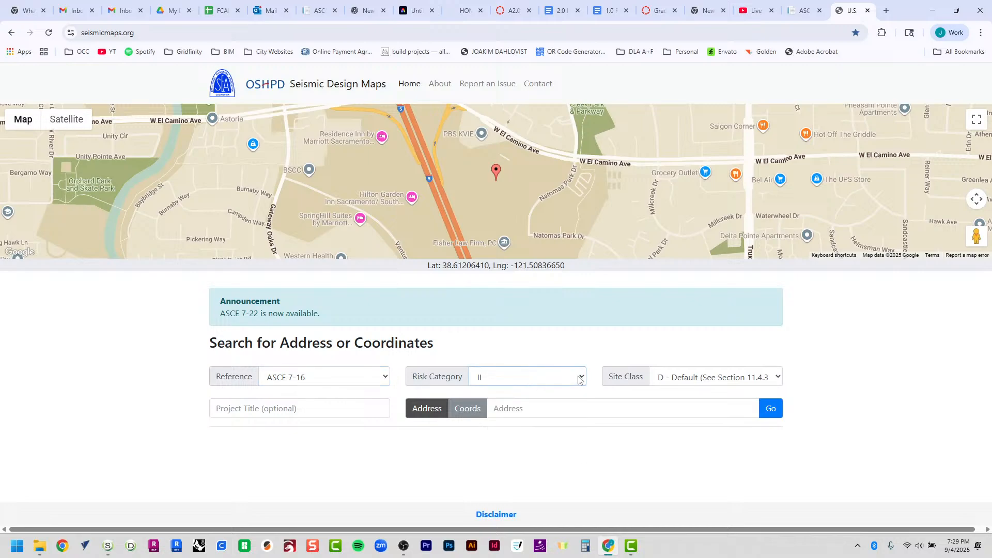
{"action": "left_click", "coordinate": [337, 407]}
{"action": "left_click", "coordinate": [576, 413]}
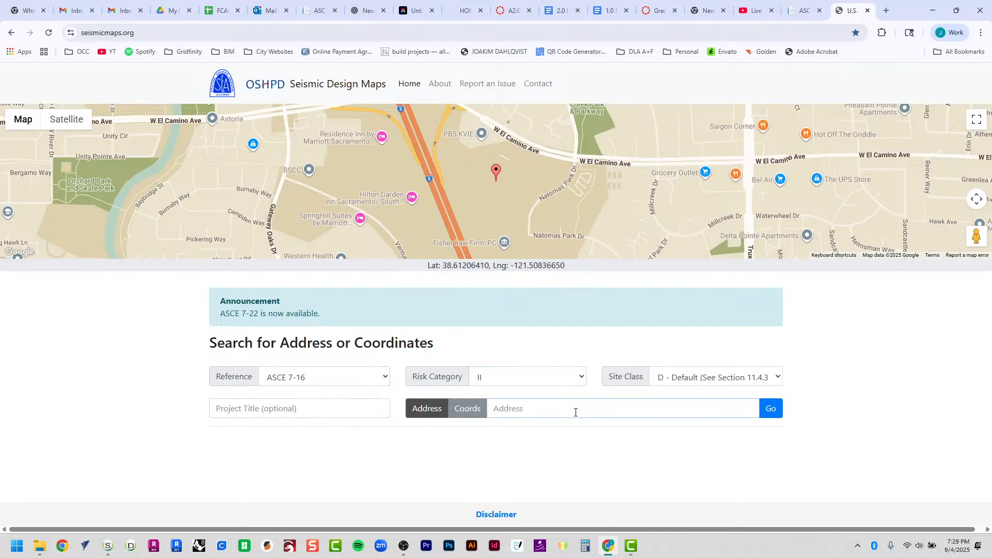
{"action": "type", "text": "Orange Coast "}
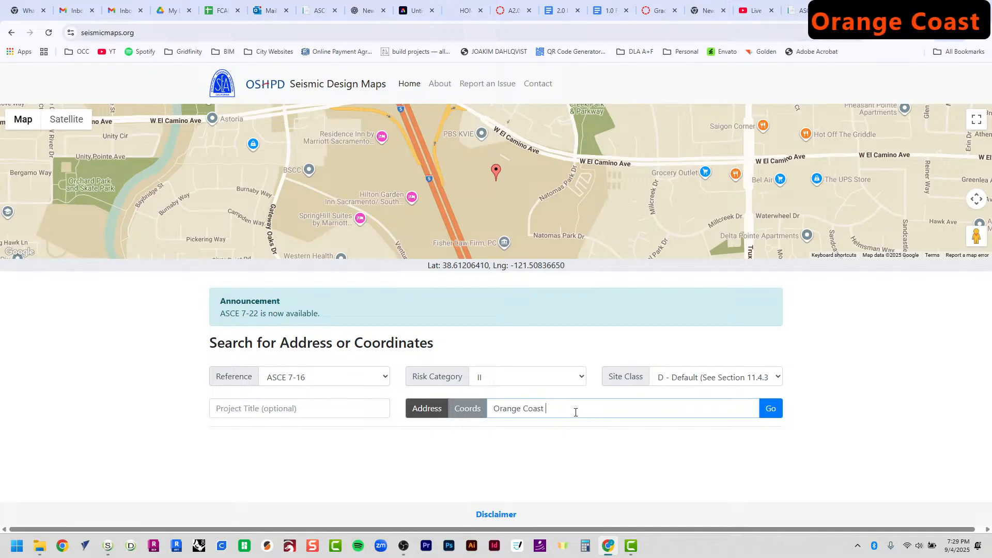
{"action": "type", "text": "College"}
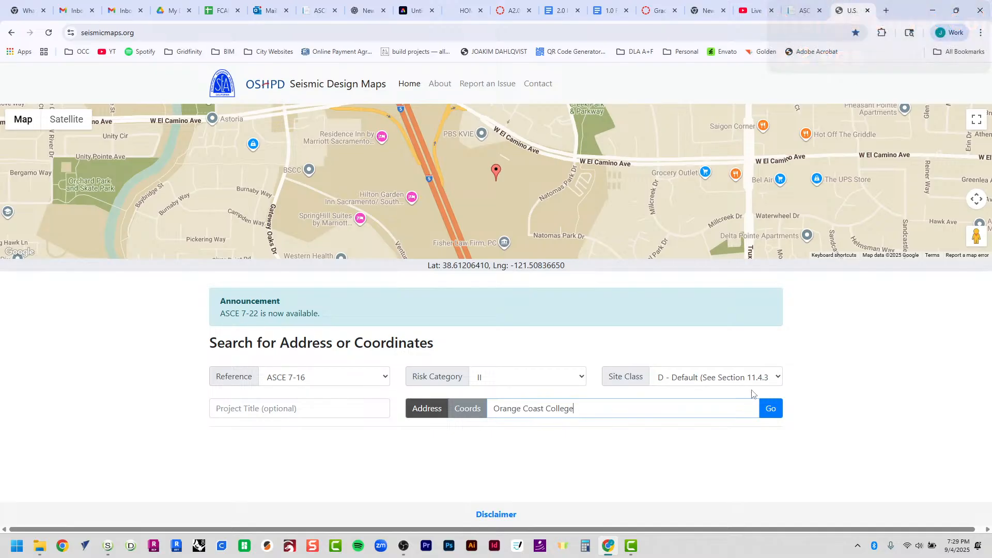
{"action": "left_click", "coordinate": [766, 411]}
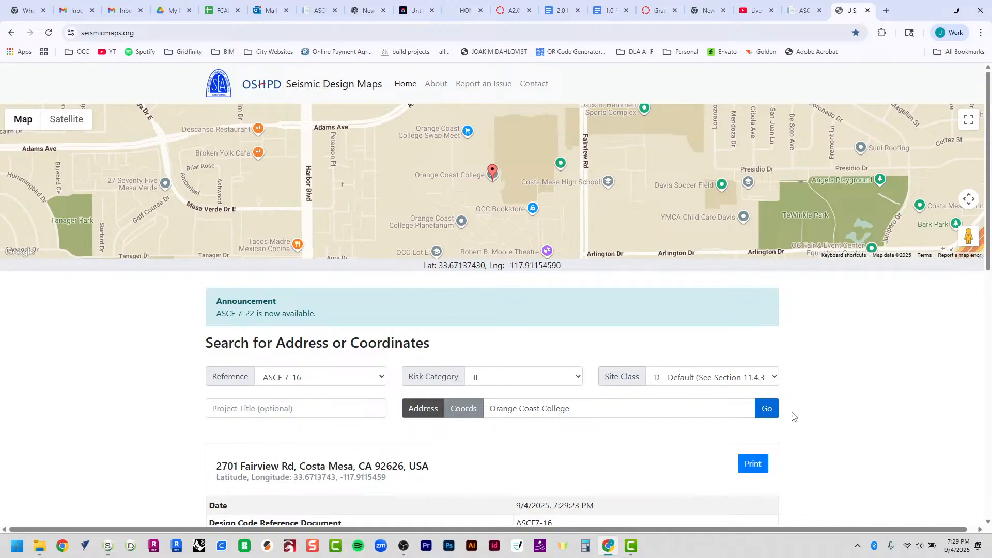
Find the SDS numeric seismic design value at 0.2 second SA in the results and highlight it.
{"action": "scroll", "coordinate": [860, 428], "scroll_direction": "down", "scroll_amount": 7}
{"action": "scroll", "coordinate": [861, 428], "scroll_direction": "down", "scroll_amount": 2}
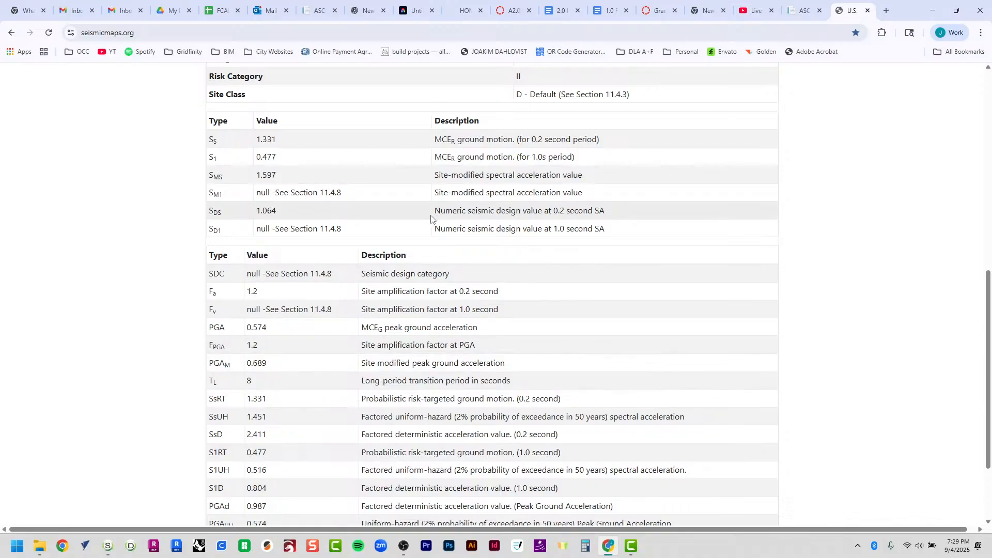
{"action": "left_click_drag", "start_coordinate": [433, 212], "coordinate": [642, 217]}
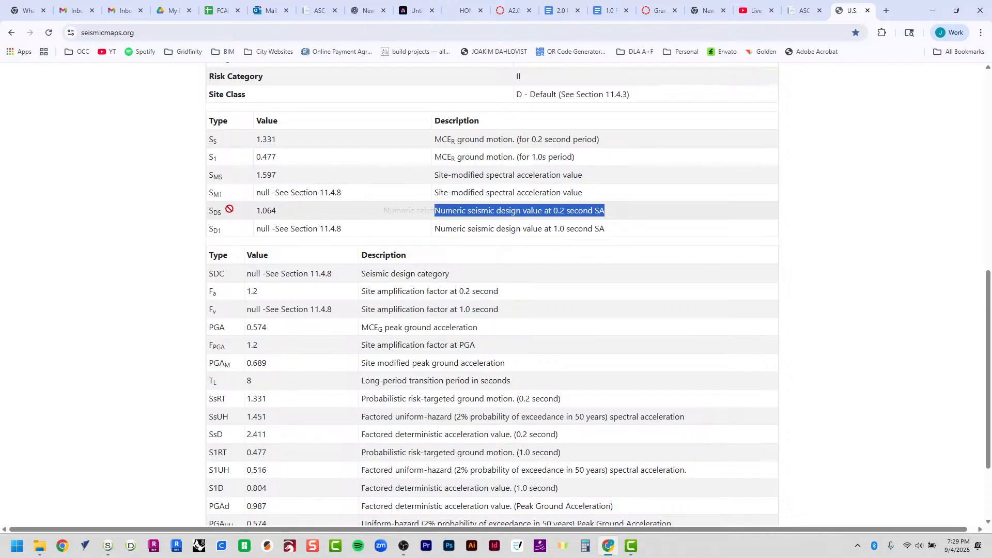
{"action": "double_click", "coordinate": [268, 211]}
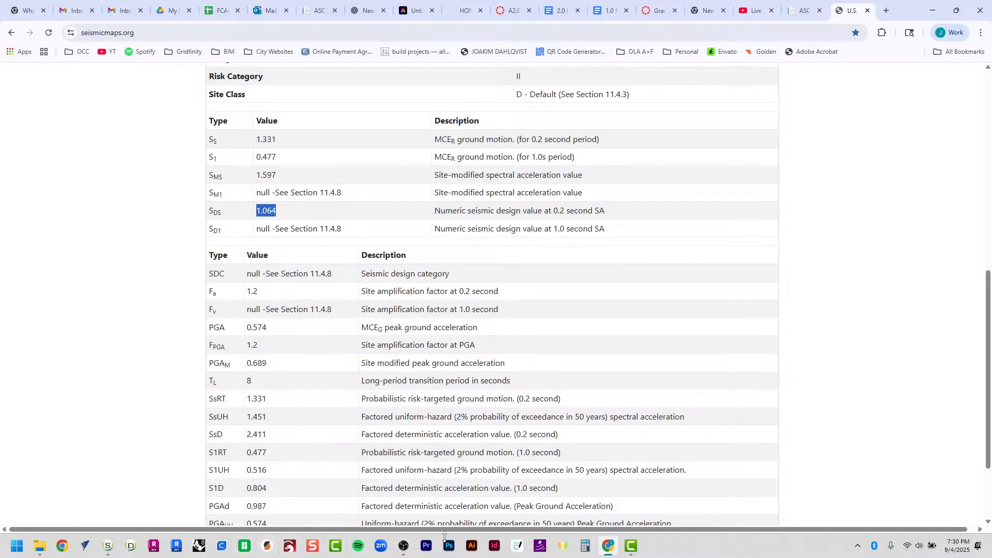
Switch to FRAMECAD Structure and open the BSET Border Setup for the FCAD Res Project drawing.
{"action": "left_click", "coordinate": [108, 546]}
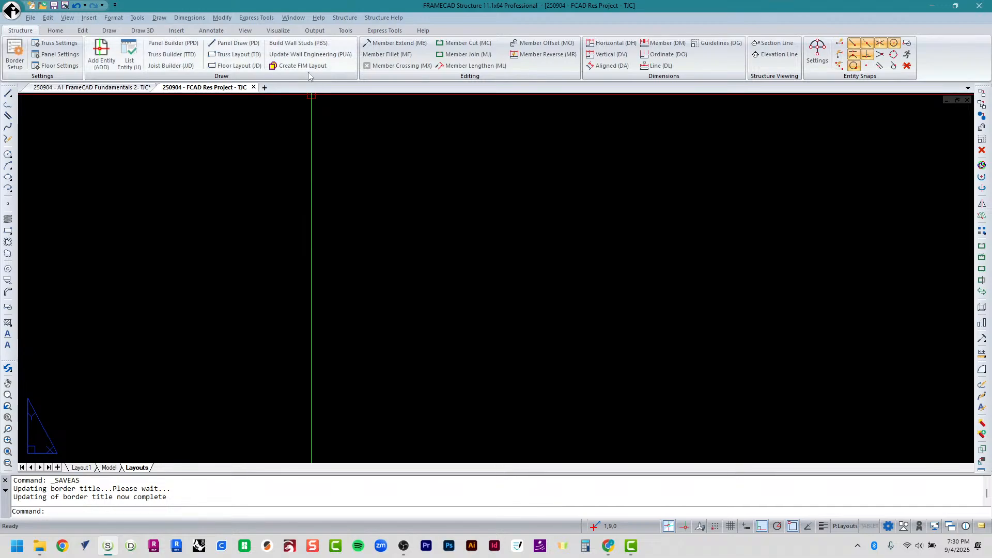
{"action": "left_click", "coordinate": [350, 20]}
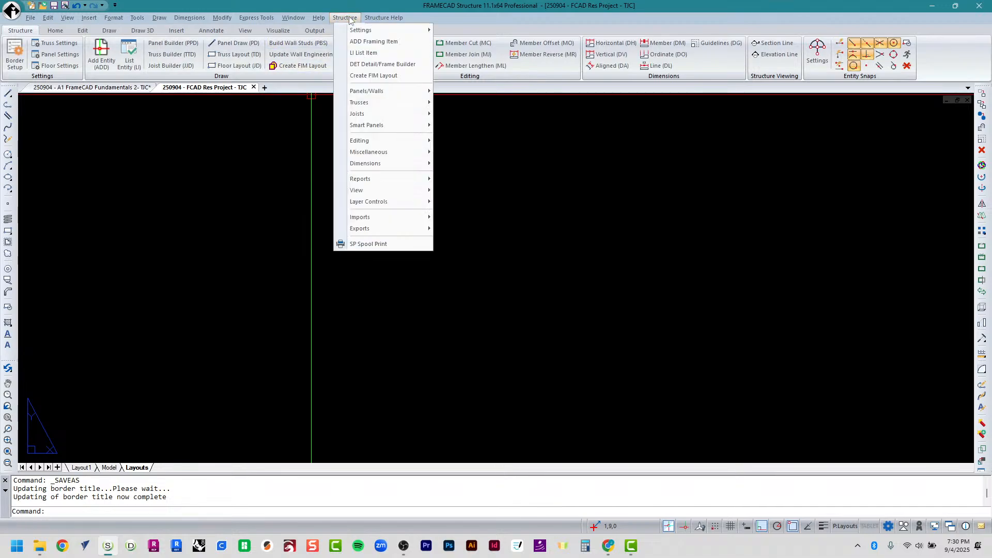
{"action": "mouse_move", "coordinate": [361, 30]}
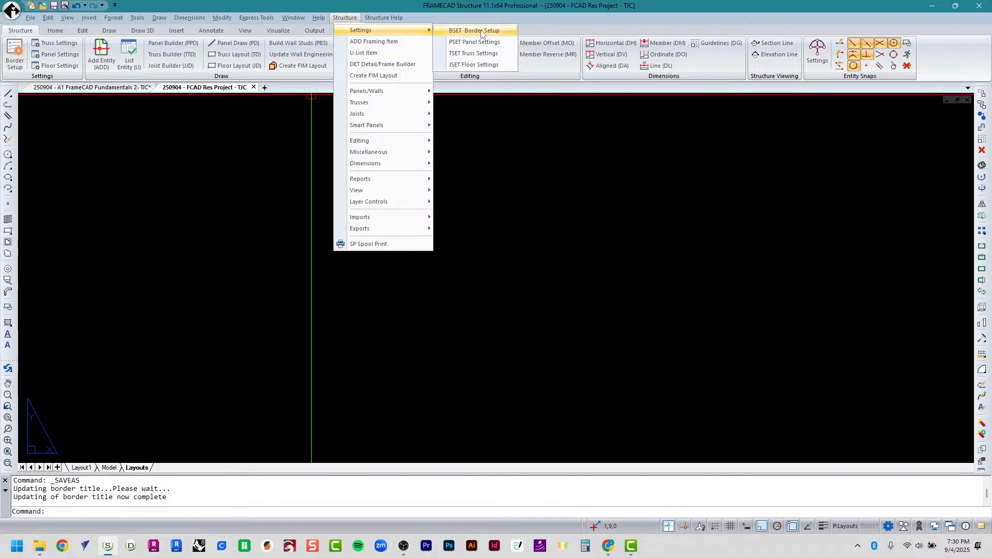
{"action": "left_click", "coordinate": [481, 32]}
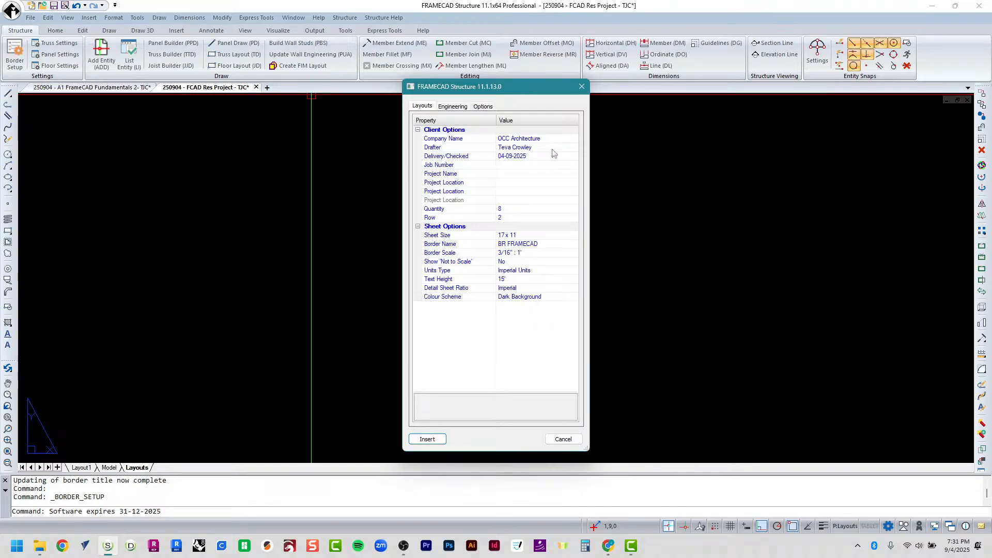
Check the company name, drafter and delivery/checked date entries in the border setup's client options.
{"action": "left_click", "coordinate": [566, 139]}
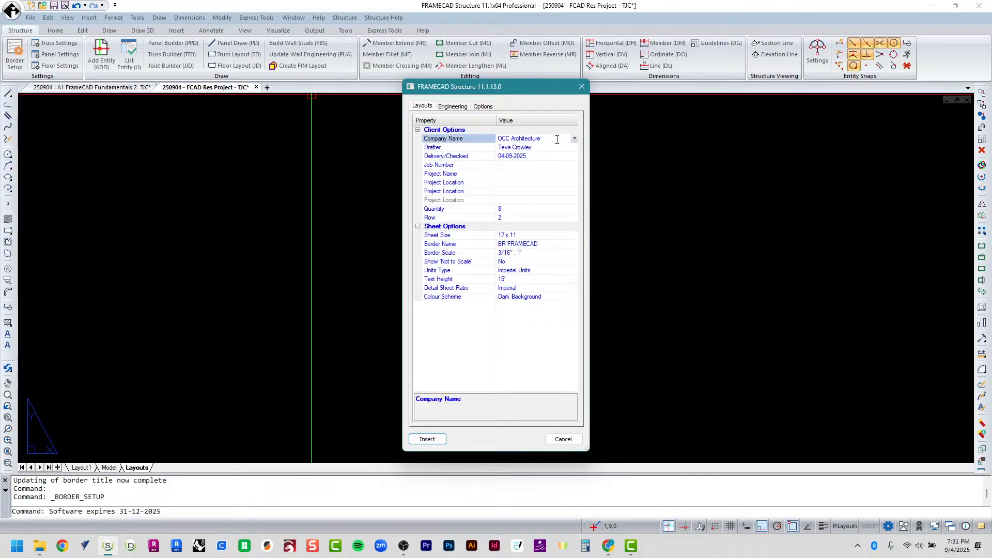
{"action": "double_click", "coordinate": [557, 139]}
{"action": "left_click", "coordinate": [557, 138]}
{"action": "left_click", "coordinate": [543, 156]}
{"action": "left_click", "coordinate": [536, 147]}
{"action": "left_click_drag", "start_coordinate": [536, 147], "coordinate": [439, 146]}
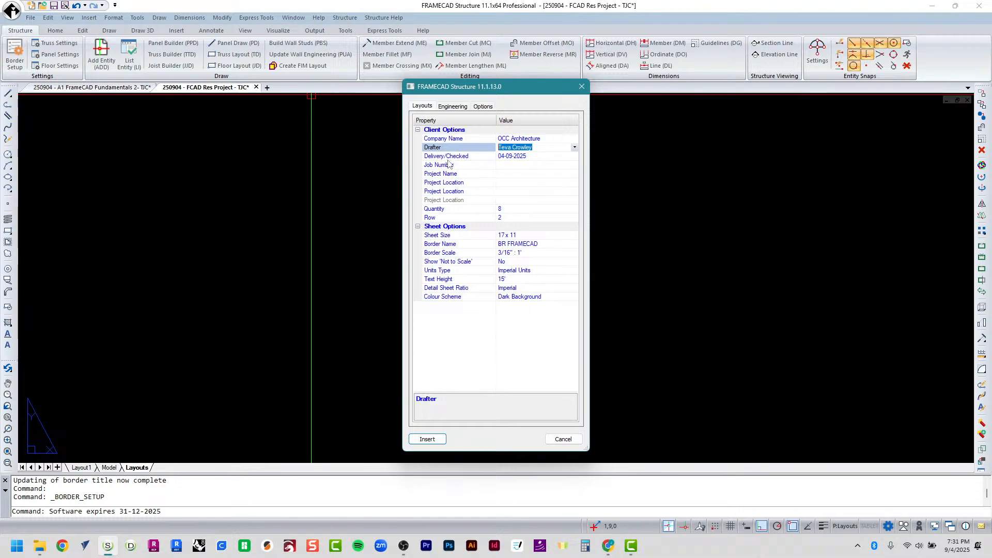
{"action": "left_click", "coordinate": [534, 157]}
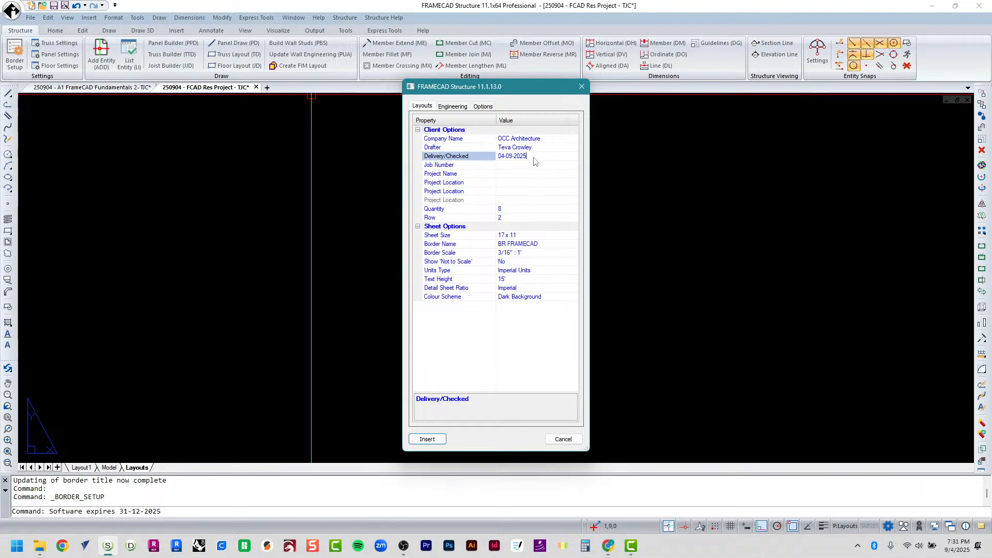
Set the job number to 001 and the project name to "FCAD Res Project" in the client options.
{"action": "left_click", "coordinate": [522, 166]}
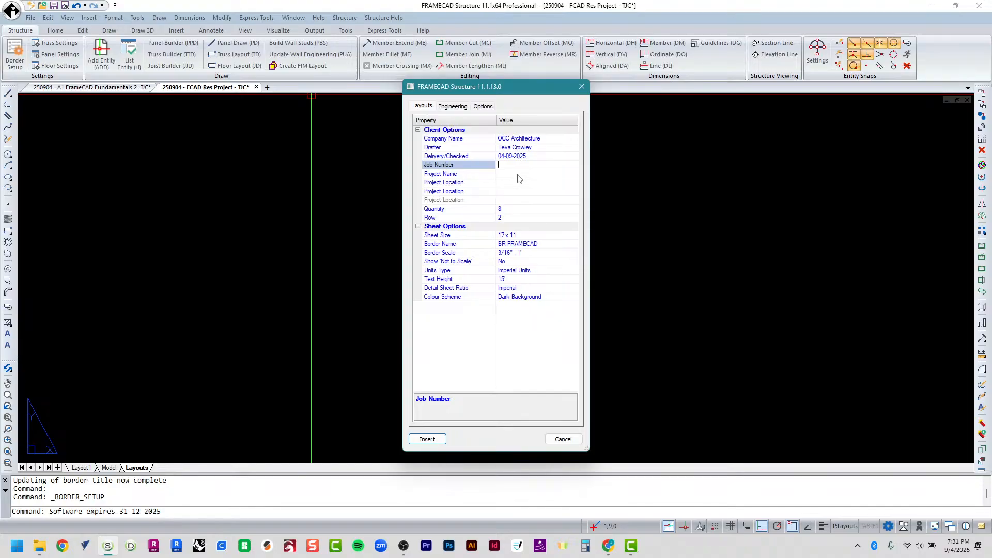
{"action": "type", "text": "001"}
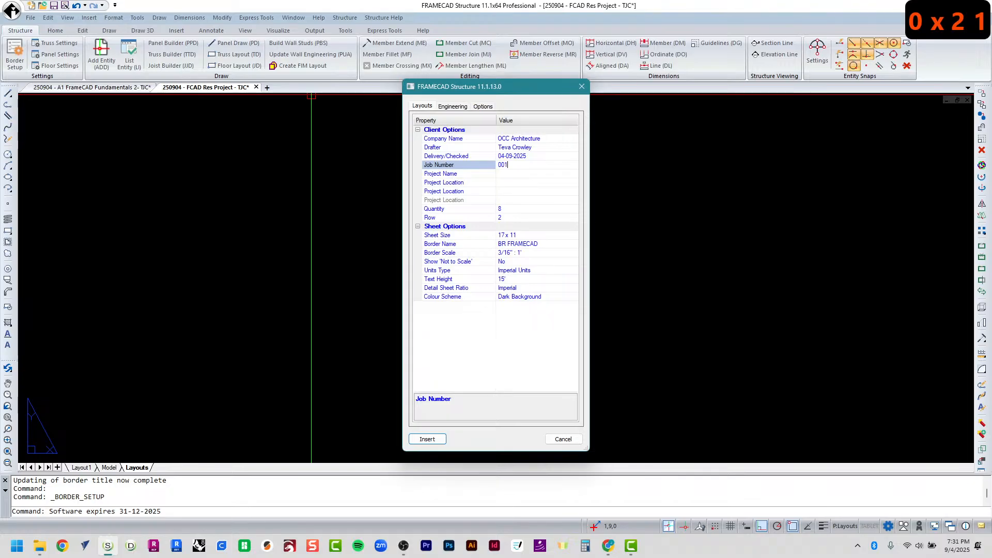
{"action": "left_click", "coordinate": [514, 173]}
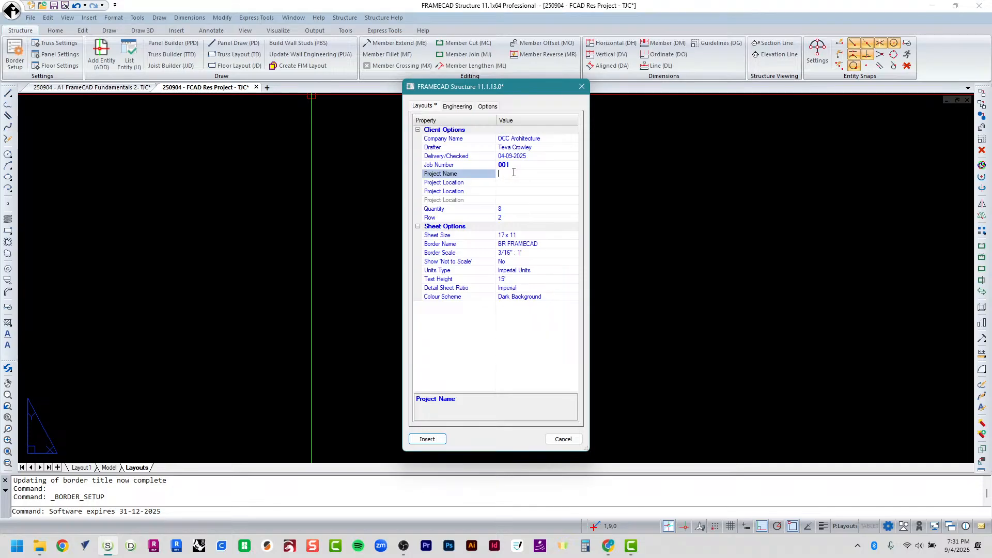
{"action": "type", "text": "FCAD Res"}
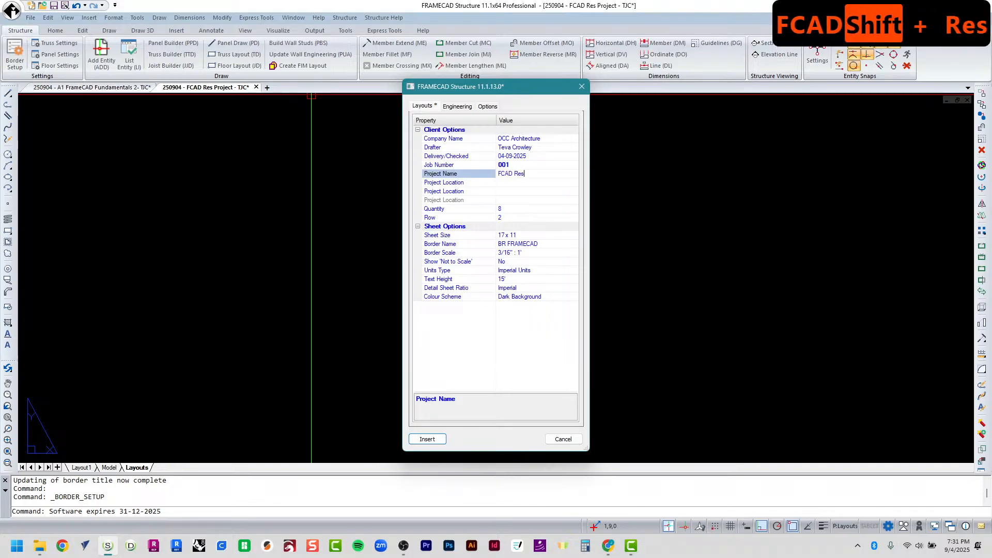
{"action": "type", "text": " Project"}
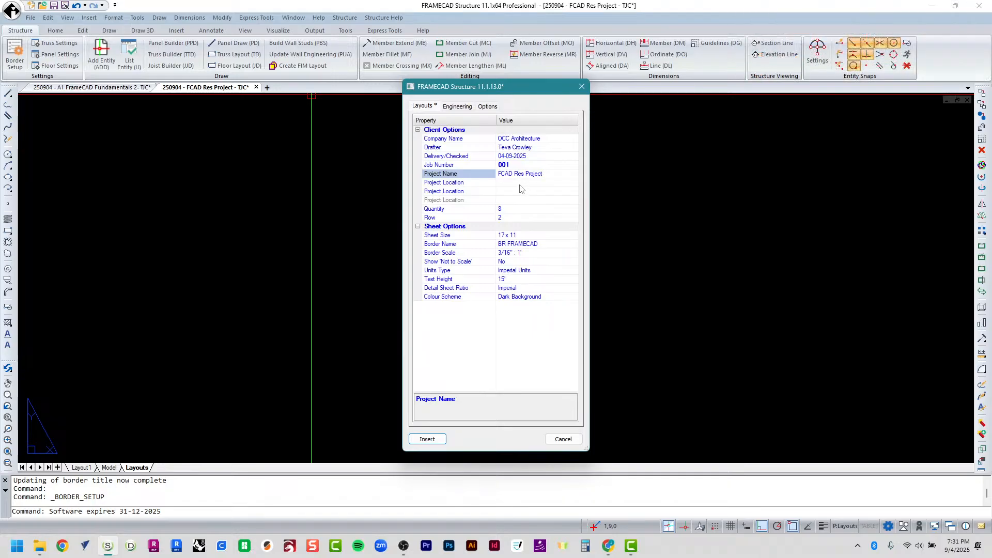
Check the sheet quantity in the client options and choose BR FRAMECAD as the border name.
{"action": "left_click", "coordinate": [513, 208]}
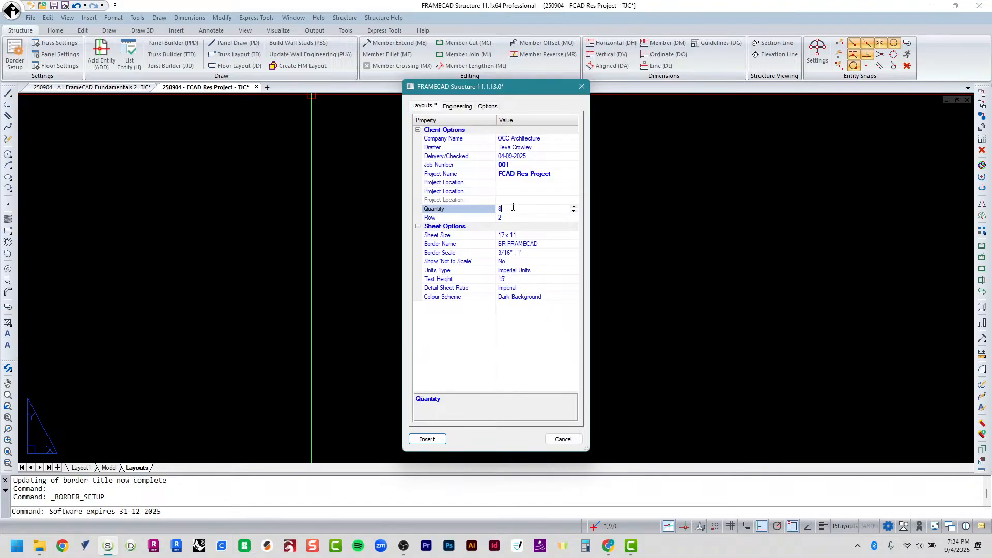
{"action": "left_click", "coordinate": [567, 244]}
{"action": "left_click", "coordinate": [574, 244]}
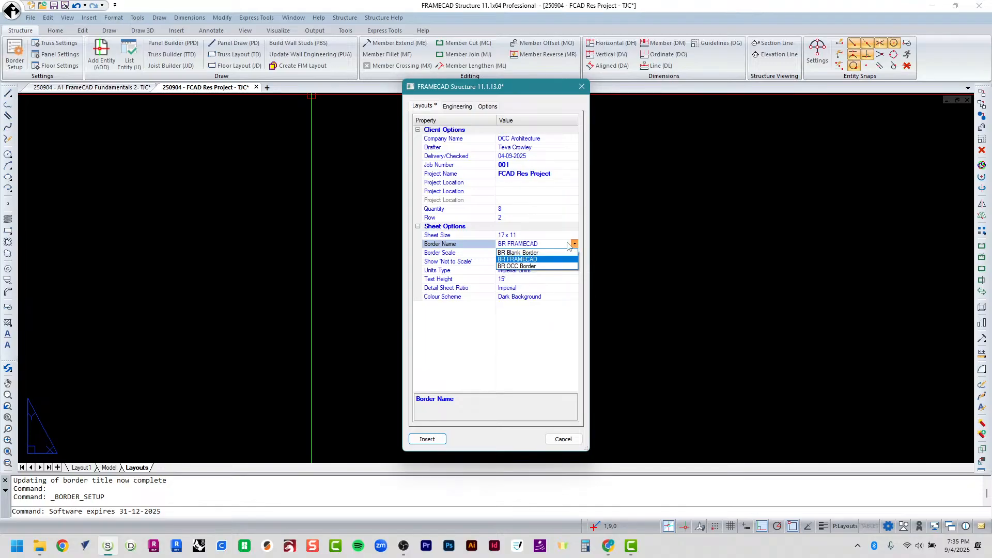
{"action": "left_click", "coordinate": [547, 260]}
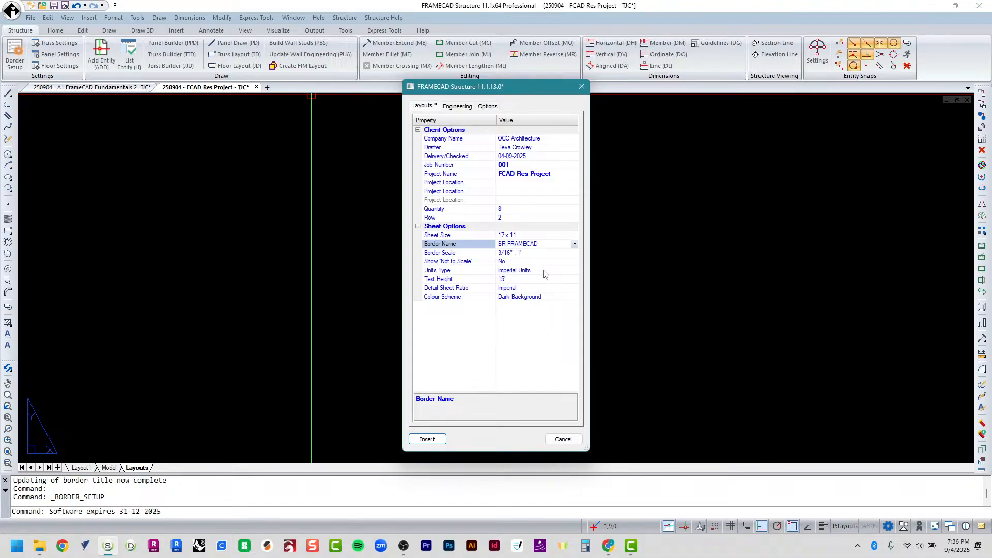
Review the border setup's reference options, checking the primary colour, secondary colour and visibility level.
{"action": "left_click", "coordinate": [487, 107]}
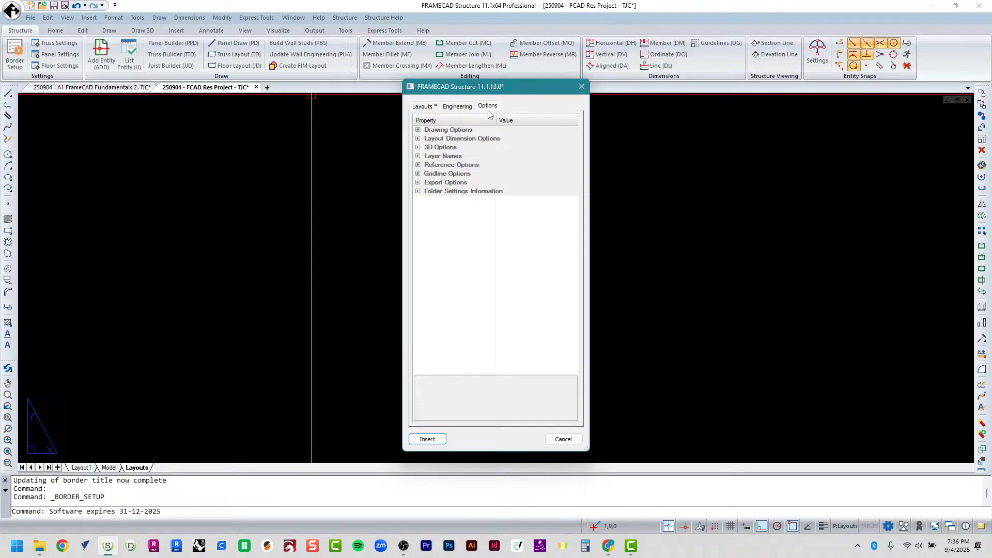
{"action": "left_click", "coordinate": [419, 165]}
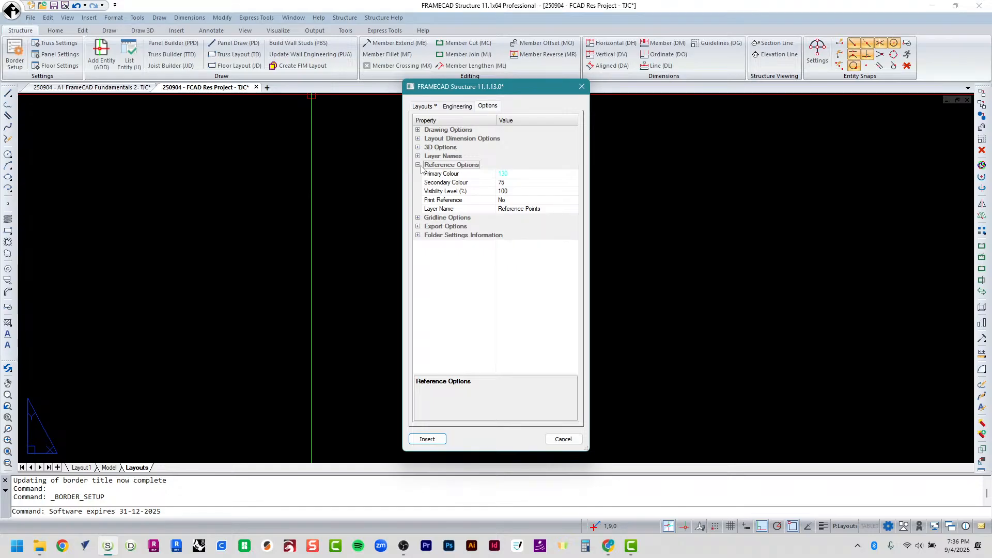
{"action": "left_click", "coordinate": [527, 177]}
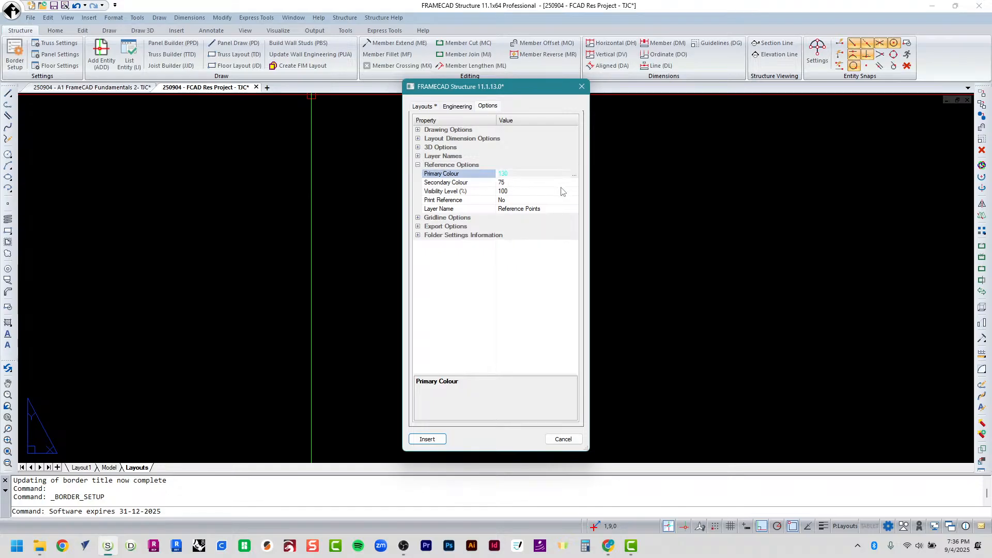
{"action": "left_click", "coordinate": [574, 175]}
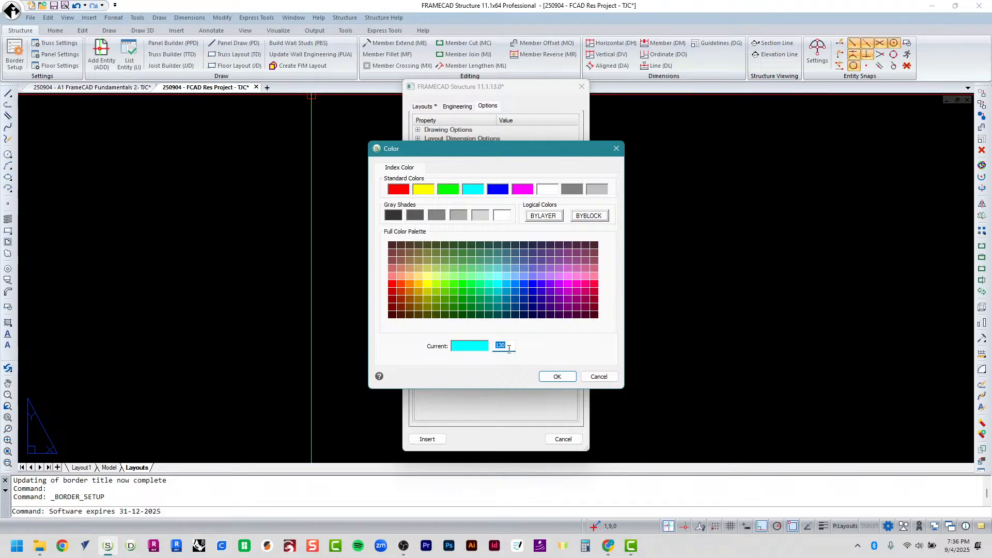
{"action": "left_click", "coordinate": [589, 375]}
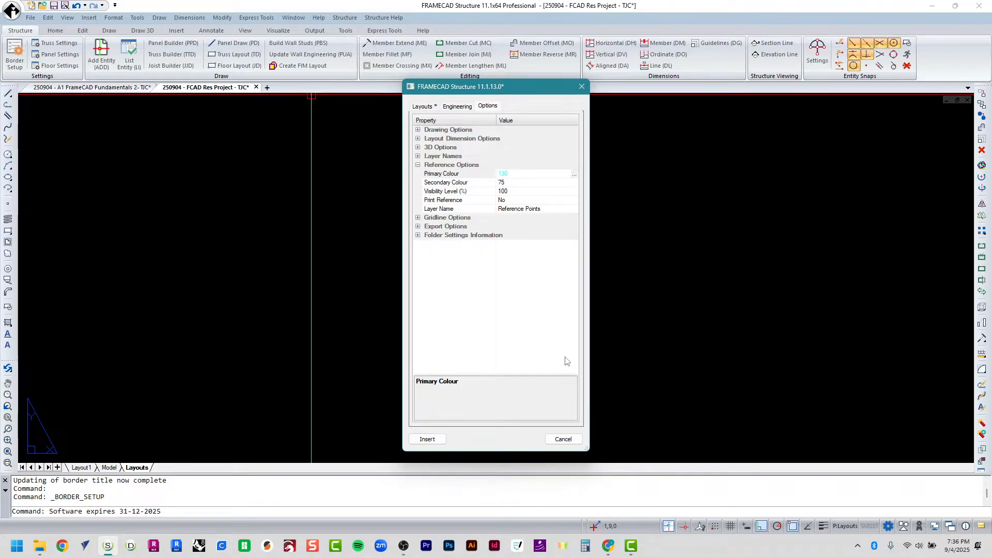
{"action": "left_click", "coordinate": [573, 176]}
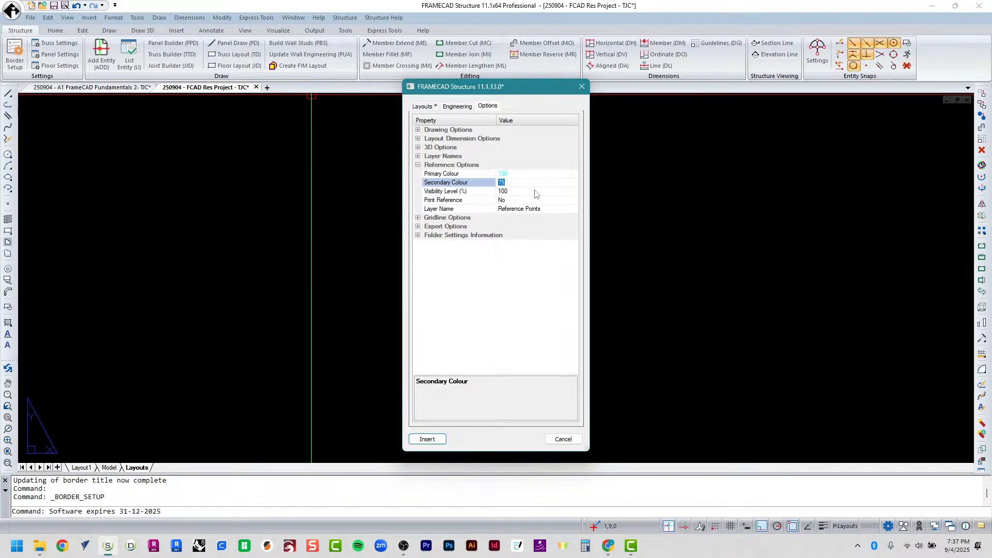
{"action": "left_click", "coordinate": [534, 190]}
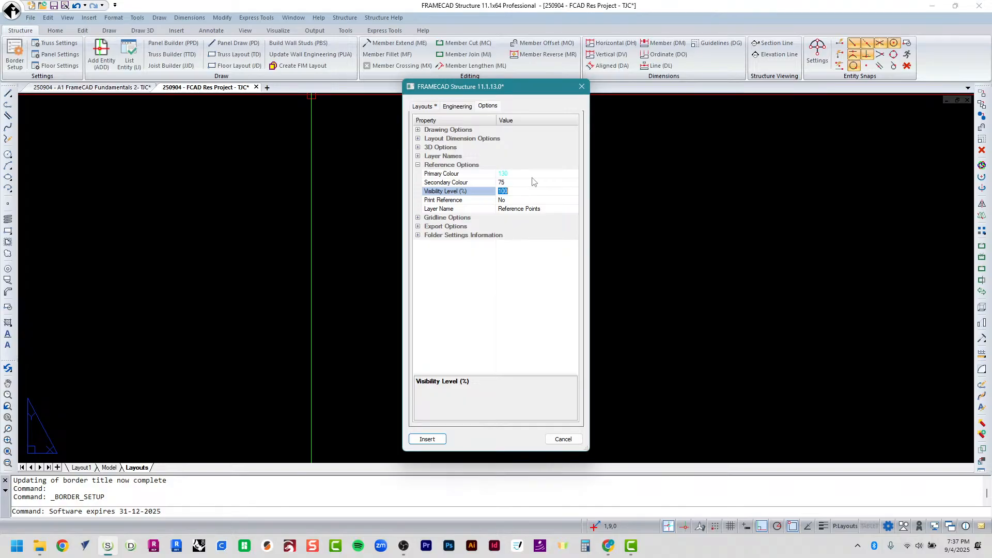
Review the engineering settings for wind speed, foundation type, importance level, structural and spectral response, fundamental period and the design options.
{"action": "left_click", "coordinate": [447, 106]}
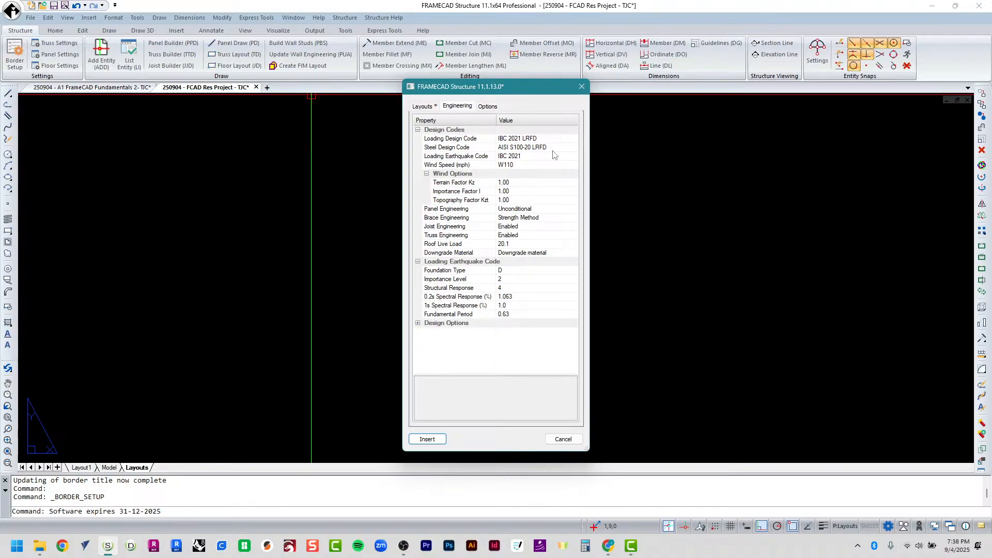
{"action": "left_click", "coordinate": [529, 166]}
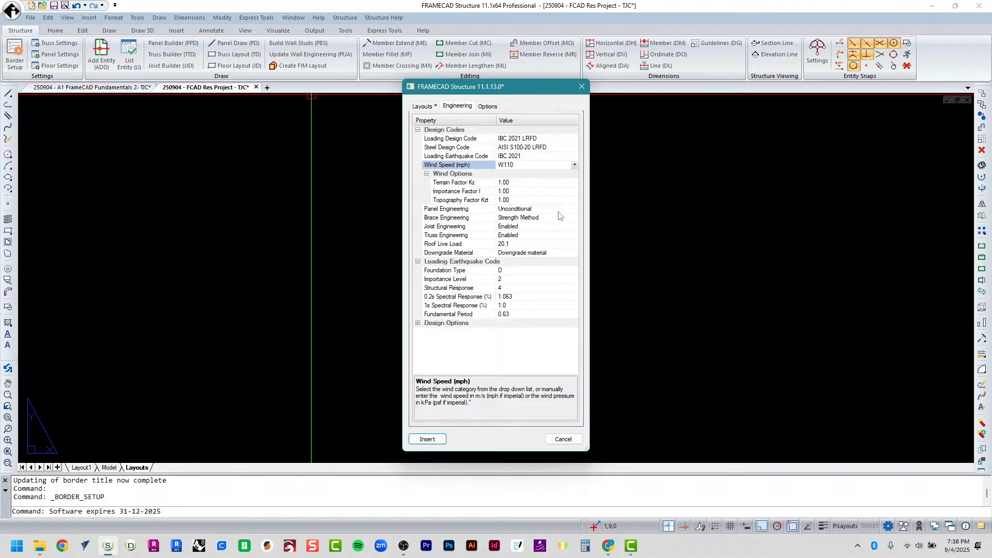
{"action": "left_click", "coordinate": [543, 271]}
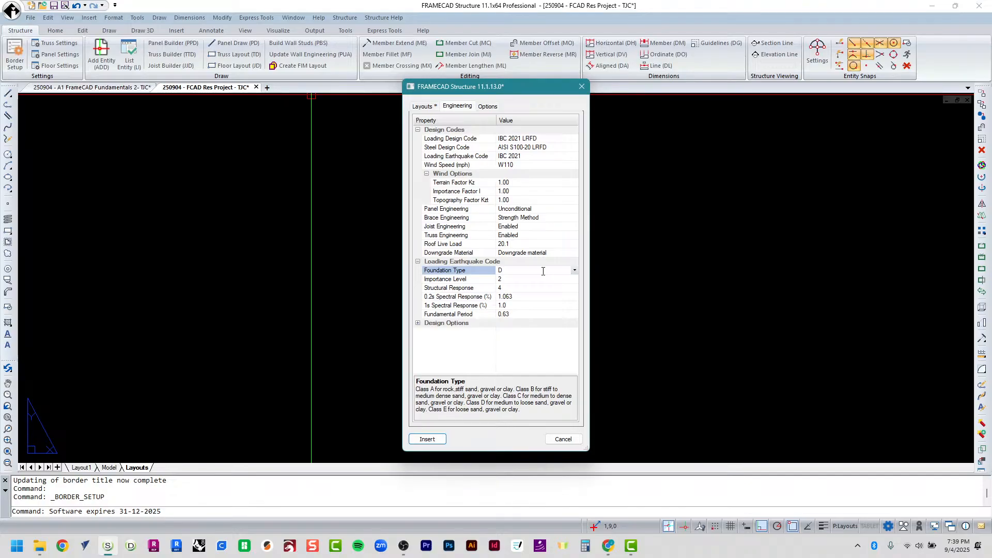
{"action": "left_click", "coordinate": [523, 279]}
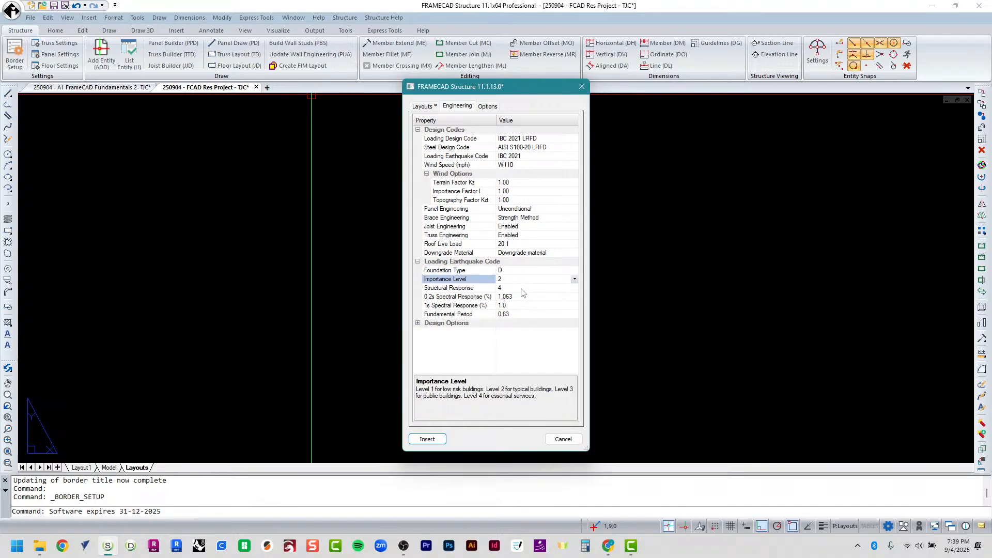
{"action": "left_click", "coordinate": [523, 288]}
{"action": "left_click", "coordinate": [523, 298]}
{"action": "left_click", "coordinate": [522, 305]}
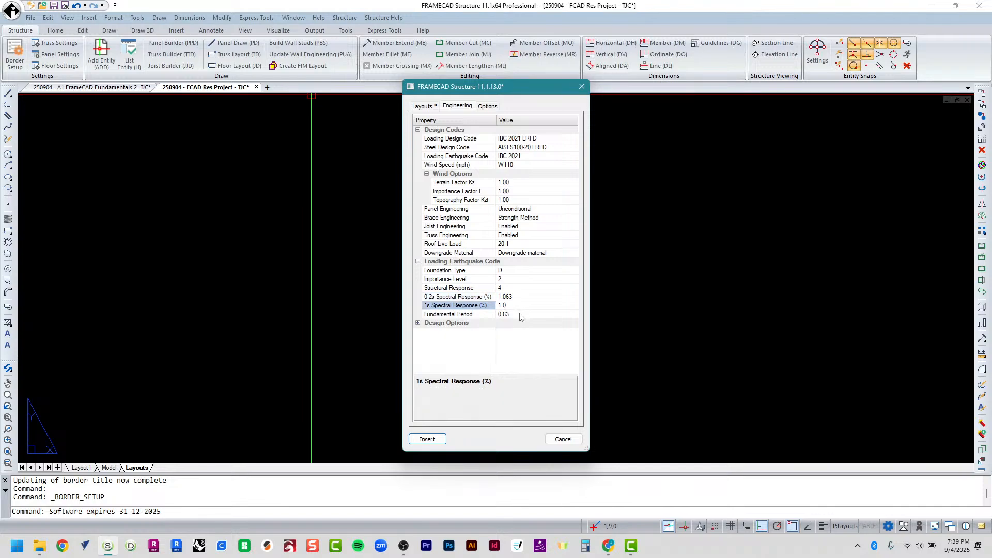
{"action": "left_click", "coordinate": [519, 314]}
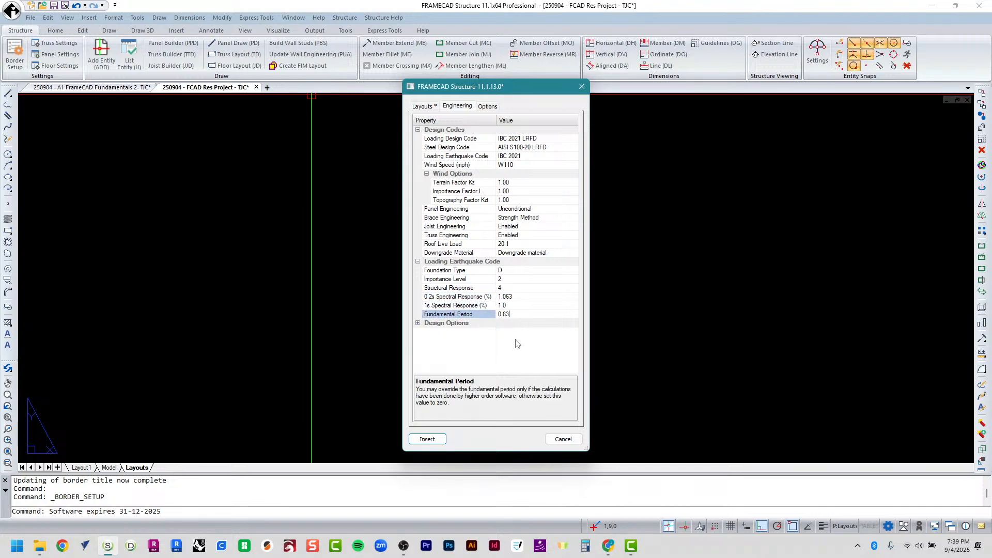
{"action": "left_click", "coordinate": [418, 325]}
{"action": "left_click", "coordinate": [453, 356]}
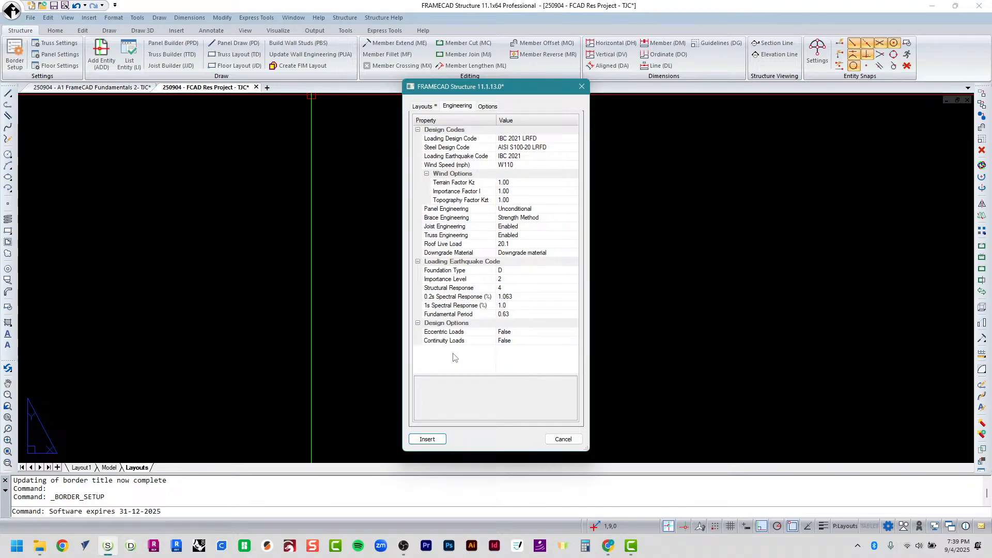
Switch to Chrome and examine the example border setup at the end of the 2.0 Intro to FrameCAD Structure (BSET) document.
{"action": "key", "text": "alt+Tab"}
{"action": "key", "text": "alt+Tab"}
{"action": "key", "text": "alt+Tab"}
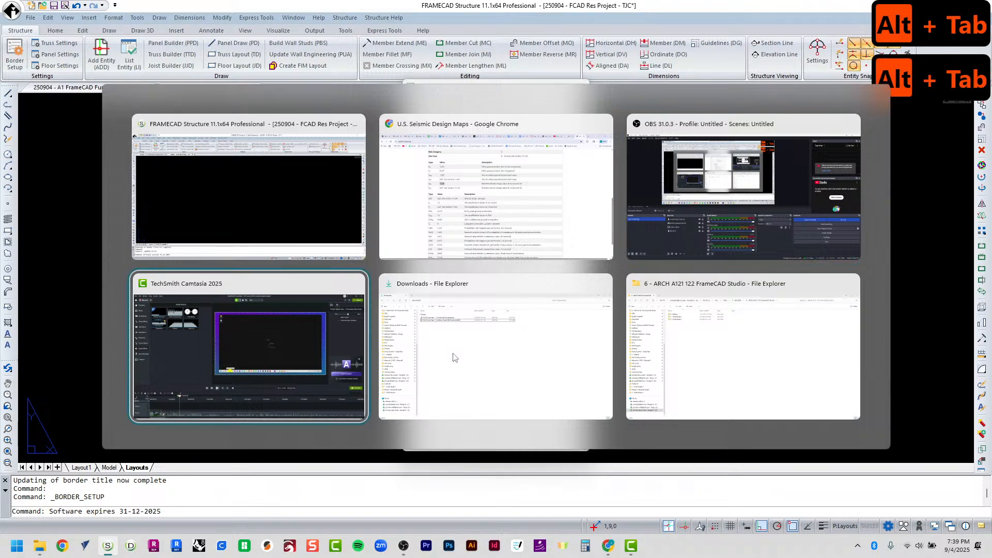
{"action": "left_click", "coordinate": [485, 221]}
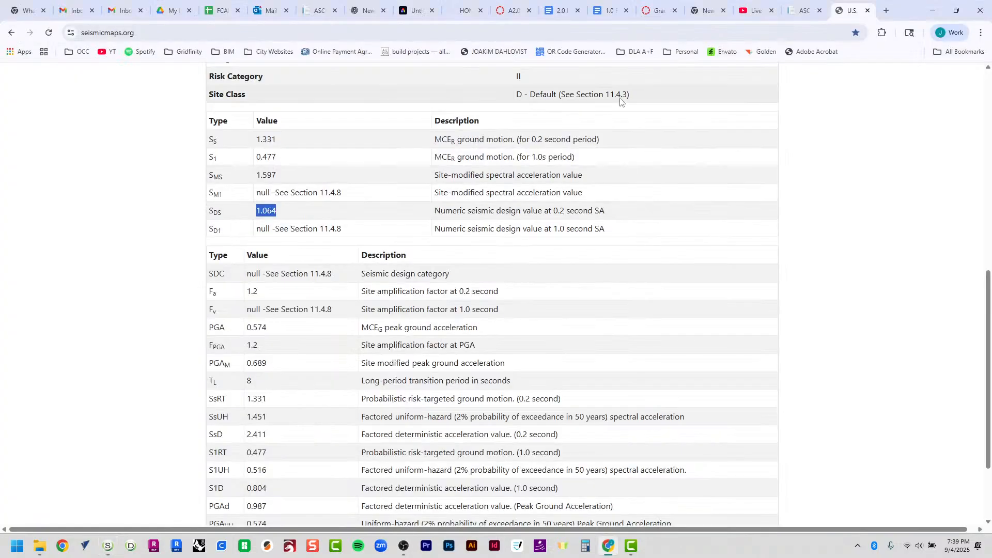
{"action": "left_click", "coordinate": [563, 10]}
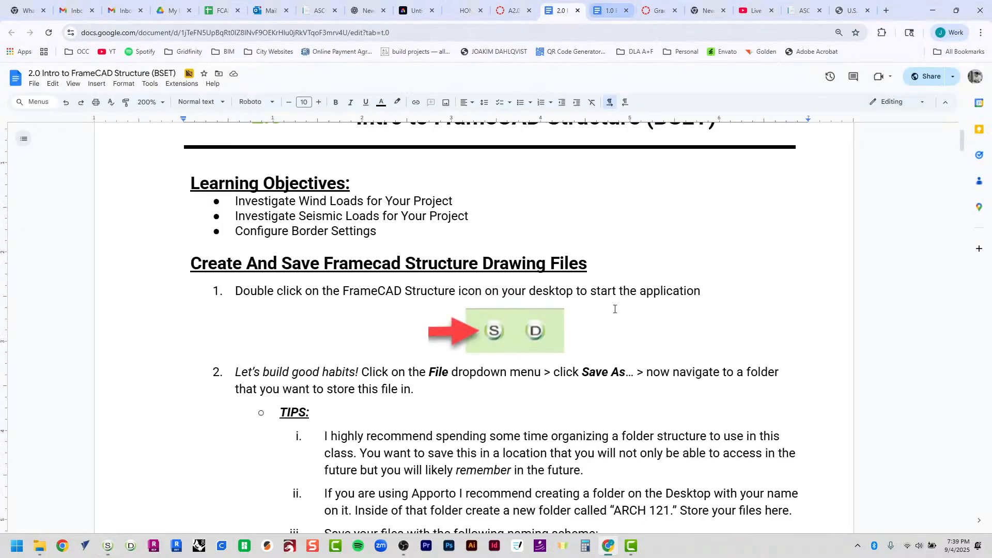
{"action": "scroll", "coordinate": [616, 324], "scroll_direction": "down", "scroll_amount": 20}
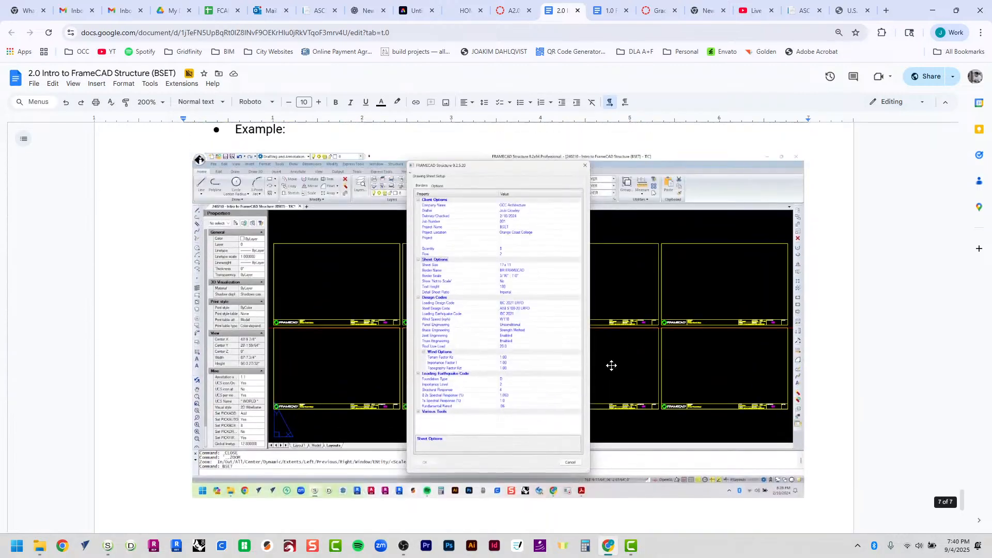
{"action": "scroll", "coordinate": [611, 369], "scroll_direction": "down", "scroll_amount": 5}
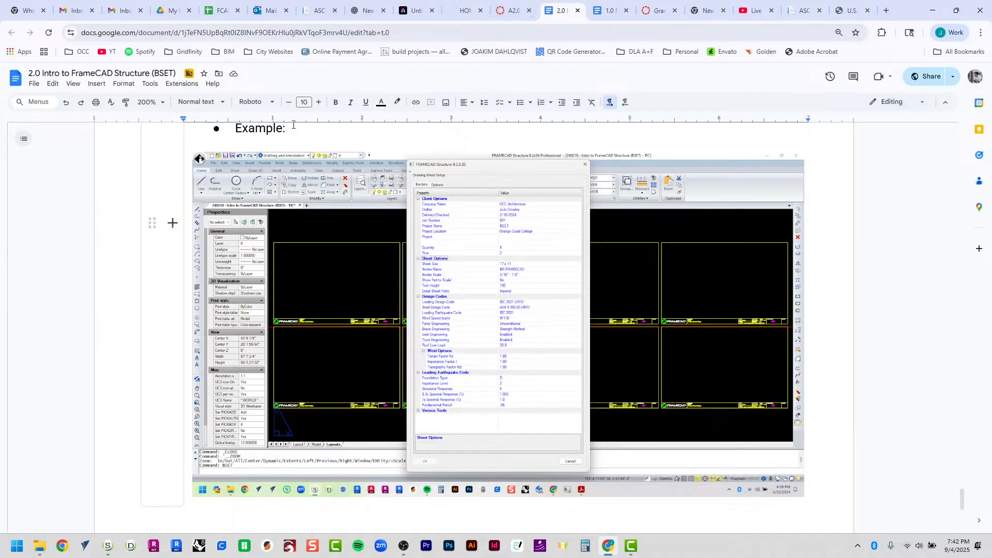
Return to FRAMECAD Structure and insert the sheet borders using the border setup's layout settings.
{"action": "key", "text": "alt+Tab"}
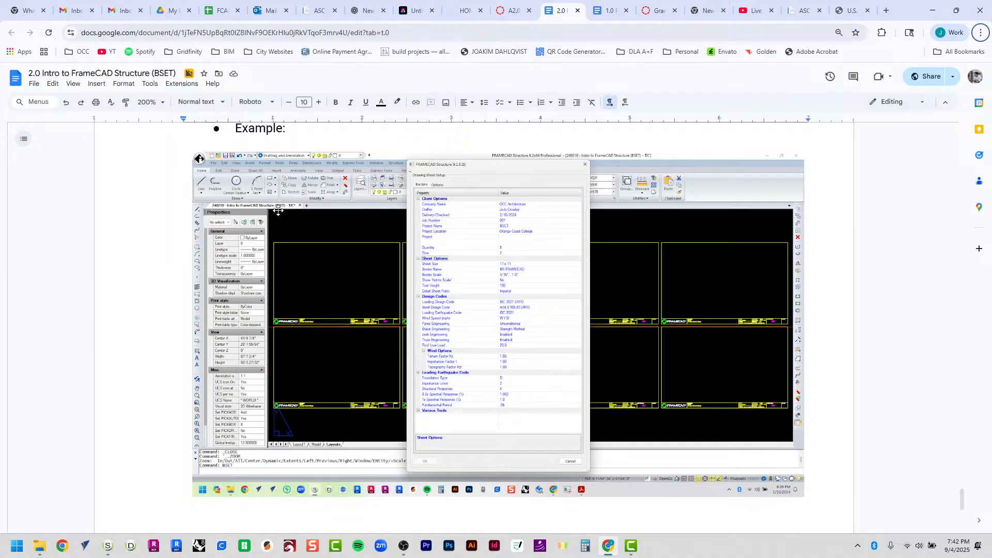
{"action": "key", "text": "alt+Tab"}
{"action": "key", "text": "alt+Tab"}
{"action": "key", "text": "alt+Tab"}
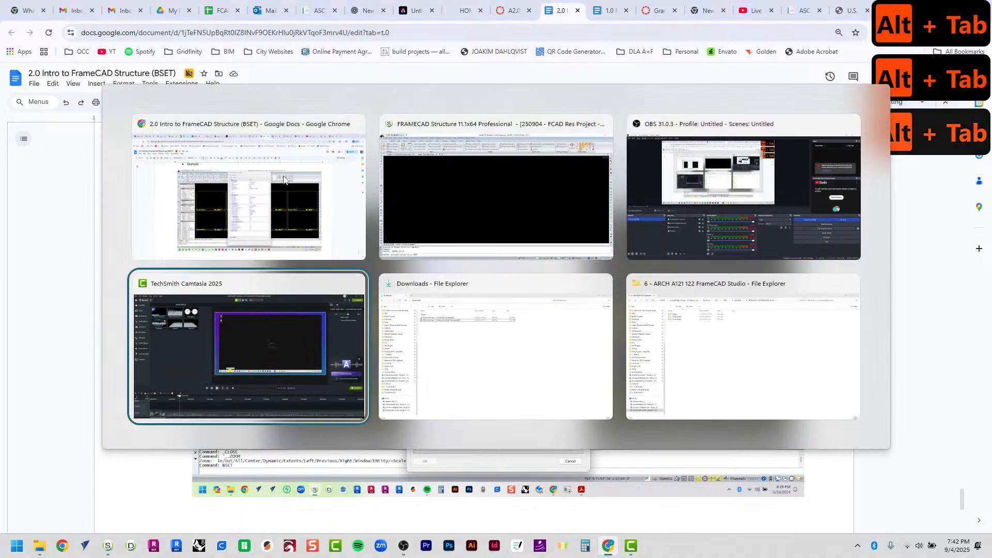
{"action": "left_click", "coordinate": [404, 157]}
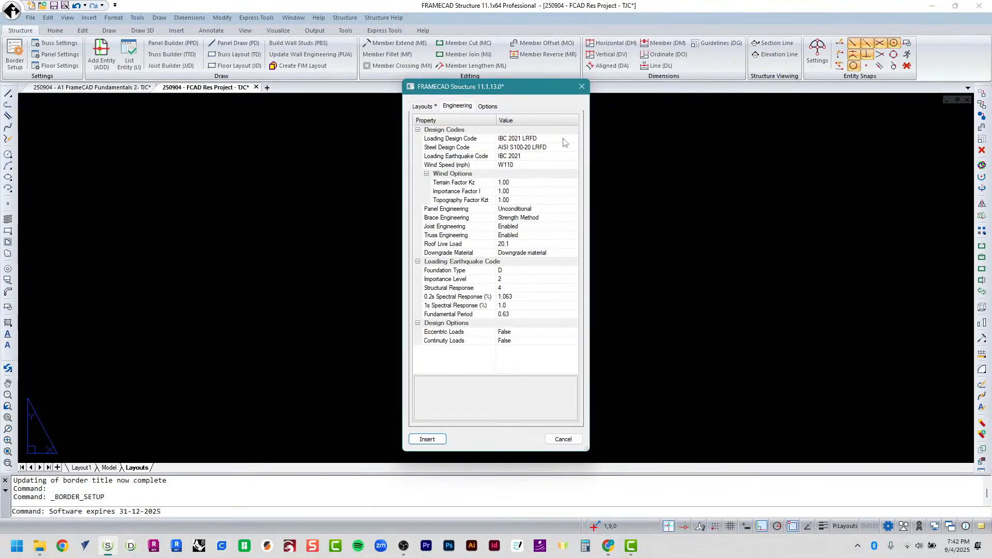
{"action": "left_click", "coordinate": [429, 107]}
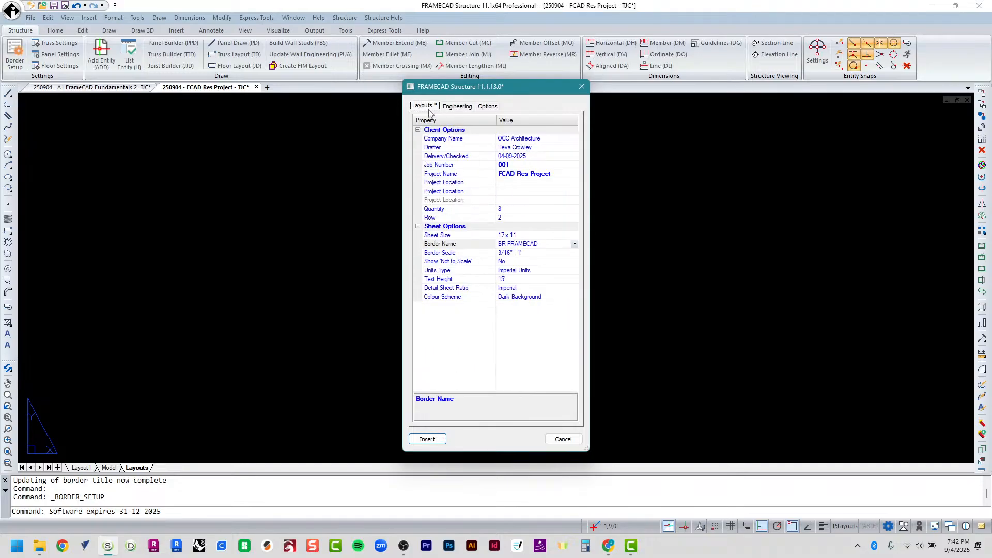
{"action": "left_click", "coordinate": [436, 438]}
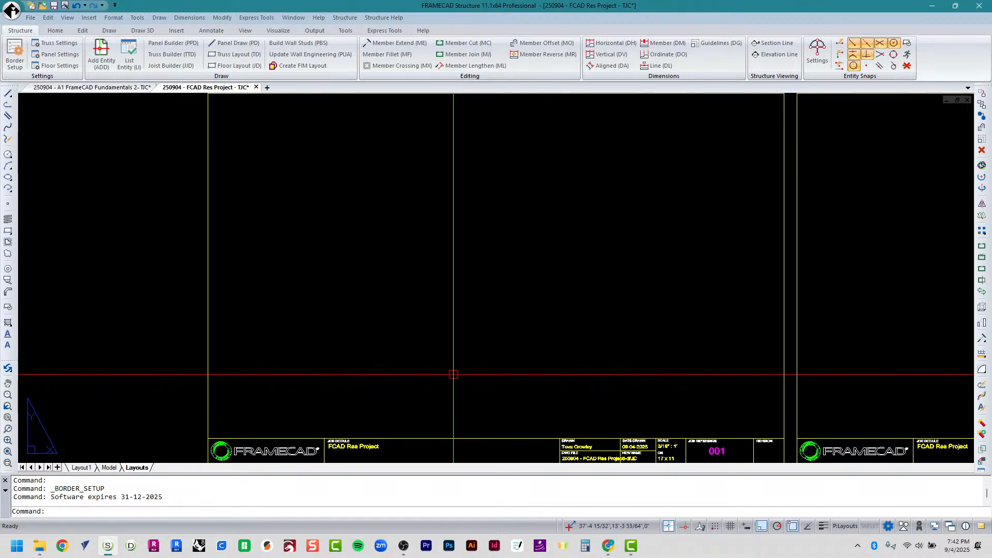
Examine the inserted sheets and the lower-row first sheet's title block, including its drawn, date, drawing file and view name fields.
{"action": "middle_click", "coordinate": [443, 349]}
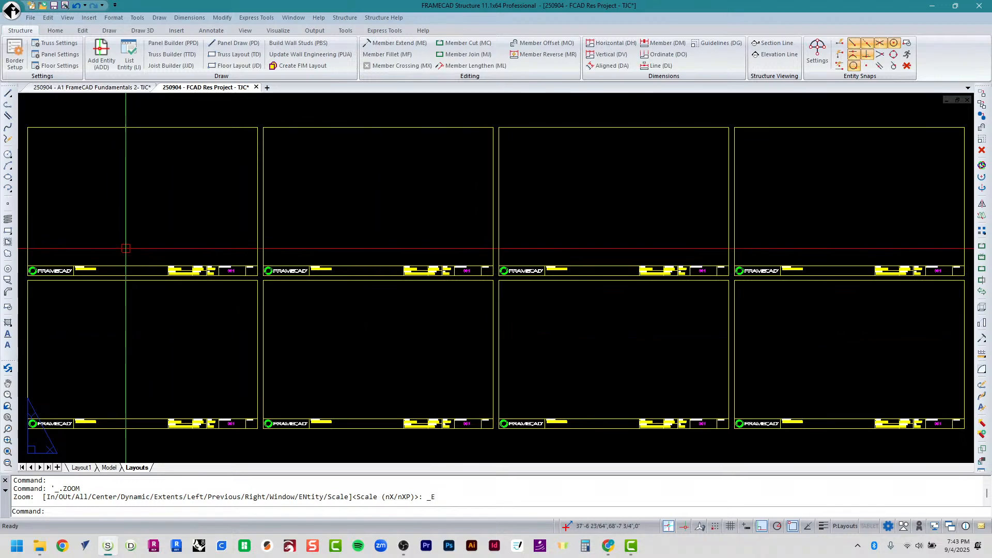
{"action": "scroll", "coordinate": [137, 290], "scroll_direction": "up", "scroll_amount": 1}
{"action": "scroll", "coordinate": [177, 434], "scroll_direction": "up", "scroll_amount": 6}
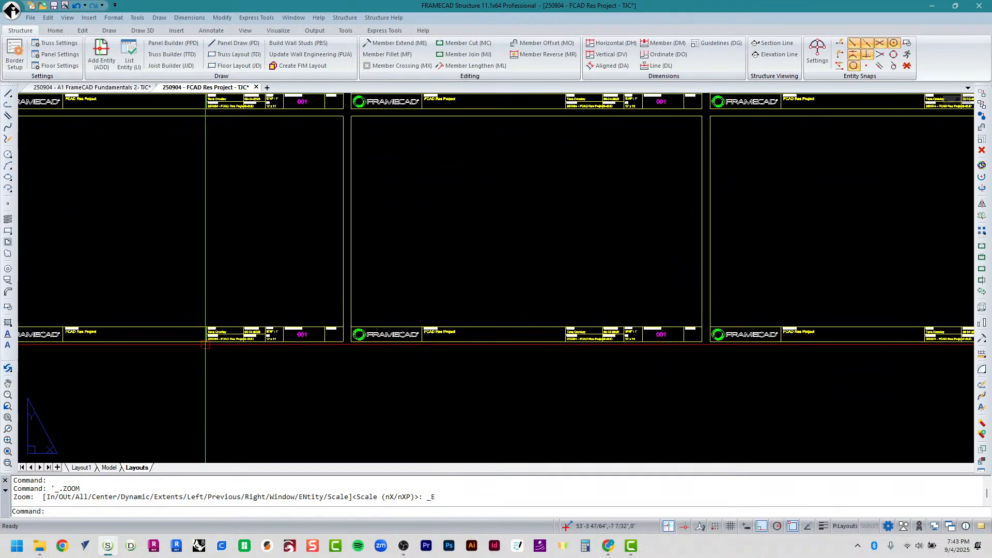
{"action": "scroll", "coordinate": [229, 263], "scroll_direction": "up", "scroll_amount": 5}
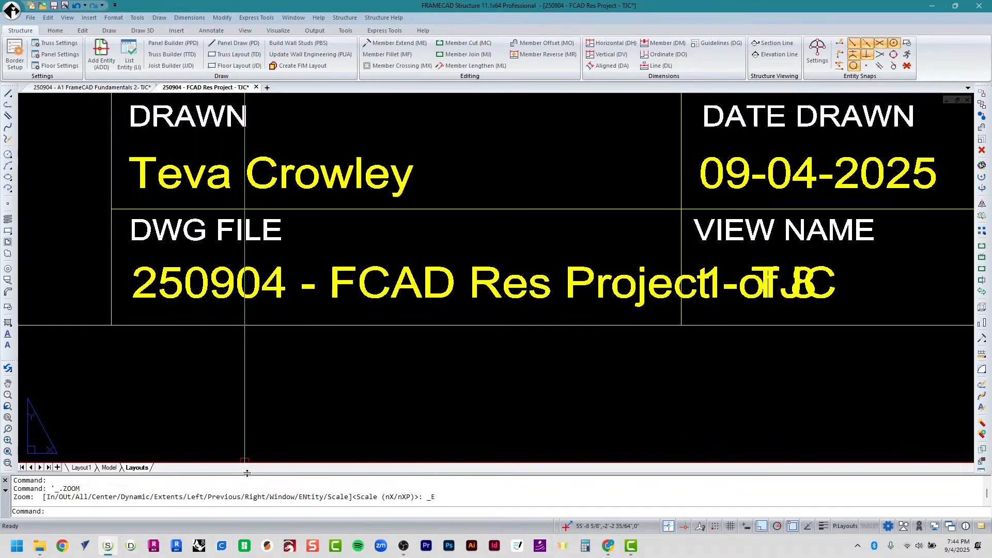
{"action": "middle_click_drag", "start_coordinate": [789, 366], "coordinate": [587, 385]}
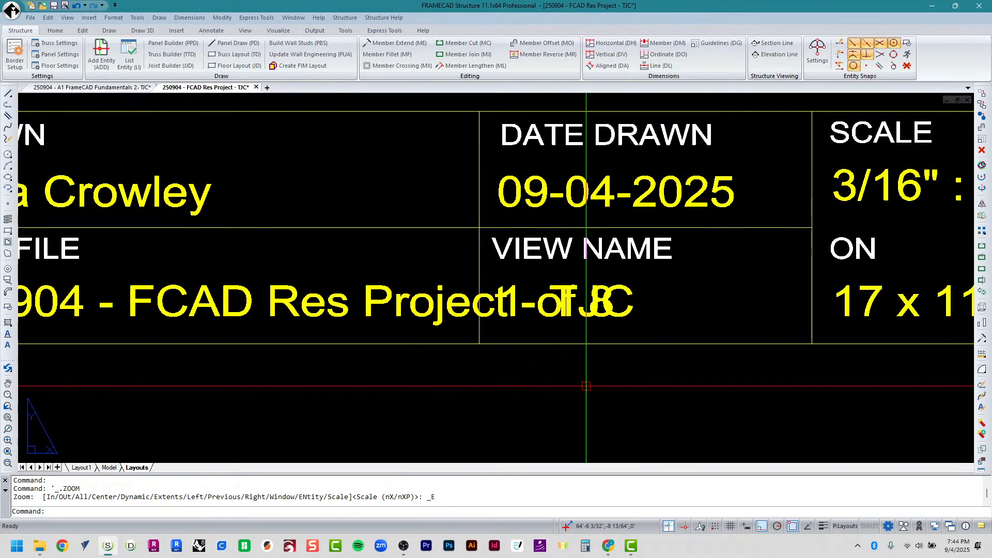
{"action": "scroll", "coordinate": [587, 374], "scroll_direction": "up", "scroll_amount": 2}
{"action": "scroll", "coordinate": [537, 314], "scroll_direction": "up", "scroll_amount": 2}
{"action": "middle_click_drag", "start_coordinate": [537, 316], "coordinate": [465, 392]}
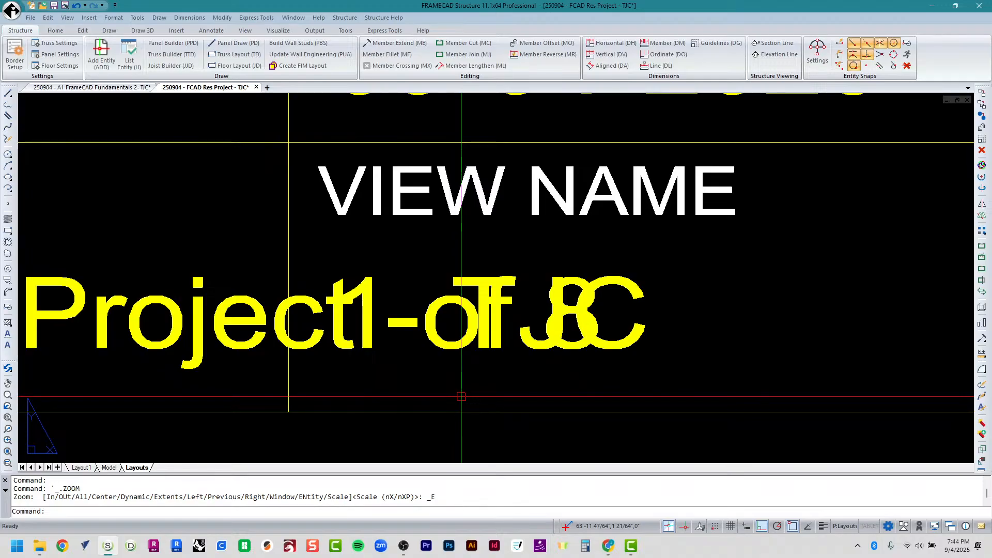
Check the view name numbering in the title block of the upper-row sheet directly above the first one.
{"action": "scroll", "coordinate": [516, 259], "scroll_direction": "down", "scroll_amount": 1}
{"action": "scroll", "coordinate": [516, 259], "scroll_direction": "down", "scroll_amount": 8}
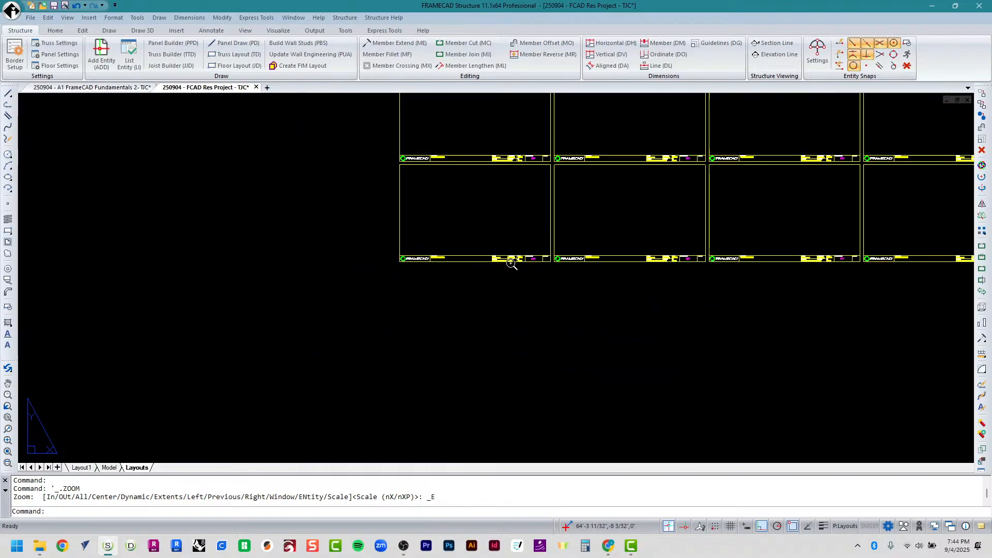
{"action": "scroll", "coordinate": [513, 158], "scroll_direction": "up", "scroll_amount": 4}
{"action": "scroll", "coordinate": [513, 158], "scroll_direction": "up", "scroll_amount": 10}
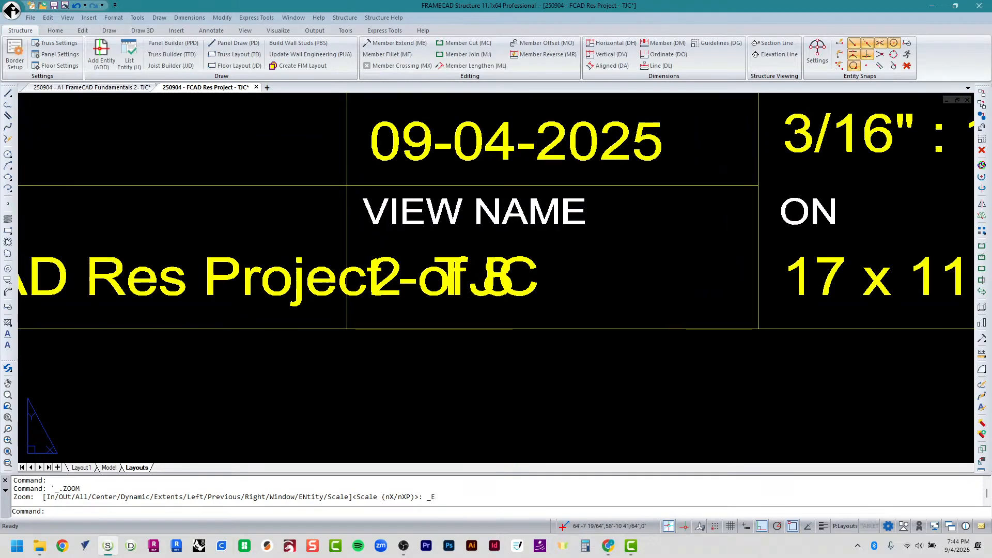
{"action": "scroll", "coordinate": [272, 339], "scroll_direction": "up", "scroll_amount": 1}
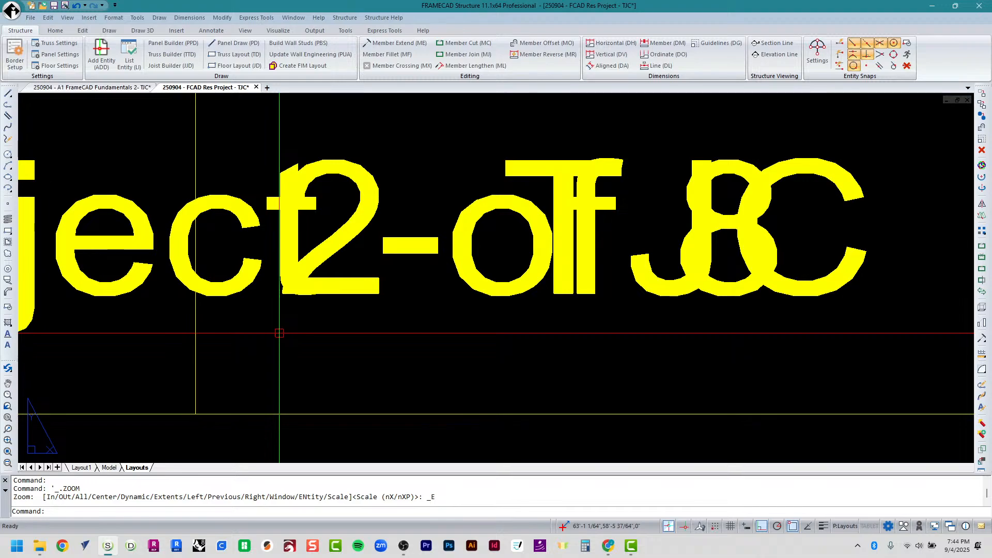
Jump to the sheet for named view 8 with the V view command.
{"action": "scroll", "coordinate": [282, 330], "scroll_direction": "down", "scroll_amount": 8}
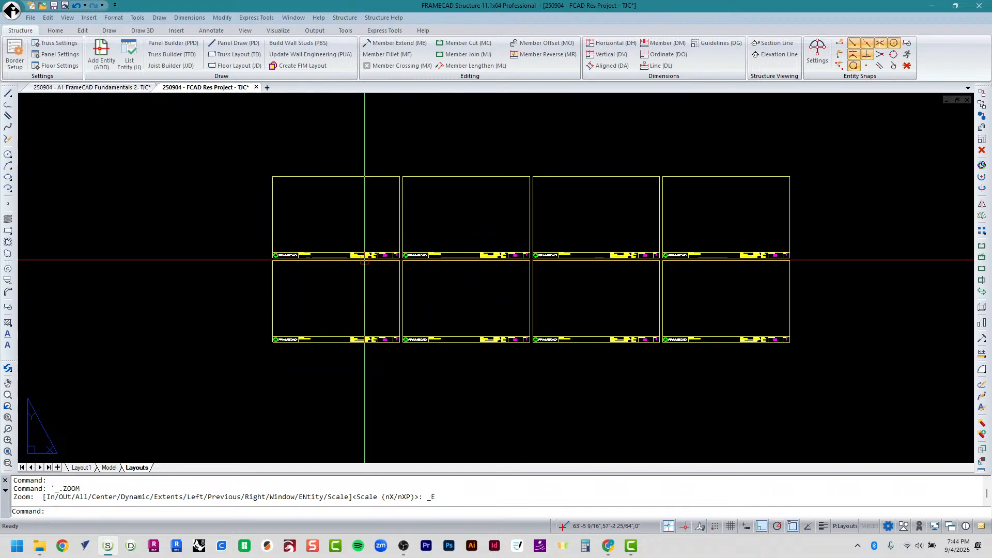
{"action": "scroll", "coordinate": [504, 290], "scroll_direction": "up", "scroll_amount": 2}
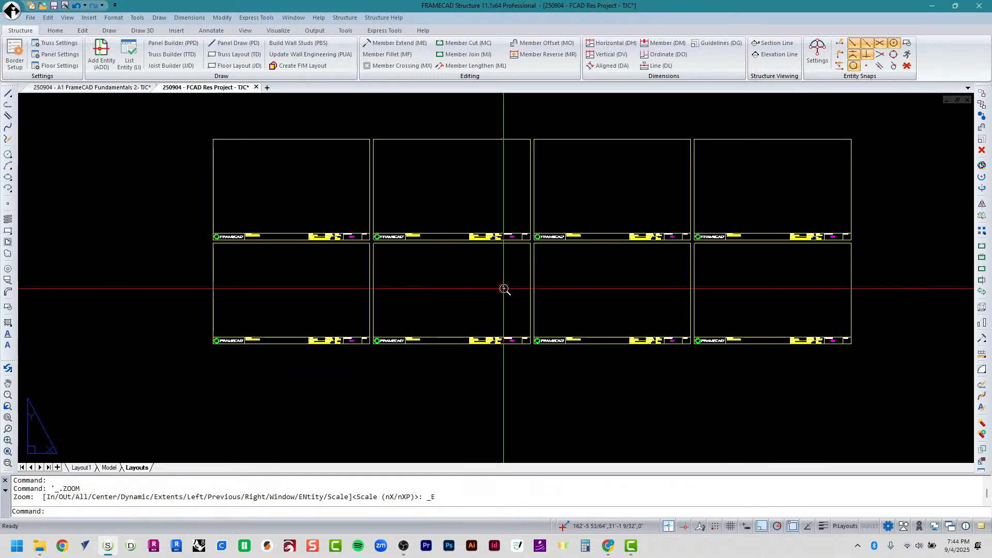
{"action": "scroll", "coordinate": [504, 289], "scroll_direction": "up", "scroll_amount": 1}
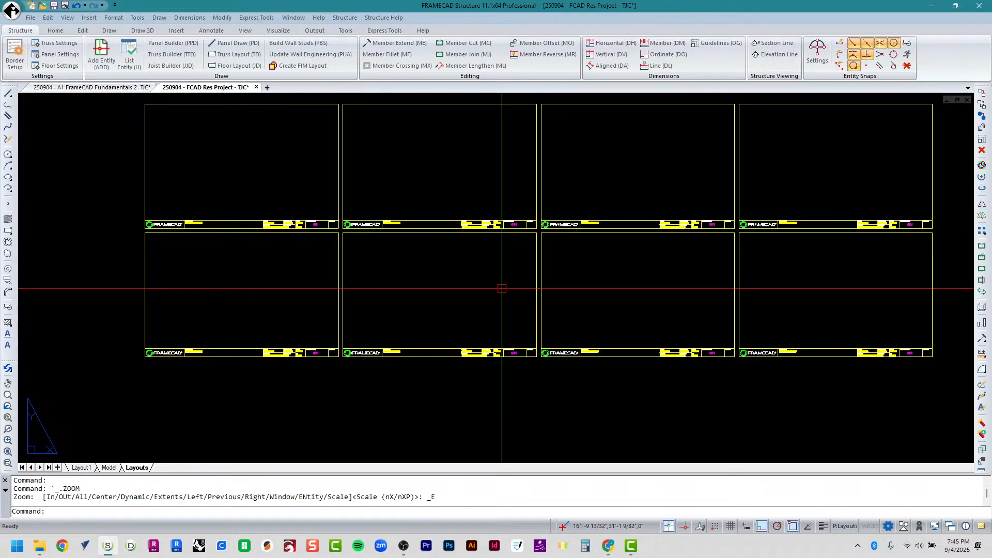
{"action": "type", "text": "V"}
{"action": "key", "text": "Return"}
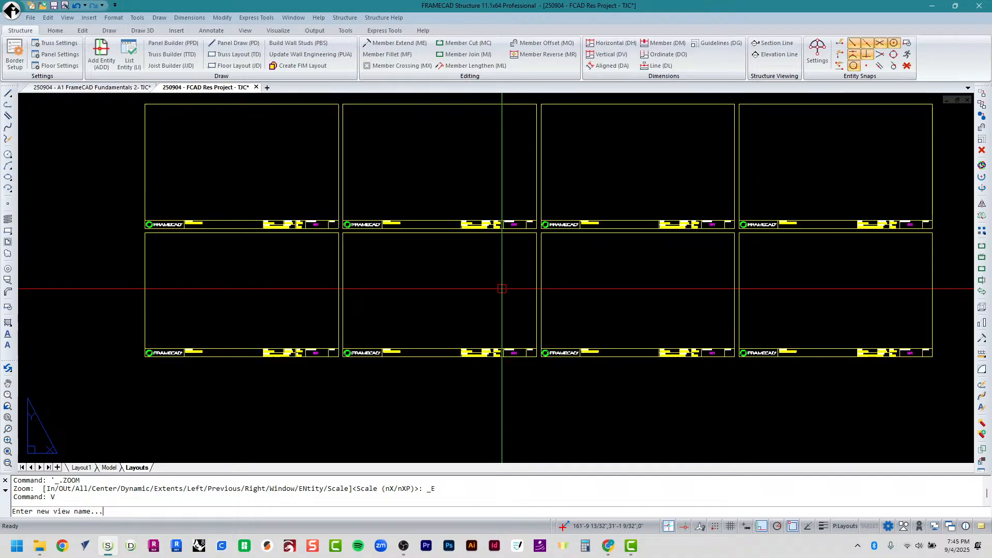
{"action": "type", "text": "8"}
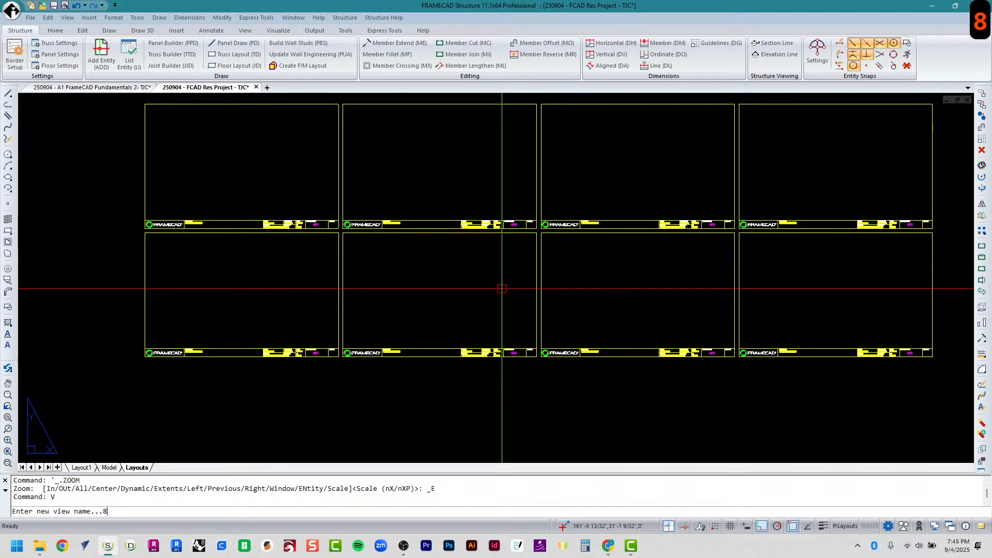
{"action": "key", "text": "Return"}
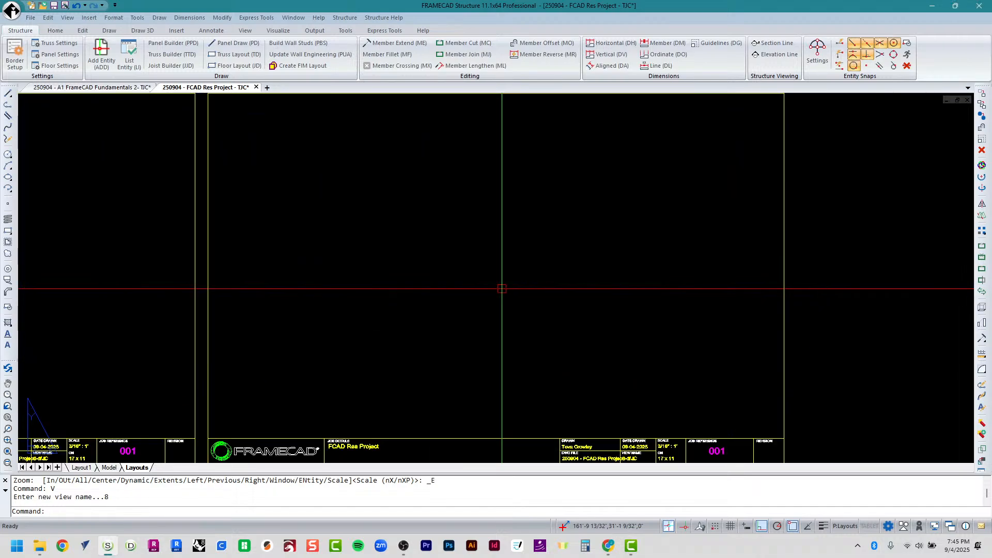
Jump to the sheet for named view 2 and return to an overview of the sheets.
{"action": "type", "text": "V"}
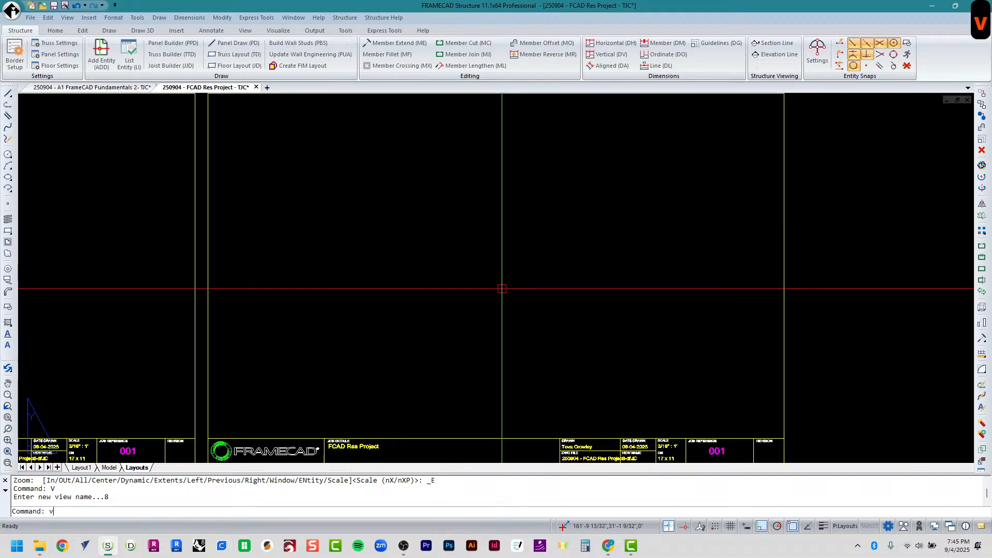
{"action": "key", "text": "Return"}
{"action": "type", "text": "2"}
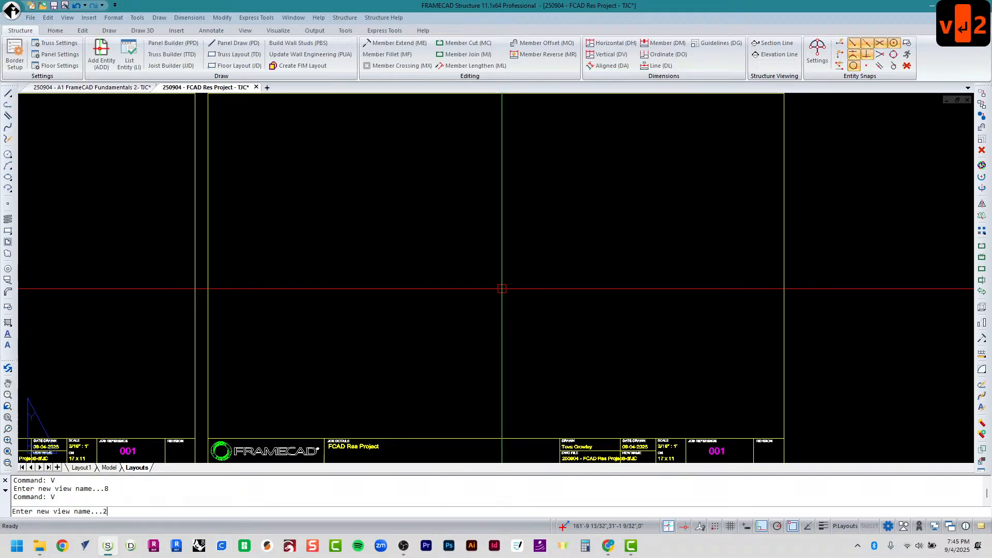
{"action": "key", "text": "Return"}
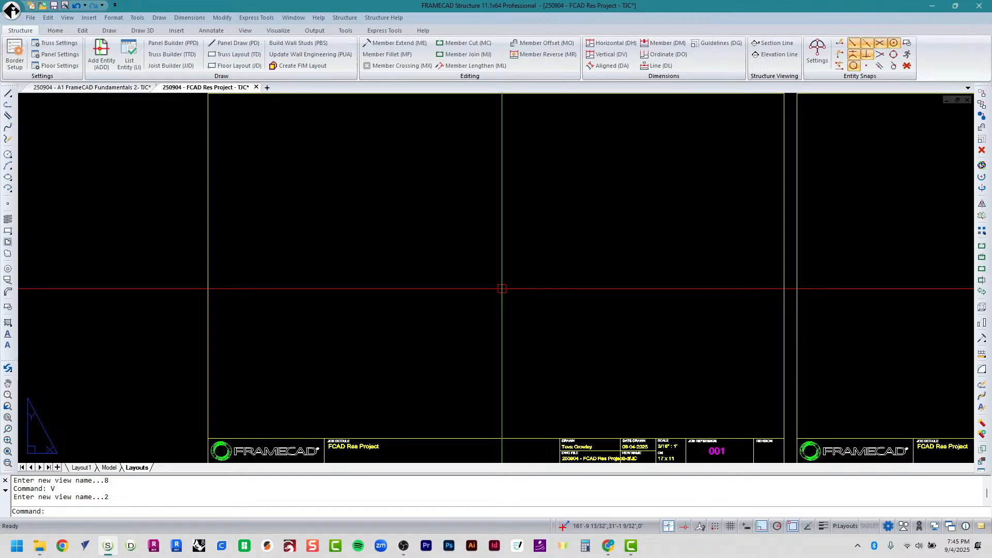
{"action": "middle_click", "coordinate": [530, 276]}
{"action": "middle_click", "coordinate": [530, 276]}
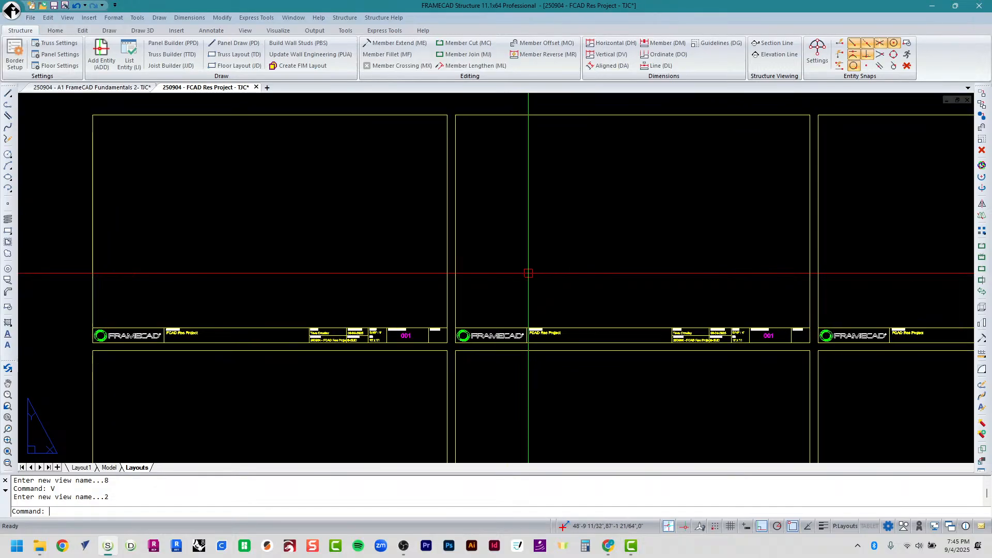